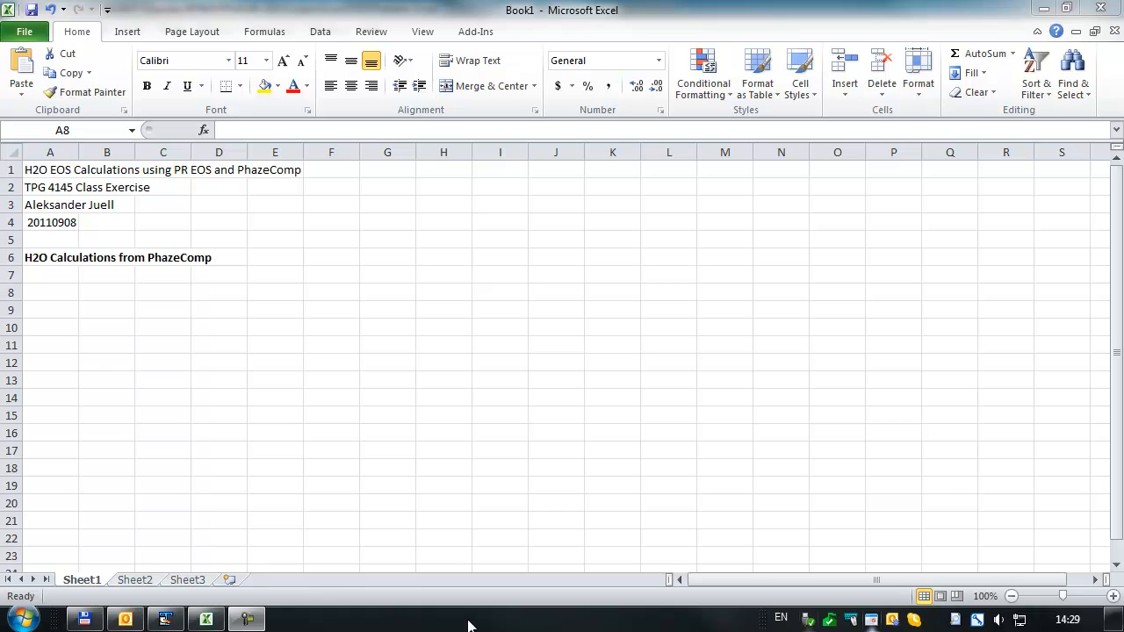
# Step: Copy the temperature and kPa vapor pressure columns of Experiment 2 (H2O) from Problem-1.out in TextPad into Excel at cell A8
pyautogui.click(163, 620)
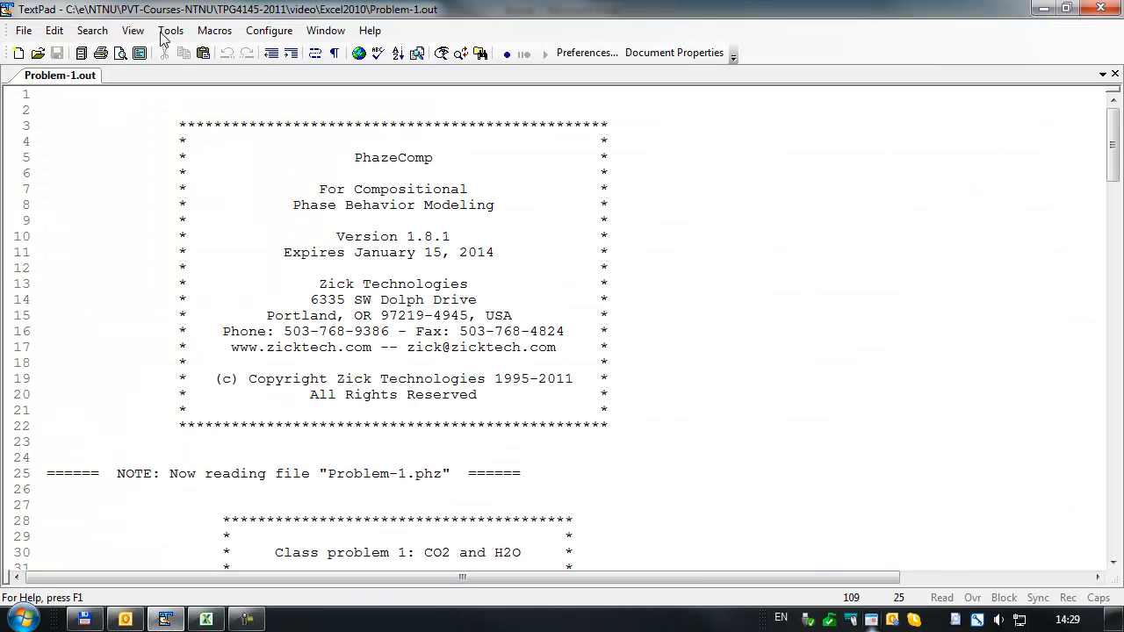
pyautogui.scroll(-5, 179, 366)
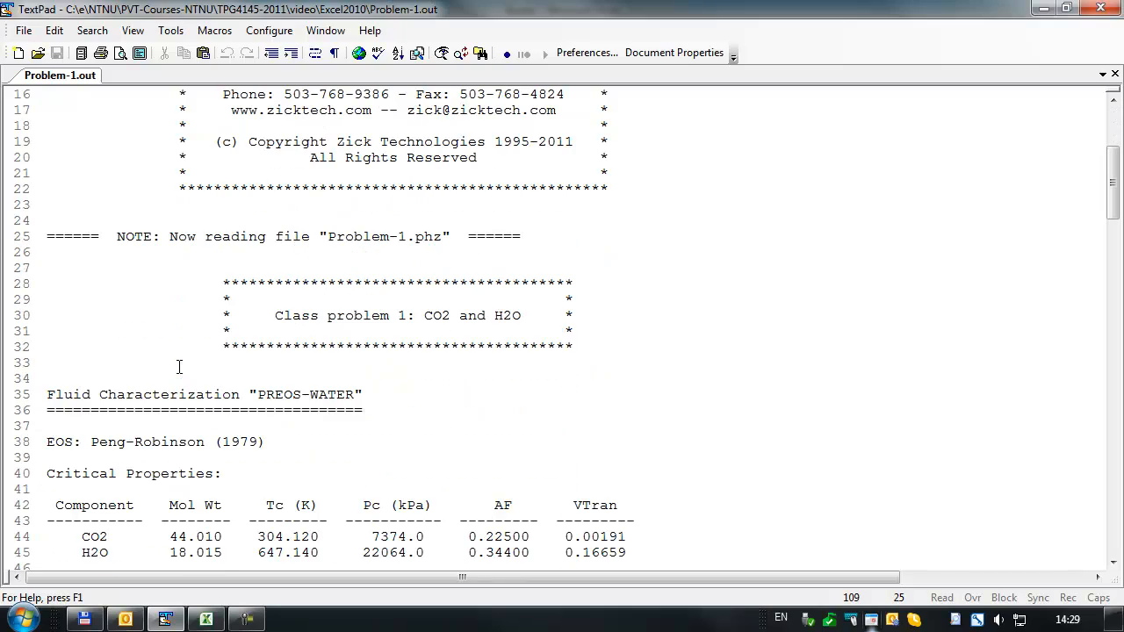
pyautogui.scroll(-11, 179, 366)
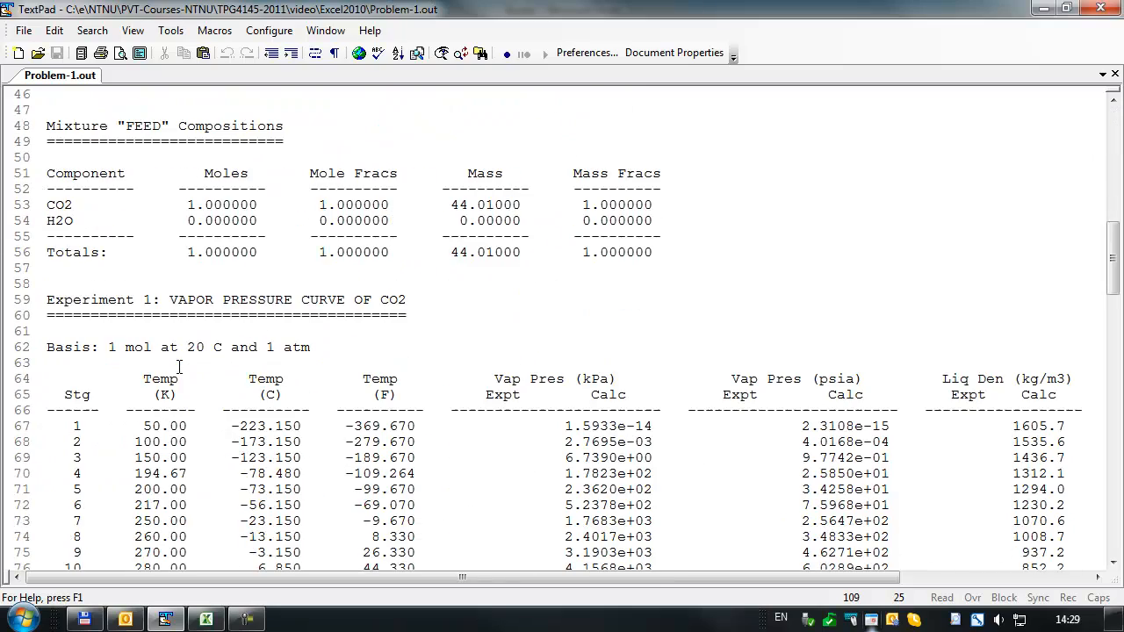
pyautogui.scroll(-12, 179, 366)
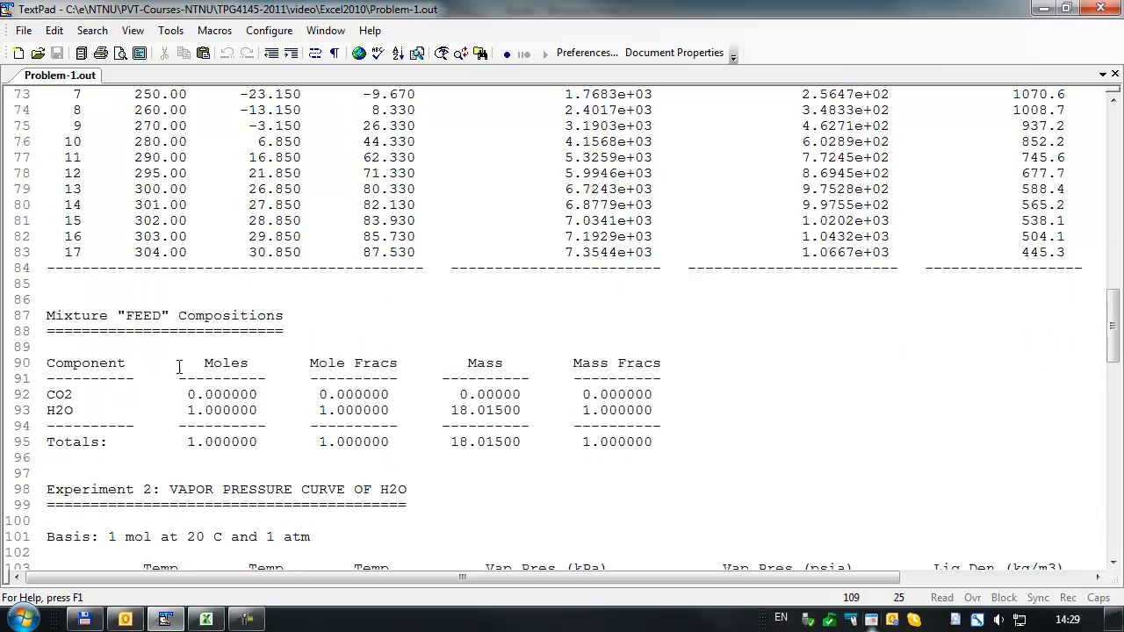
pyautogui.scroll(-2, 179, 366)
pyautogui.scroll(-3, 179, 366)
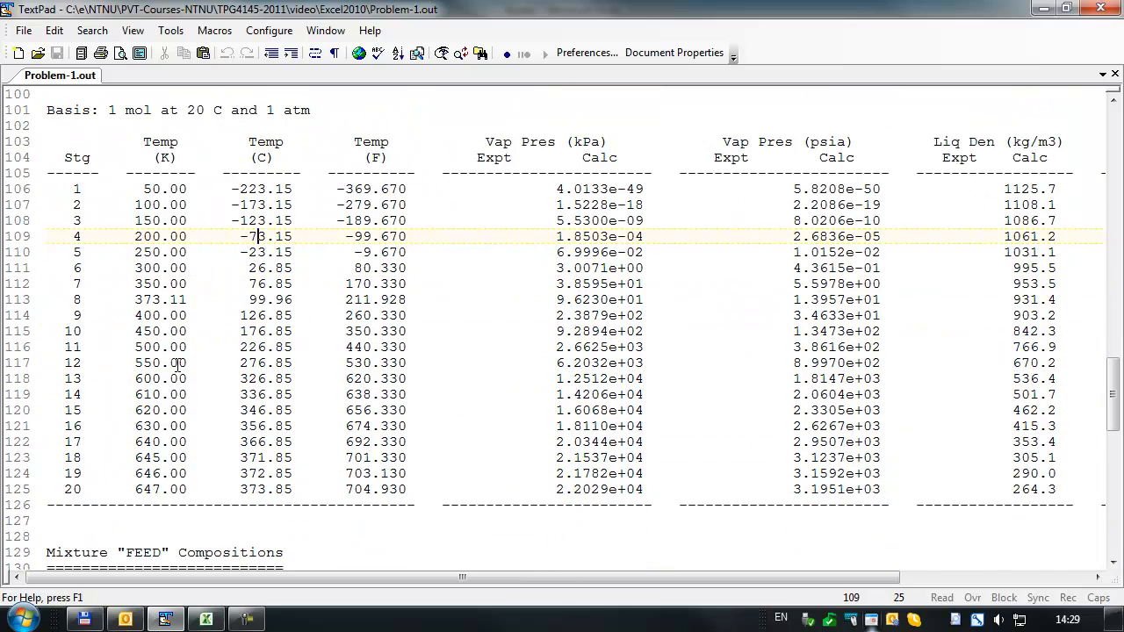
pyautogui.scroll(2, 180, 366)
pyautogui.scroll(-1, 179, 364)
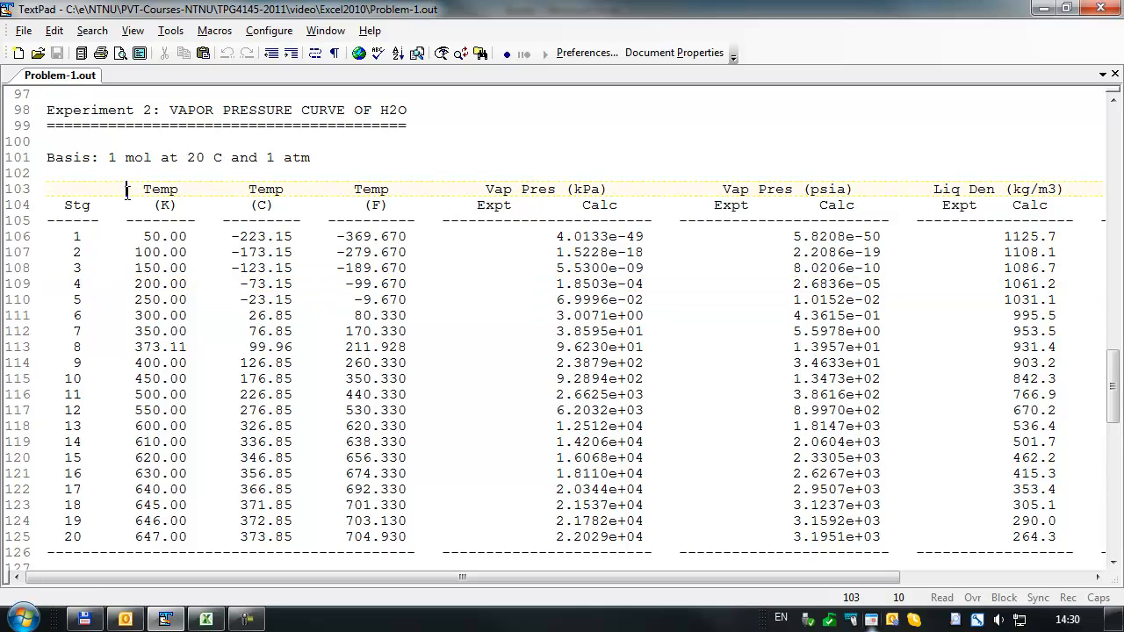
pyautogui.moveTo(127, 190); pyautogui.dragTo(651, 527)
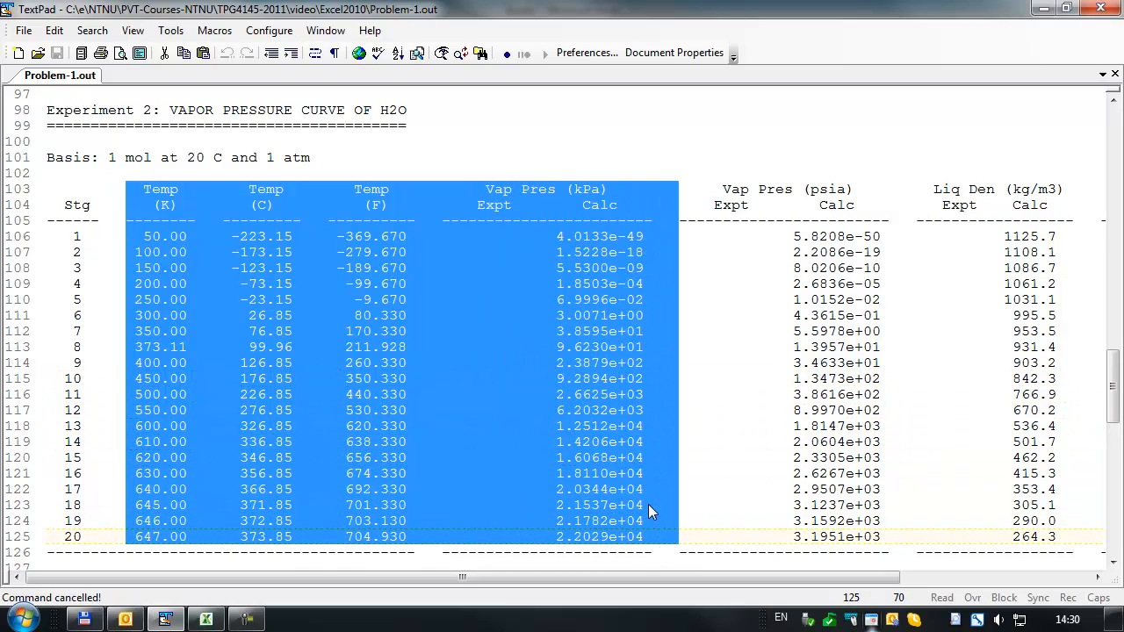
pyautogui.click(205, 620)
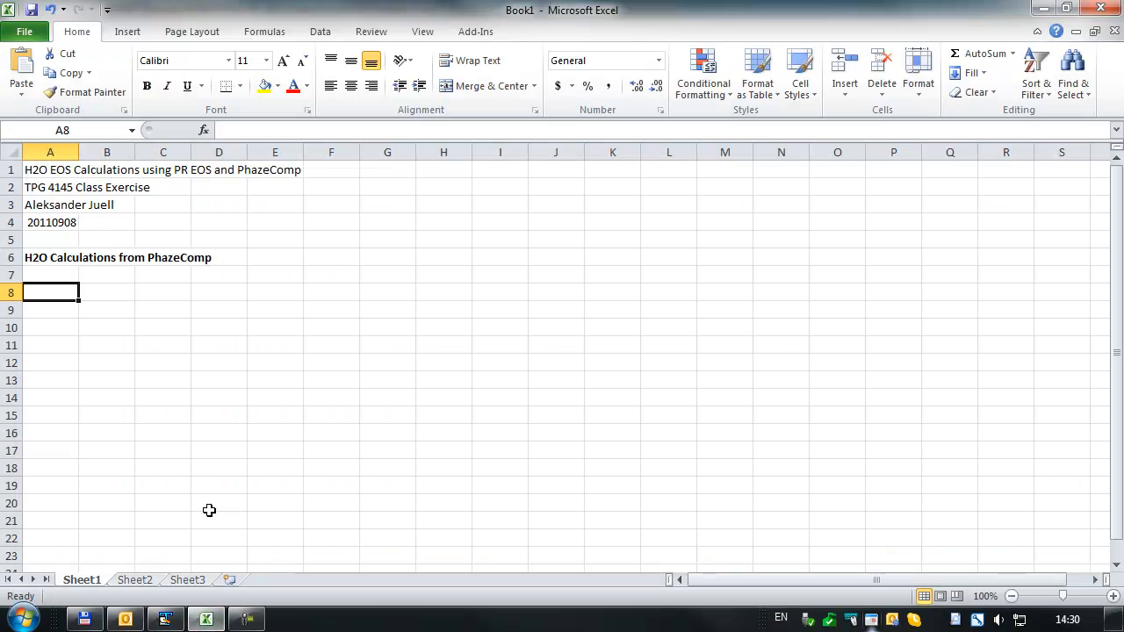
pyautogui.hotkey('ctrl', 'v')
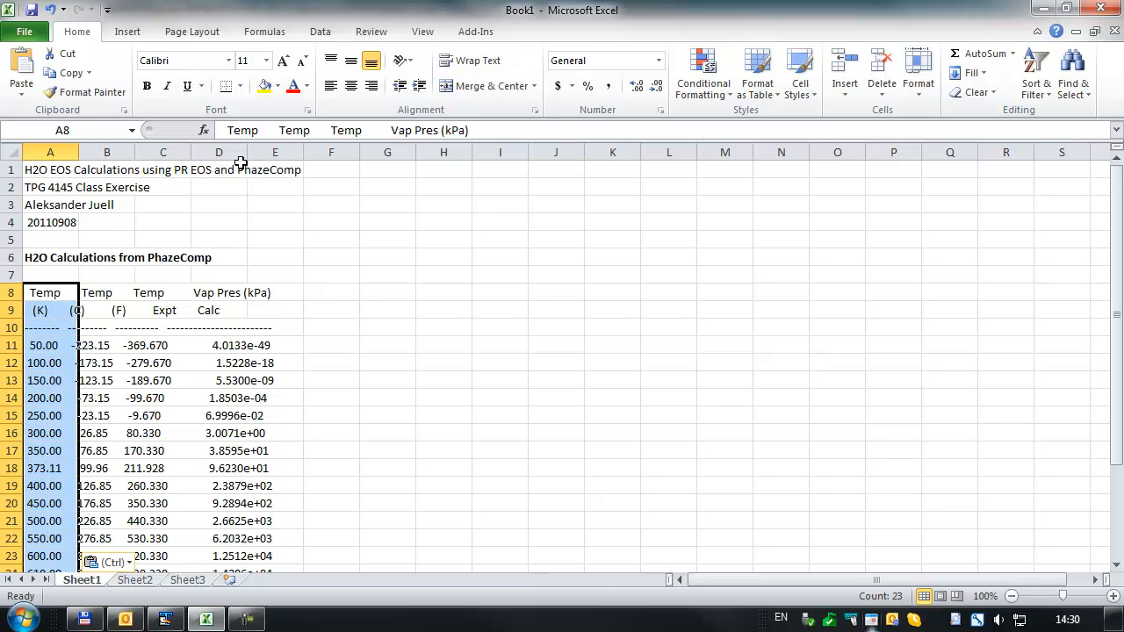
# Step: Split the pasted text into columns as delimited data, using only Space as the delimiter and treating consecutive delimiters as one
pyautogui.click(322, 35)
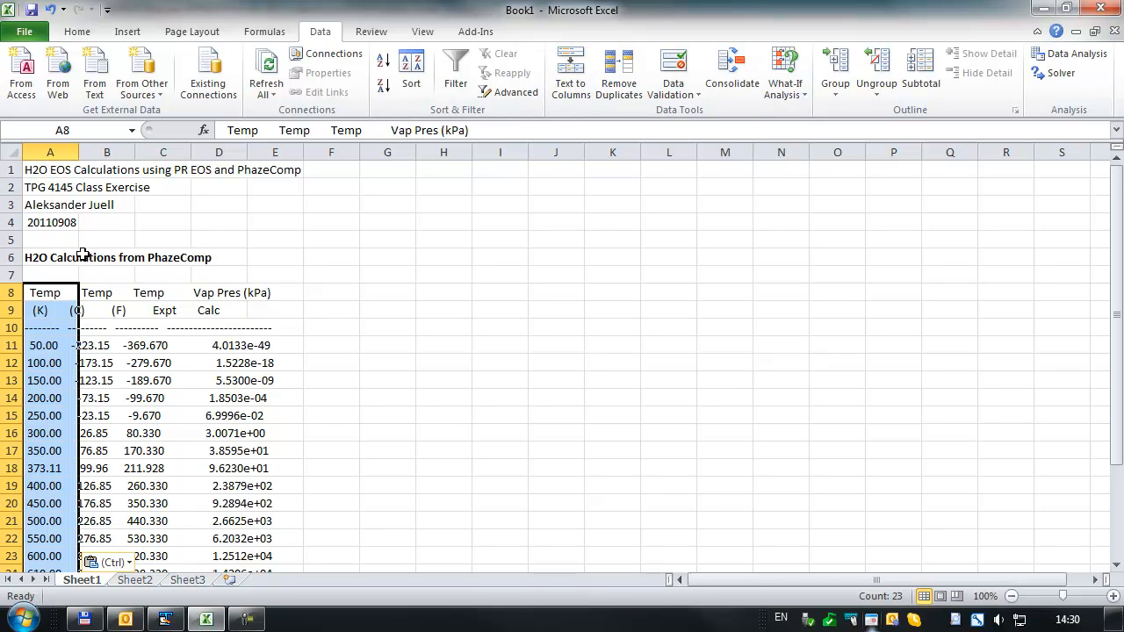
pyautogui.click(562, 81)
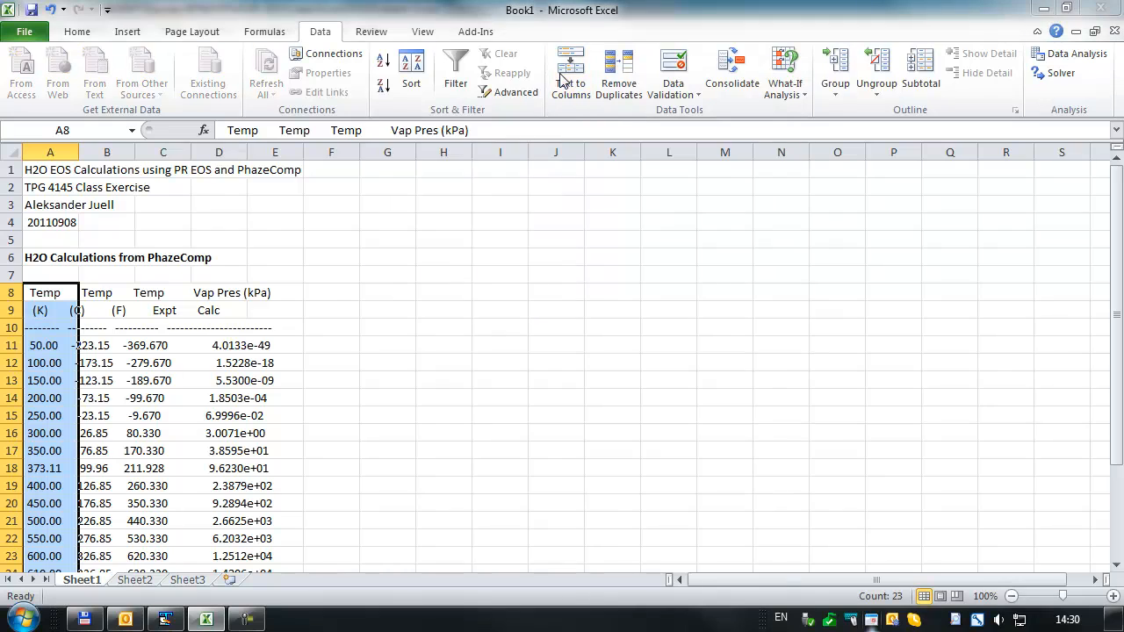
pyautogui.moveTo(328, 140); pyautogui.dragTo(413, 132)
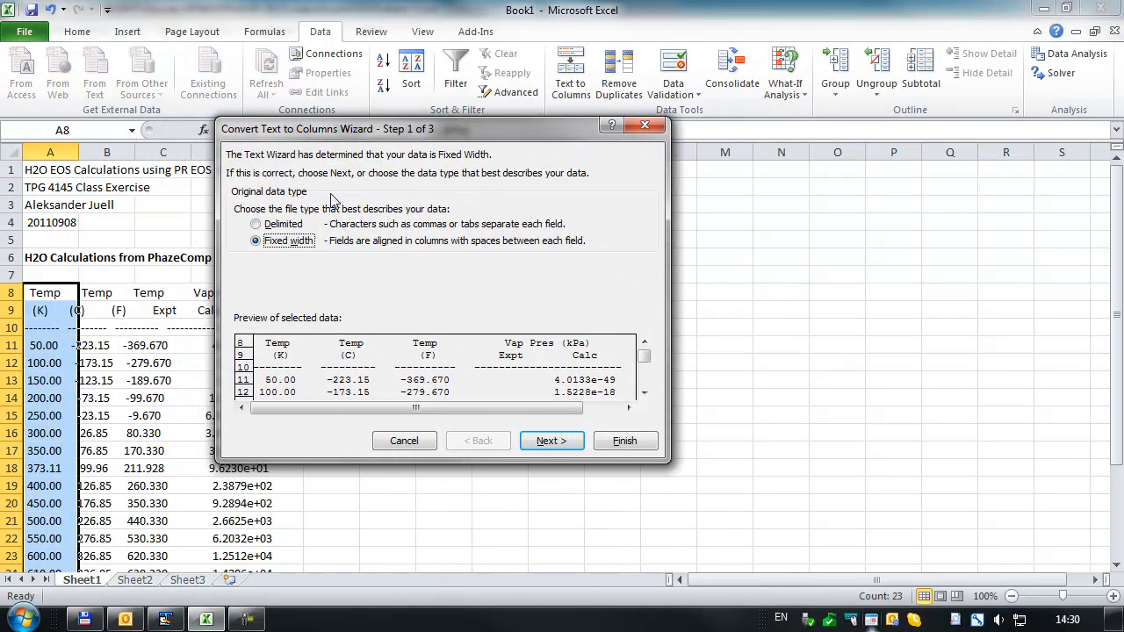
pyautogui.click(267, 227)
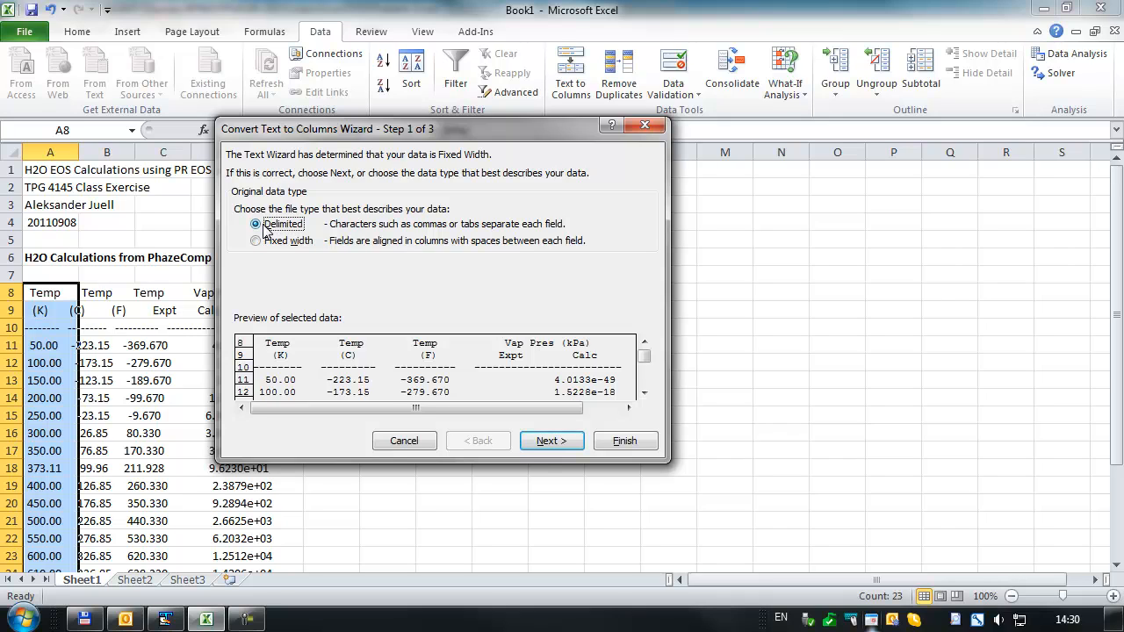
pyautogui.click(537, 442)
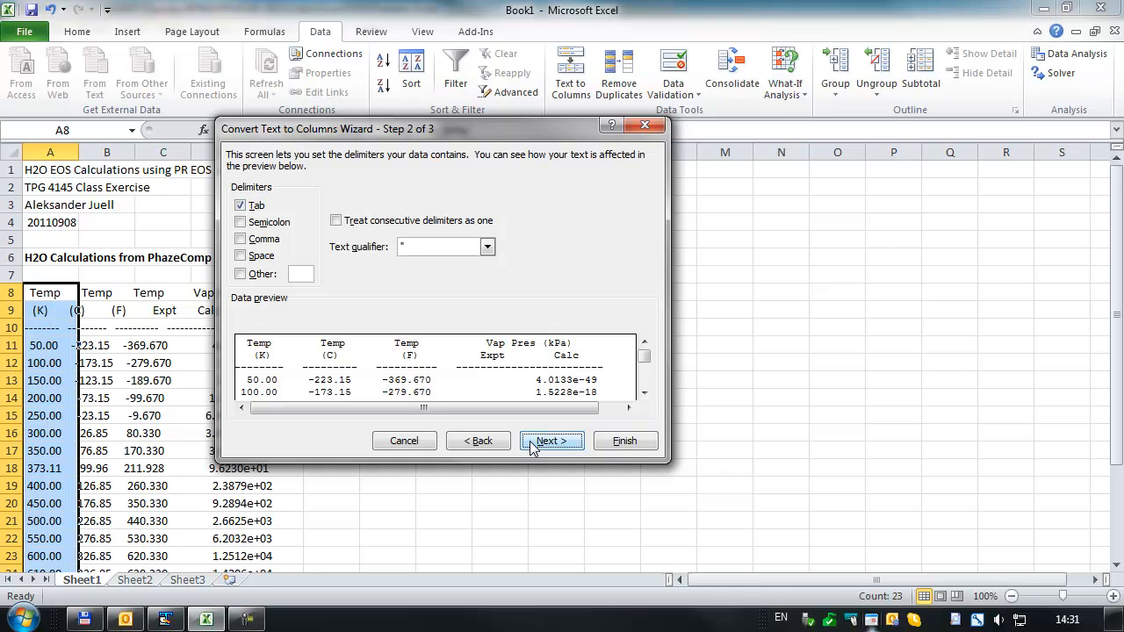
pyautogui.click(242, 207)
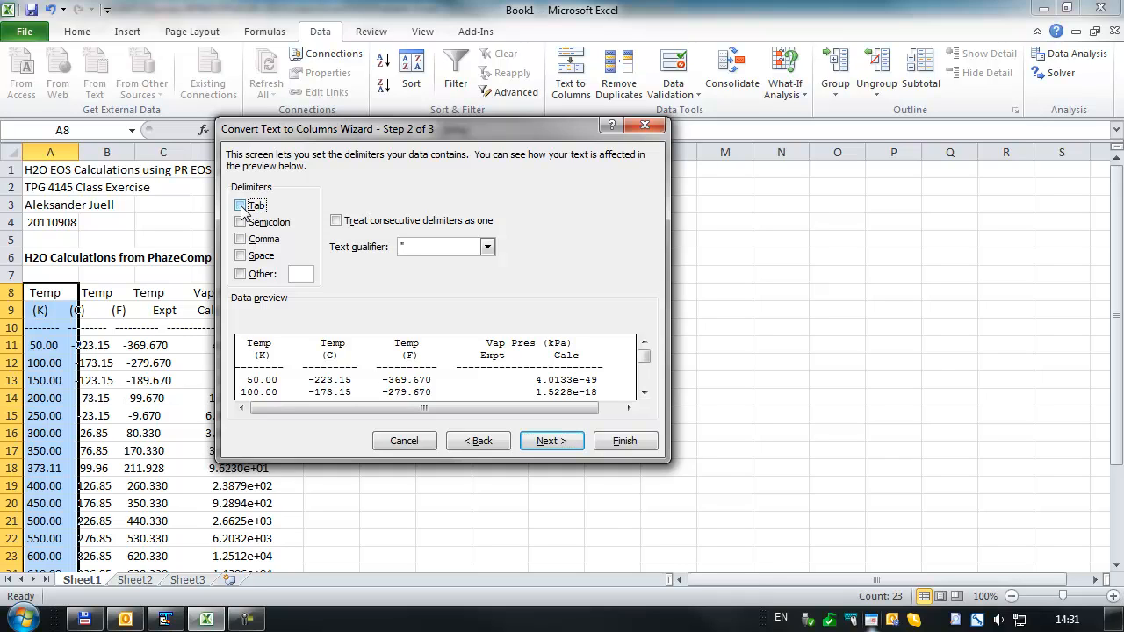
pyautogui.click(241, 257)
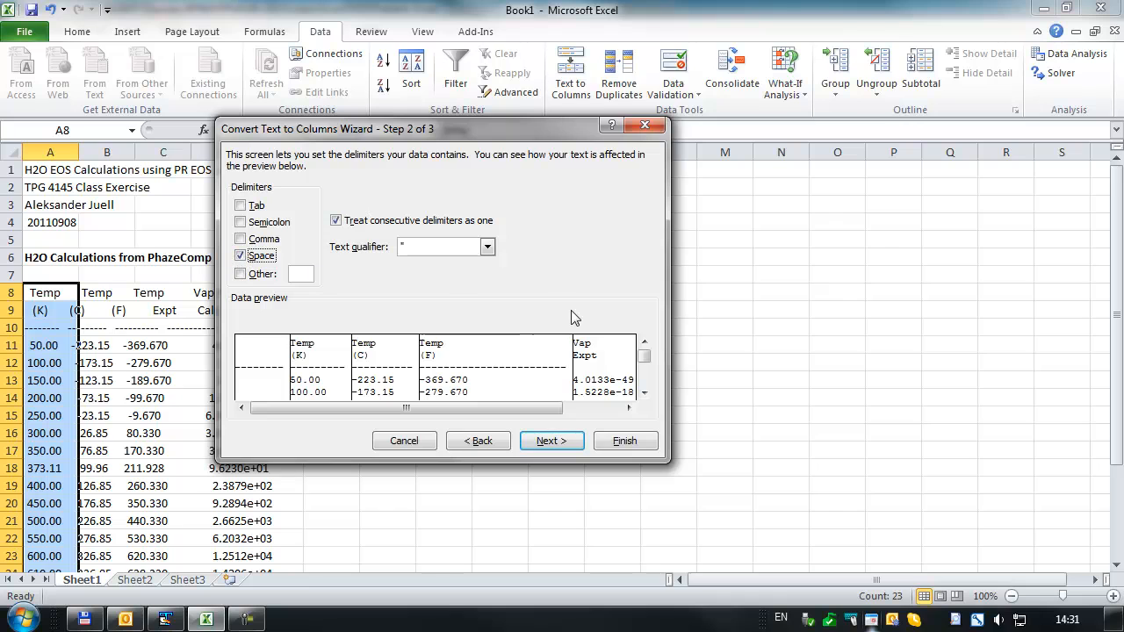
pyautogui.click(607, 442)
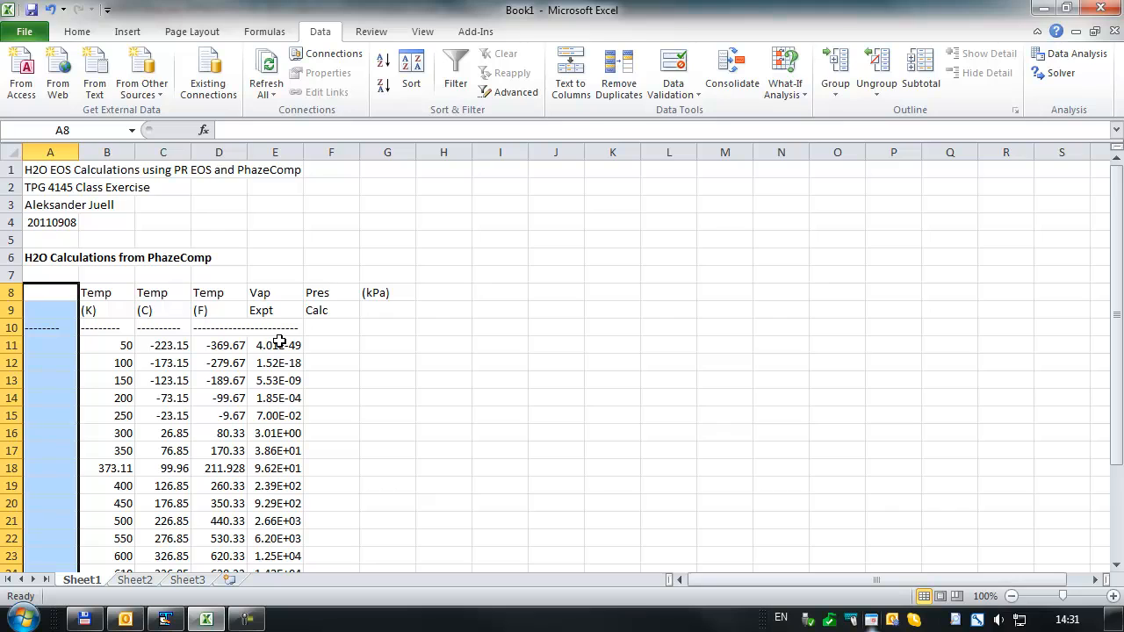
# Step: Delete the dashed separator row 10 and center the header cells B7:K9
pyautogui.click(196, 365)
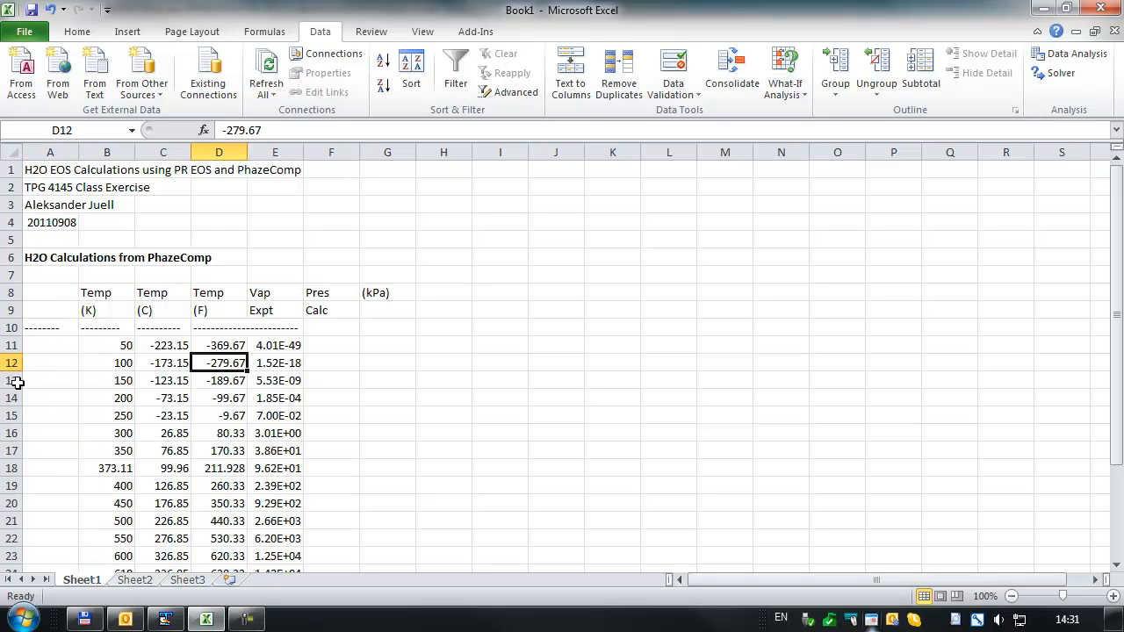
pyautogui.rightClick(11, 332)
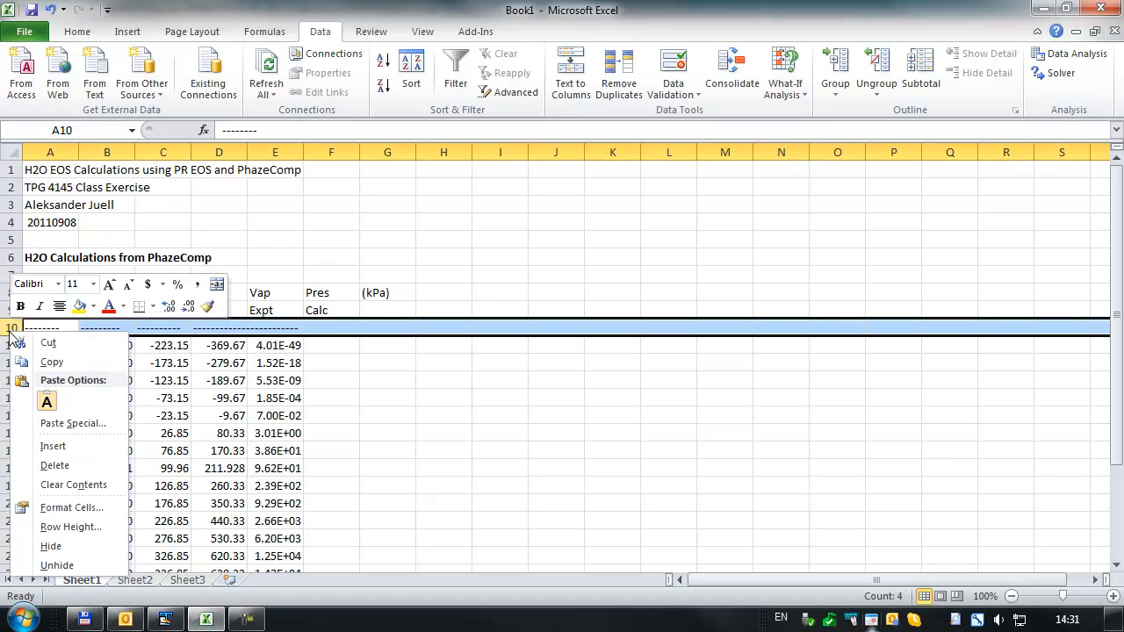
pyautogui.click(46, 465)
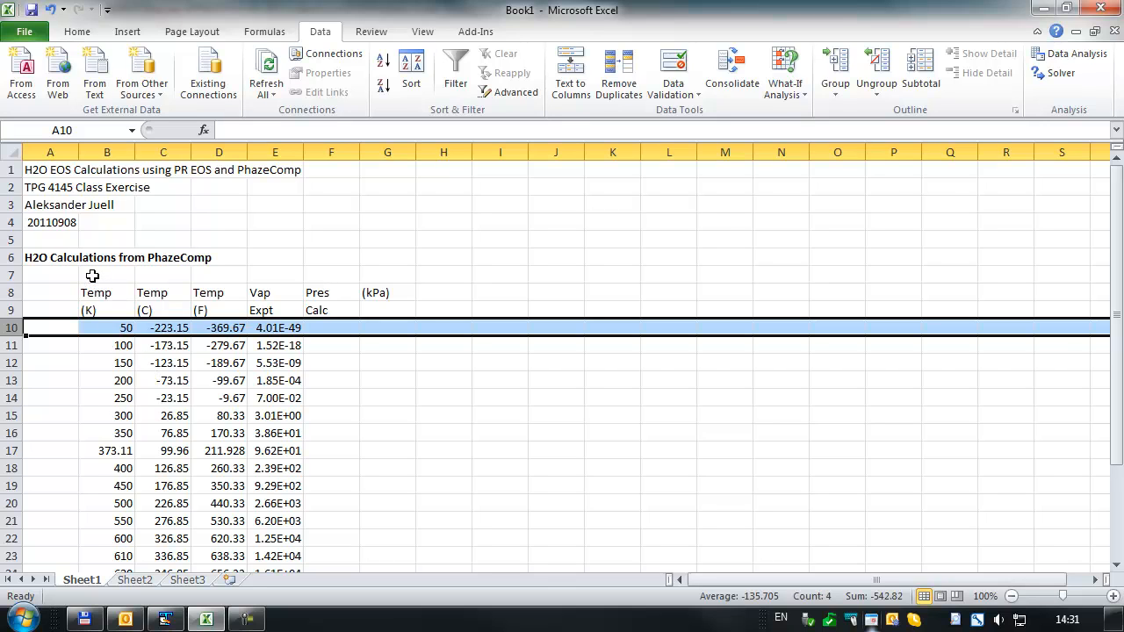
pyautogui.moveTo(92, 275); pyautogui.dragTo(609, 311)
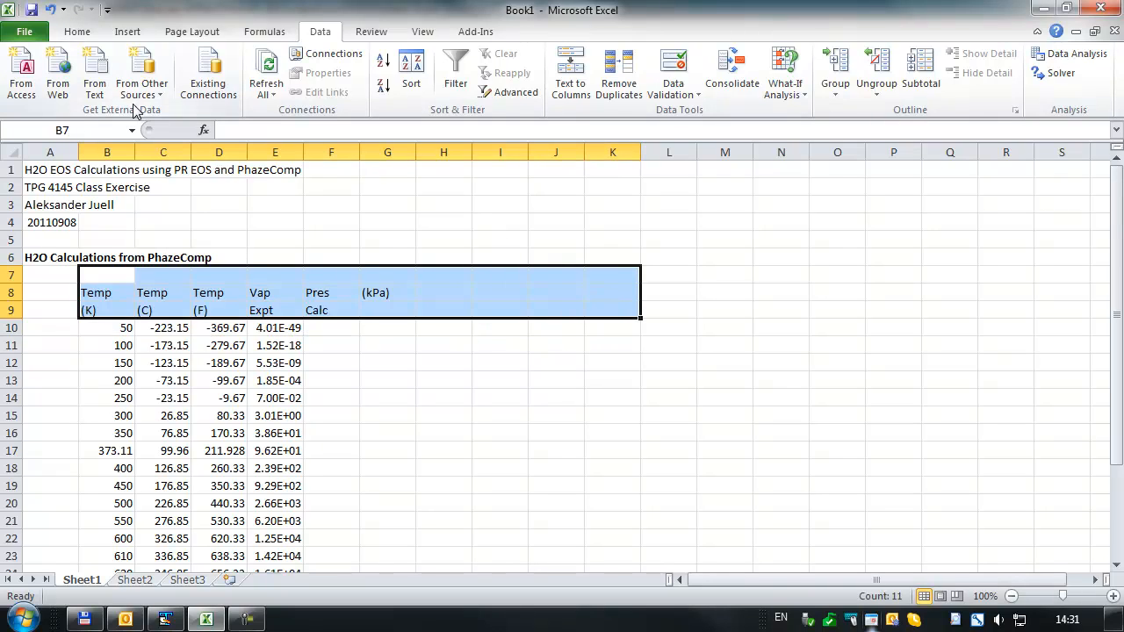
pyautogui.click(77, 31)
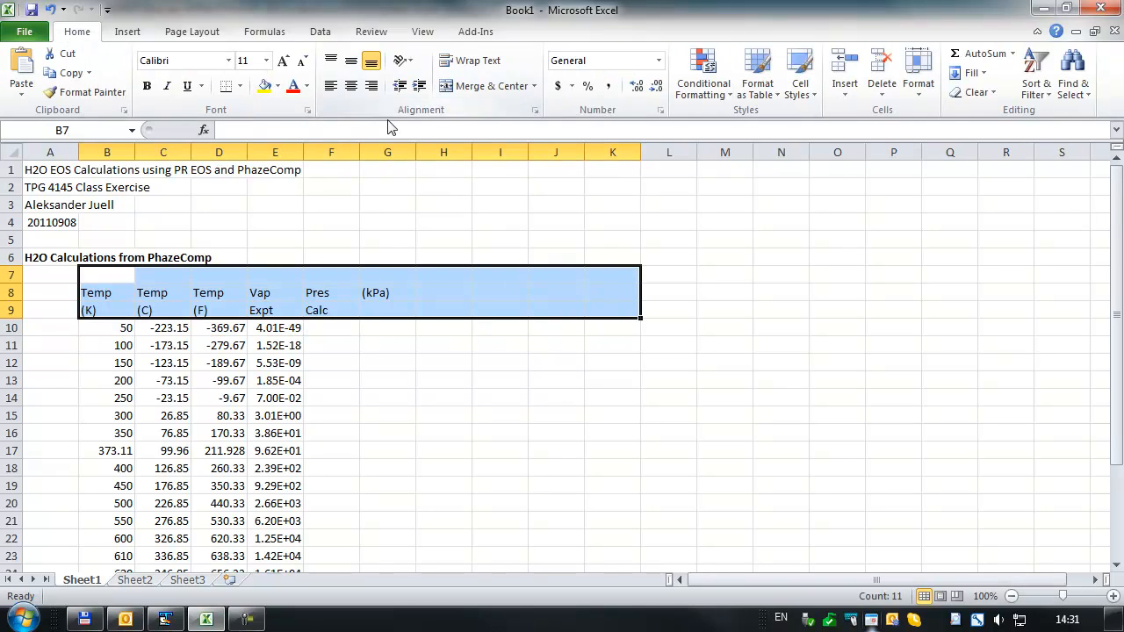
pyautogui.click(350, 88)
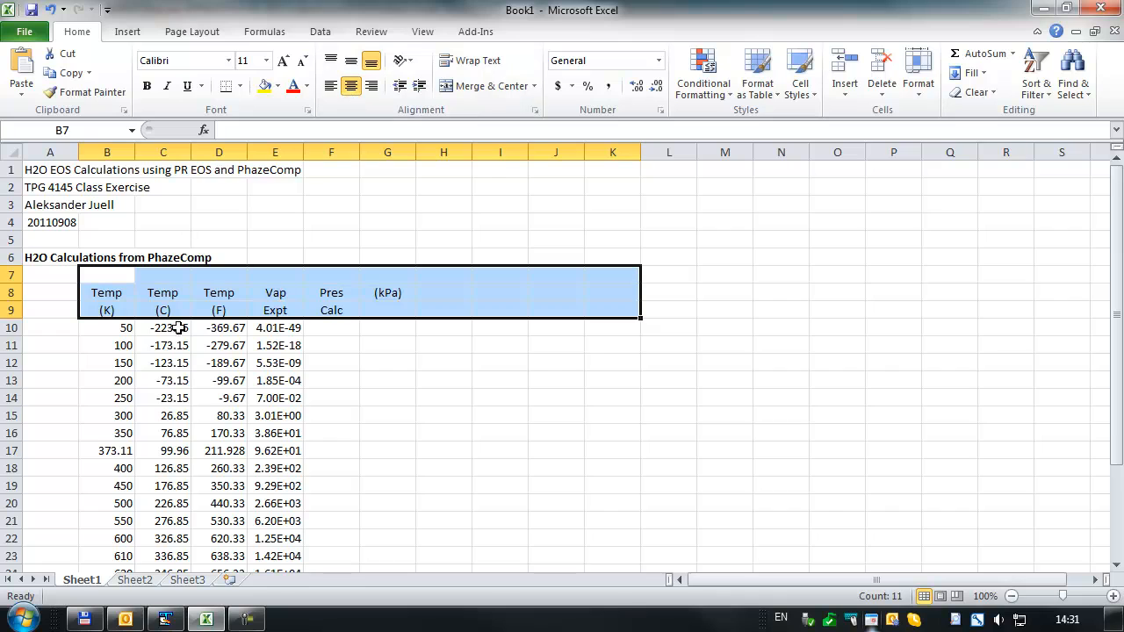
# Step: Delete the Fahrenheit temperature column D and clear the leftover header text in E8:G9
pyautogui.click(209, 332)
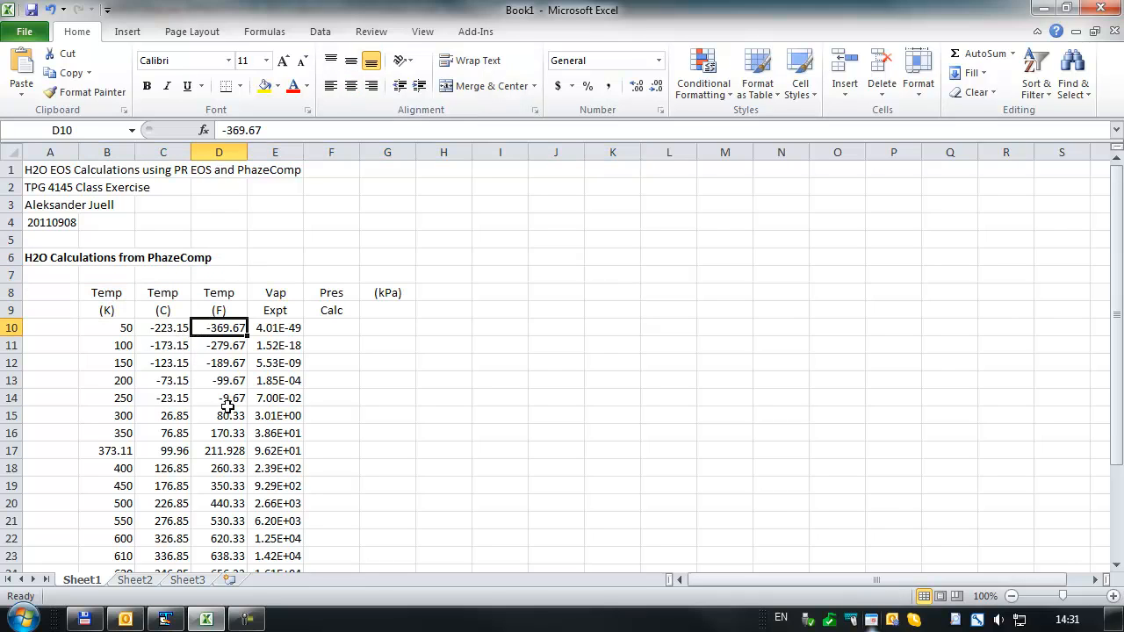
pyautogui.rightClick(220, 151)
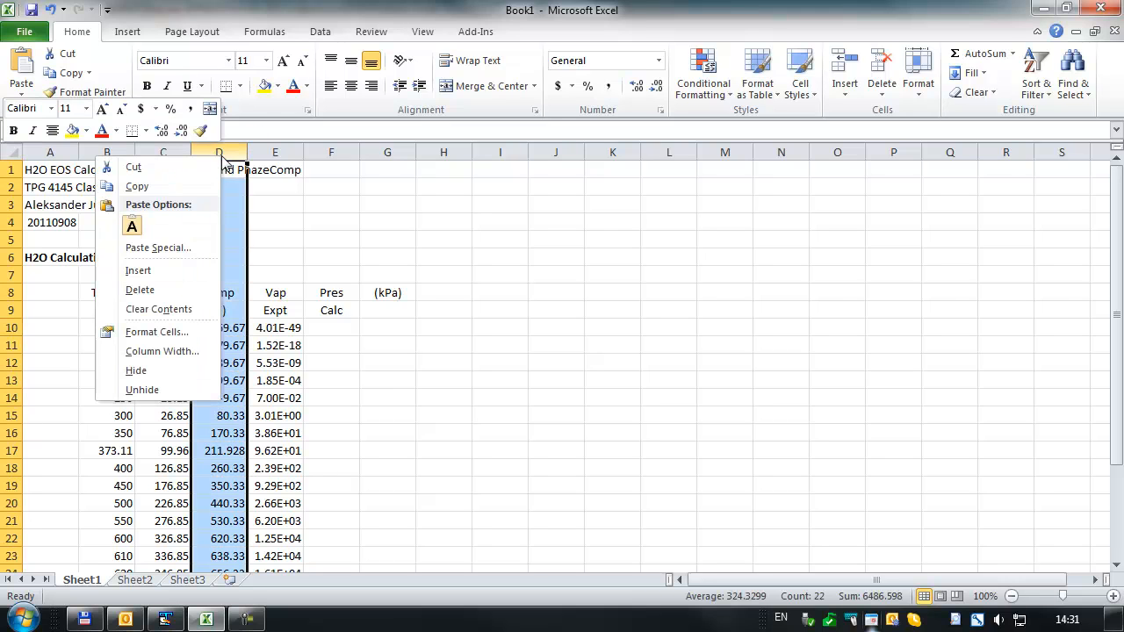
pyautogui.click(169, 290)
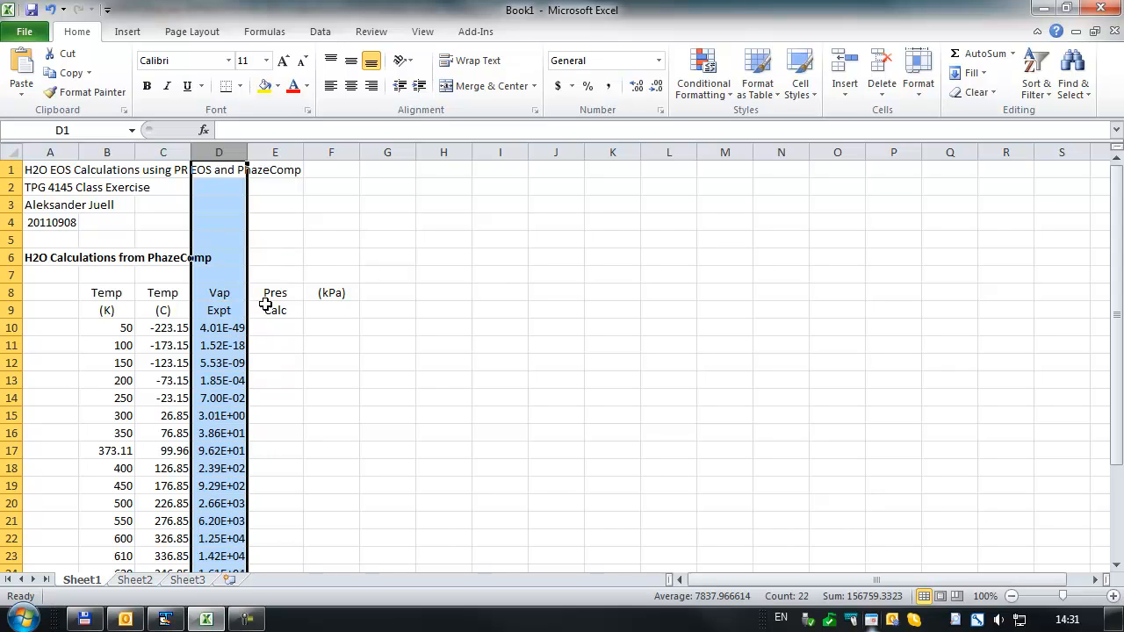
pyautogui.moveTo(275, 292); pyautogui.dragTo(371, 314)
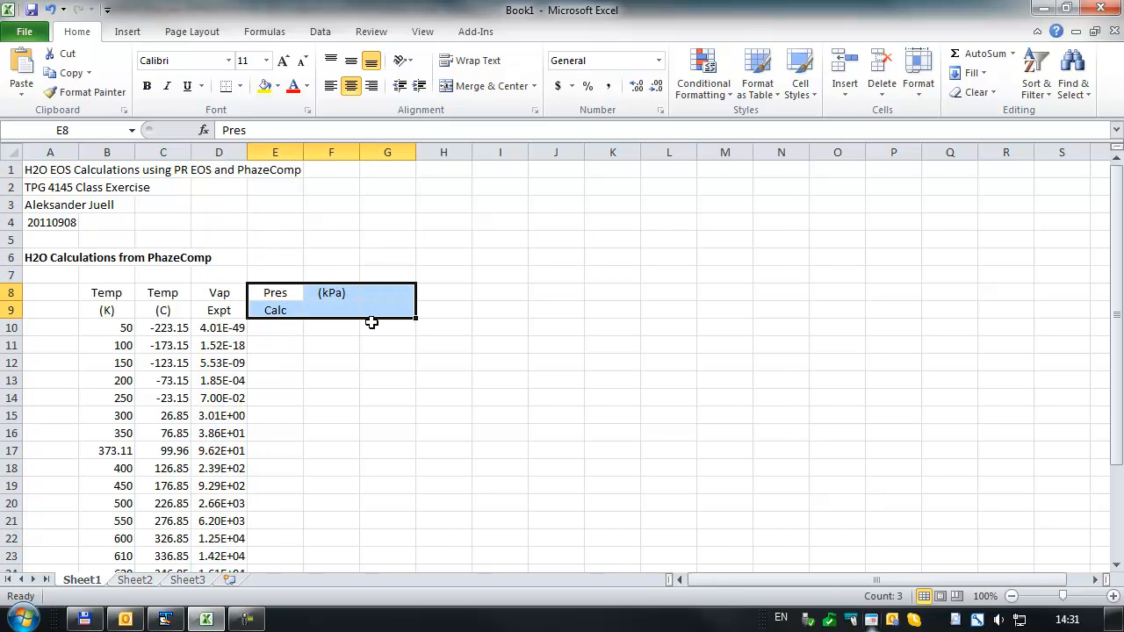
pyautogui.press('Delete')
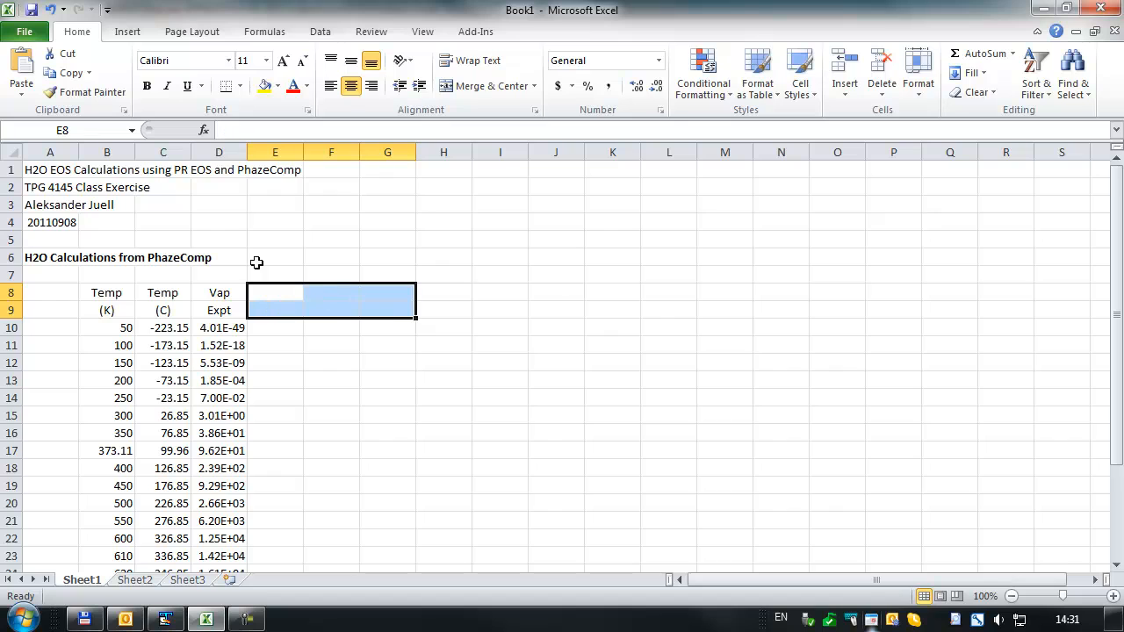
# Step: Rename the temperature headers in B8 and C8 to T
pyautogui.click(91, 297)
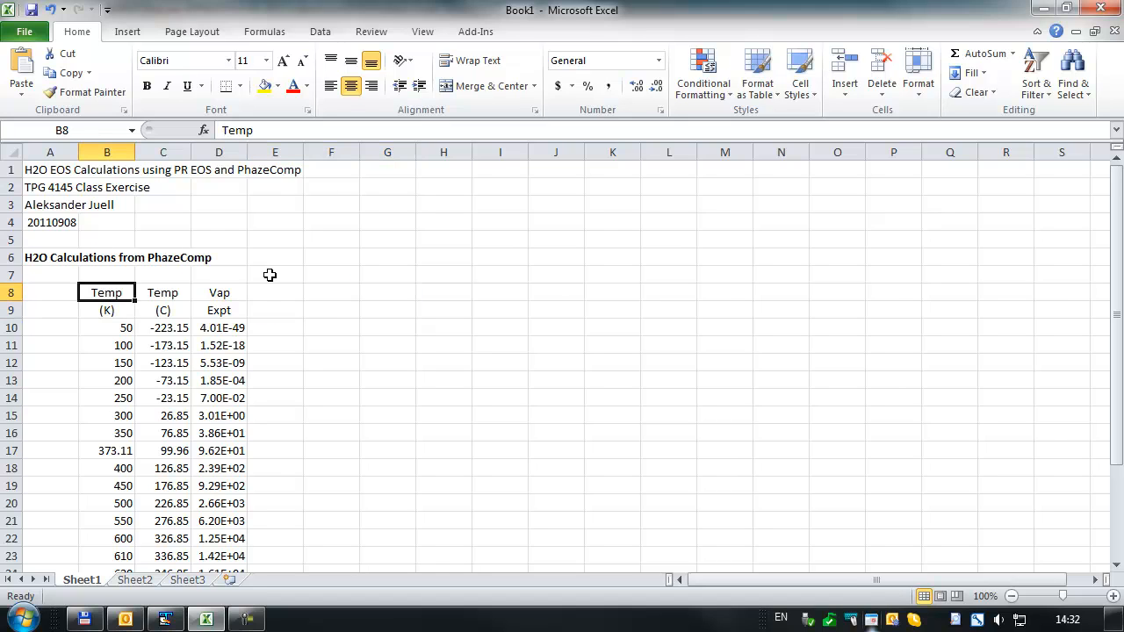
pyautogui.write('T')
pyautogui.press('Return')
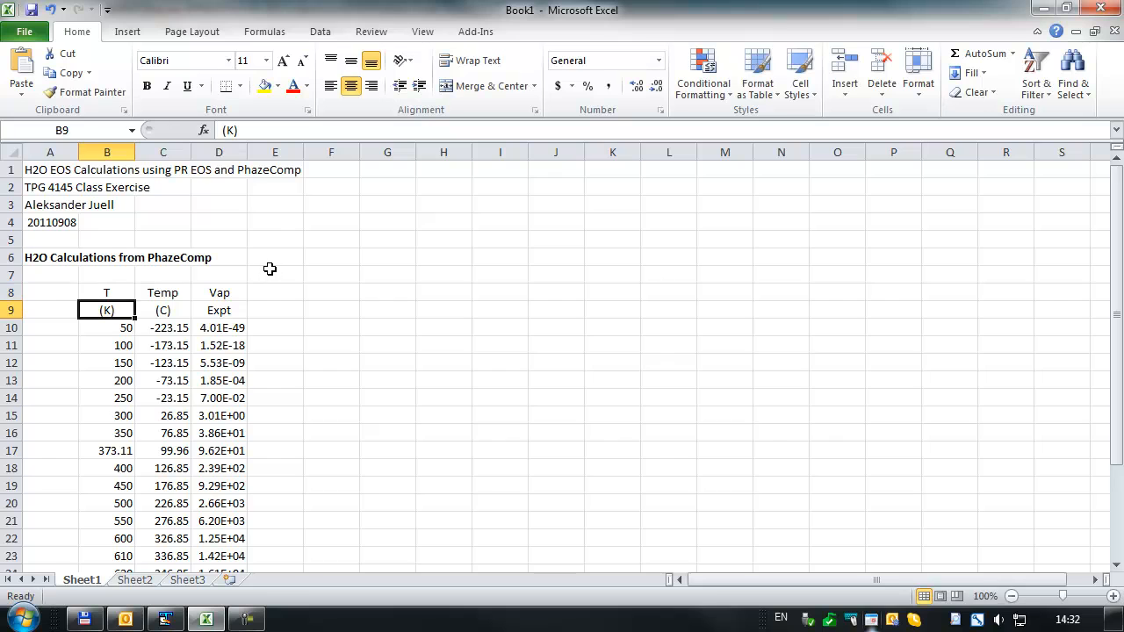
pyautogui.press('Up')
pyautogui.press('Right')
pyautogui.write('T')
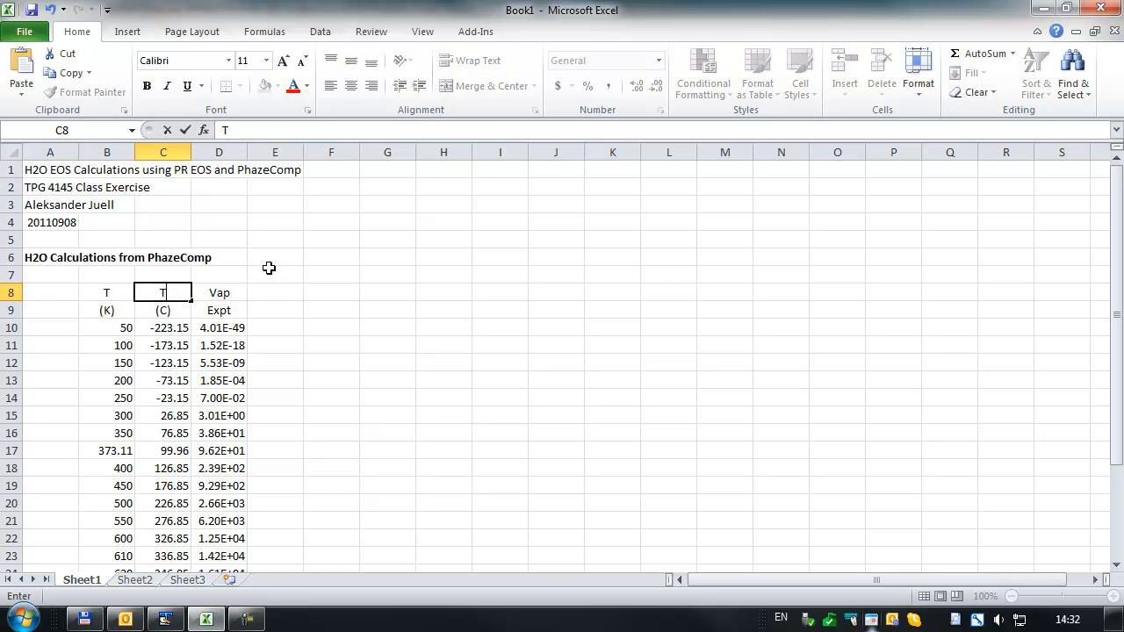
pyautogui.hotkey('ctrl', 'Return')
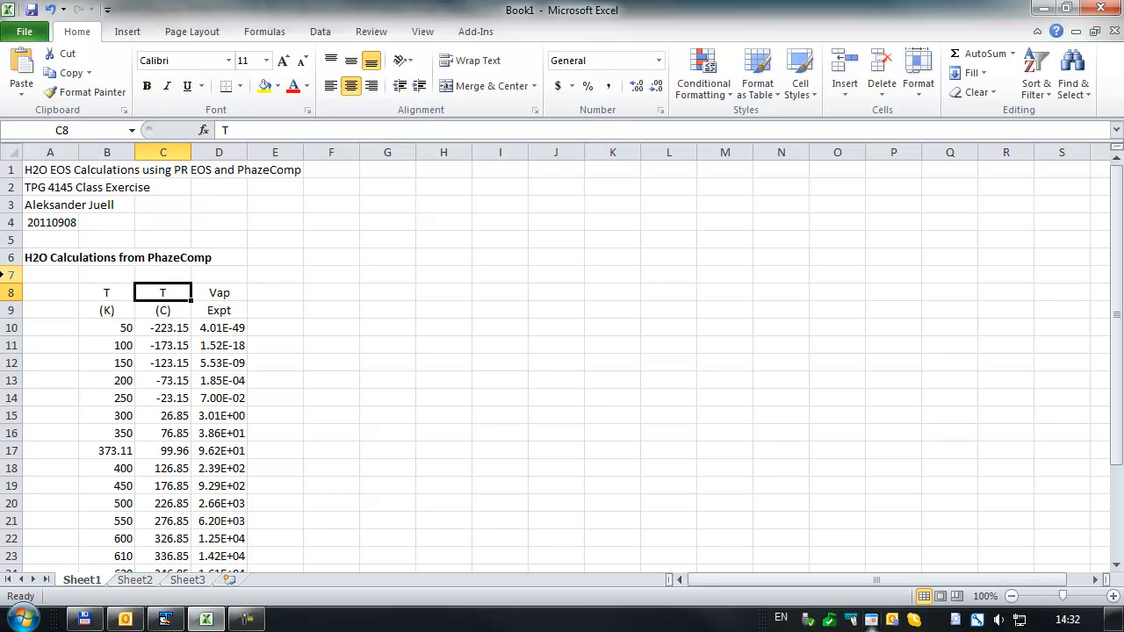
# Step: Insert a blank row at row 7, between the section title and the table headers
pyautogui.rightClick(11, 275)
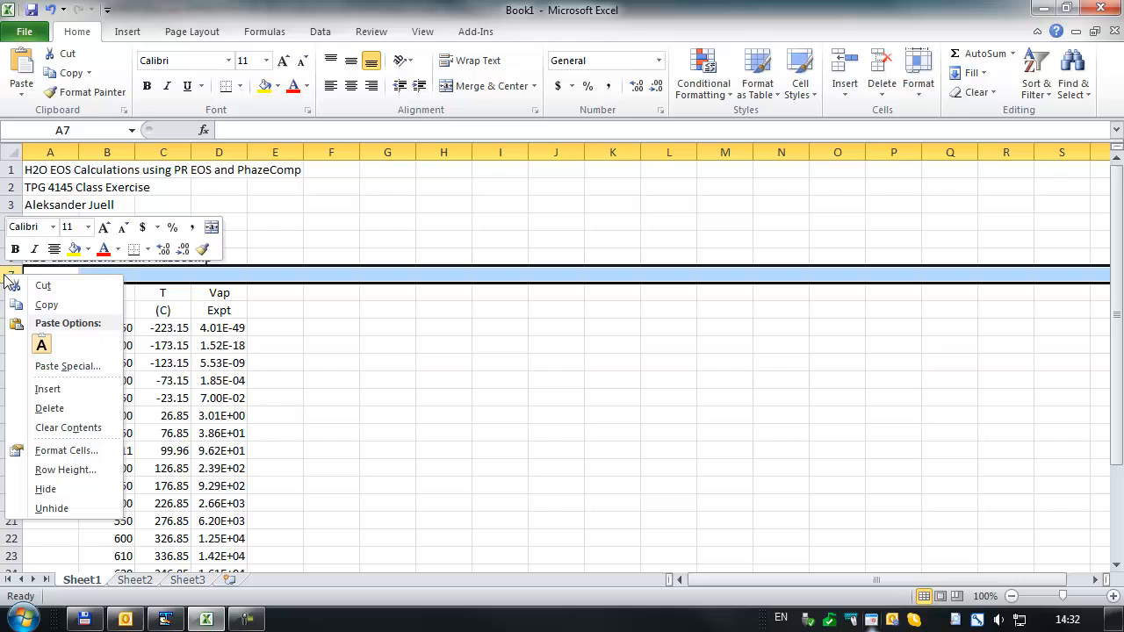
pyautogui.click(29, 389)
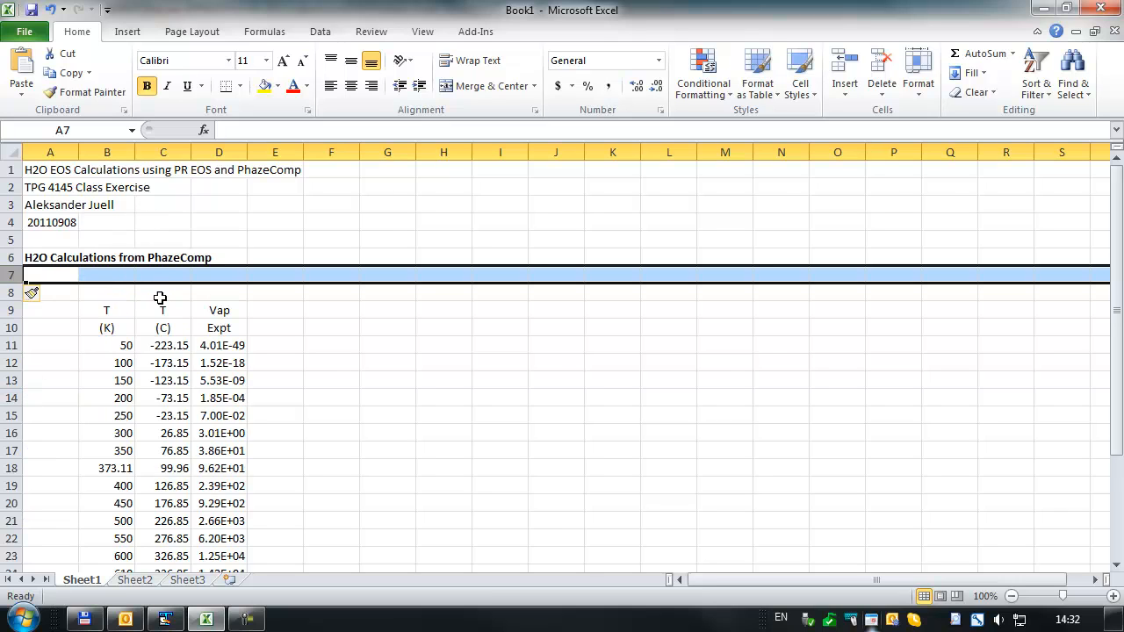
pyautogui.rightClick(132, 152)
pyautogui.press('Escape')
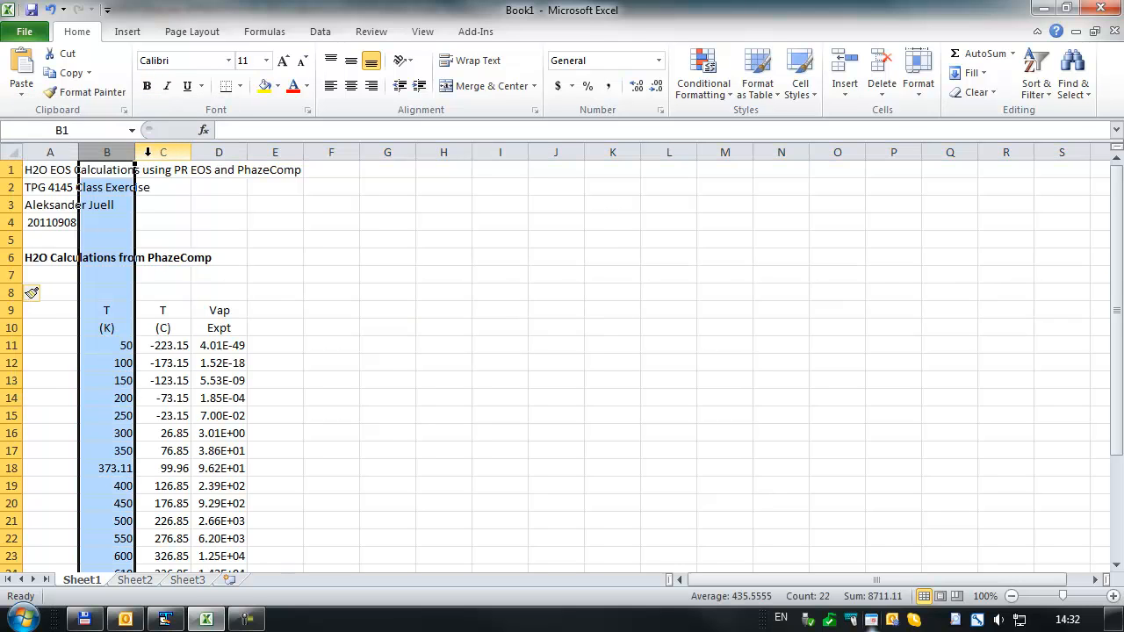
# Step: Insert a blank column C between the Kelvin and Celsius temperature columns
pyautogui.rightClick(148, 152)
pyautogui.click(117, 273)
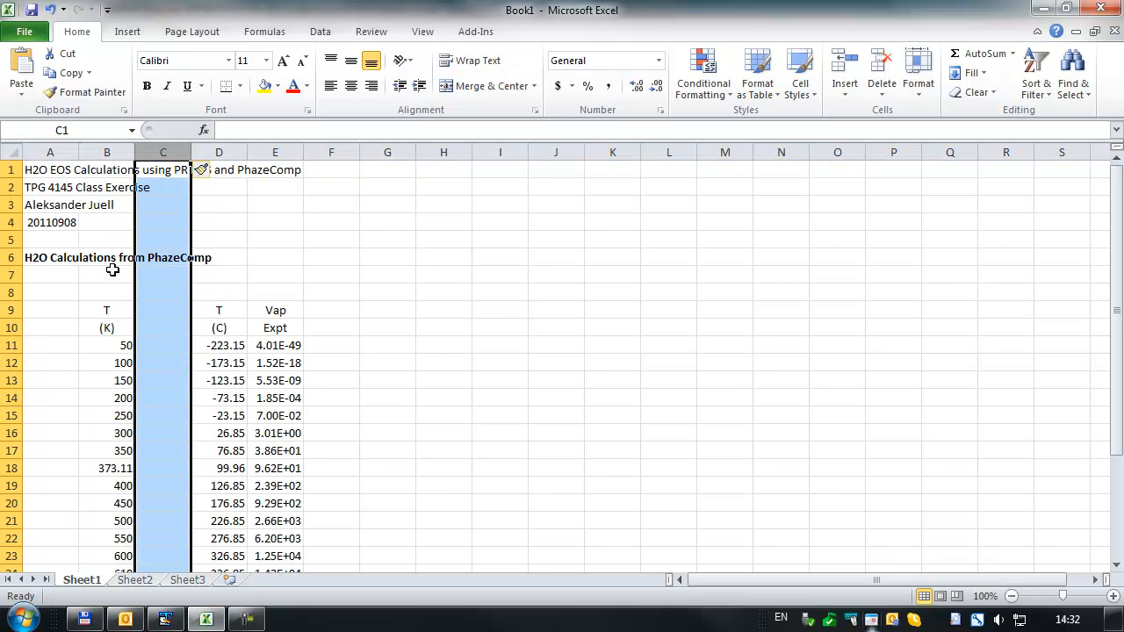
pyautogui.click(163, 311)
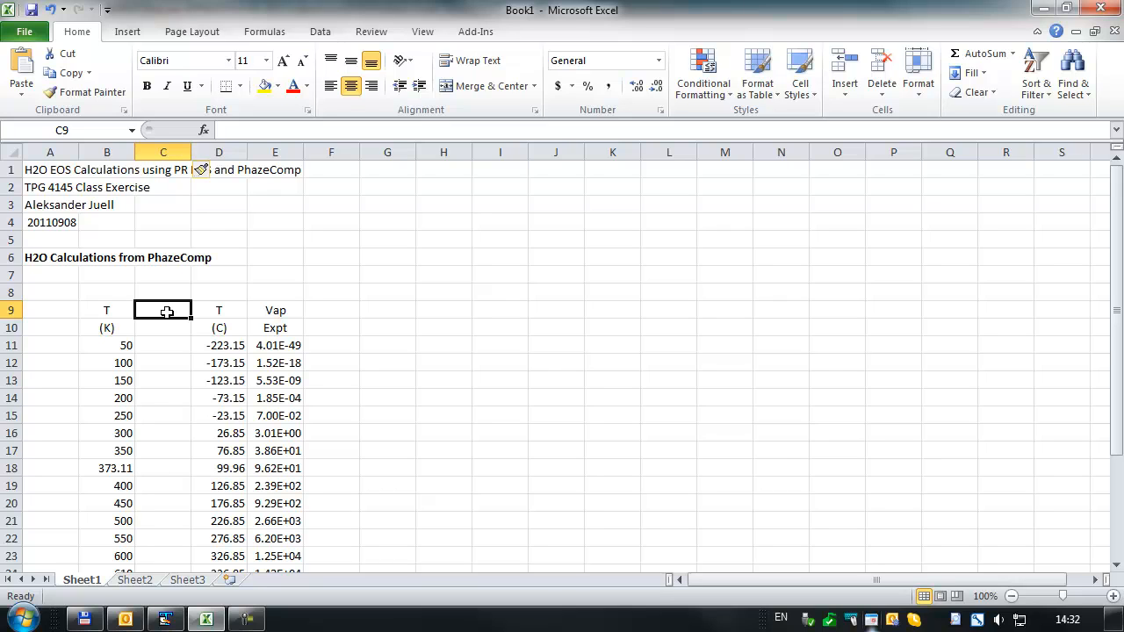
# Step: Enter the header 1/T in C9, switching the keyboard language to Norwegian, Bokmål for the slash
pyautogui.write('1&')
pyautogui.press('BackSpace')
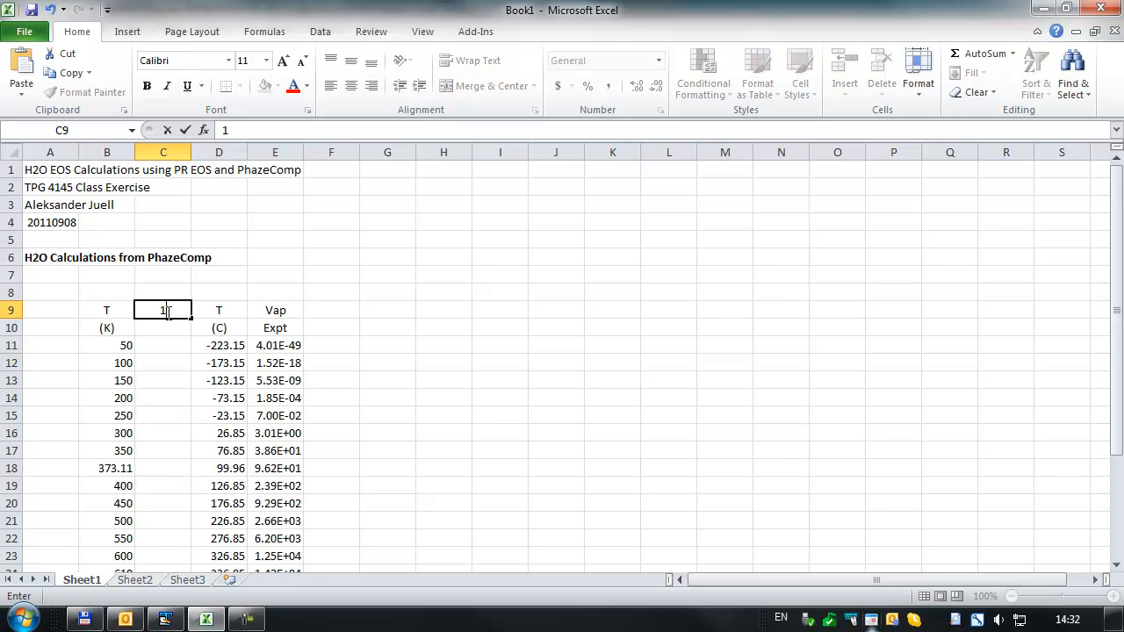
pyautogui.click(780, 618)
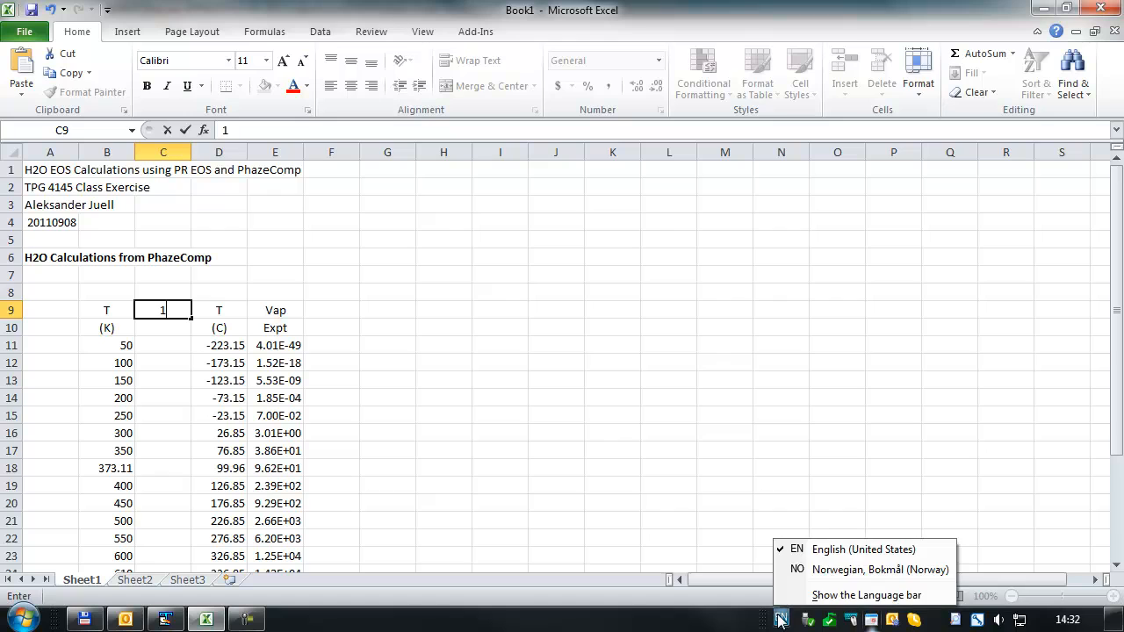
pyautogui.click(795, 567)
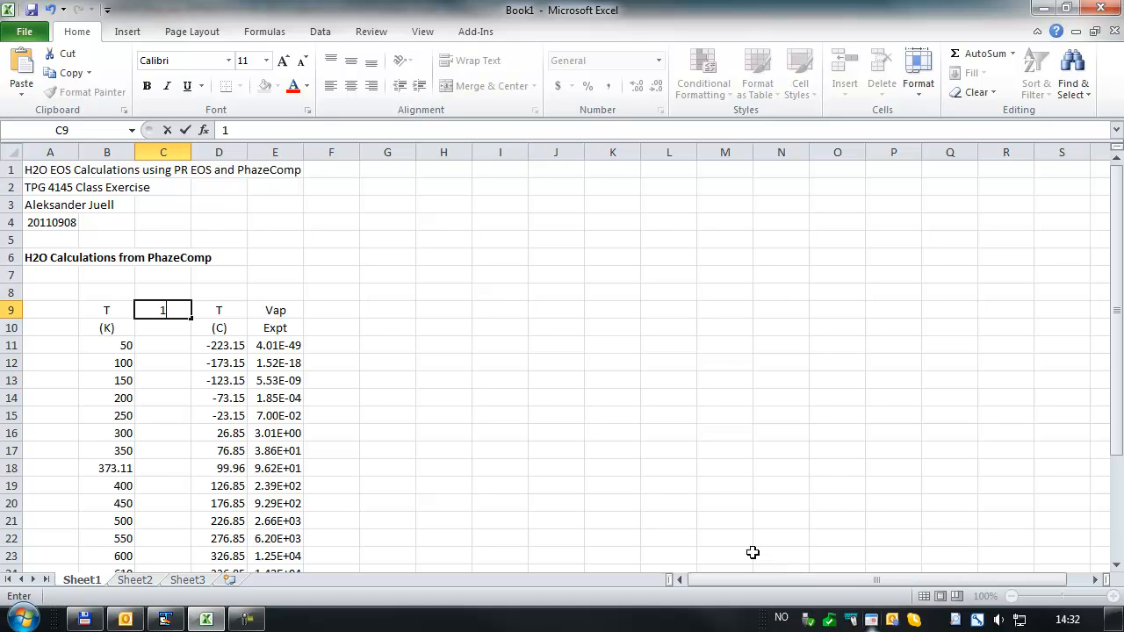
pyautogui.write('/T')
pyautogui.press('Return')
pyautogui.press('Return')
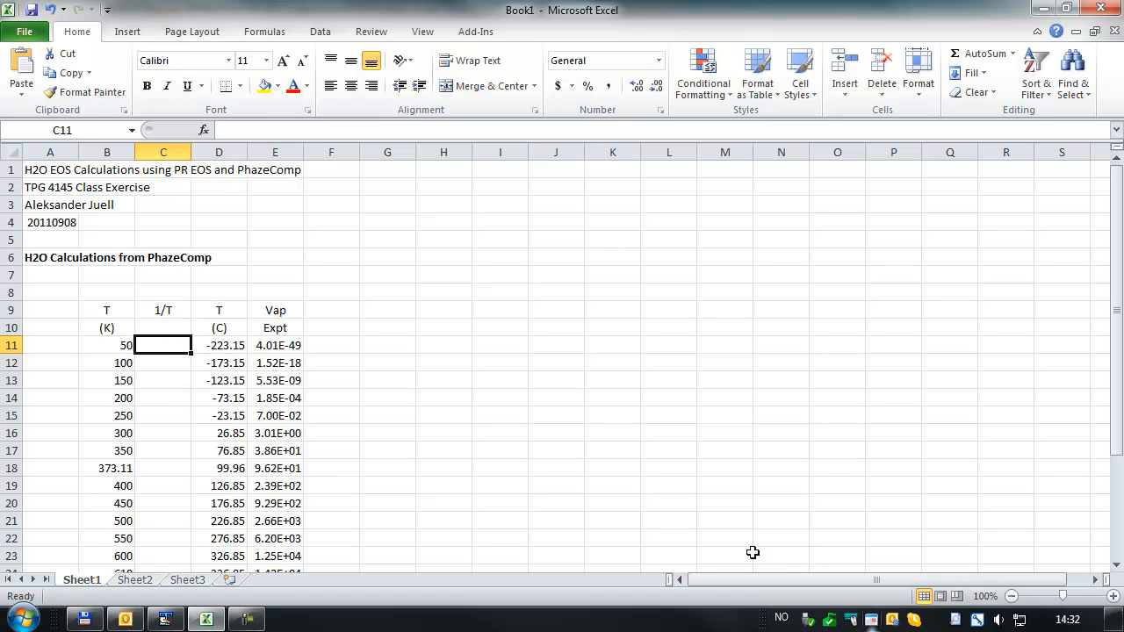
# Step: Enter the unit (1/K) in C10, below the 1/T header
pyautogui.press('Up')
pyautogui.write('(1')
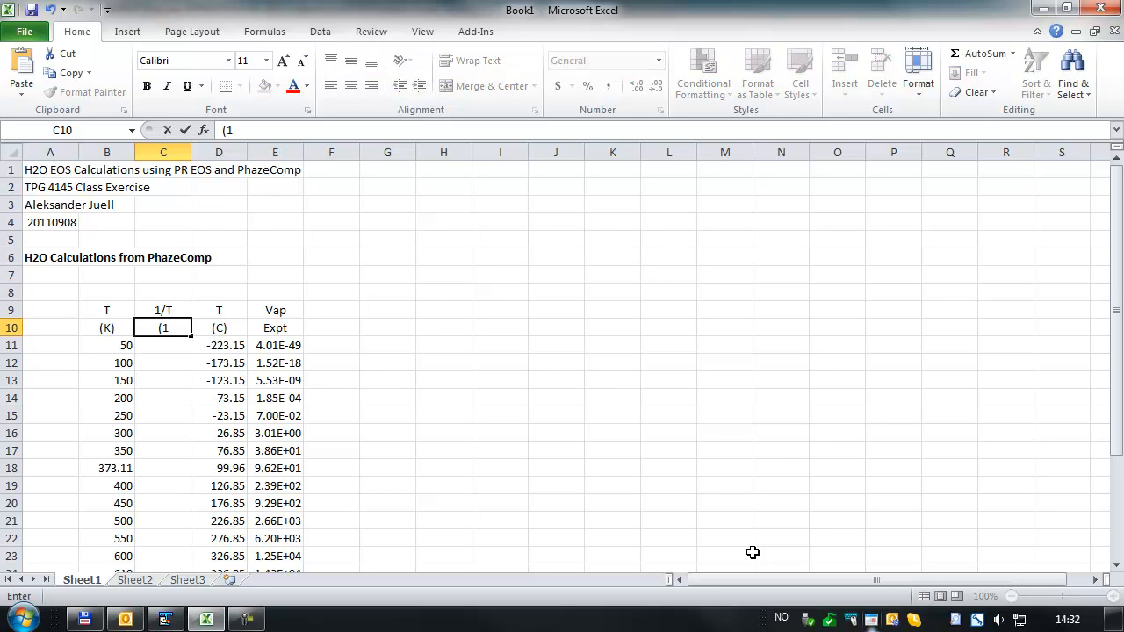
pyautogui.write('/K)')
pyautogui.press('Return')
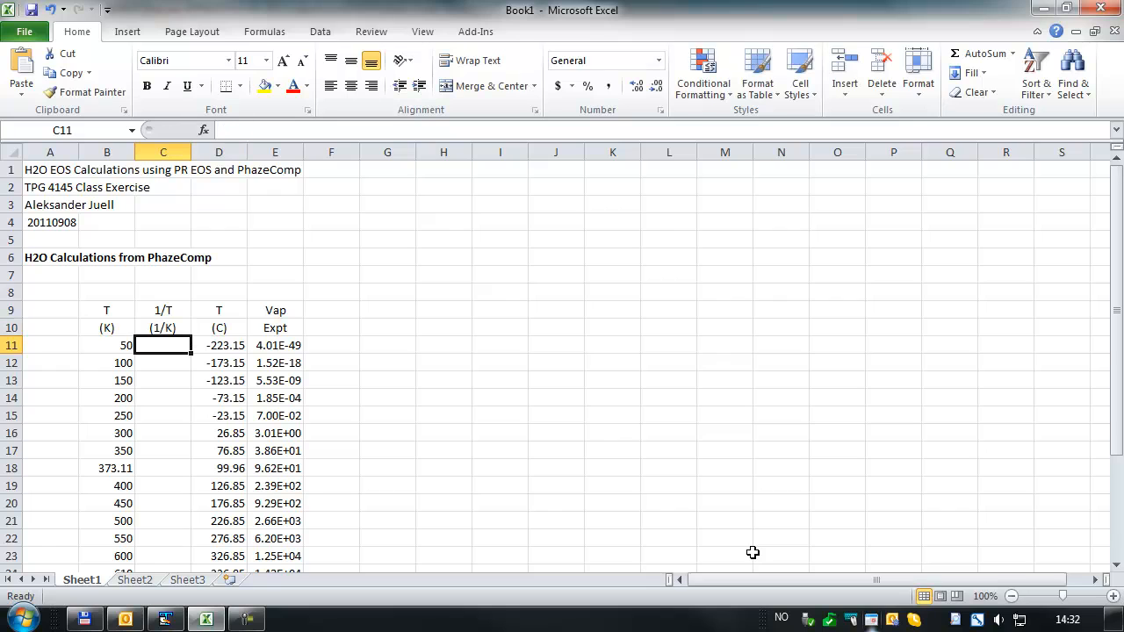
# Step: Enter the formula =1/B11 in C11 to calculate the reciprocal of the Kelvin temperature
pyautogui.press('Left')
pyautogui.press('Right')
pyautogui.write('=')
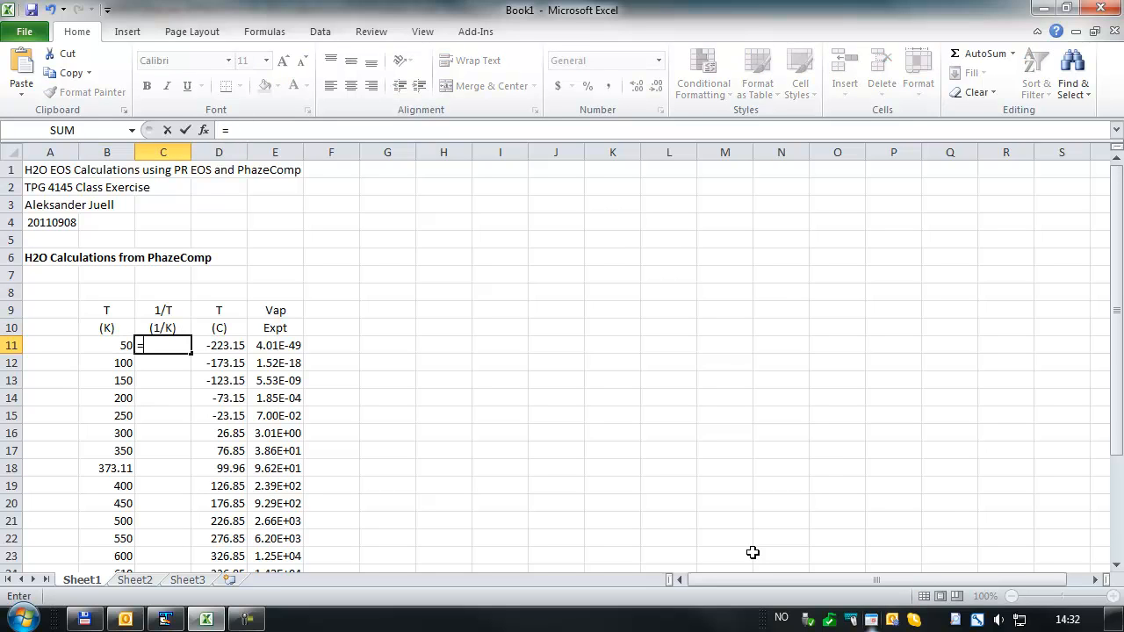
pyautogui.write('1/')
pyautogui.press('Left')
pyautogui.press('Return')
pyautogui.press('Up')
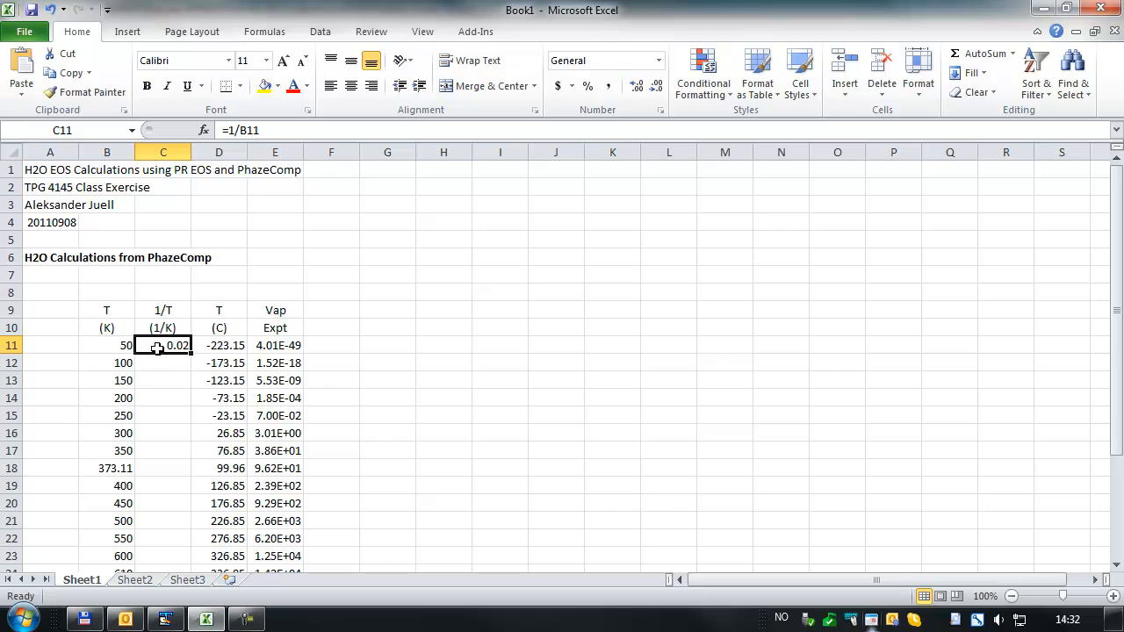
# Step: Fill the reciprocal temperature formula from C11 down to the end of the data
pyautogui.scroll(-4, 162, 432)
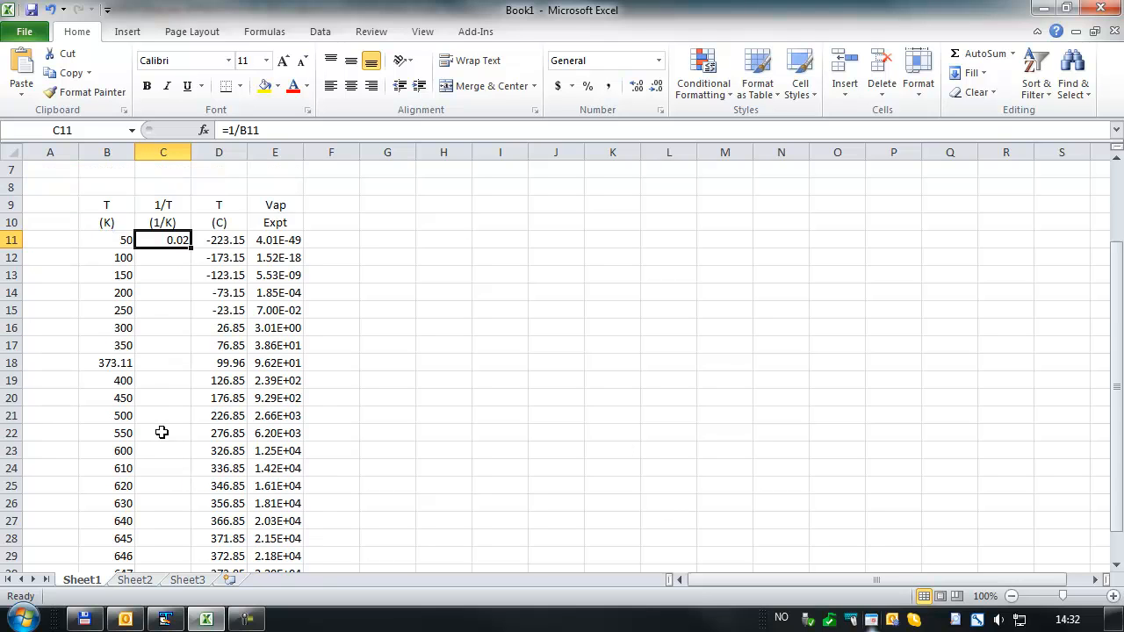
pyautogui.scroll(2, 162, 432)
pyautogui.doubleClick(190, 248)
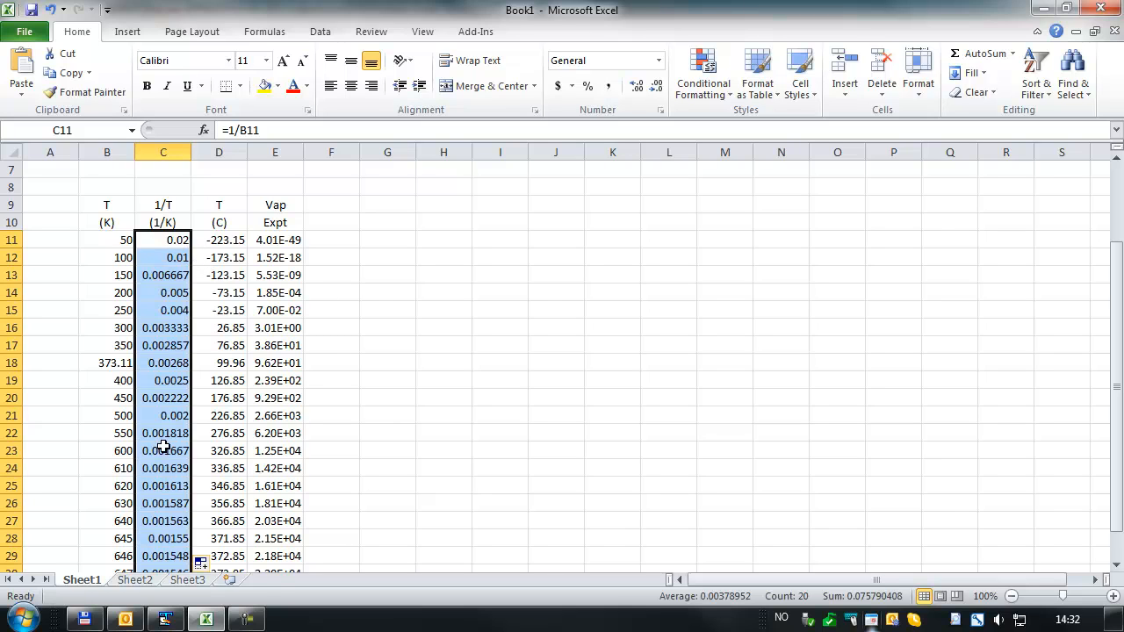
# Step: Enter the header Temperature in D8 and autofit the width of column D
pyautogui.scroll(2, 252, 363)
pyautogui.click(219, 295)
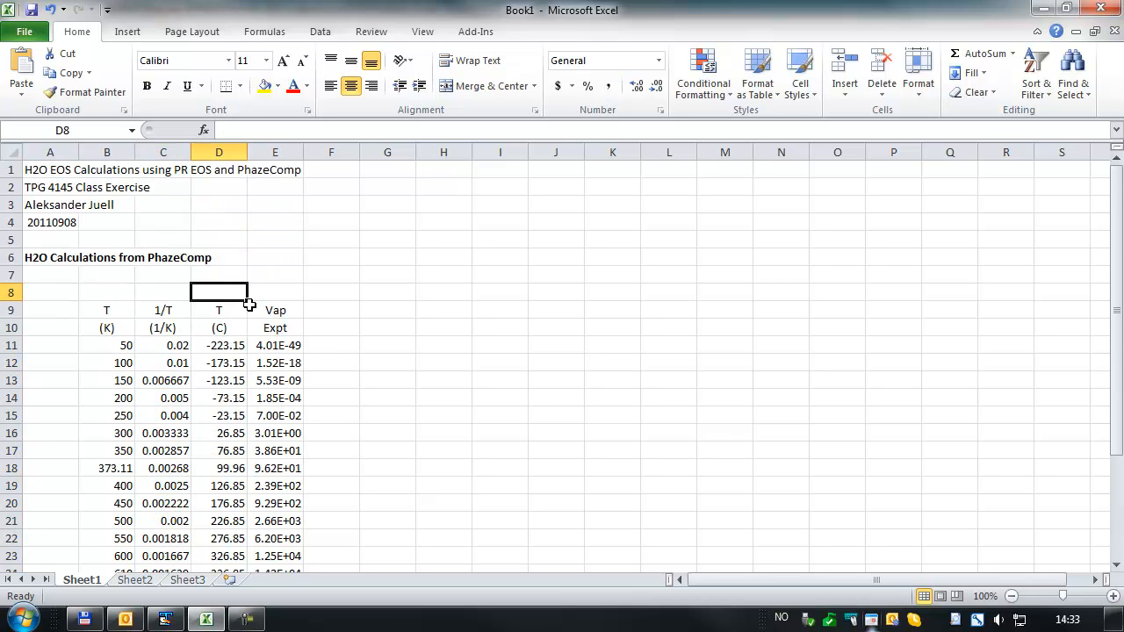
pyautogui.write('Tempera')
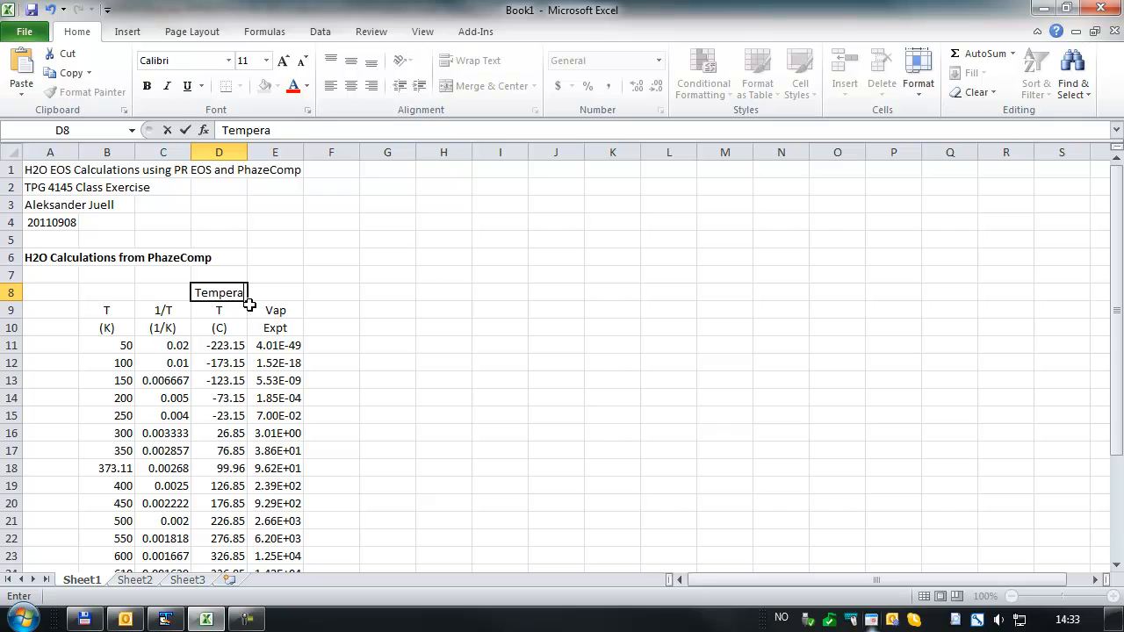
pyautogui.write('ture')
pyautogui.press('Return')
pyautogui.press('Return')
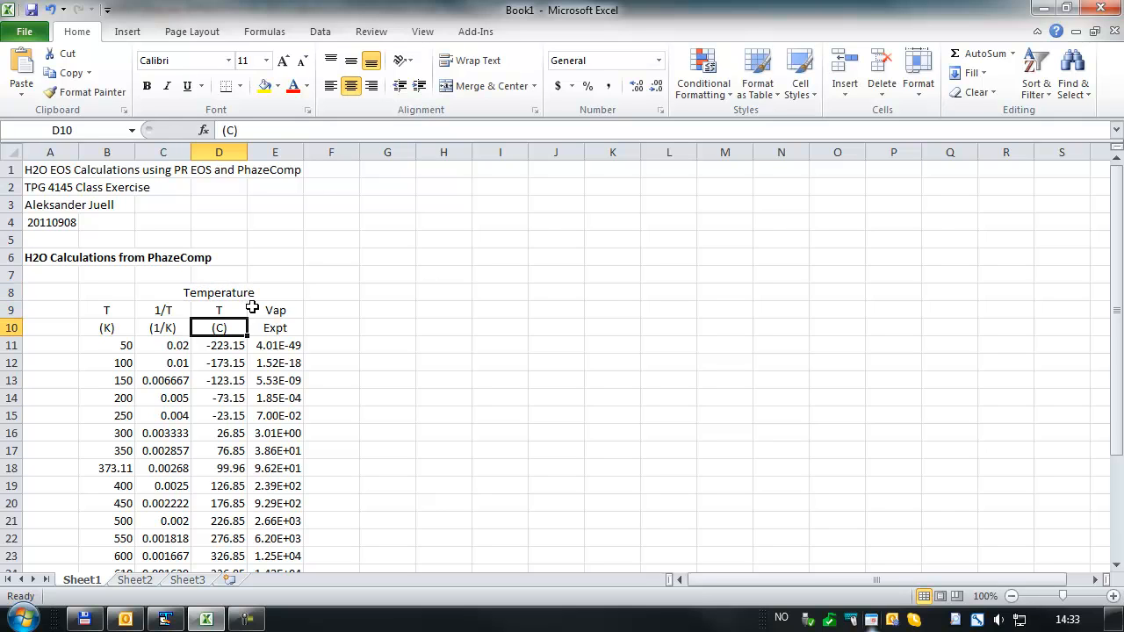
pyautogui.click(254, 309)
pyautogui.doubleClick(248, 151)
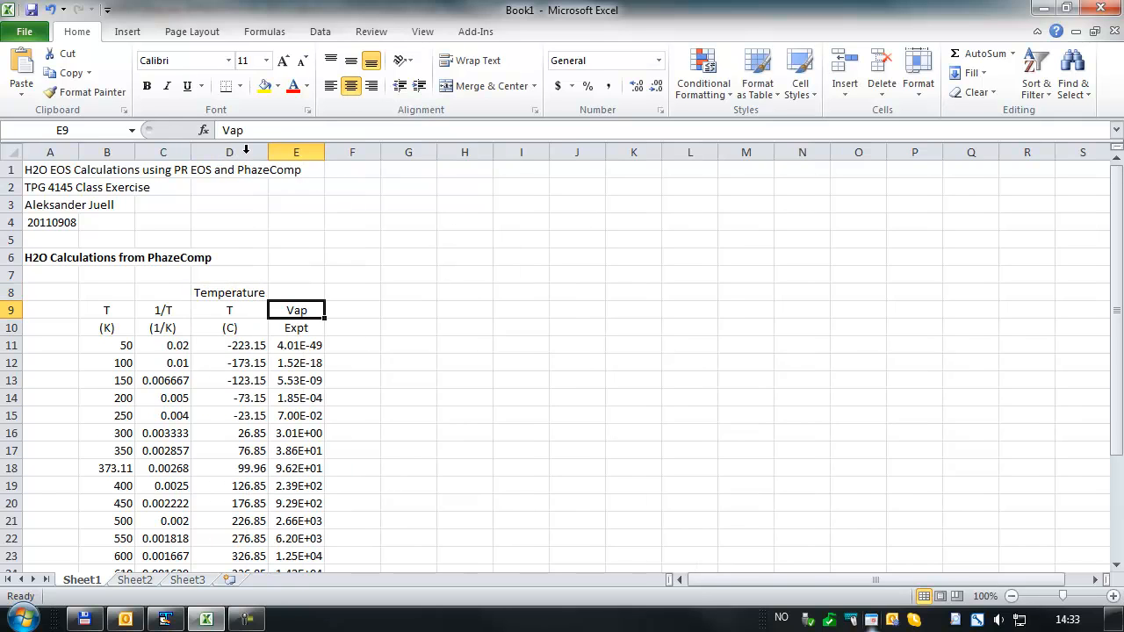
pyautogui.press('Down')
pyautogui.press('Up')
pyautogui.press('Up')
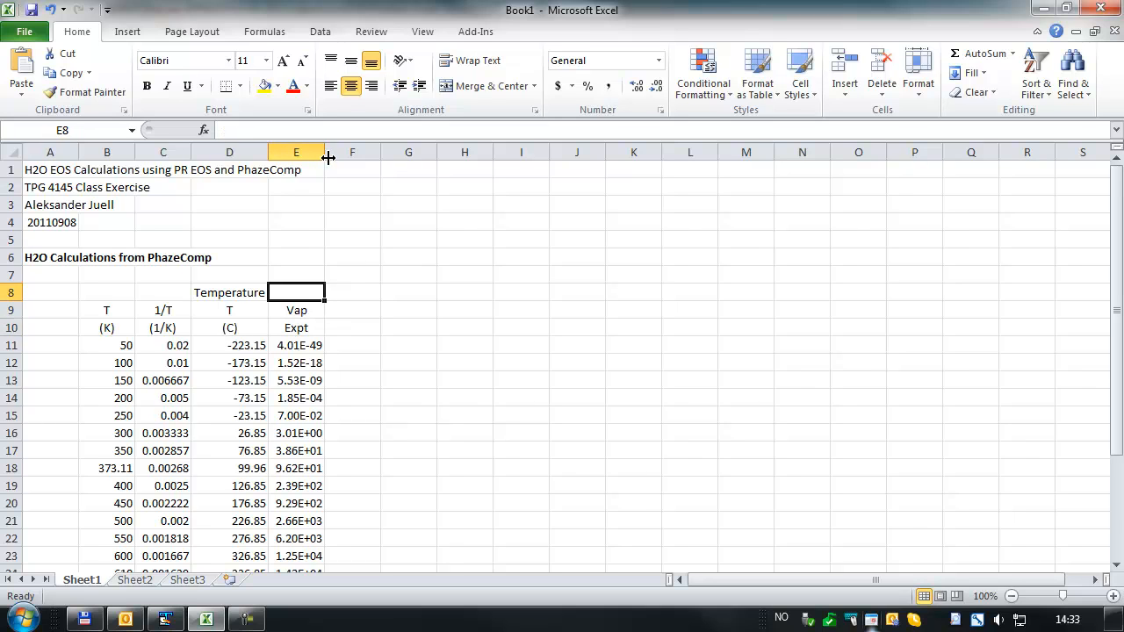
pyautogui.write('Vap')
pyautogui.press('BackSpace')
pyautogui.press('BackSpace')
pyautogui.press('BackSpace')
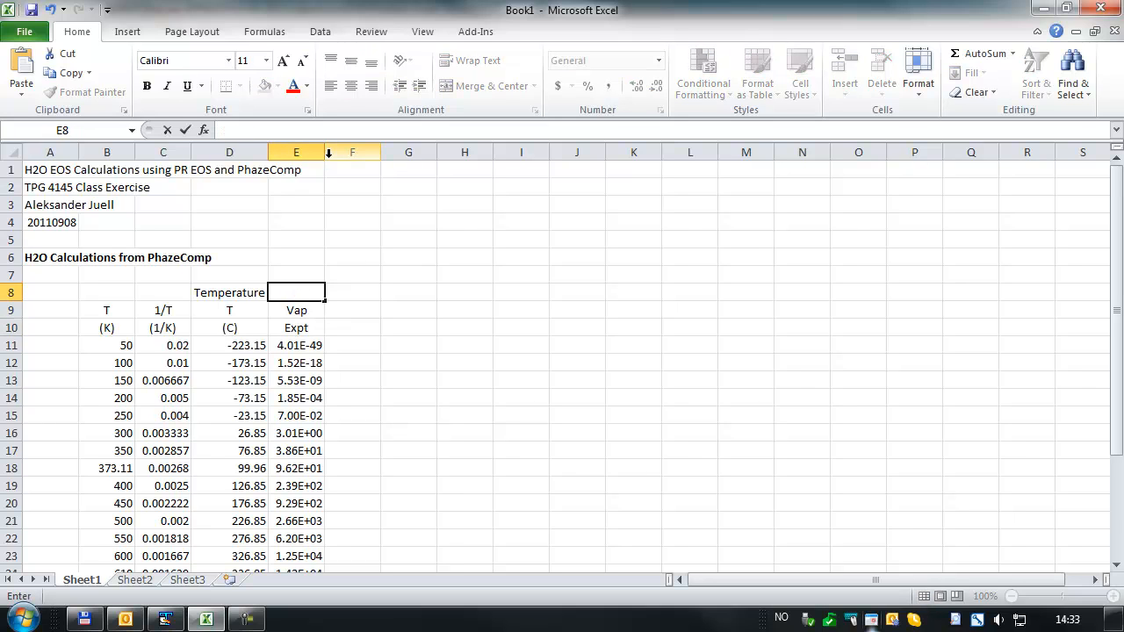
# Step: Enter the two-line header Vapor in E7 and Pressure in E8 above the vapor pressure data
pyautogui.press('Up')
pyautogui.write('Va')
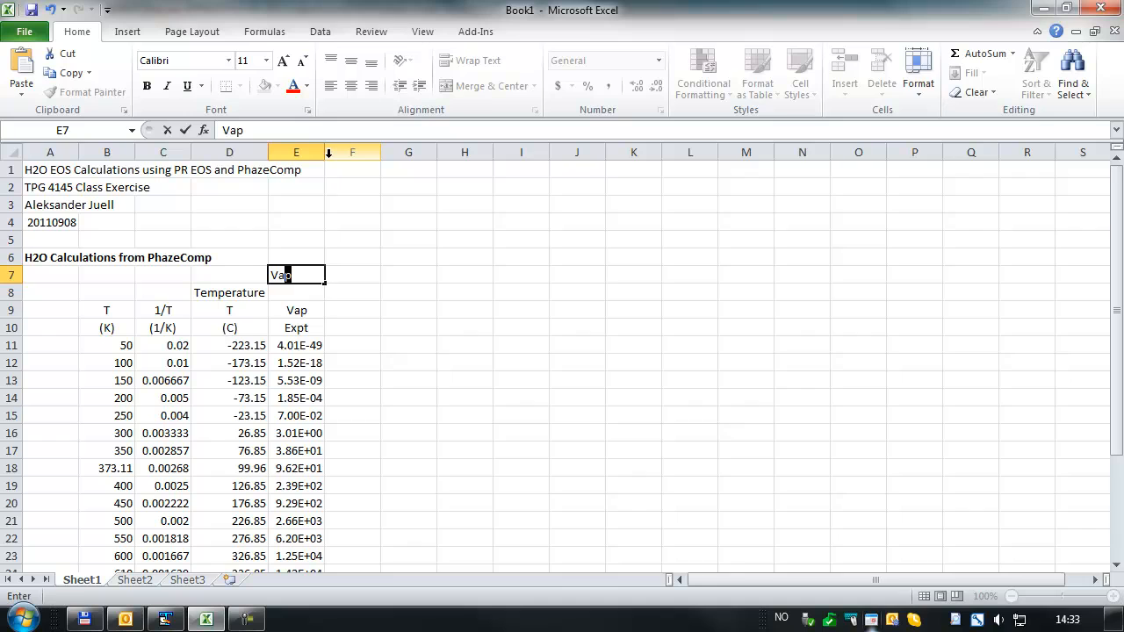
pyautogui.write('por')
pyautogui.press('Return')
pyautogui.write('Pr')
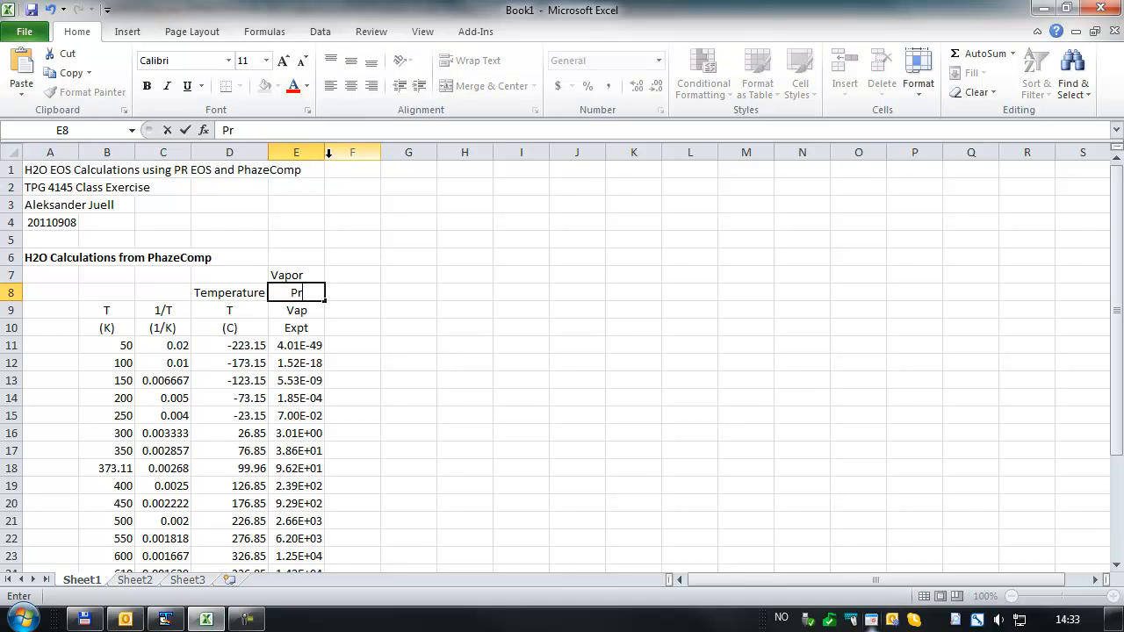
pyautogui.write('essure')
pyautogui.press('Return')
# Step: Replace the symbol in E9 with pv and the unit in E10 with (kPa)
pyautogui.write('pv')
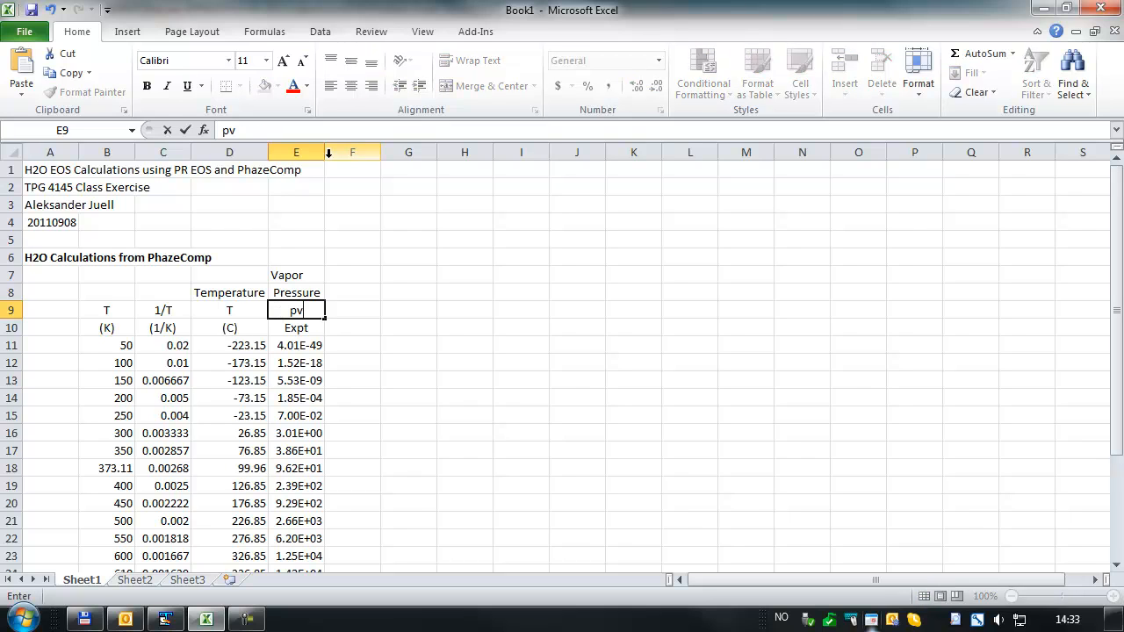
pyautogui.press('Return')
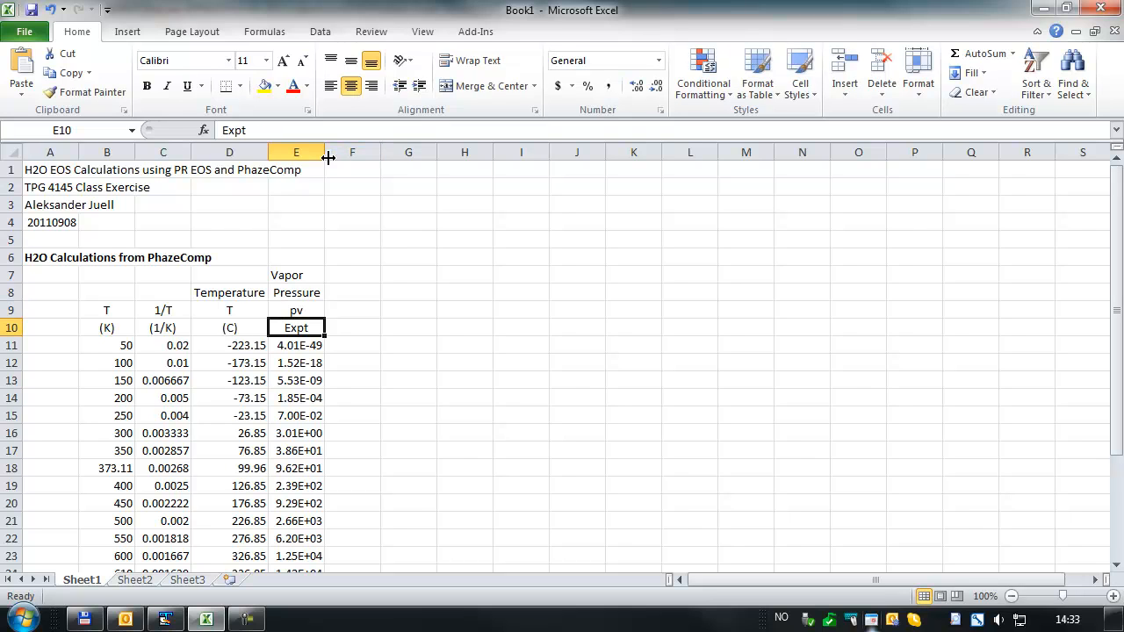
pyautogui.write('(k')
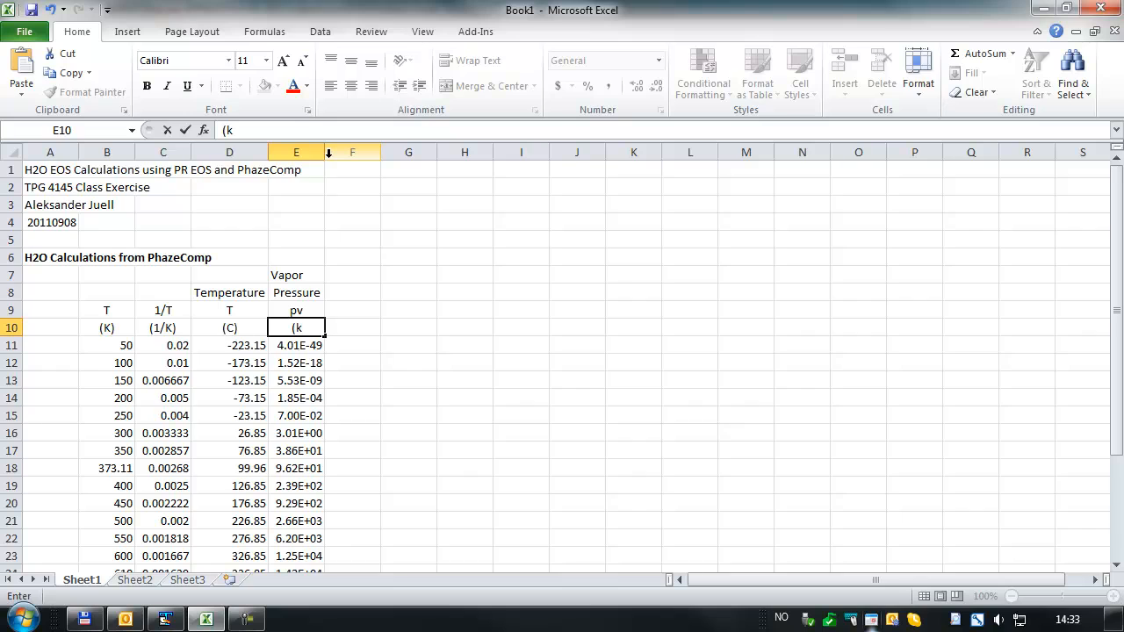
pyautogui.write('Pa)')
pyautogui.press('Return')
# Step: Center the contents of the upper header row, cells B7:K7
pyautogui.press('Up')
pyautogui.press('Up')
pyautogui.press('Up')
pyautogui.press('Left')
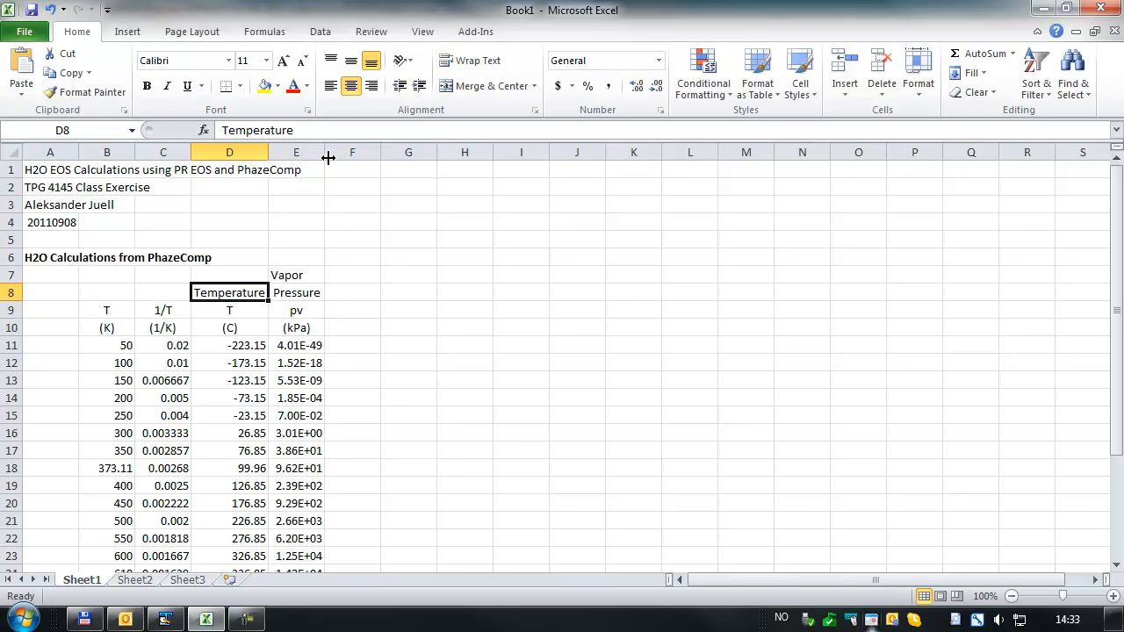
pyautogui.press('Up')
pyautogui.press('Right')
pyautogui.press('Left')
pyautogui.press('Left')
pyautogui.press('Left')
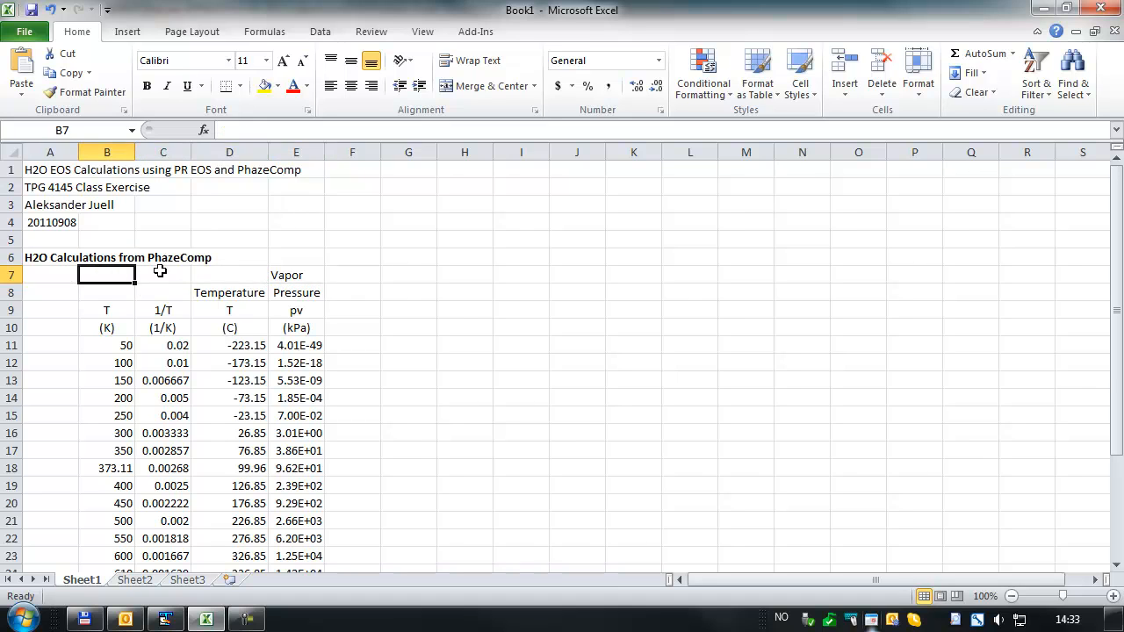
pyautogui.moveTo(106, 275); pyautogui.dragTo(622, 272)
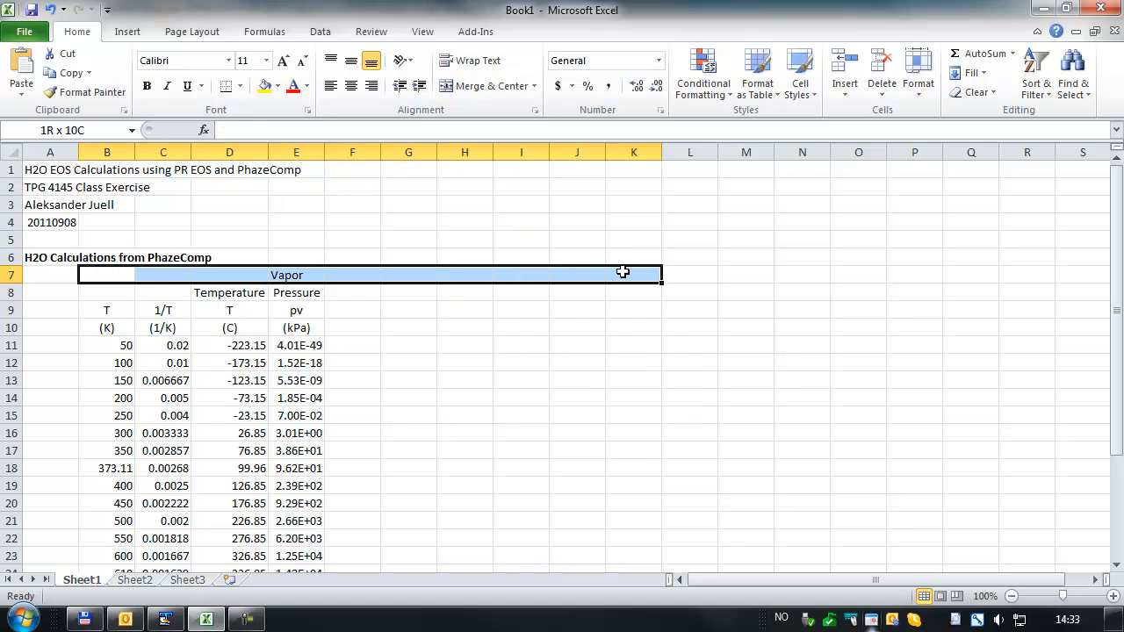
pyautogui.click(350, 86)
pyautogui.press('Down')
pyautogui.press('Right')
pyautogui.press('Right')
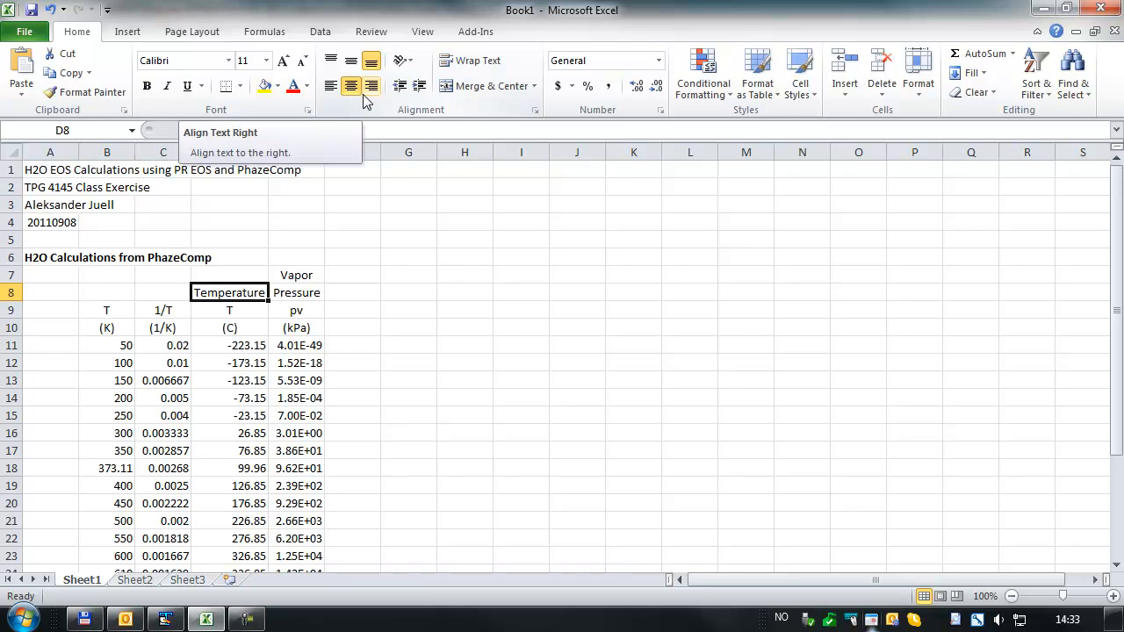
pyautogui.press('Down')
pyautogui.press('Down')
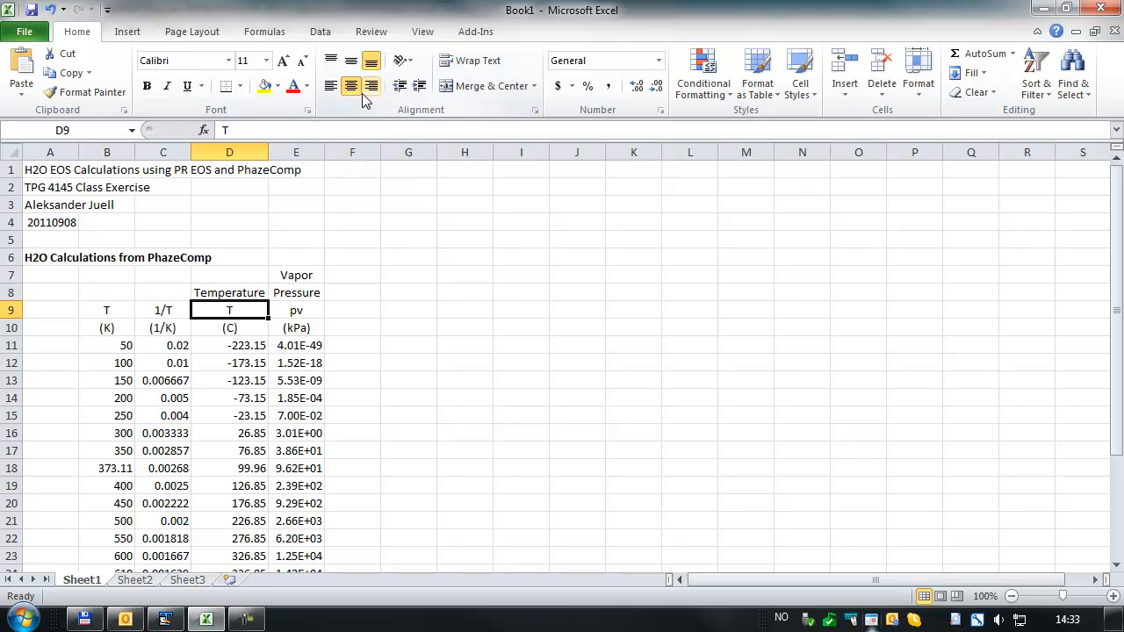
pyautogui.press('Left')
pyautogui.press('Left')
pyautogui.press('Right')
pyautogui.press('Right')
pyautogui.press('Right')
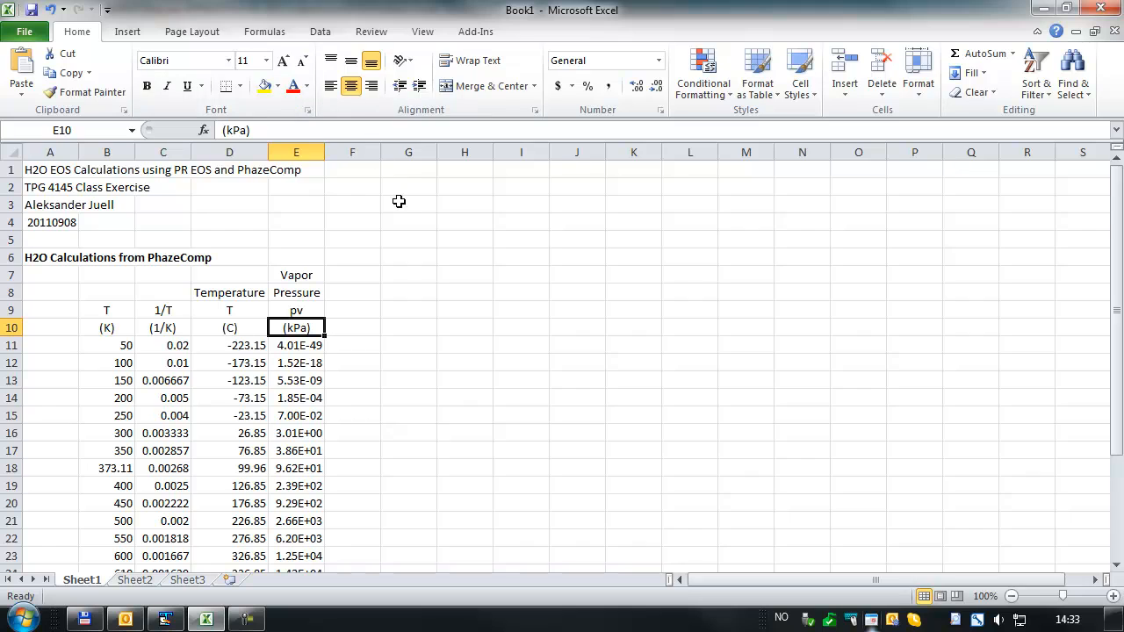
pyautogui.press('Right')
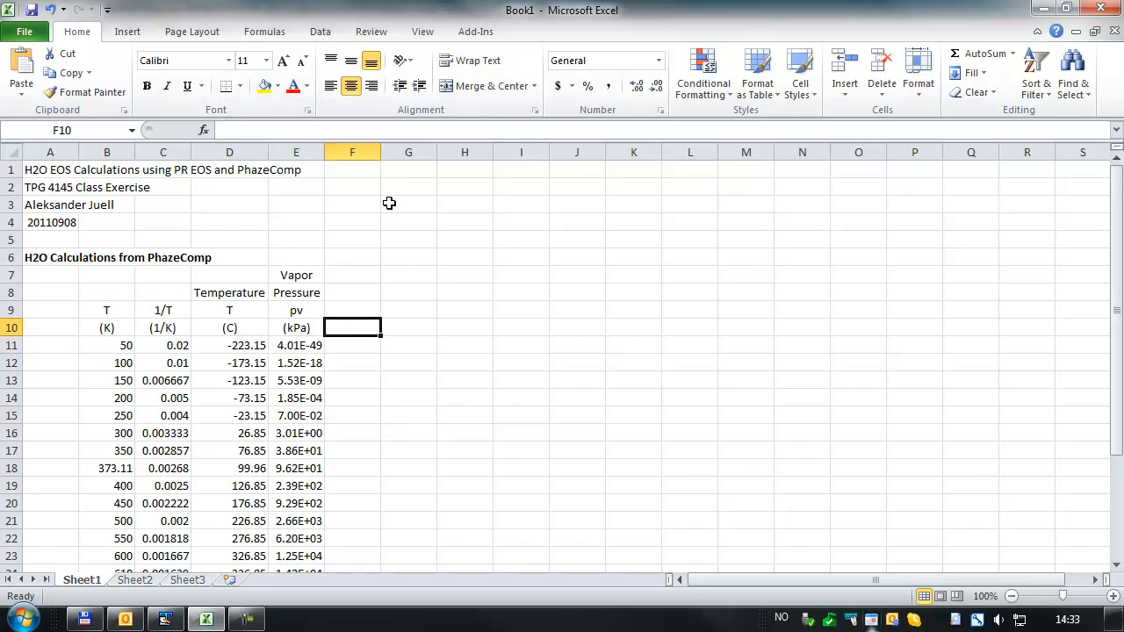
pyautogui.press('Up')
pyautogui.press('Left')
pyautogui.press('Up')
pyautogui.press('Up')
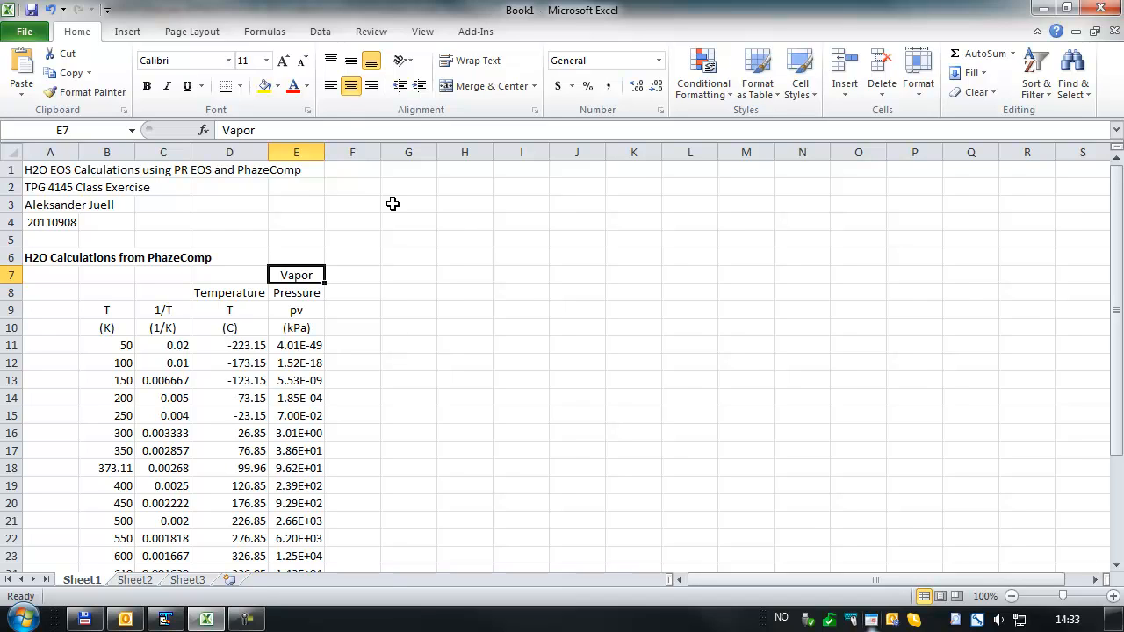
pyautogui.press('Down')
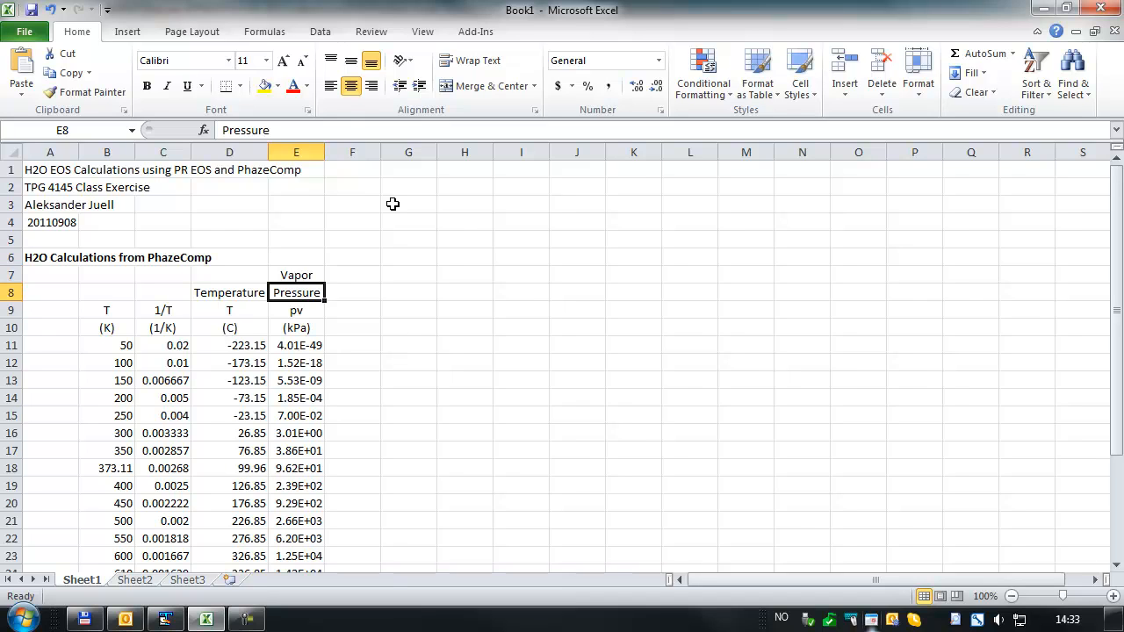
pyautogui.press('Up')
pyautogui.press('Right')
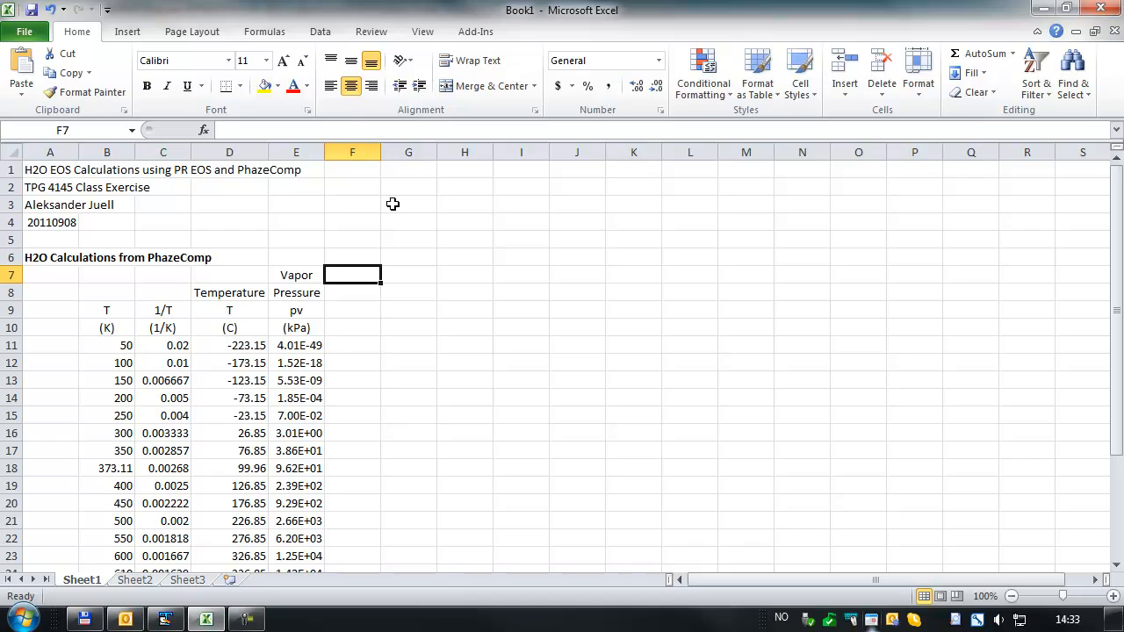
pyautogui.press('Left')
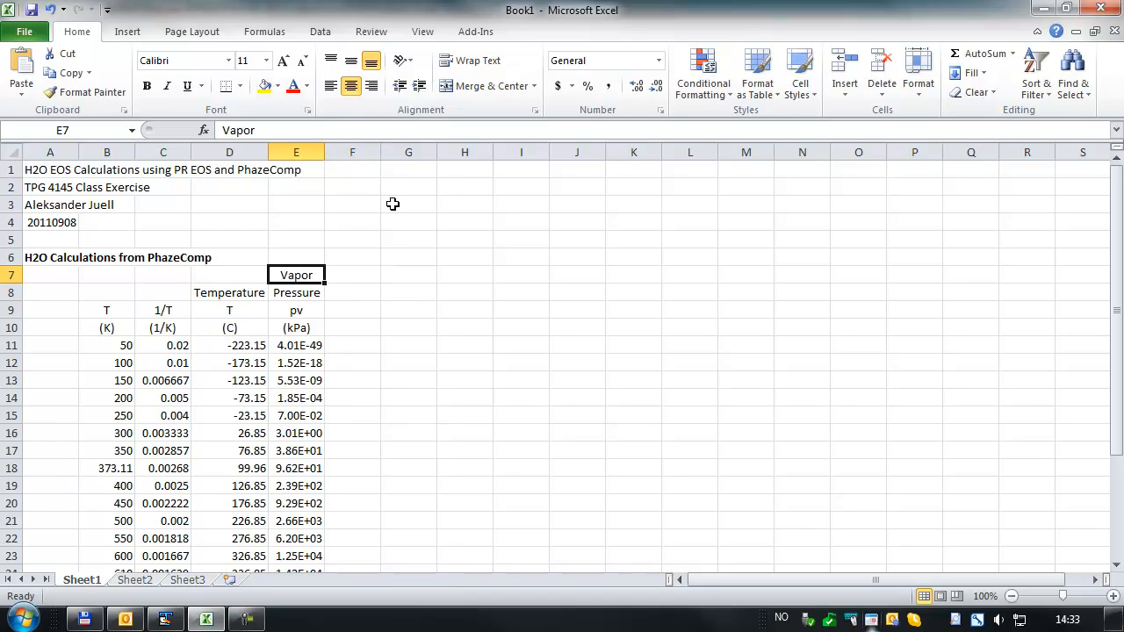
# Step: Fill the two-line Vapor Pressure header from column E into F7:F8
pyautogui.press('Right')
pyautogui.hotkey('shift', 'Down')
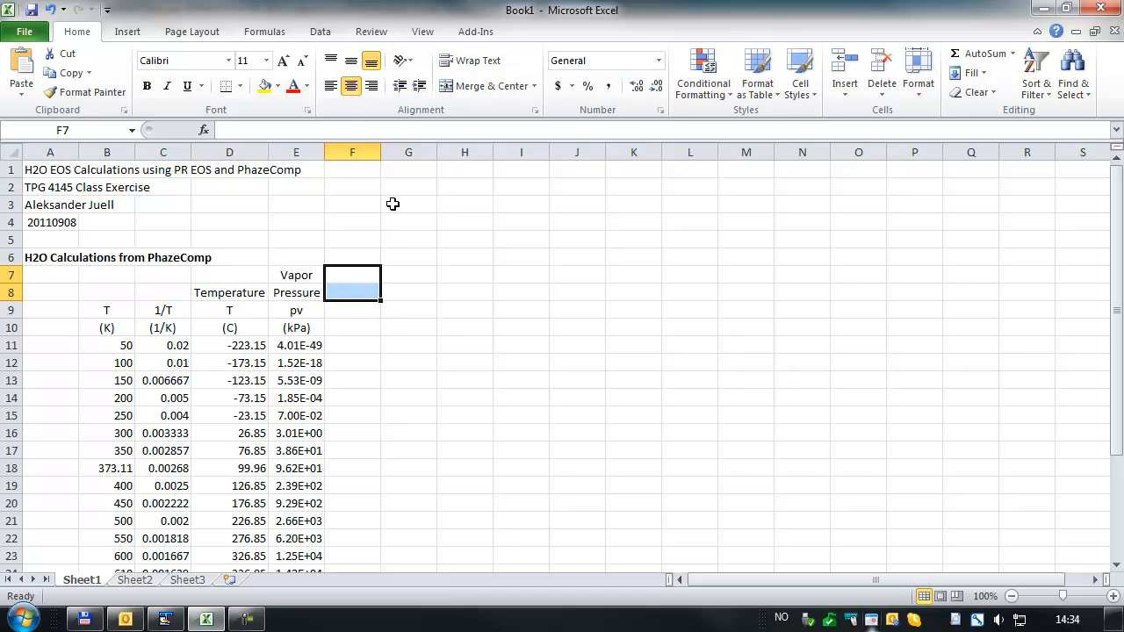
pyautogui.hotkey('ctrl', 'r')
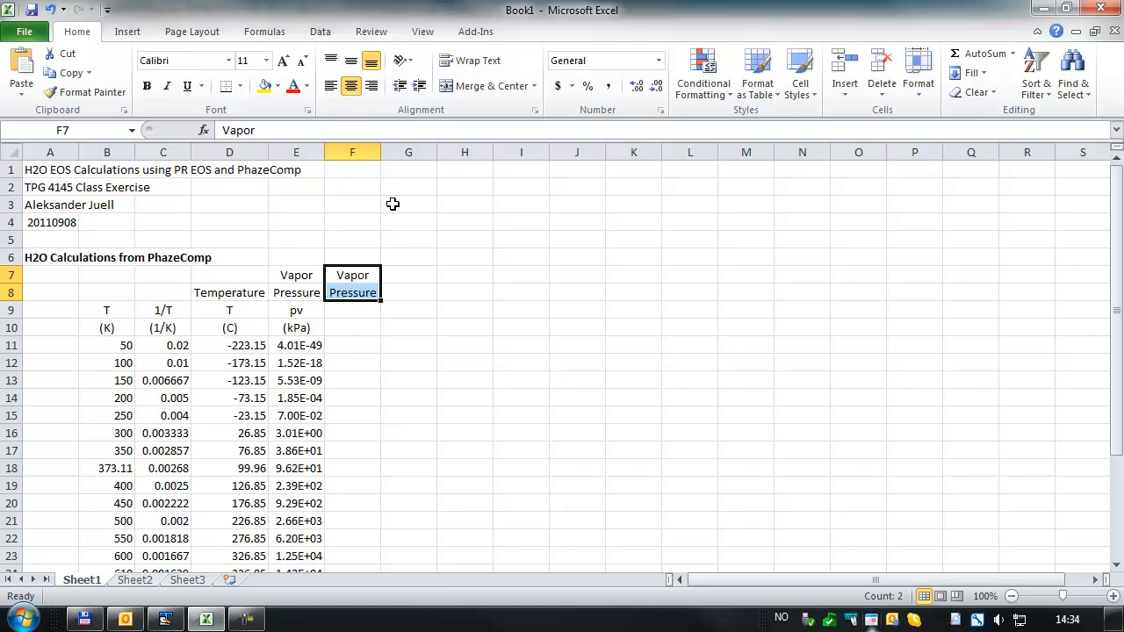
# Step: Enter the symbol pv in F9 and the unit (bar) in F10
pyautogui.press('Down')
pyautogui.press('Down')
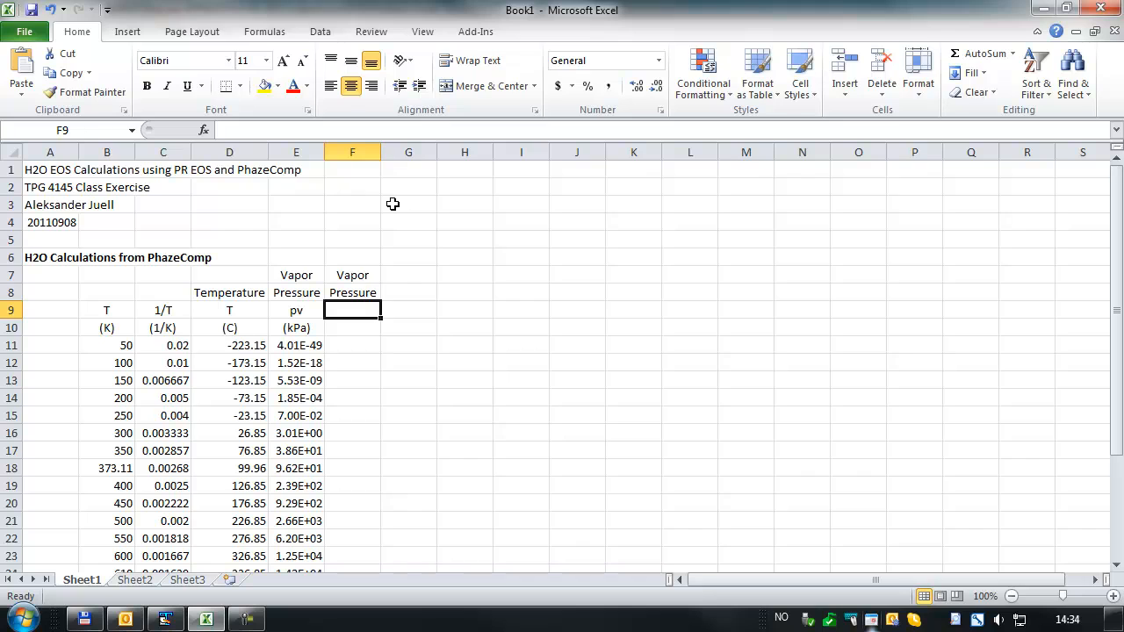
pyautogui.write('pv')
pyautogui.press('Return')
pyautogui.write('(')
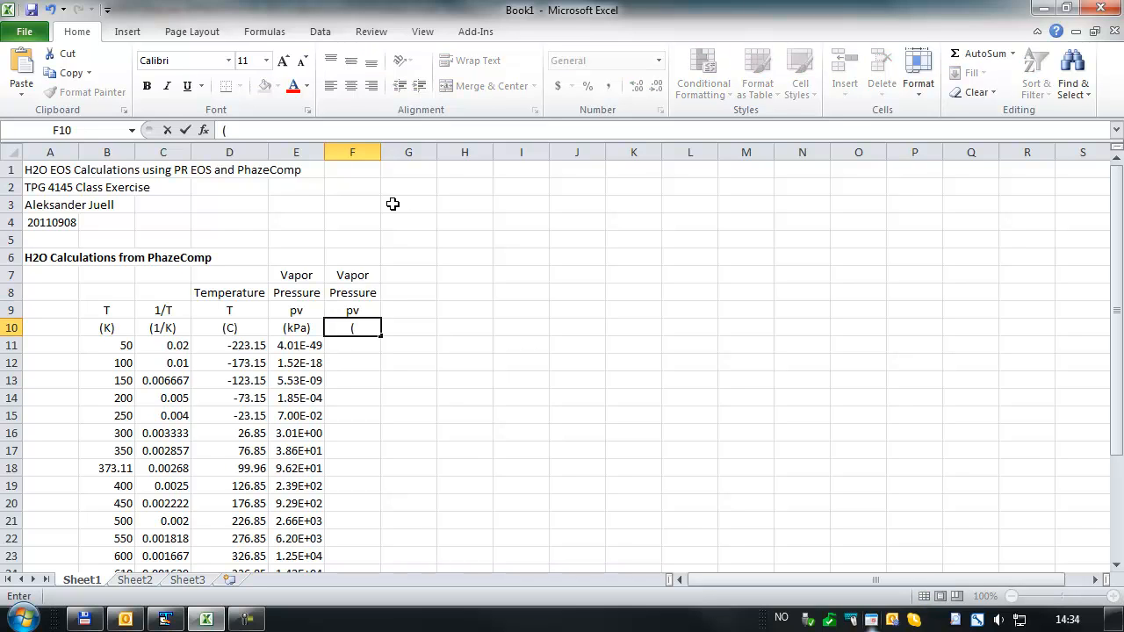
pyautogui.write('bar)')
pyautogui.press('Return')
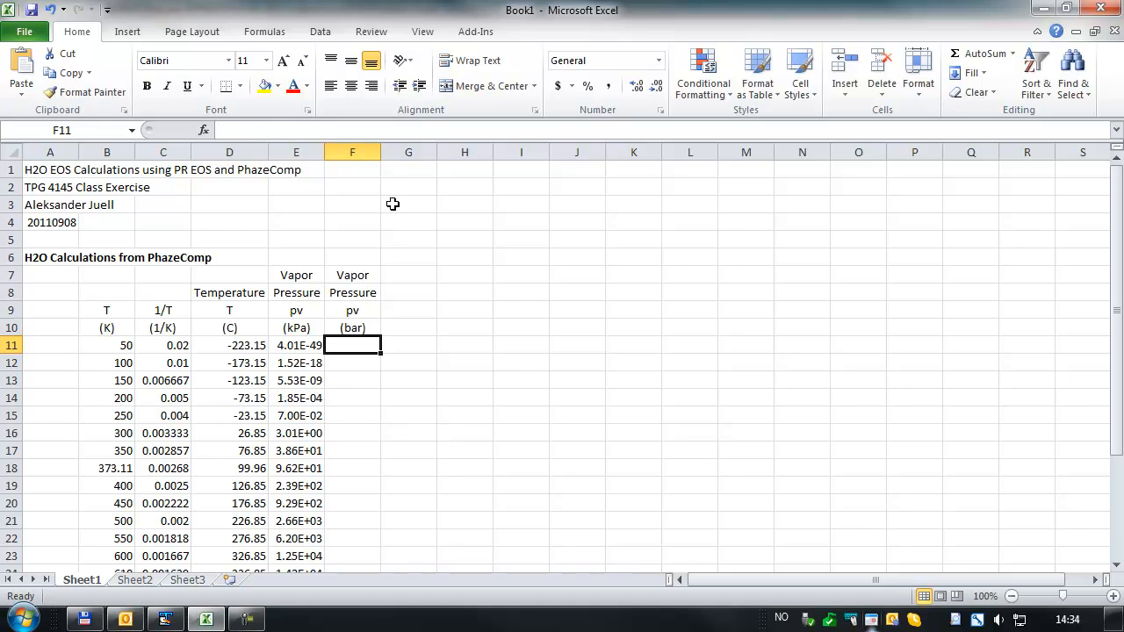
# Step: Enter the formula =E11/100 in F11 and fill it down the bar column to the end of the data
pyautogui.write('=')
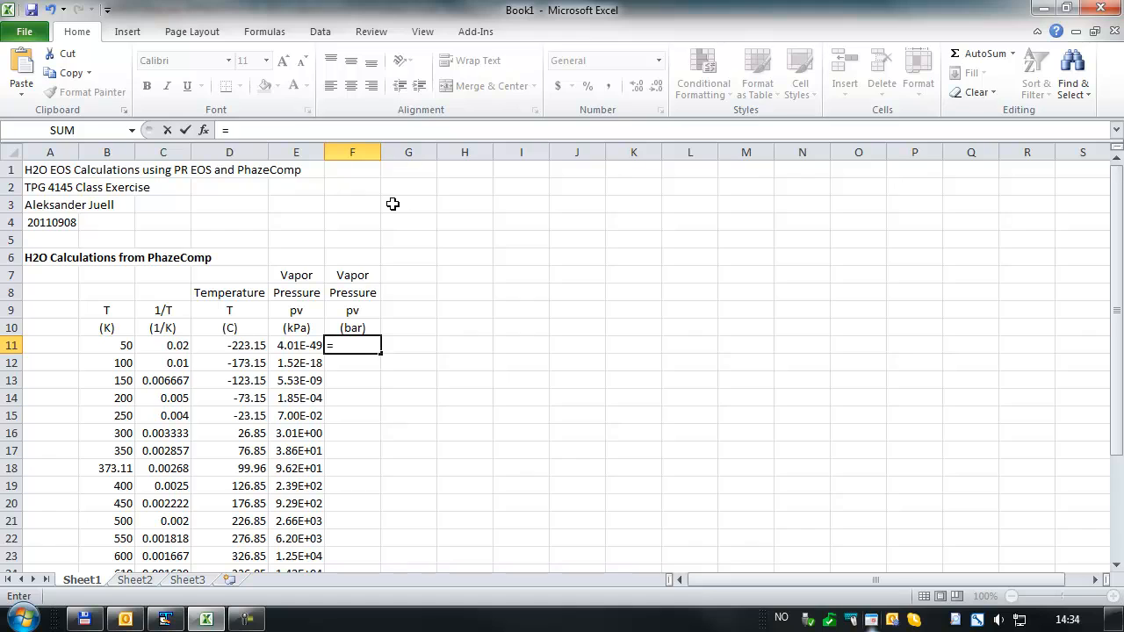
pyautogui.press('Left')
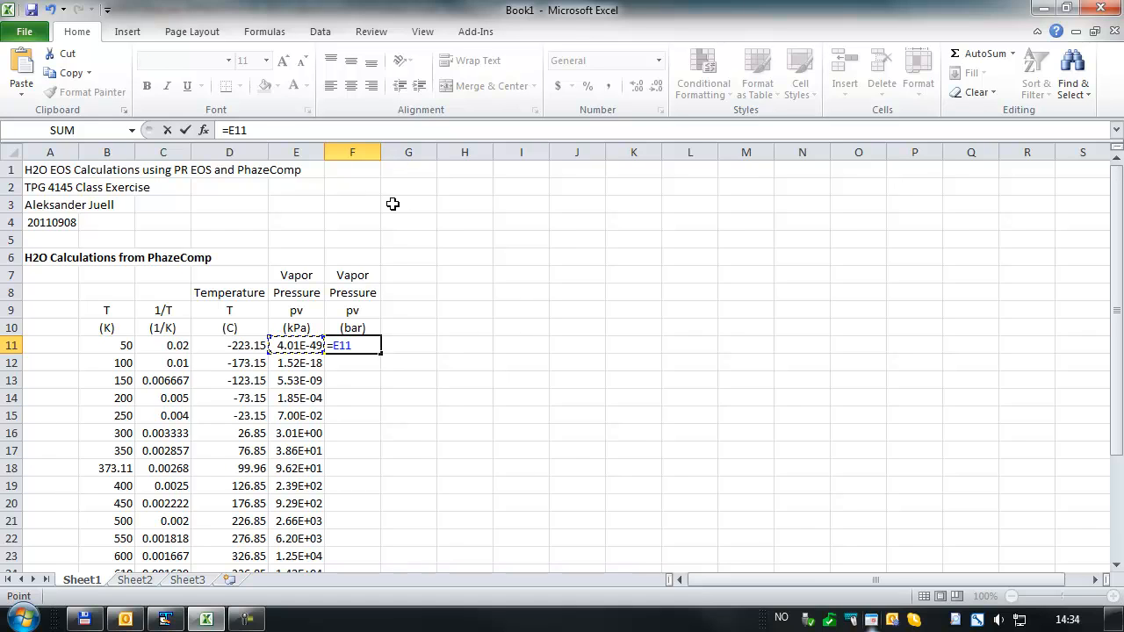
pyautogui.write('/100')
pyautogui.press('Return')
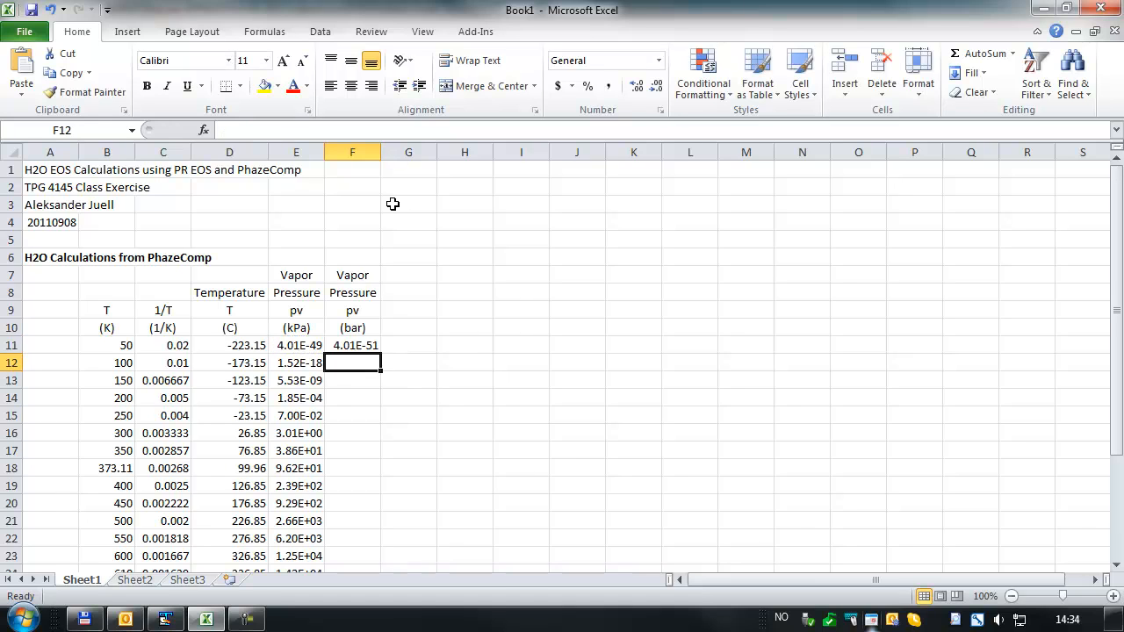
pyautogui.press('Up')
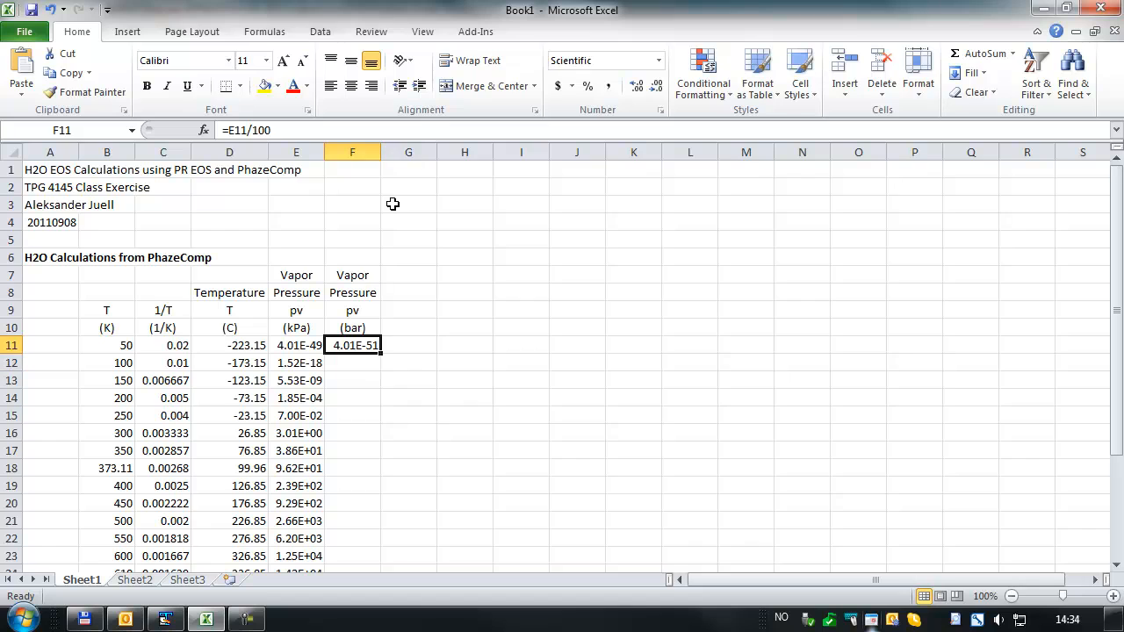
pyautogui.doubleClick(380, 352)
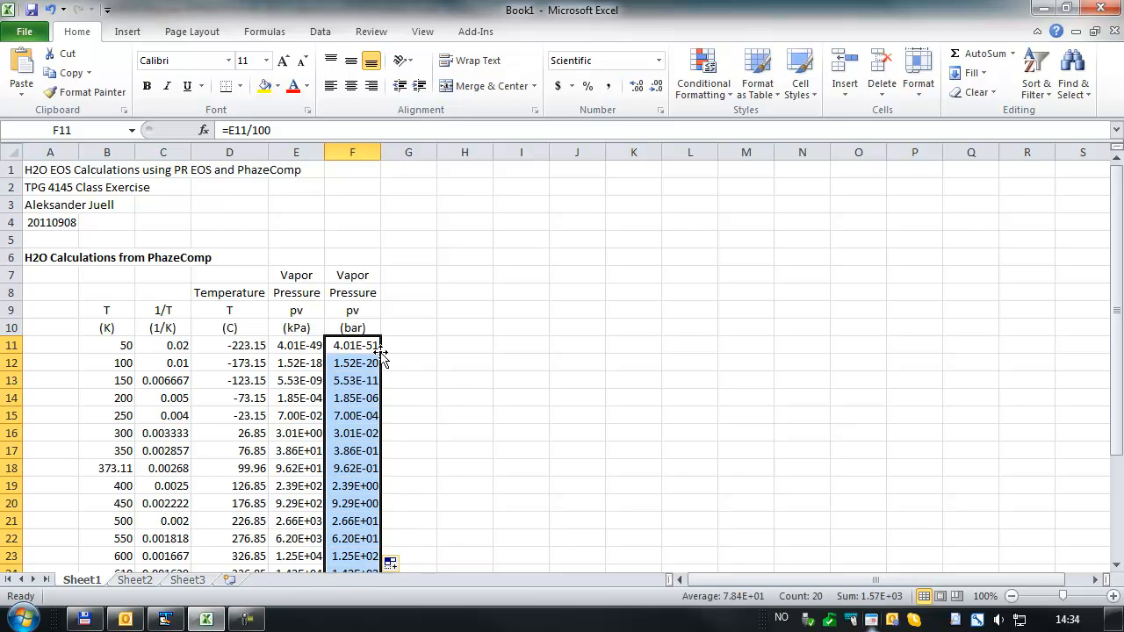
# Step: Insert a markers-only scatter chart from the worksheet table, starting from empty cell G11
pyautogui.click(426, 342)
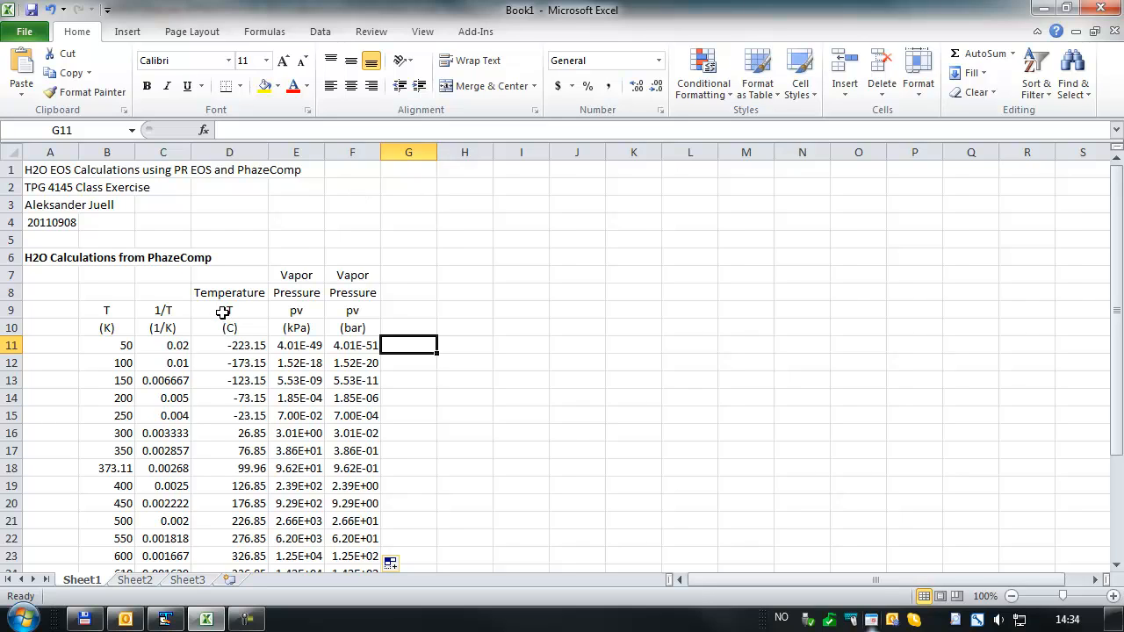
pyautogui.click(129, 37)
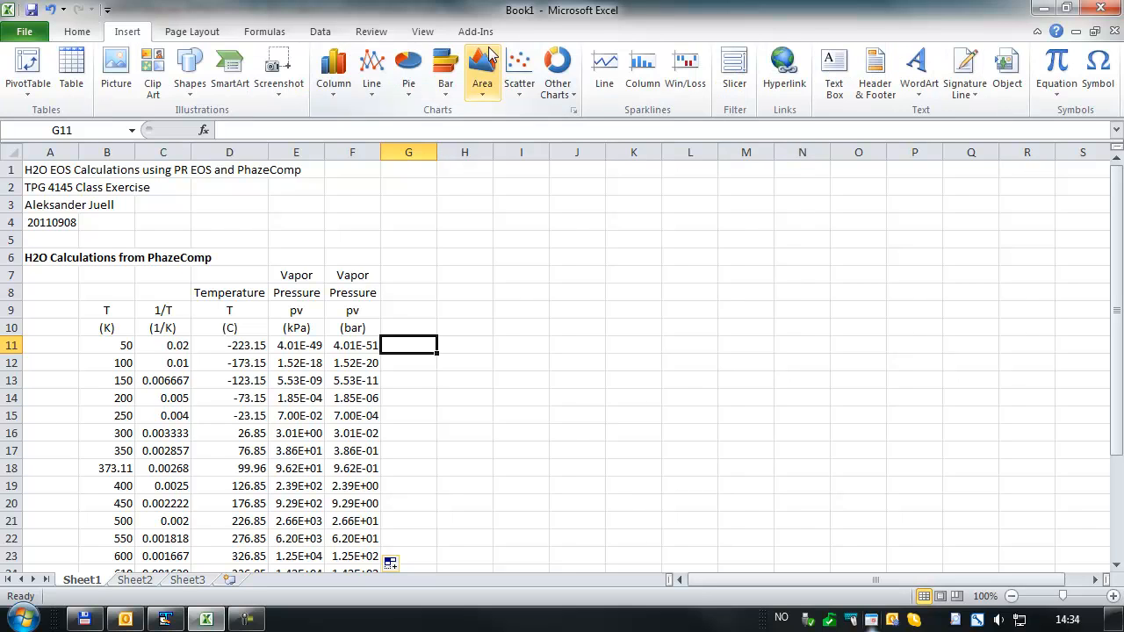
pyautogui.click(518, 83)
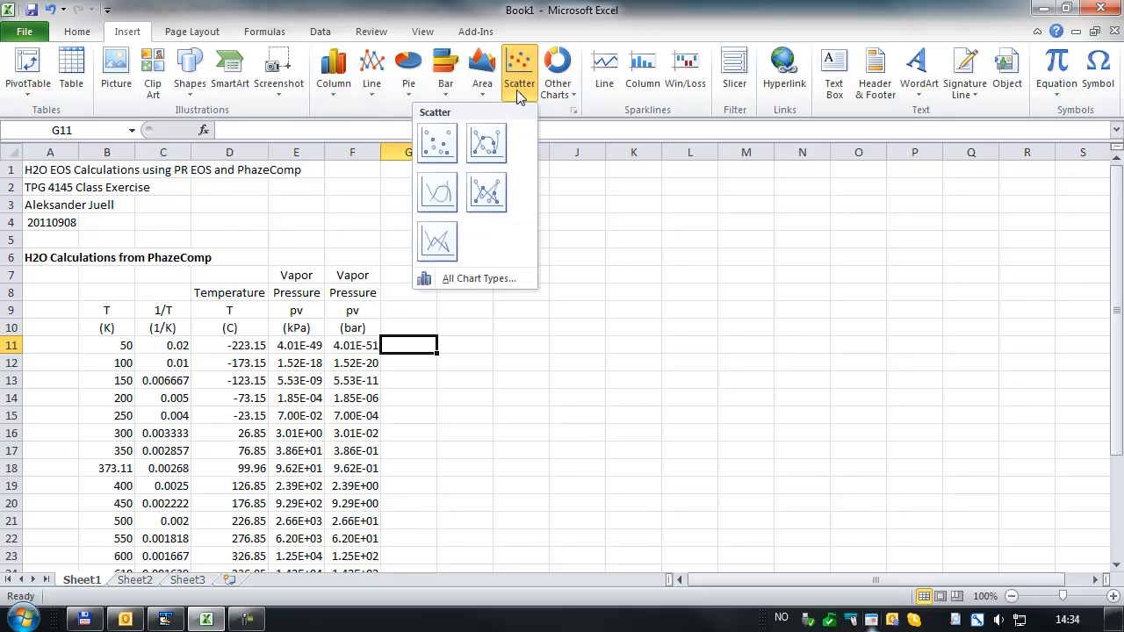
pyautogui.click(436, 148)
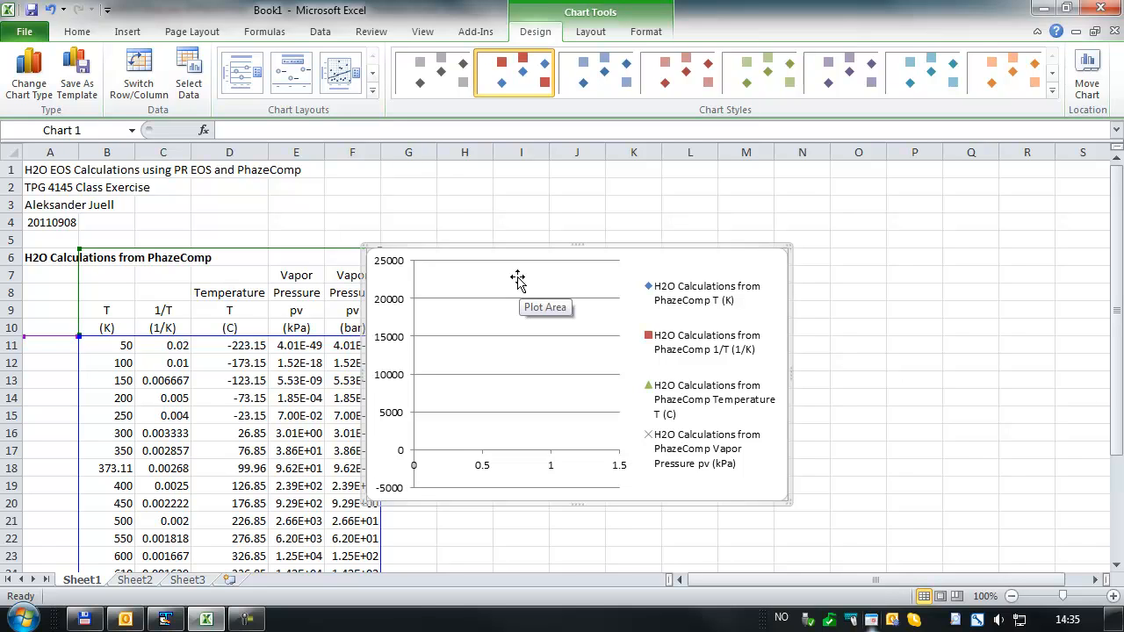
# Step: Move the scatter chart to a new chart sheet named pv(T)
pyautogui.rightClick(561, 285)
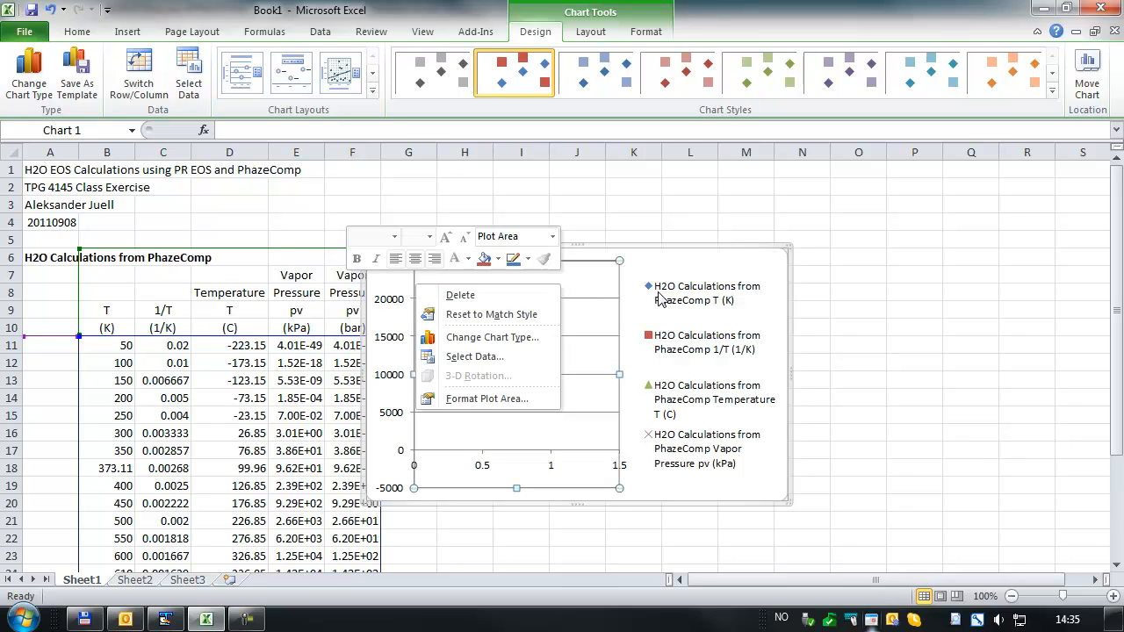
pyautogui.click(779, 257)
pyautogui.rightClick(779, 257)
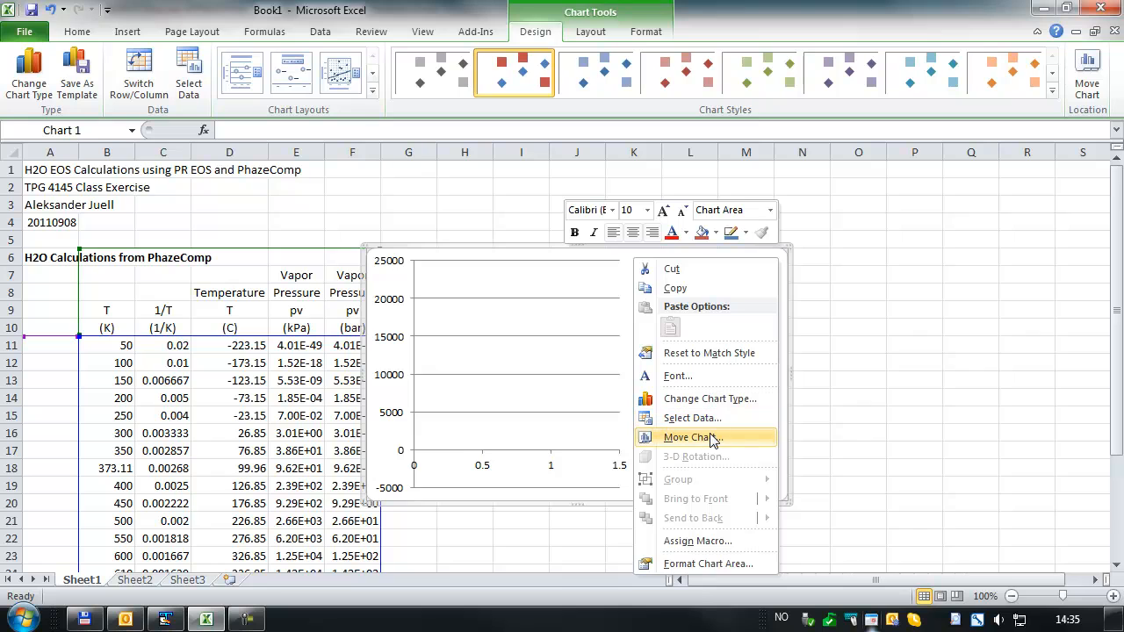
pyautogui.click(710, 436)
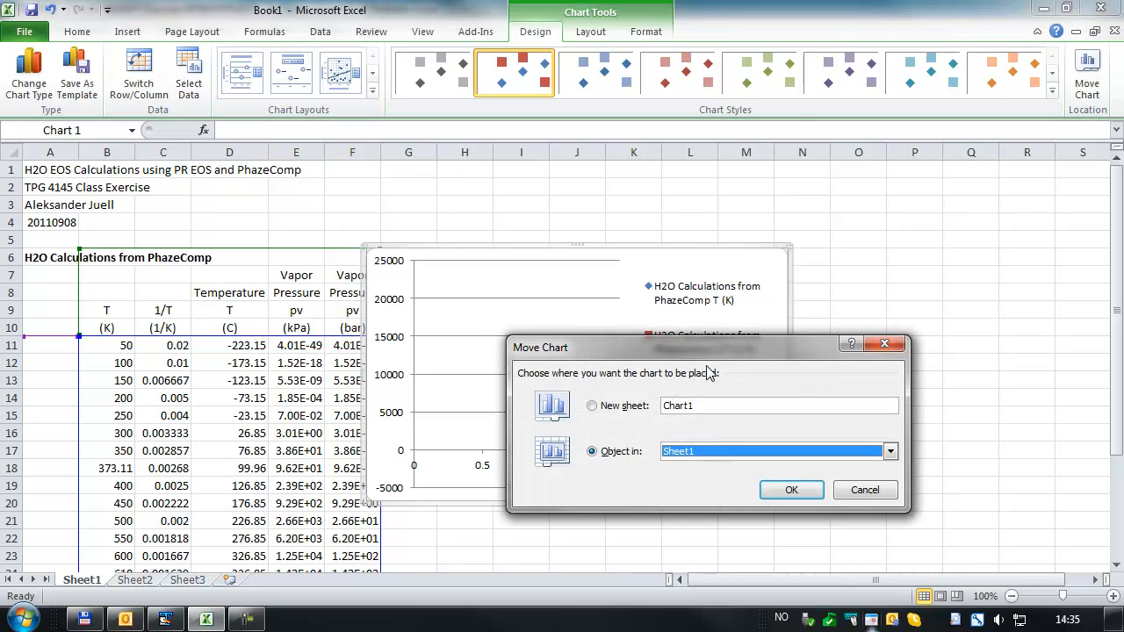
pyautogui.click(612, 409)
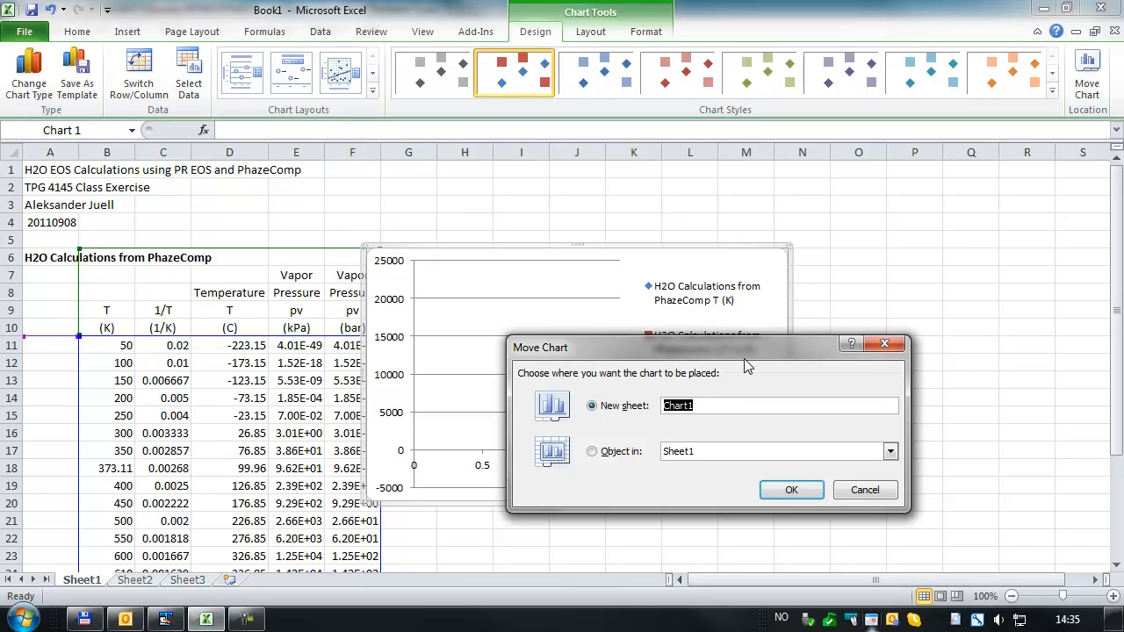
pyautogui.write('pv(T)')
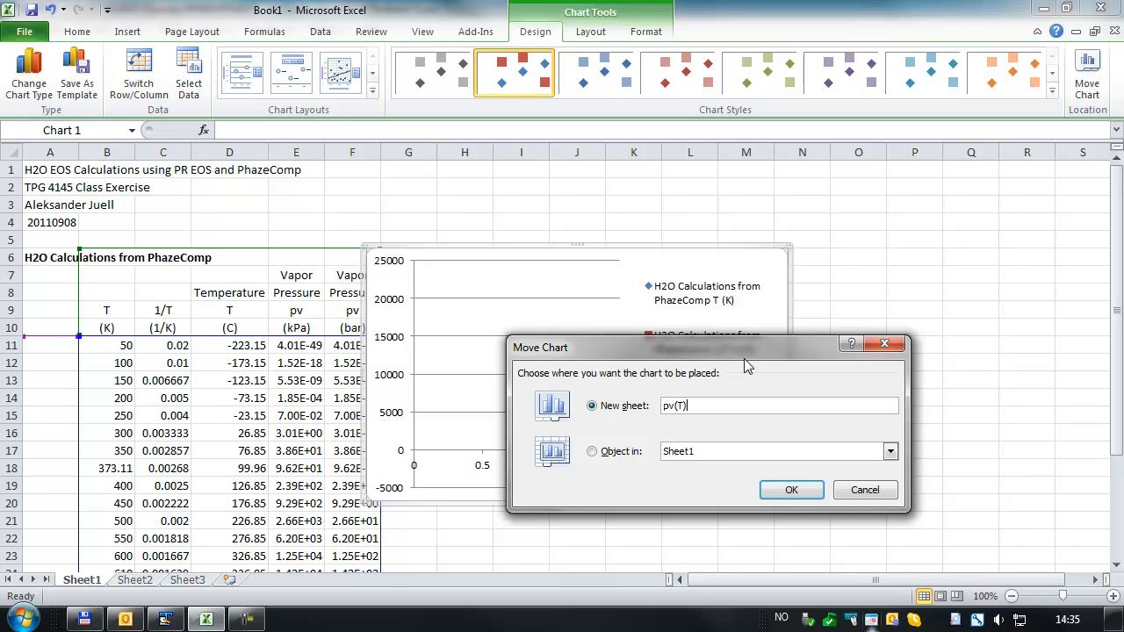
pyautogui.click(784, 495)
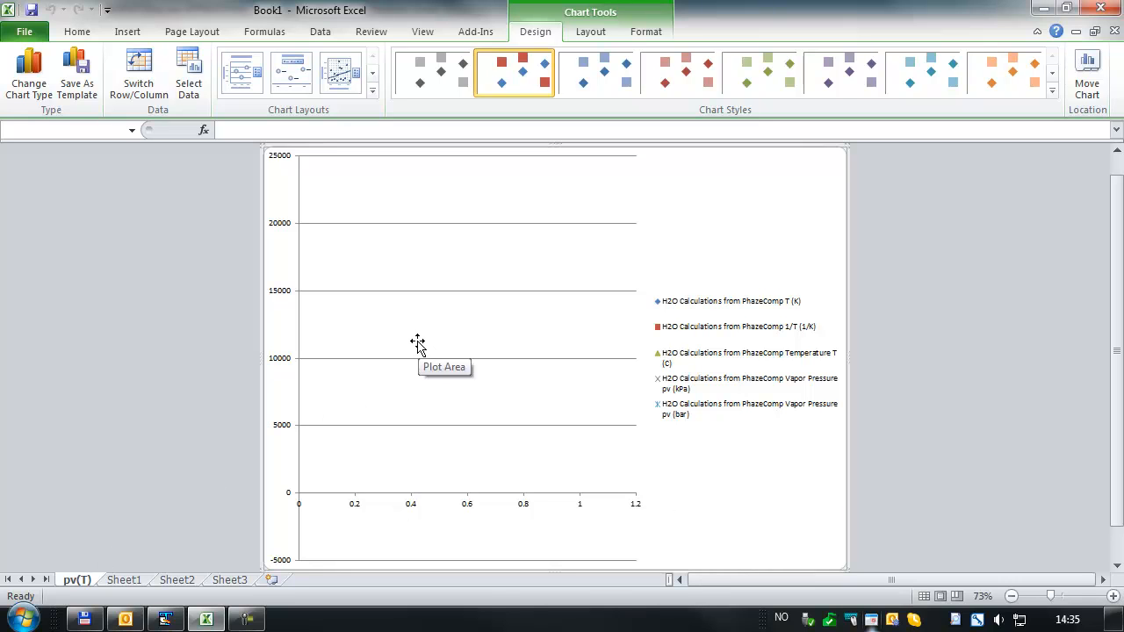
# Step: Remove all automatically added data series from the pv(T) chart's data source
pyautogui.rightClick(464, 316)
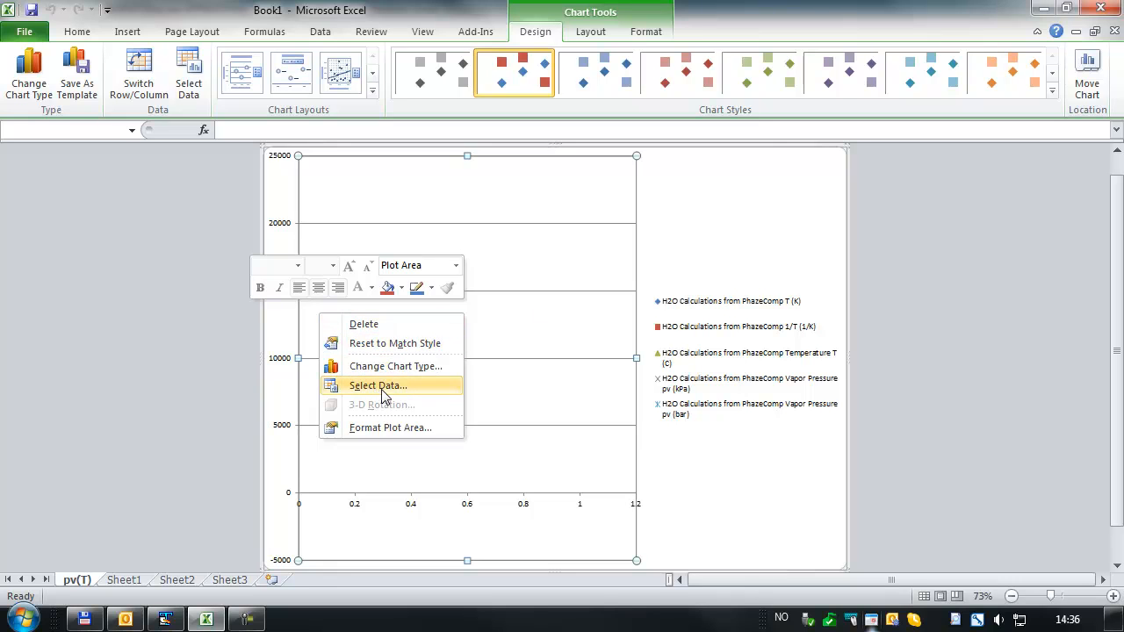
pyautogui.click(381, 387)
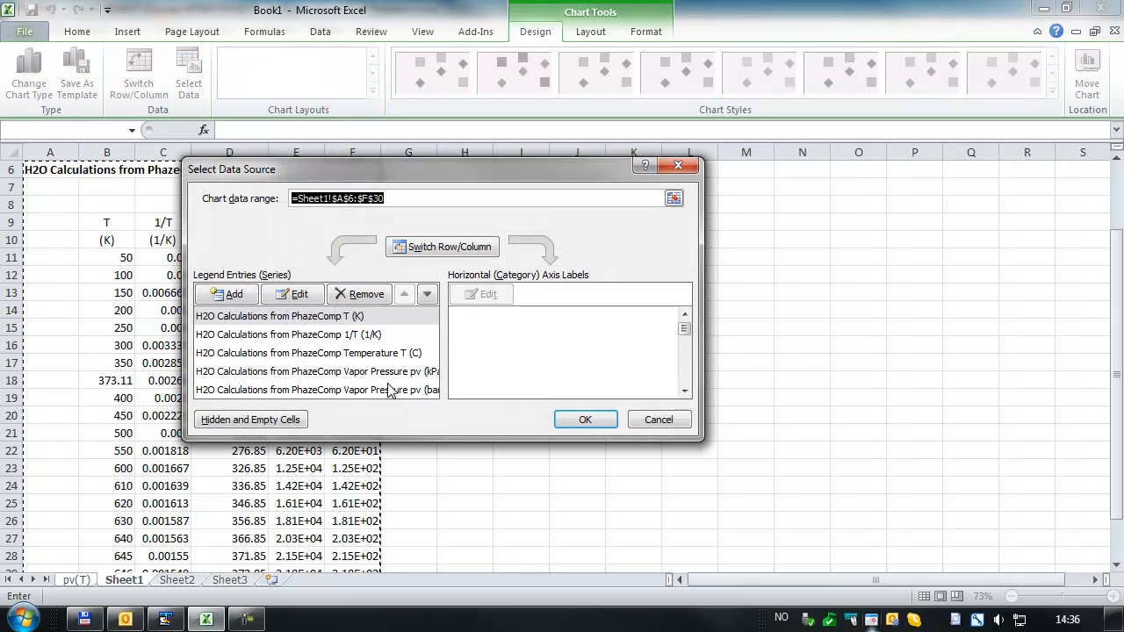
pyautogui.moveTo(281, 169); pyautogui.dragTo(474, 194)
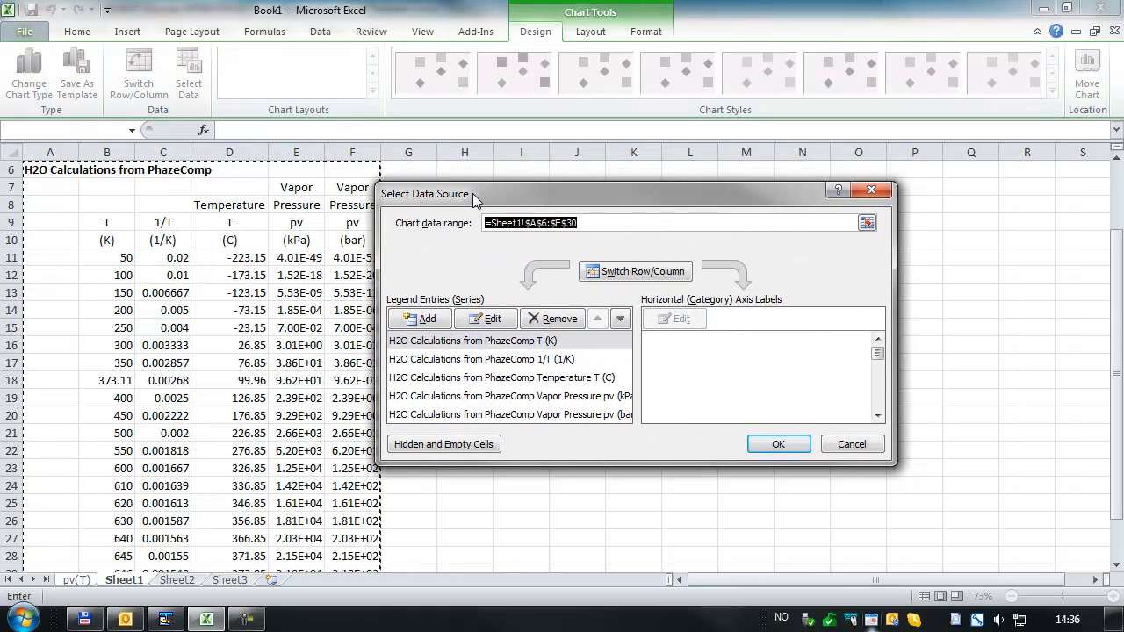
pyautogui.click(449, 343)
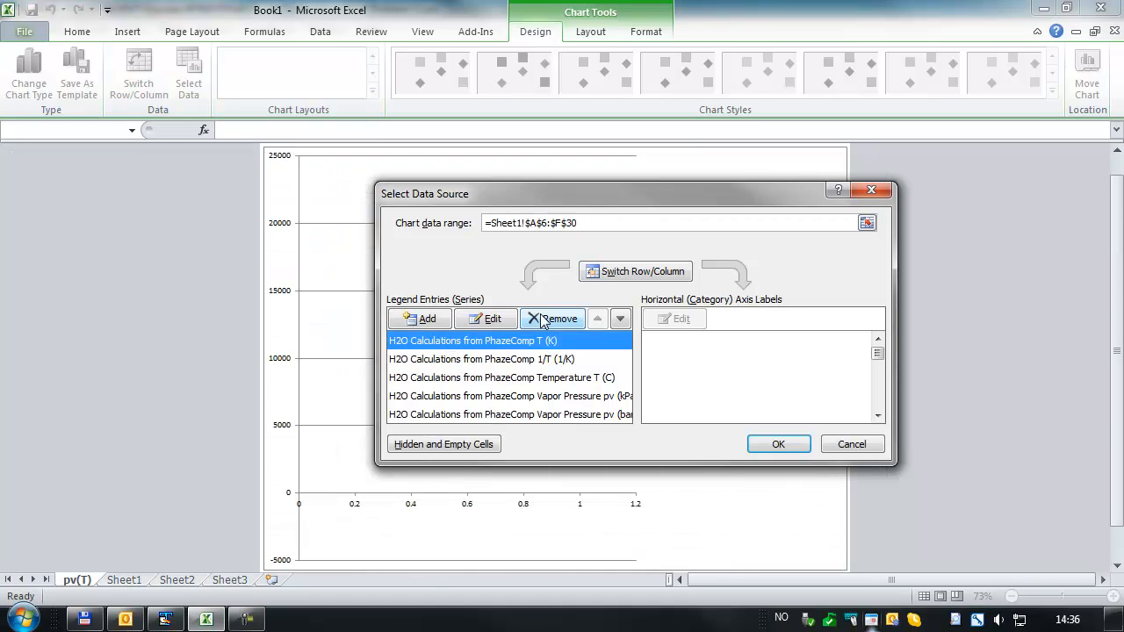
pyautogui.click(547, 320)
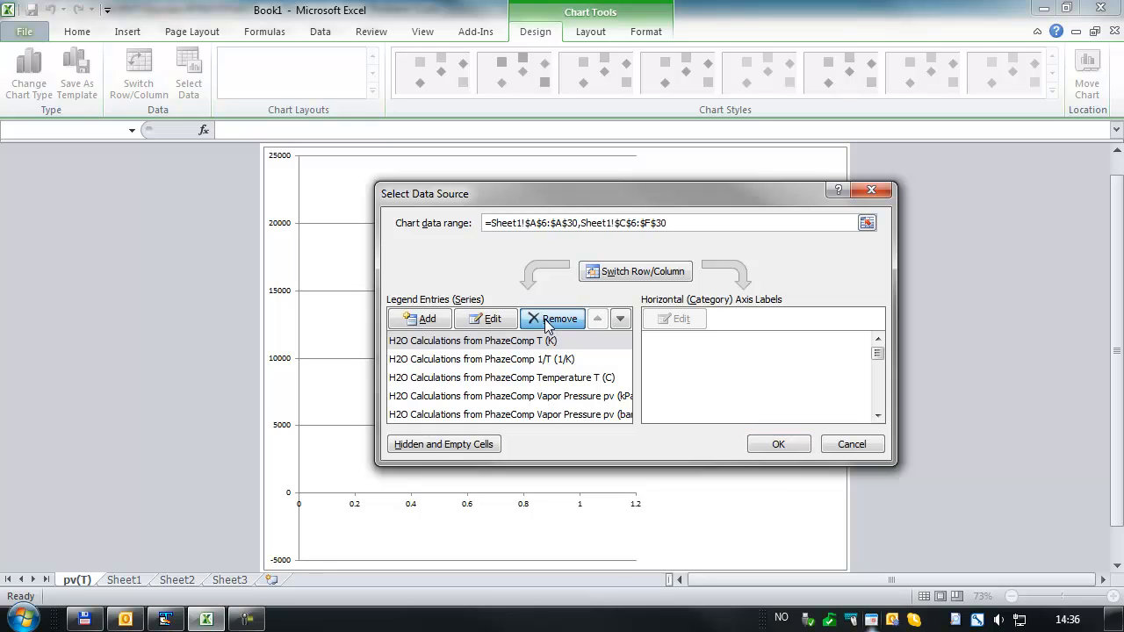
pyautogui.click(546, 320)
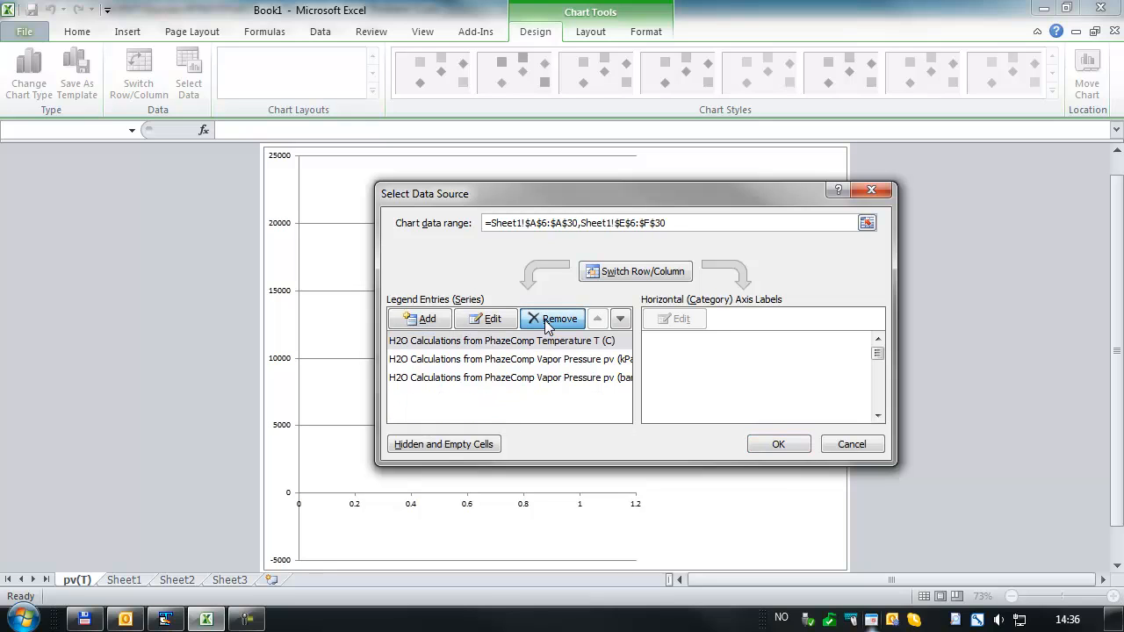
pyautogui.click(546, 319)
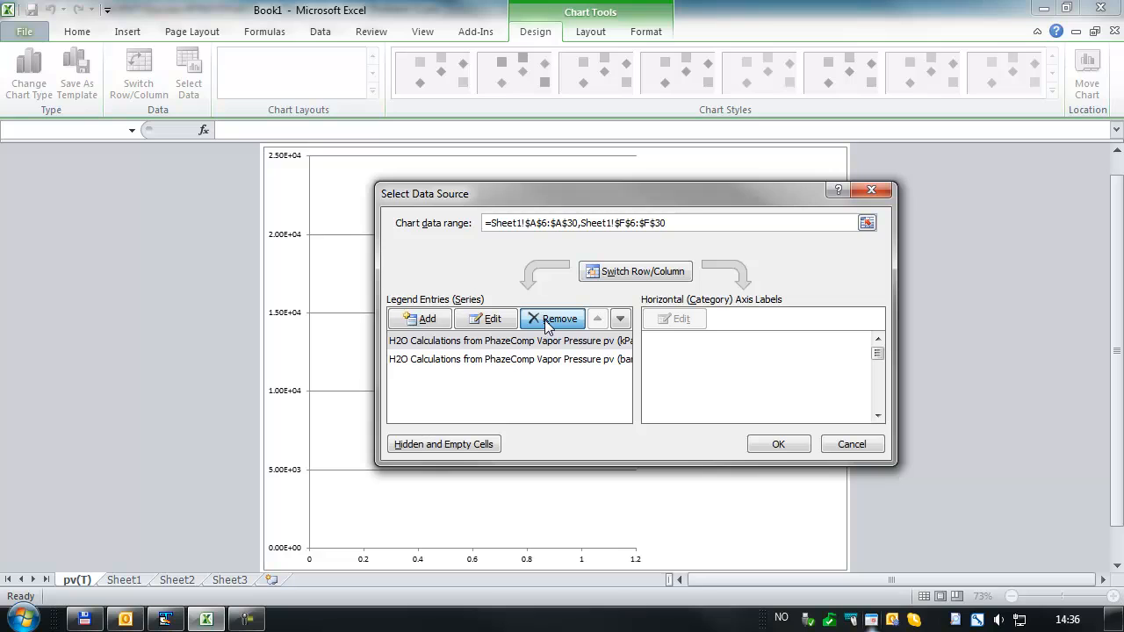
pyautogui.click(546, 320)
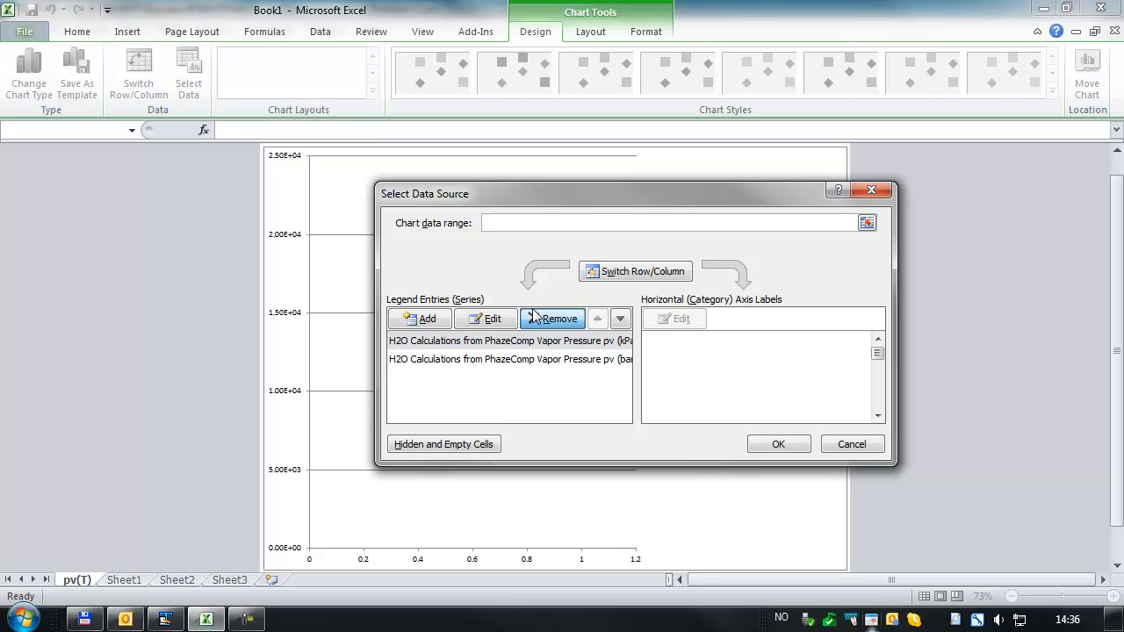
pyautogui.click(537, 319)
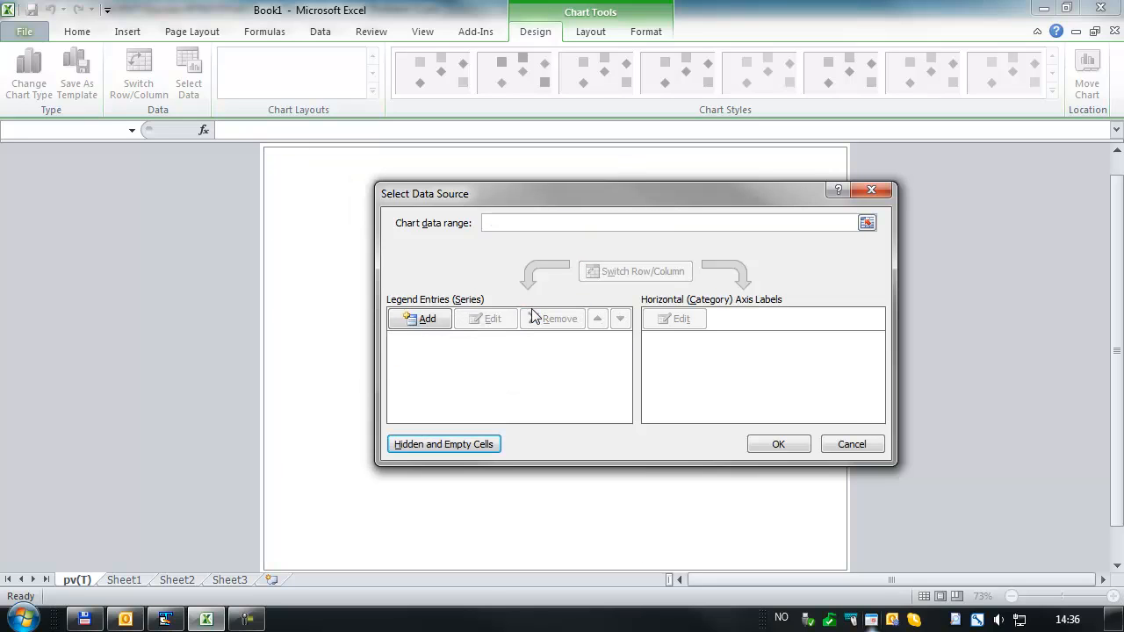
# Step: Add a data series named H2O to the chart, taking its X values from Sheet1 cells B11:B30
pyautogui.click(427, 322)
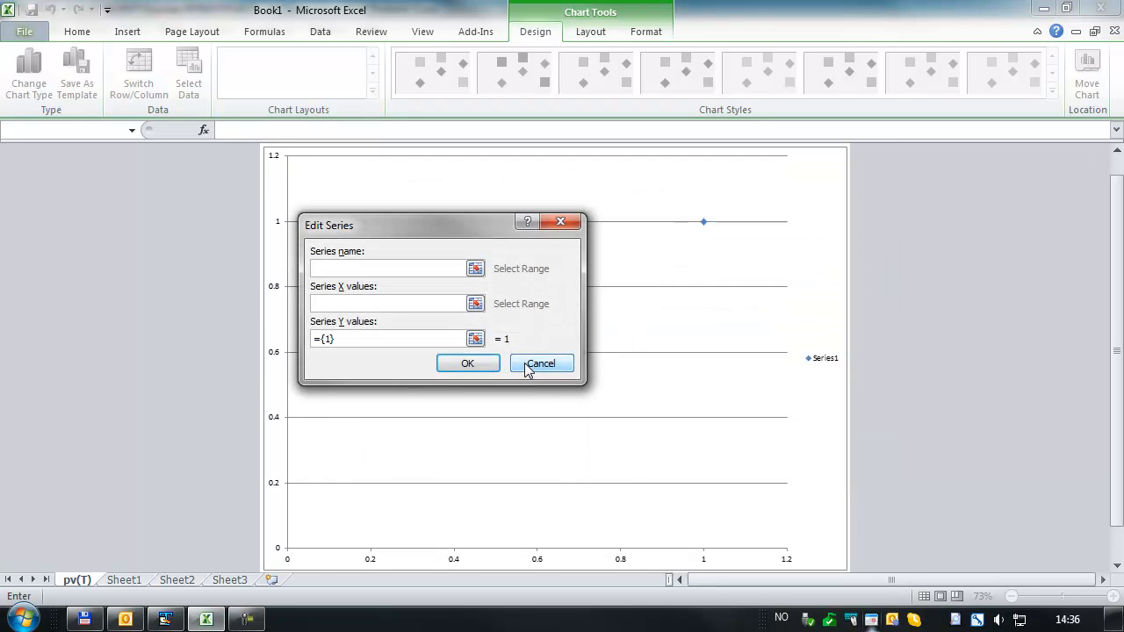
pyautogui.write('H2O')
pyautogui.click(476, 305)
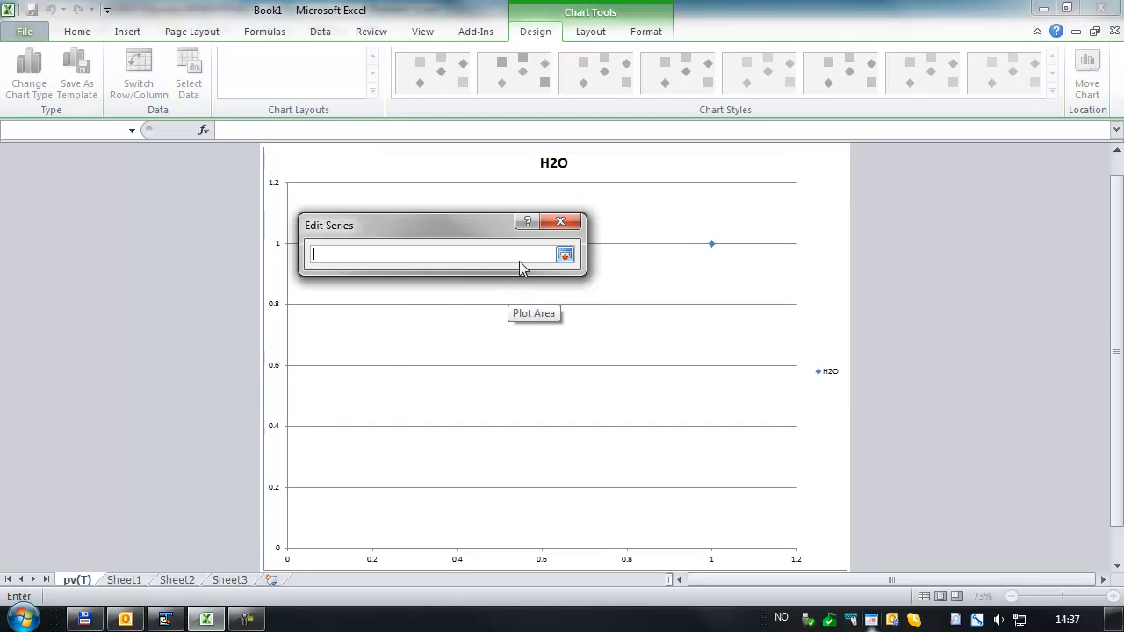
pyautogui.click(123, 581)
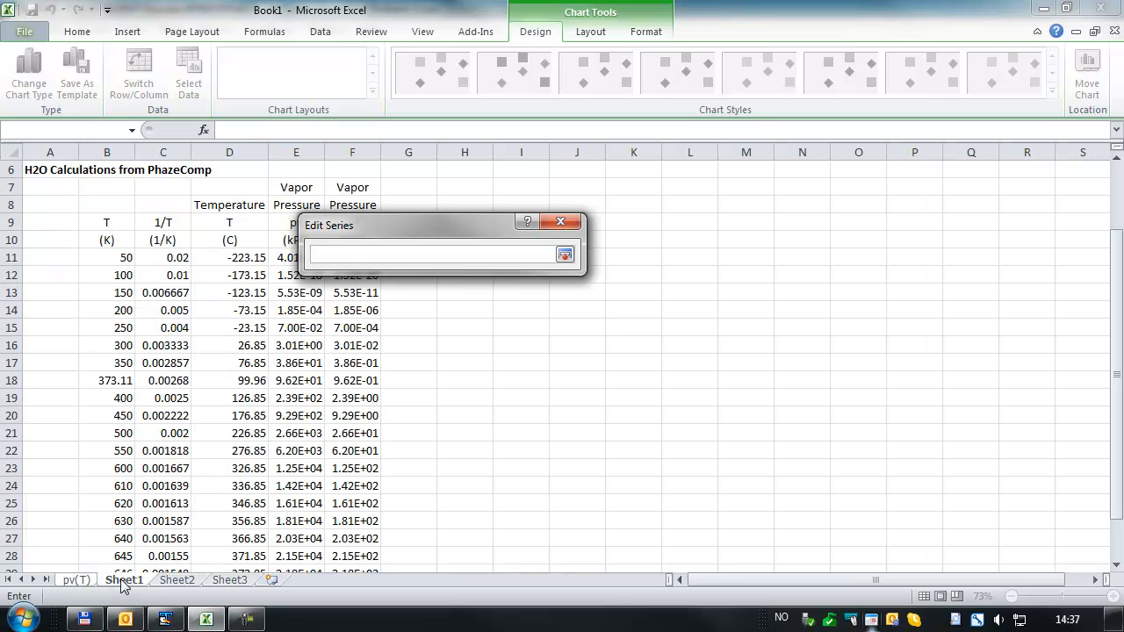
pyautogui.moveTo(400, 228); pyautogui.dragTo(546, 207)
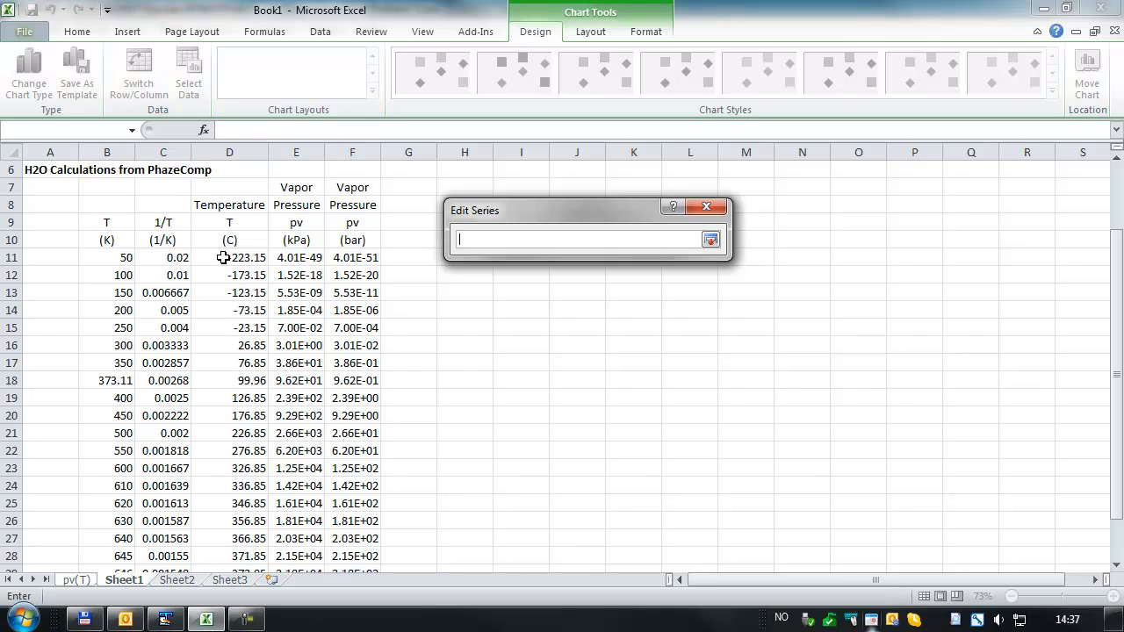
pyautogui.click(101, 258)
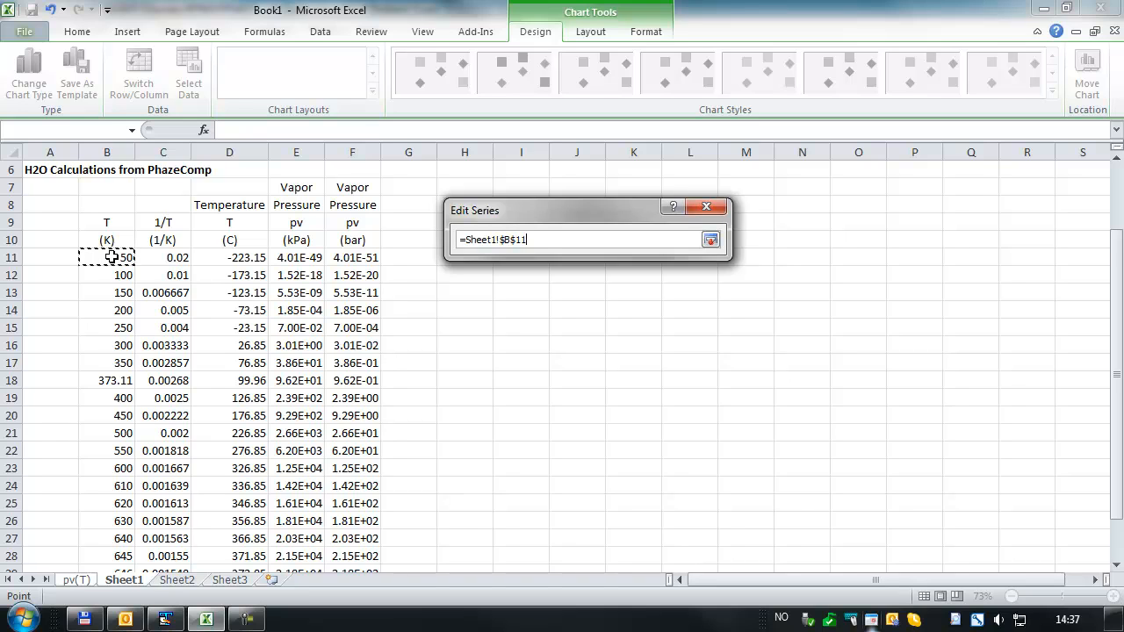
pyautogui.hotkey('ctrl', 'shift', 'Down')
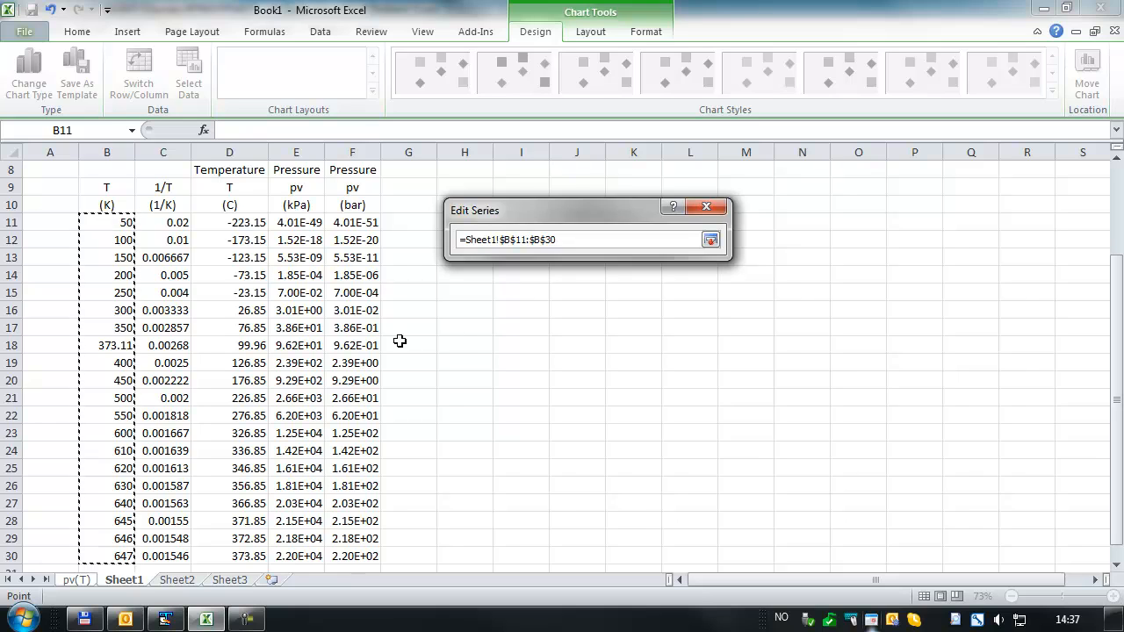
pyautogui.click(711, 242)
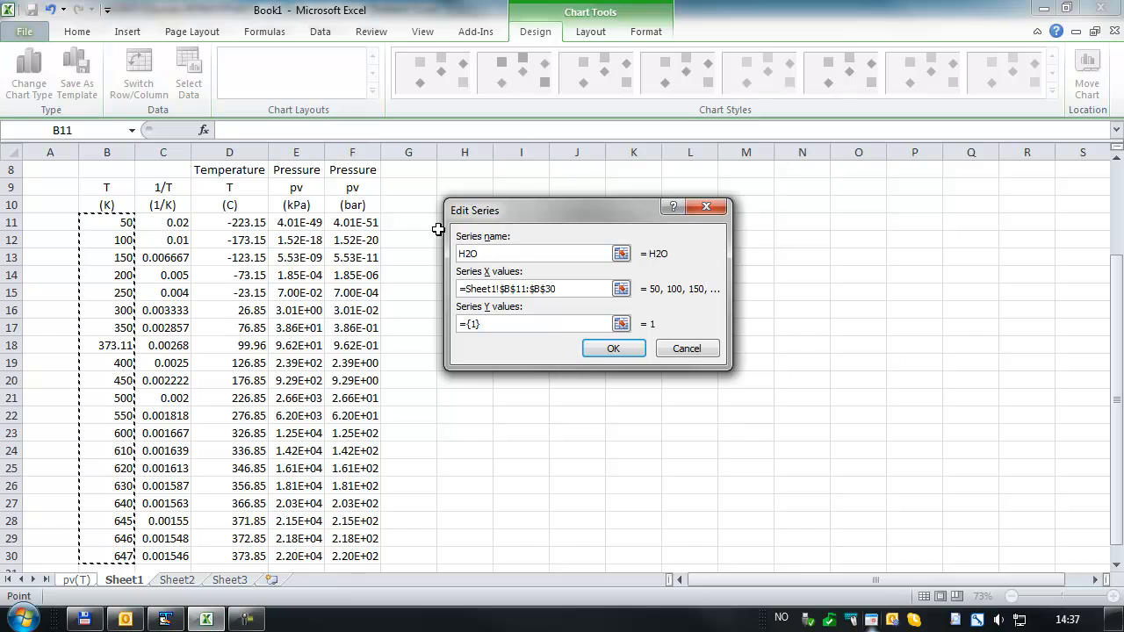
# Step: Set the H2O series' Y values to the bar vapor pressures in Sheet1 cells F11:F30 and accept the data source
pyautogui.click(621, 325)
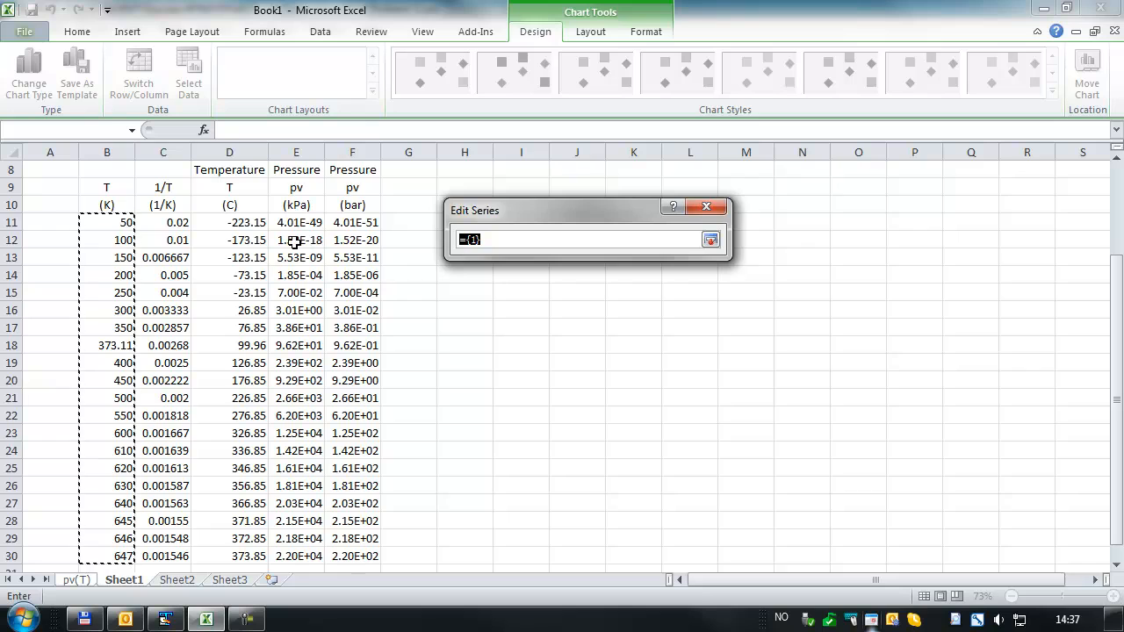
pyautogui.scroll(2, 338, 215)
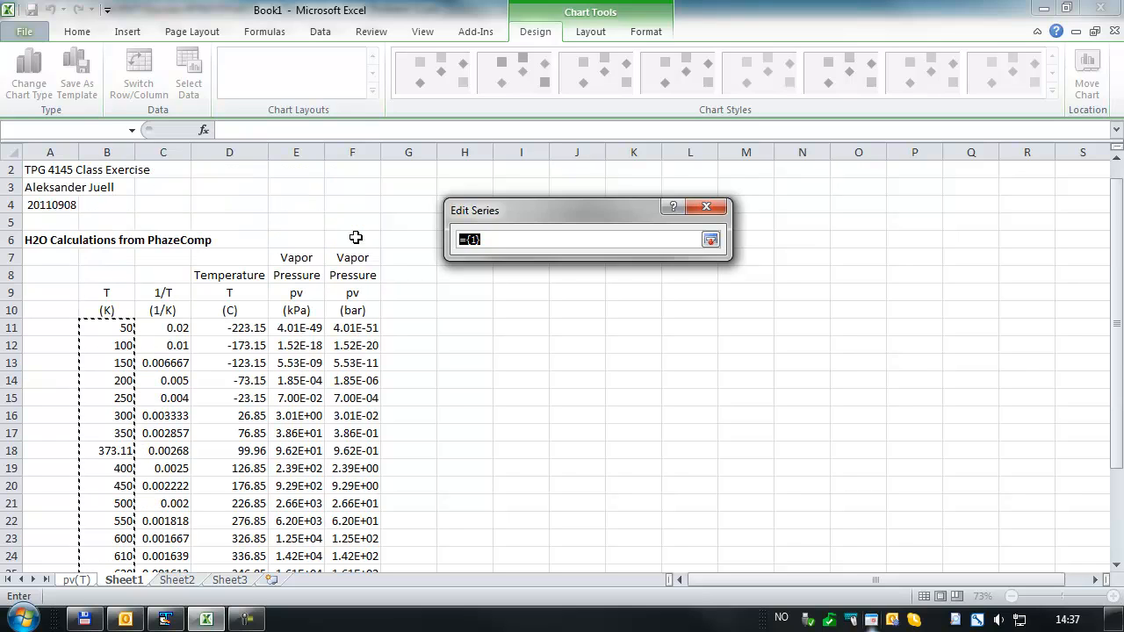
pyautogui.click(344, 328)
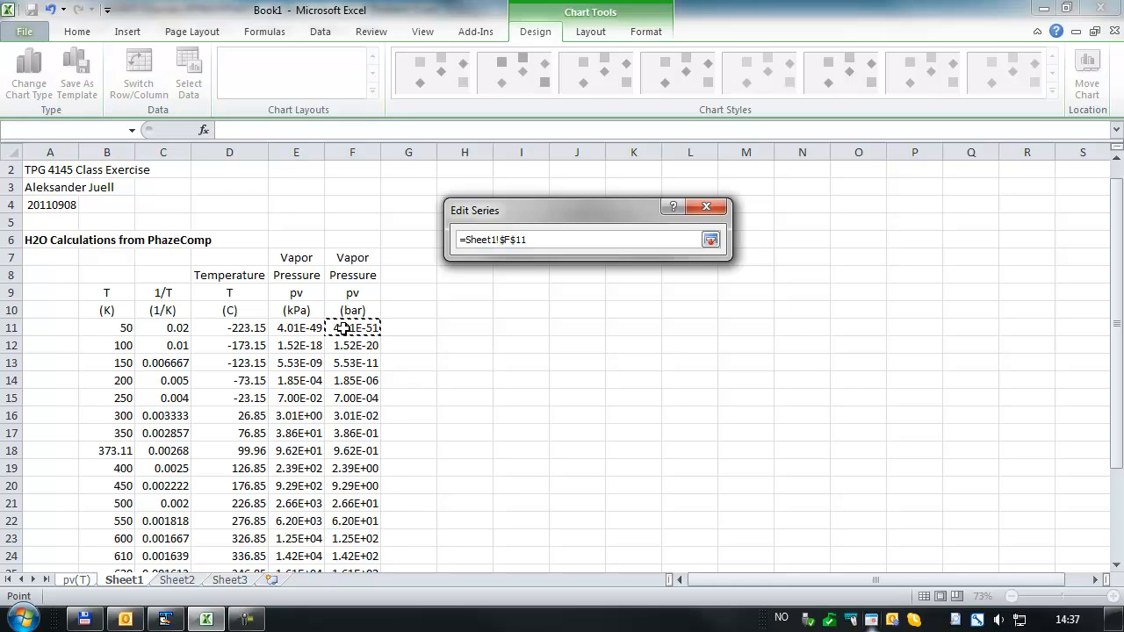
pyautogui.hotkey('ctrl', 'shift', 'Down')
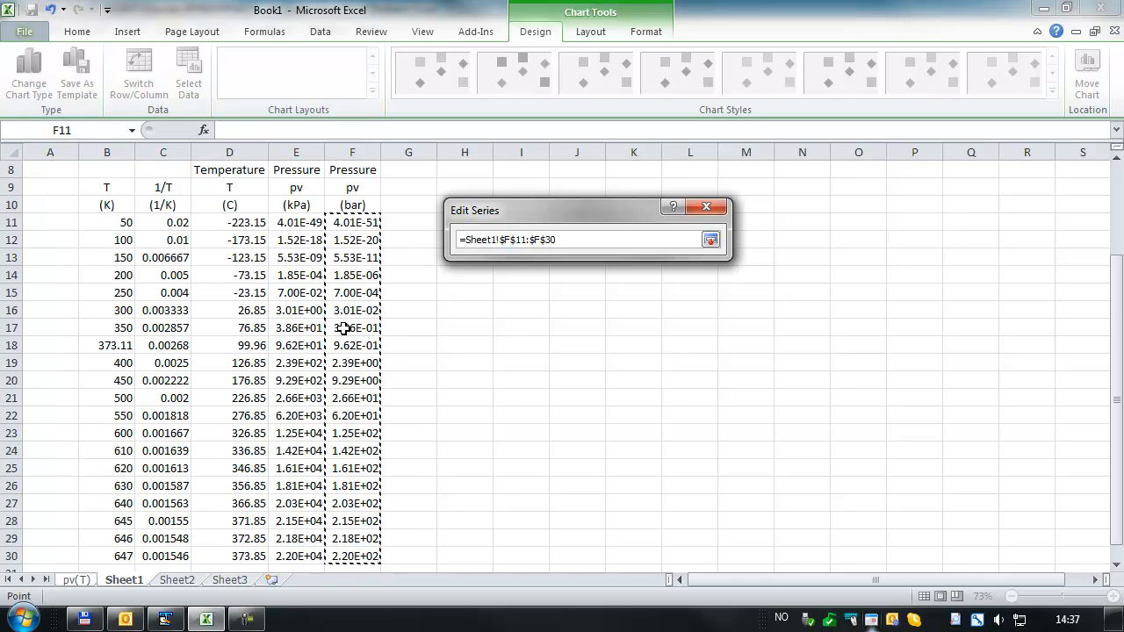
pyautogui.click(711, 238)
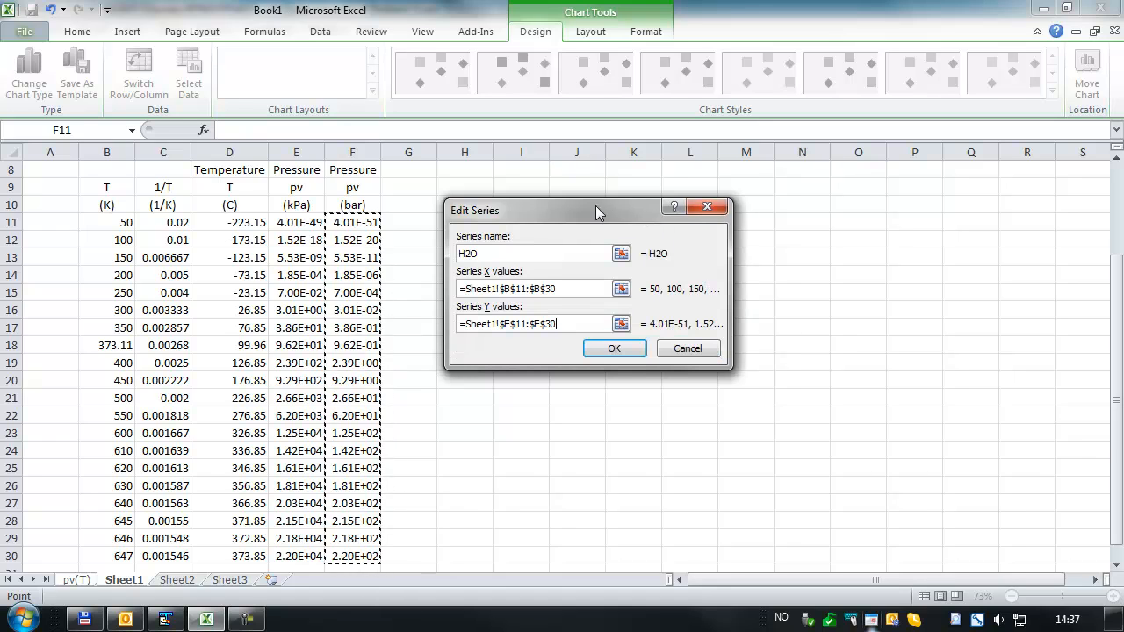
pyautogui.moveTo(577, 206); pyautogui.dragTo(496, 194)
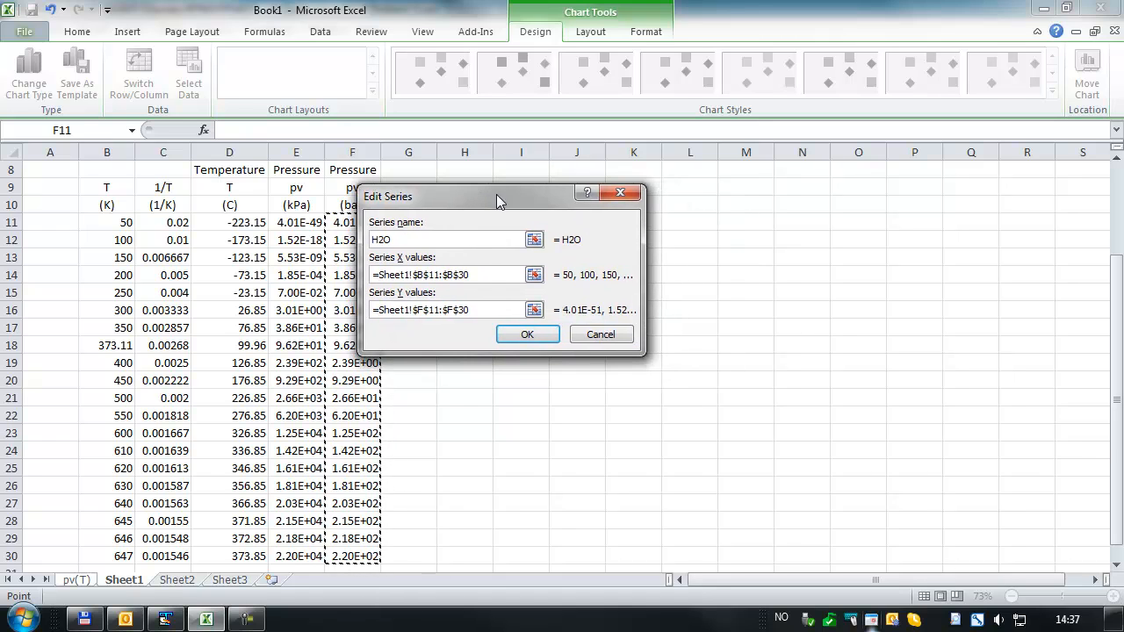
pyautogui.click(523, 336)
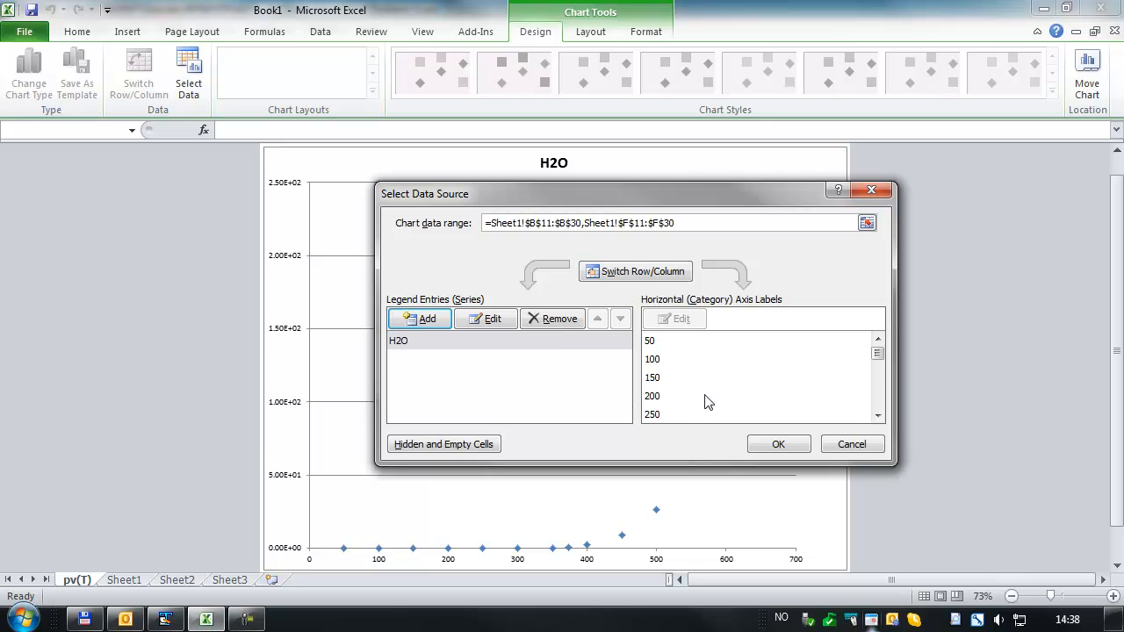
pyautogui.click(777, 443)
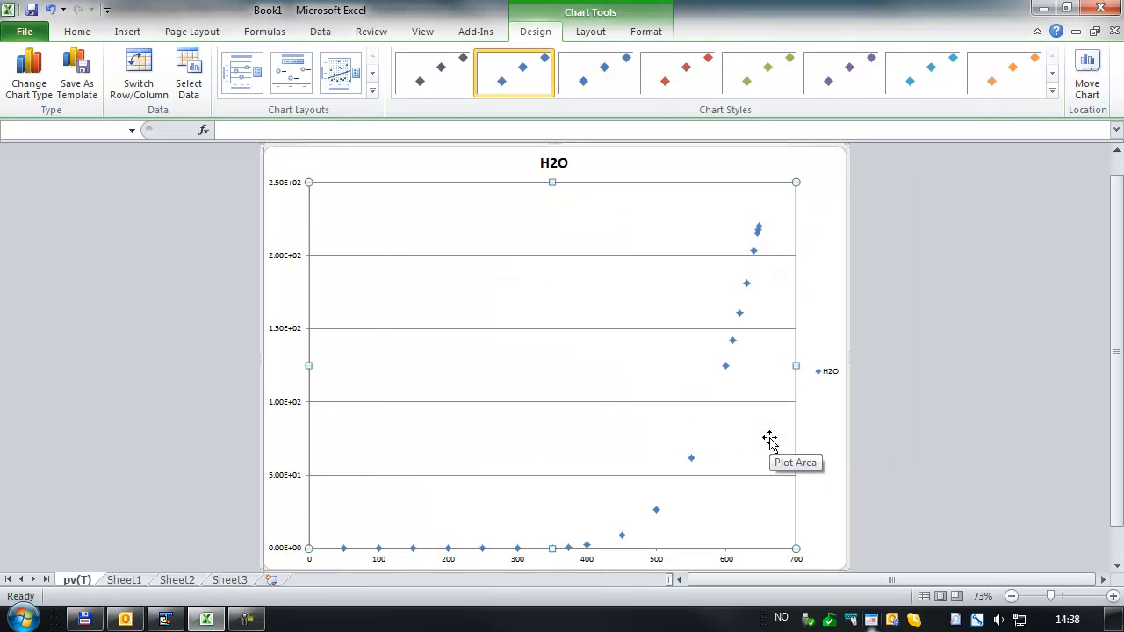
pyautogui.moveTo(751, 292)
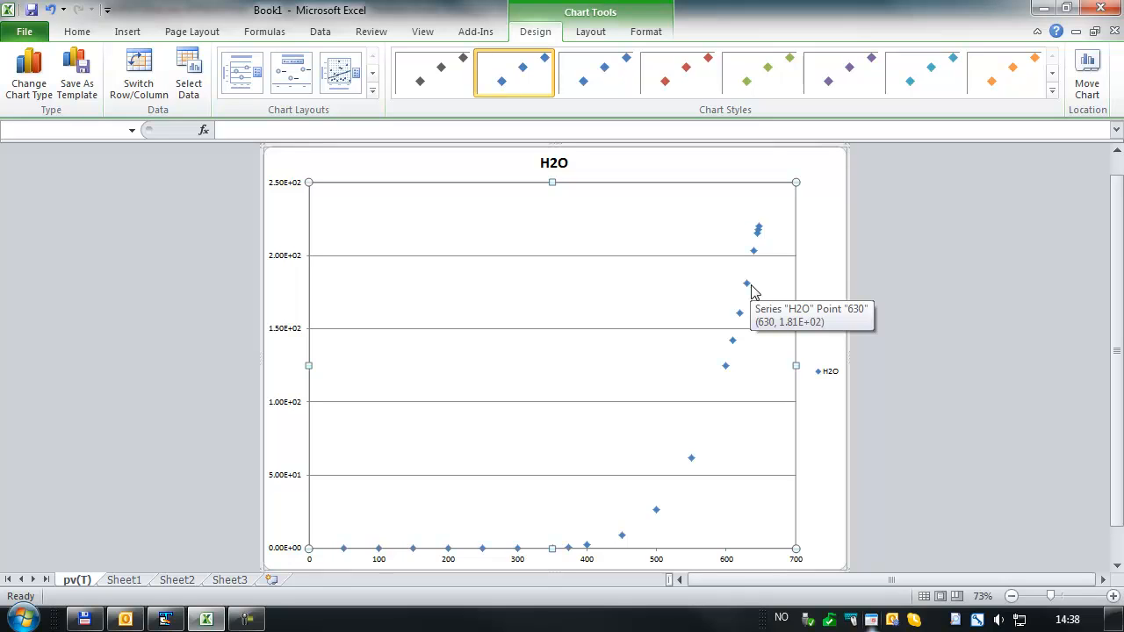
# Step: Set the font size of the whole chart area to 16
pyautogui.click(897, 273)
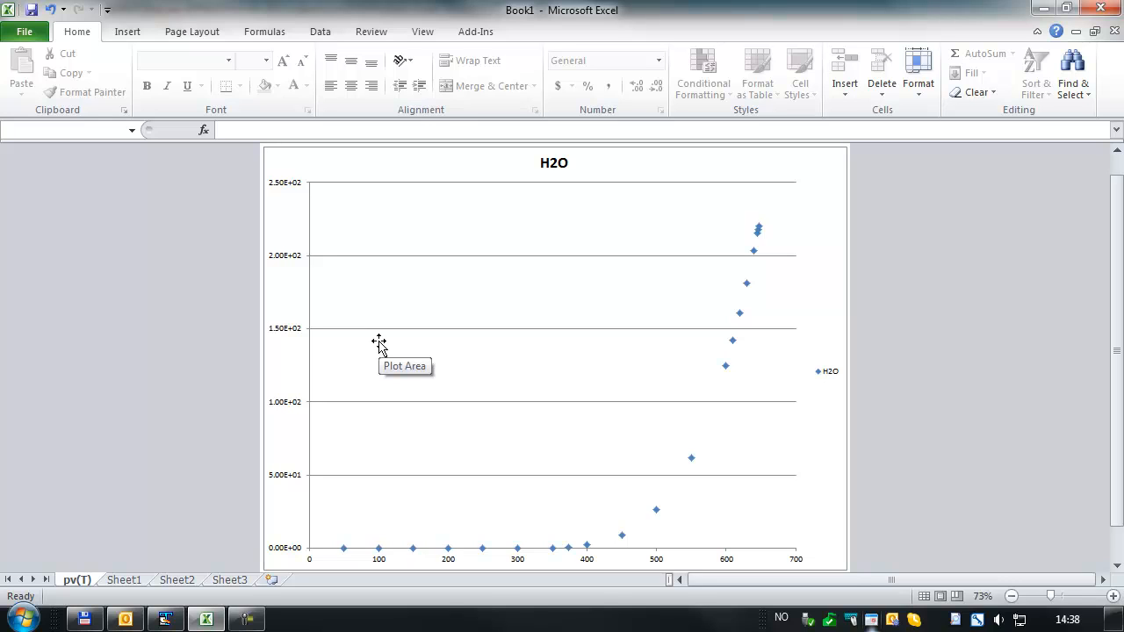
pyautogui.click(263, 304)
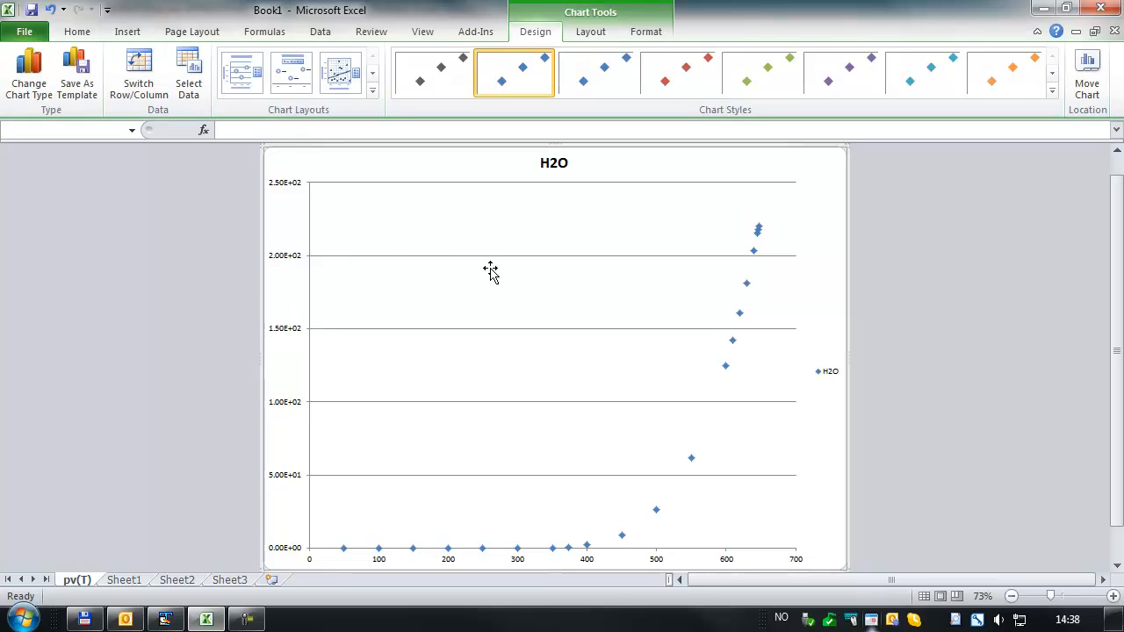
pyautogui.click(79, 35)
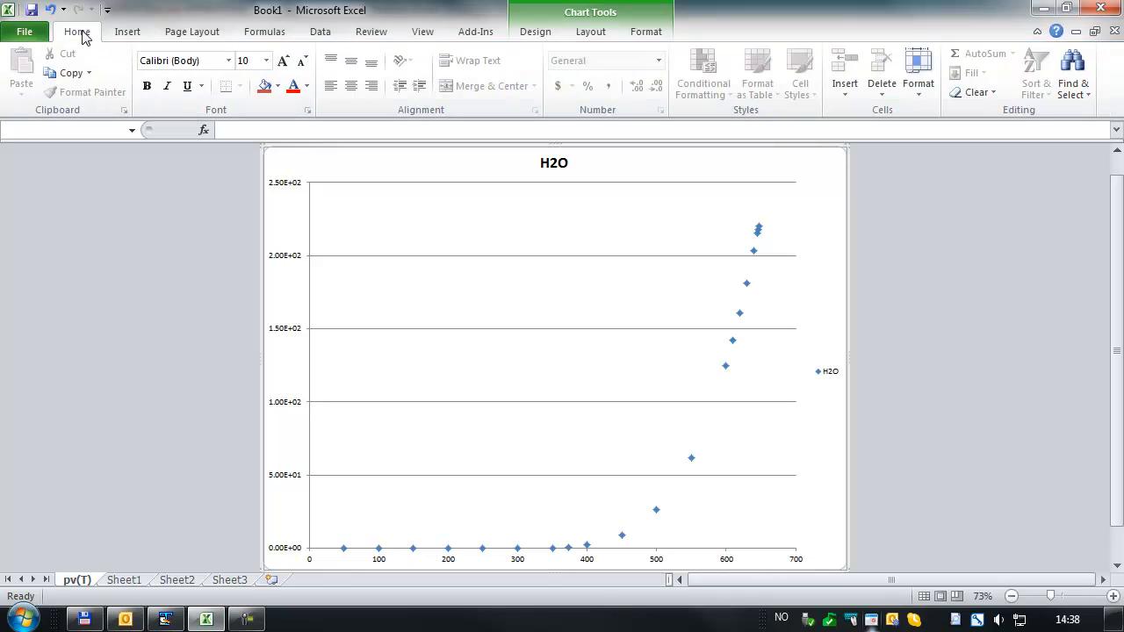
pyautogui.click(266, 62)
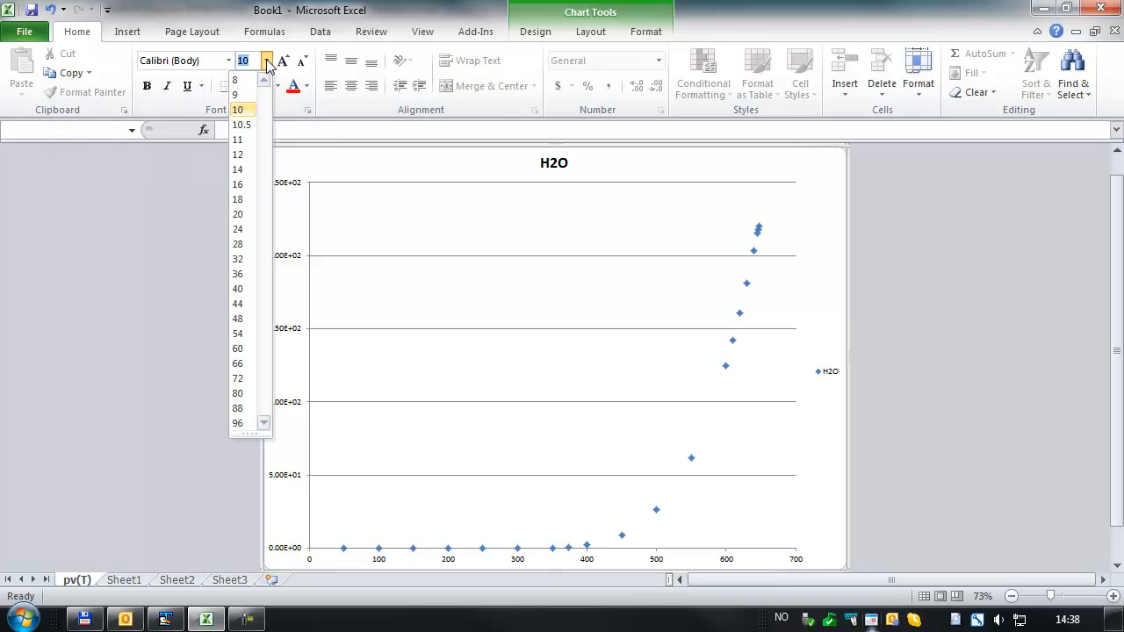
pyautogui.click(237, 185)
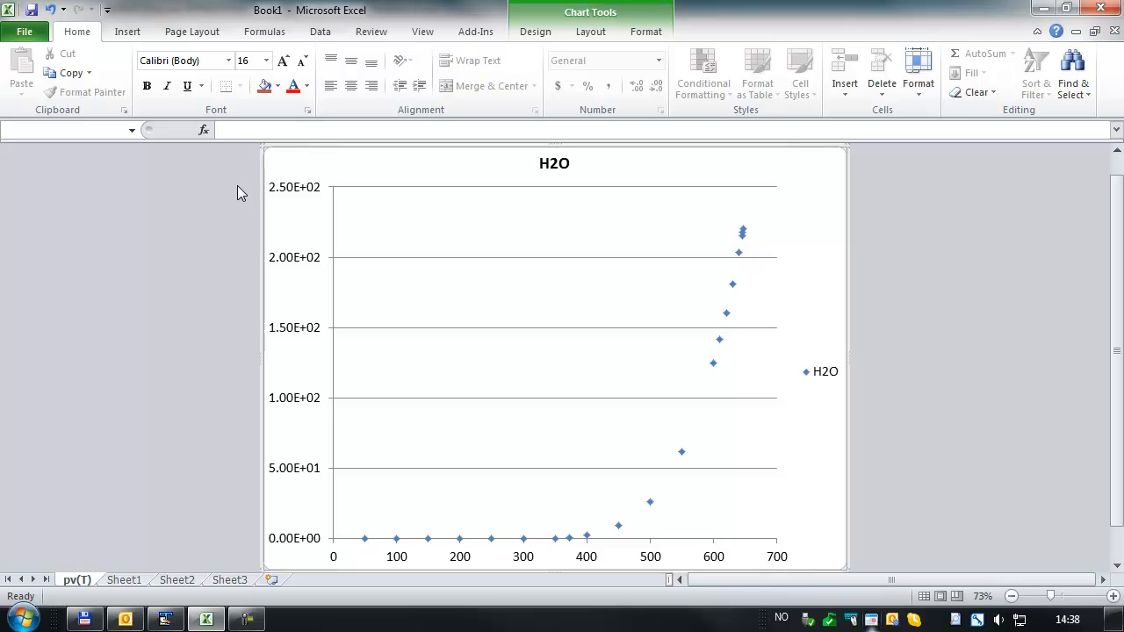
pyautogui.click(916, 233)
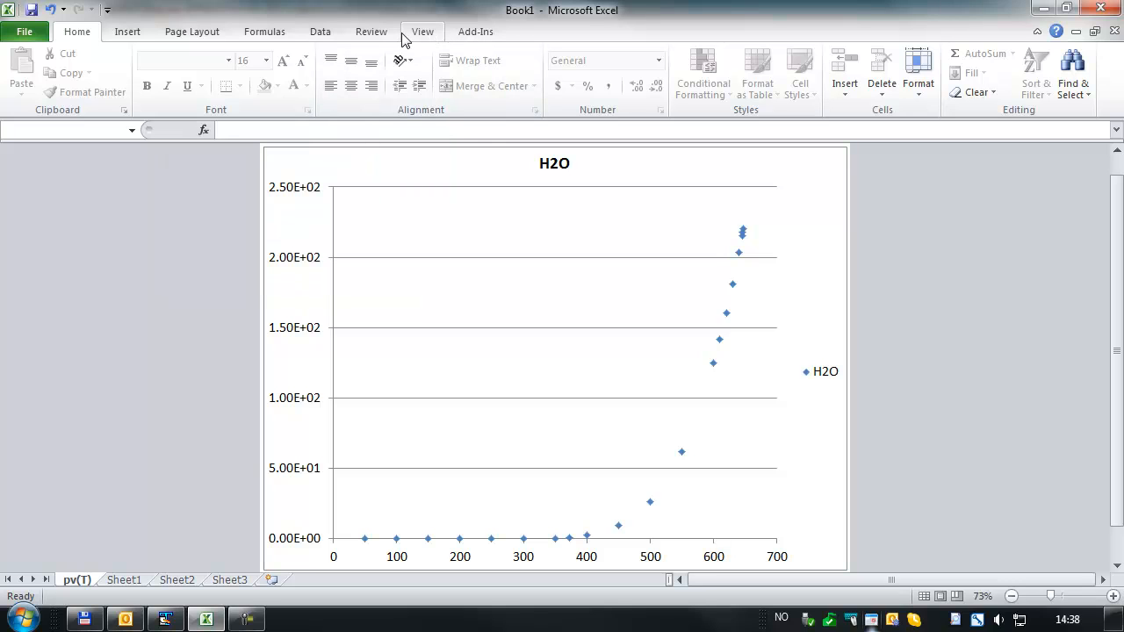
# Step: Show major vertical gridlines on the plot and remove the chart title
pyautogui.click(460, 286)
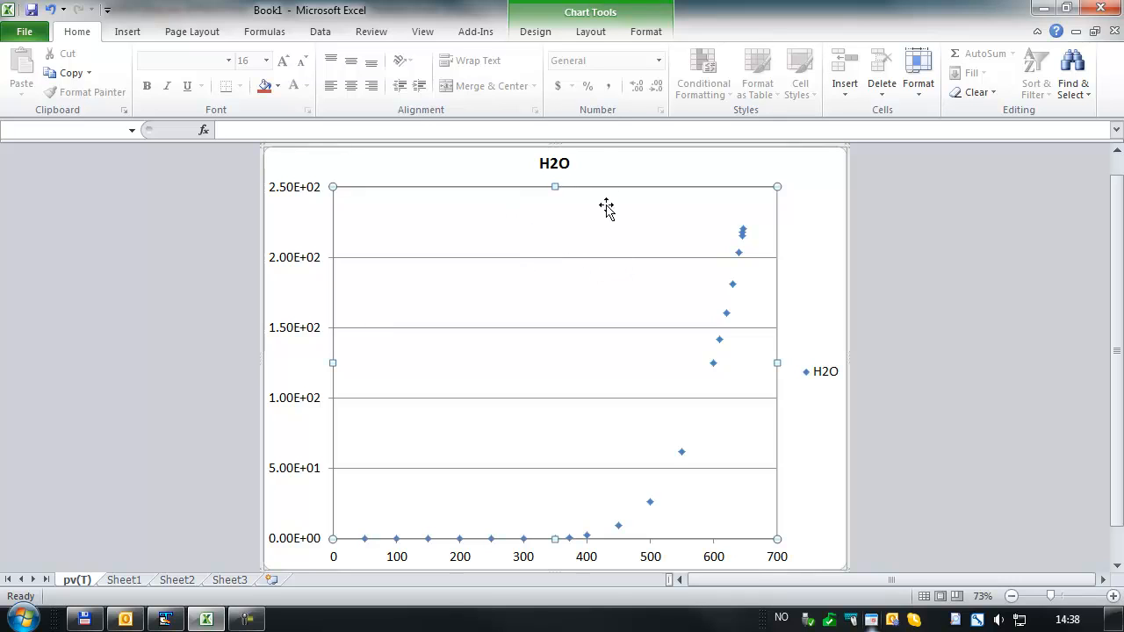
pyautogui.click(592, 35)
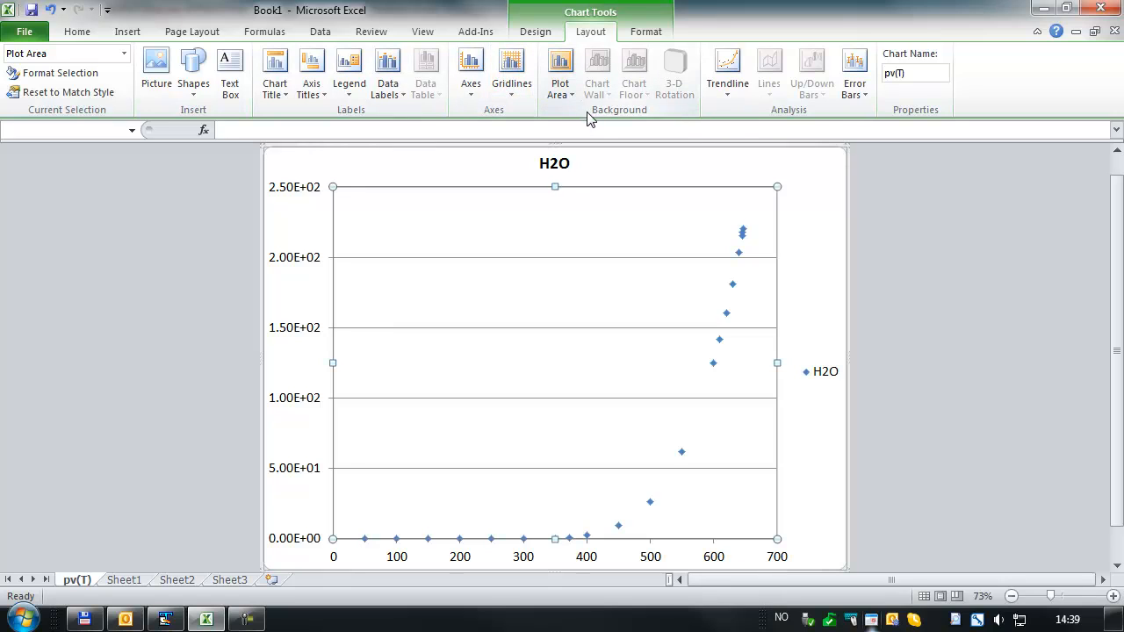
pyautogui.click(513, 88)
pyautogui.moveTo(472, 139)
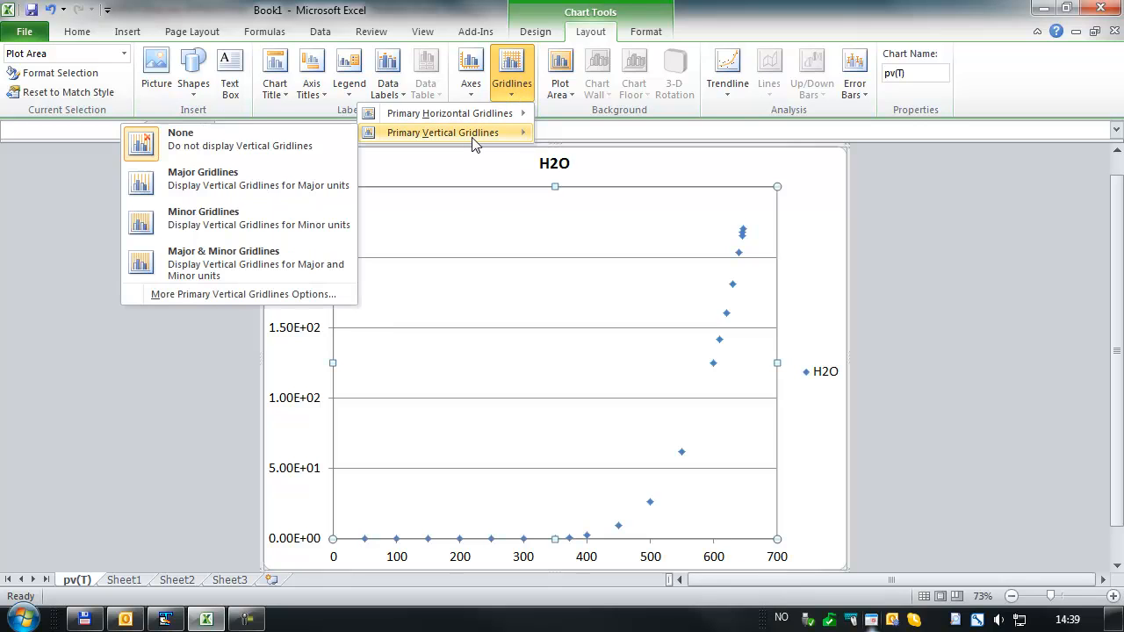
pyautogui.click(232, 188)
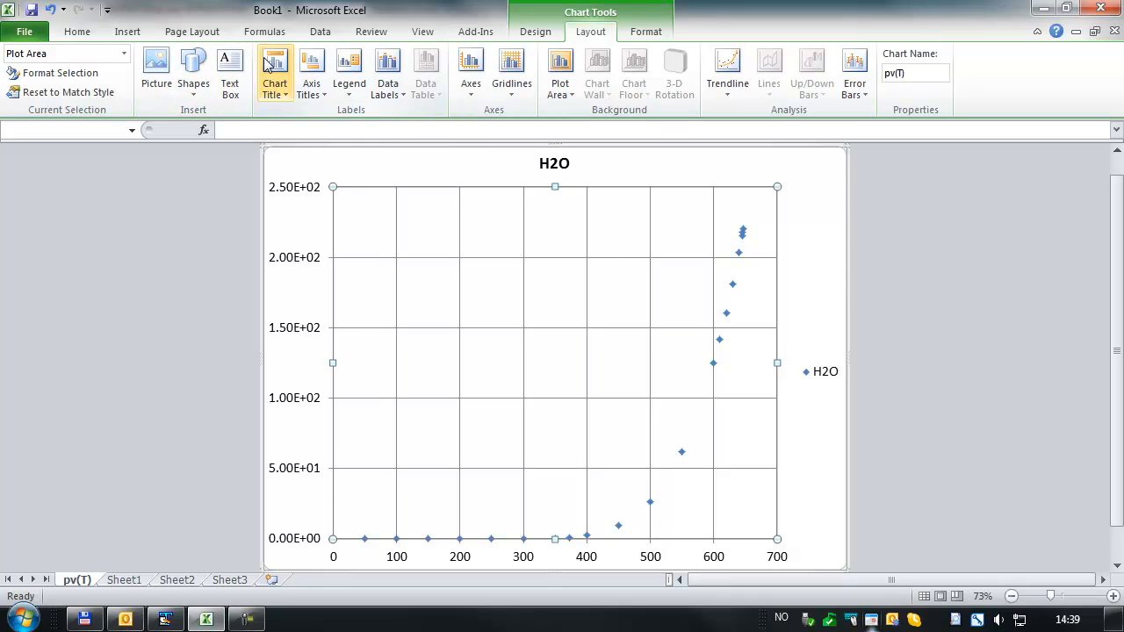
pyautogui.click(272, 89)
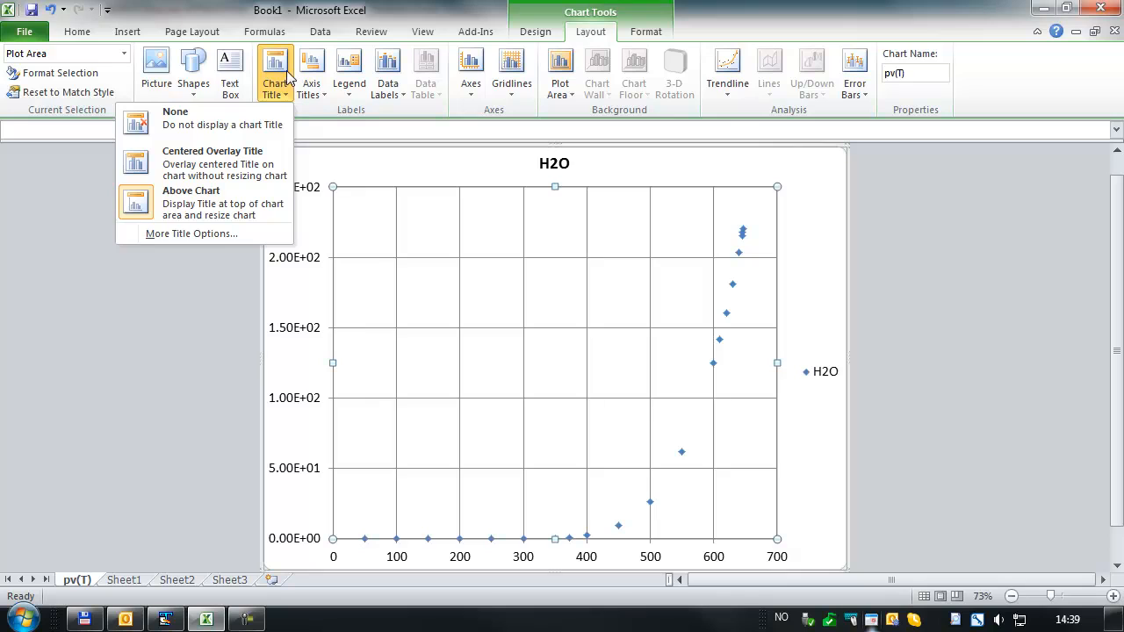
pyautogui.click(175, 128)
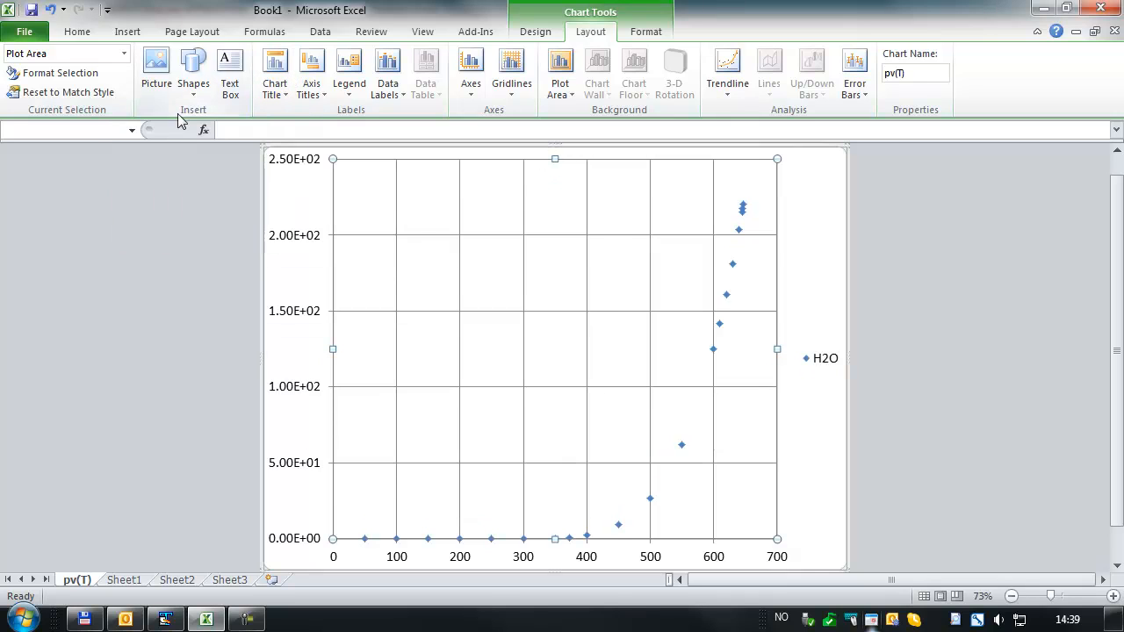
# Step: Add a horizontal axis title below the axis reading "Temperature, K"
pyautogui.click(310, 77)
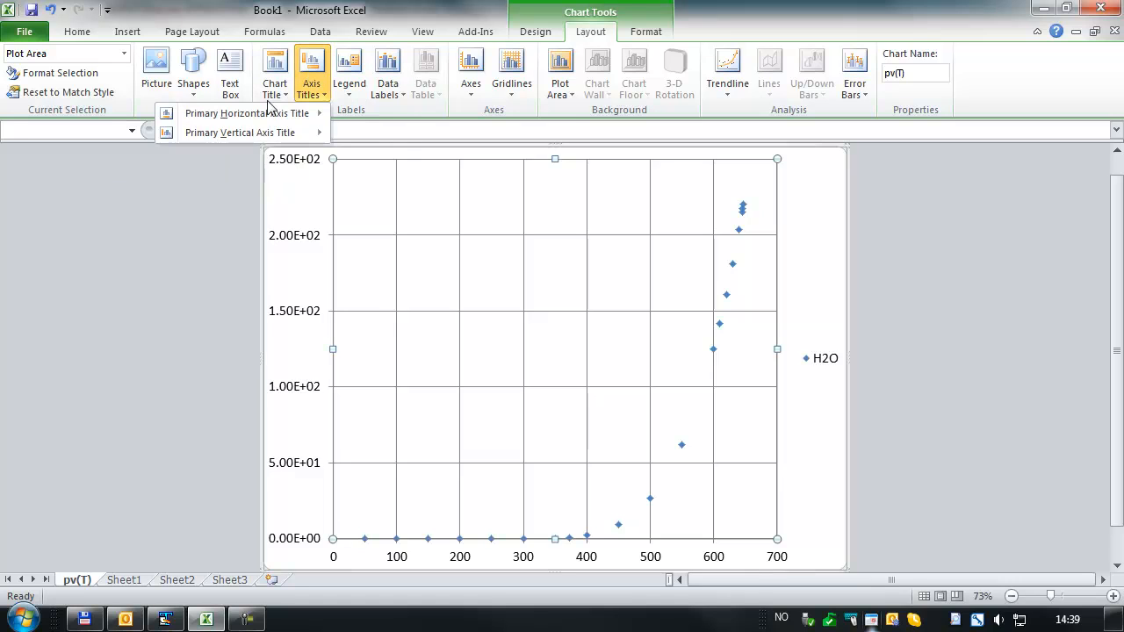
pyautogui.moveTo(251, 123)
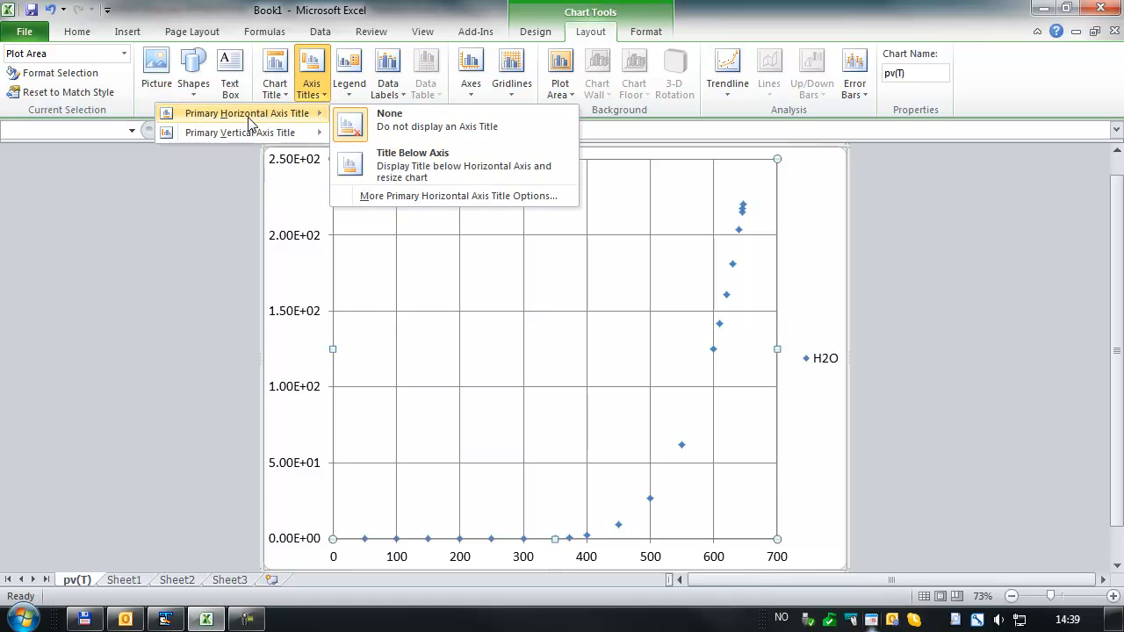
pyautogui.click(425, 166)
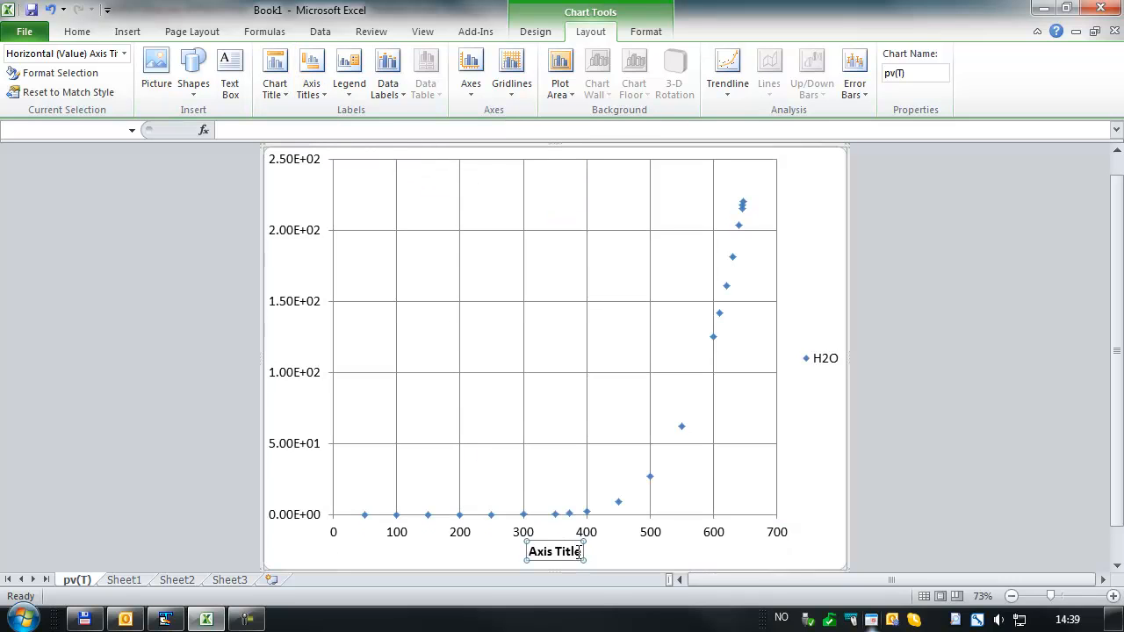
pyautogui.moveTo(581, 551); pyautogui.dragTo(528, 543)
pyautogui.press('Delete')
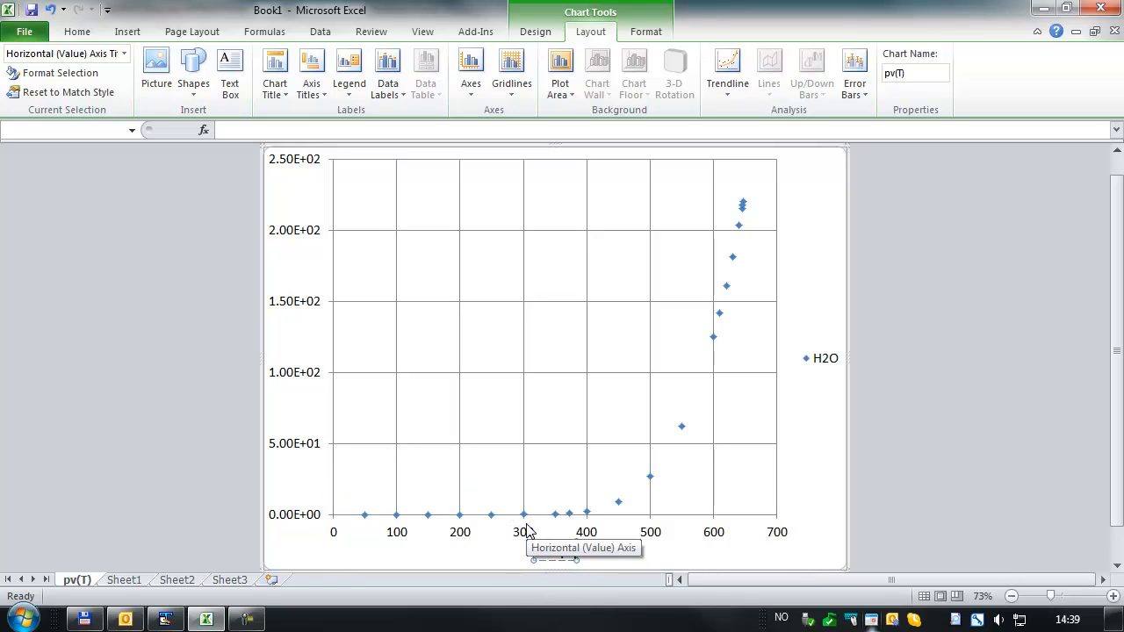
pyautogui.write('Temperatu')
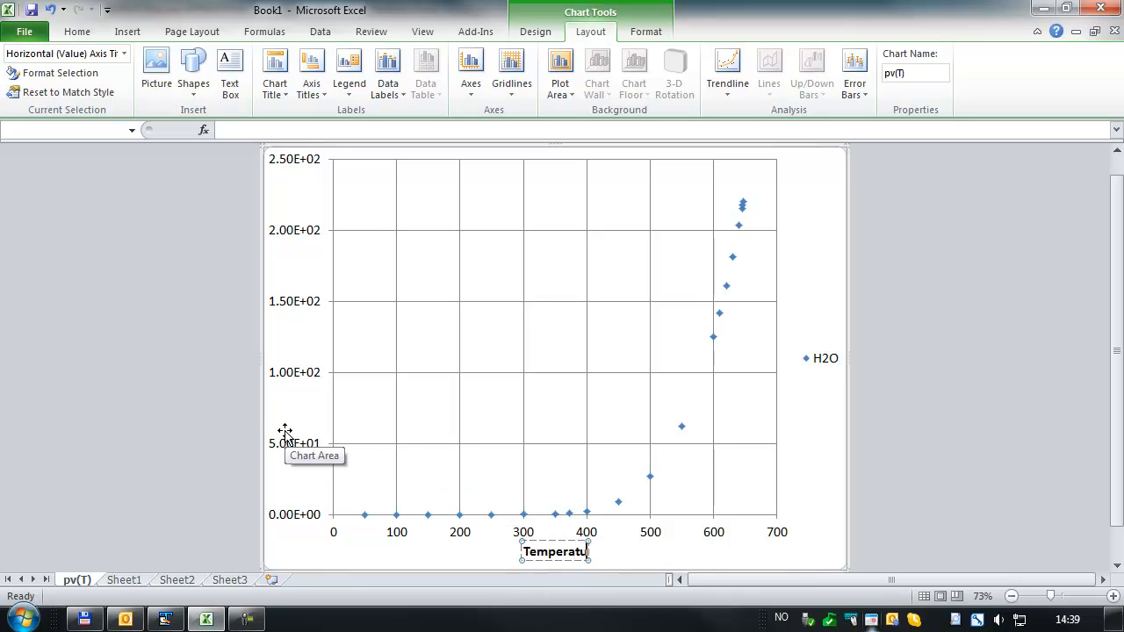
pyautogui.write('re, K')
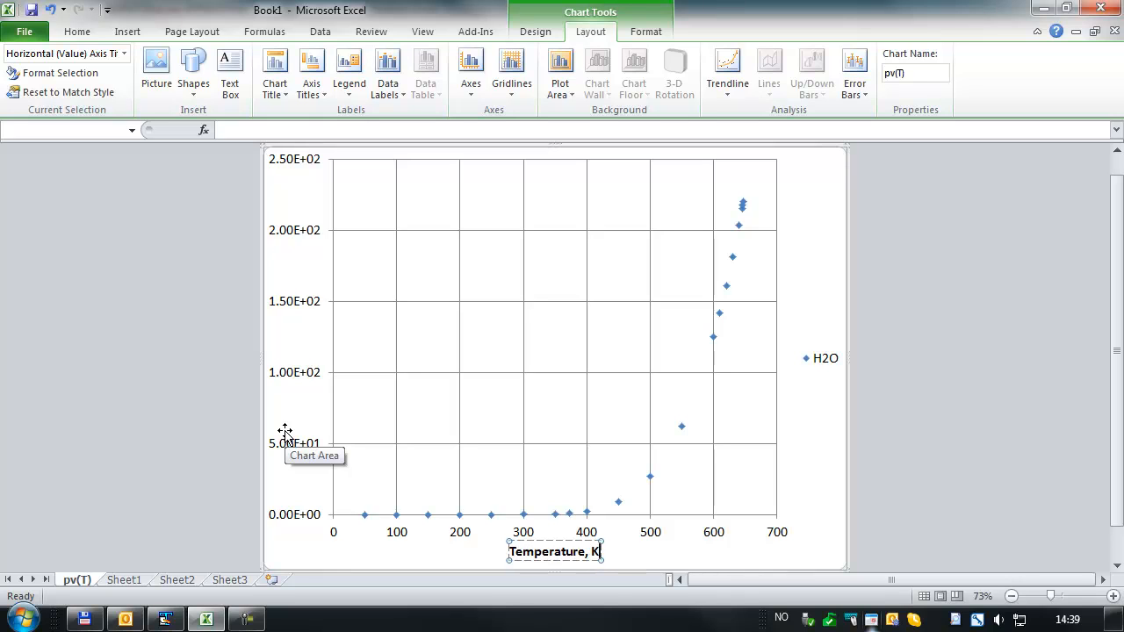
pyautogui.click(332, 548)
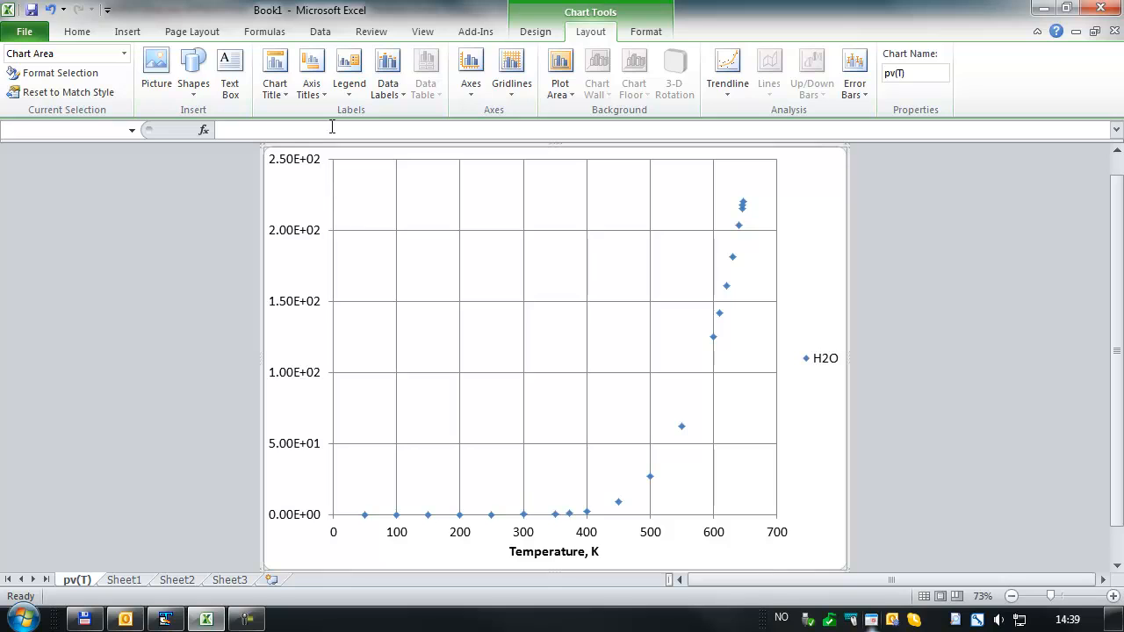
# Step: Add a rotated title to the primary vertical axis reading "Vapor Pressure, bar"
pyautogui.click(313, 85)
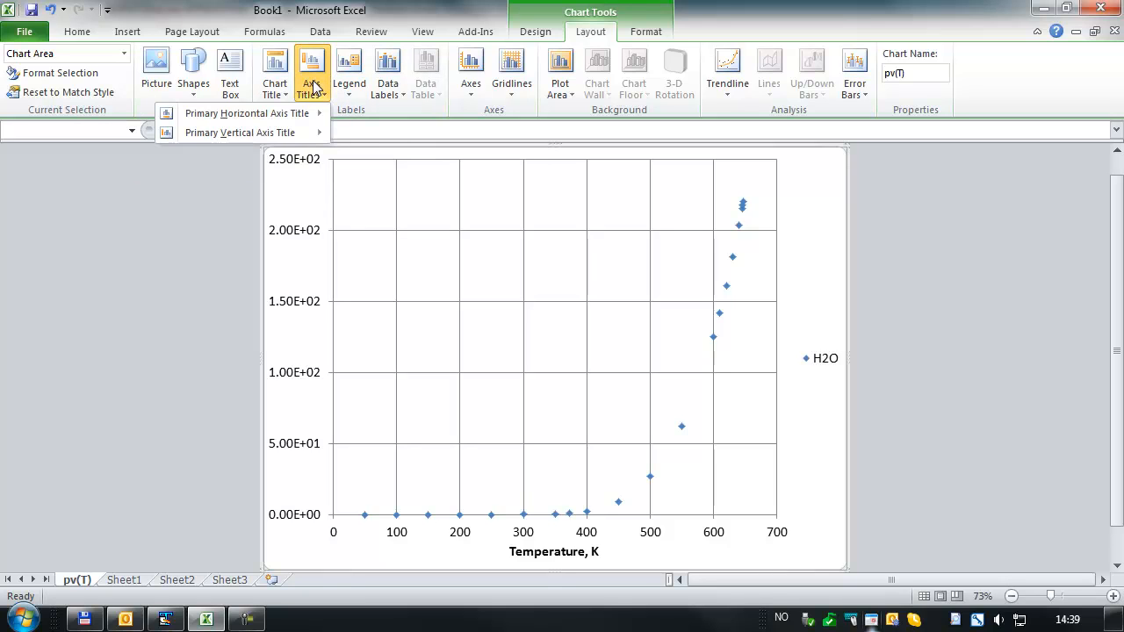
pyautogui.moveTo(269, 145)
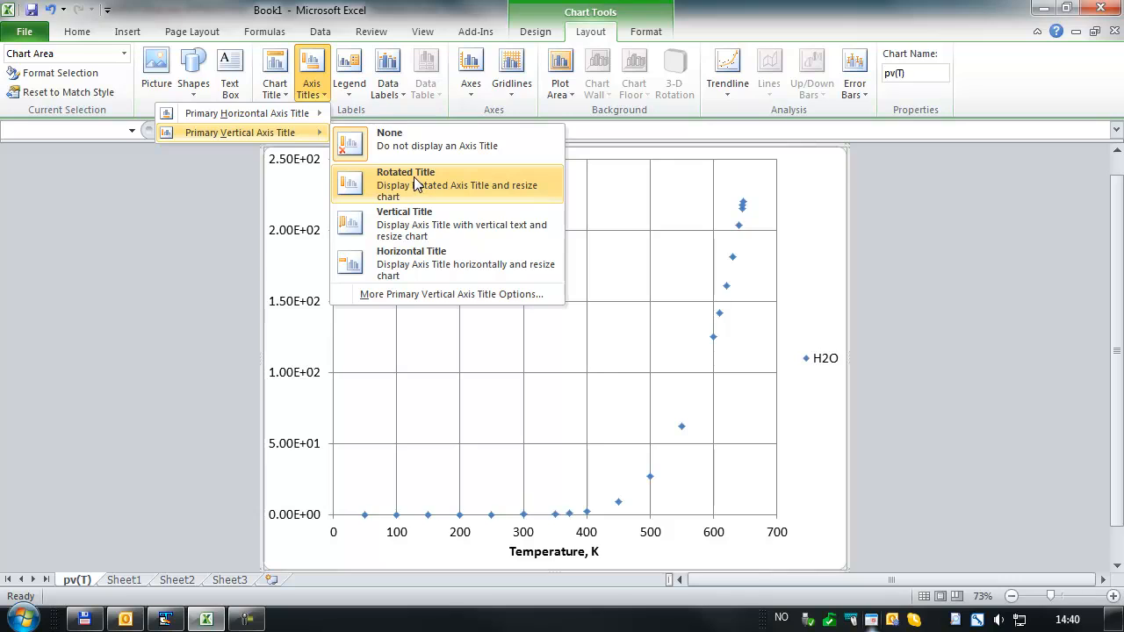
pyautogui.click(402, 183)
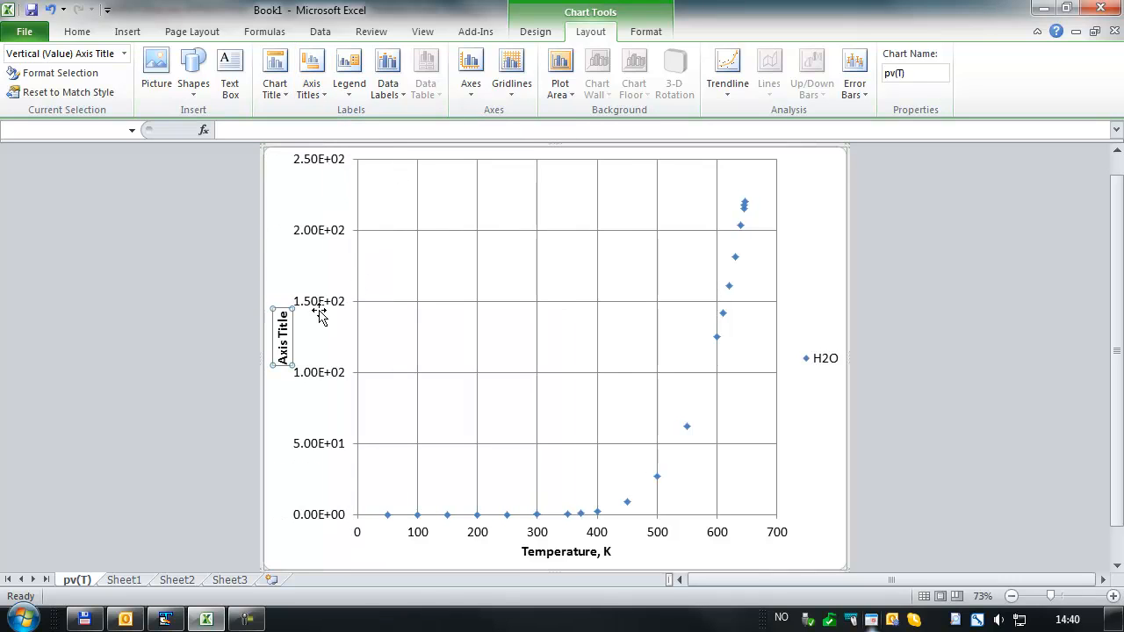
pyautogui.click(283, 315)
pyautogui.press('BackSpace')
pyautogui.press('BackSpace')
pyautogui.press('BackSpace')
pyautogui.press('BackSpace')
pyautogui.press('BackSpace')
pyautogui.press('BackSpace')
pyautogui.press('BackSpace')
pyautogui.press('BackSpace')
pyautogui.press('BackSpace')
pyautogui.press('BackSpace')
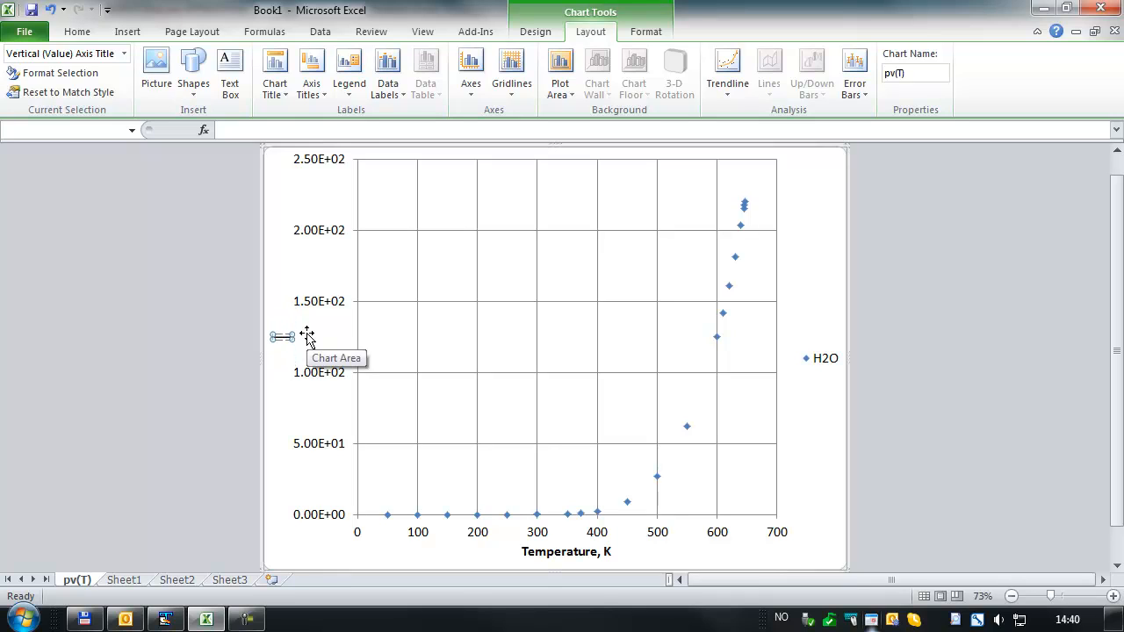
pyautogui.write('Vapor Pr')
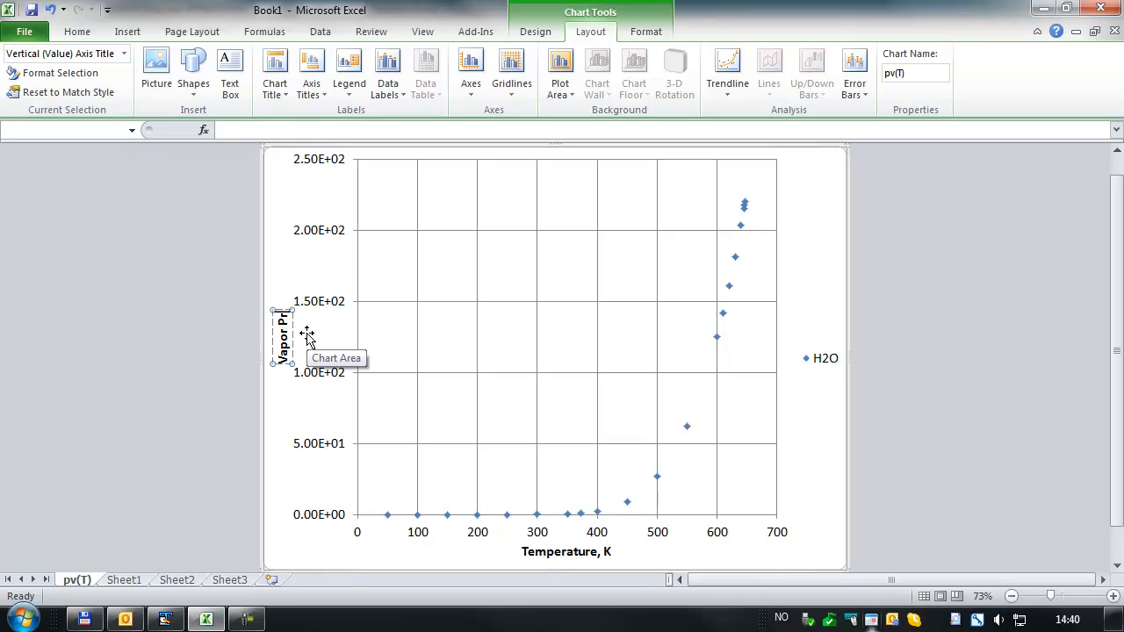
pyautogui.write('essure,')
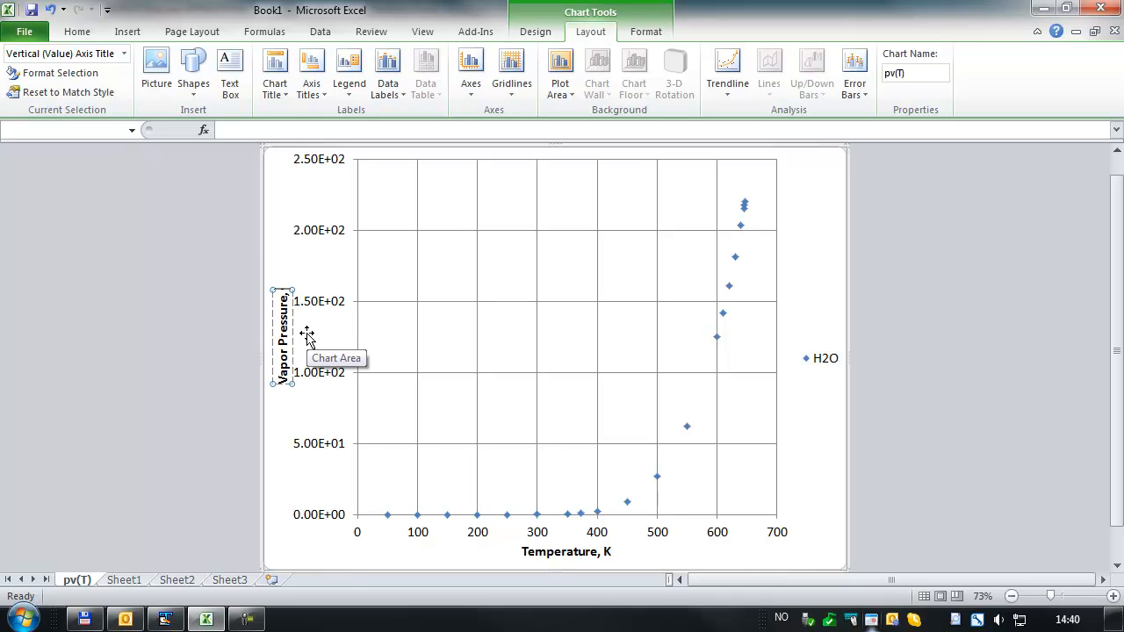
pyautogui.write(' bar')
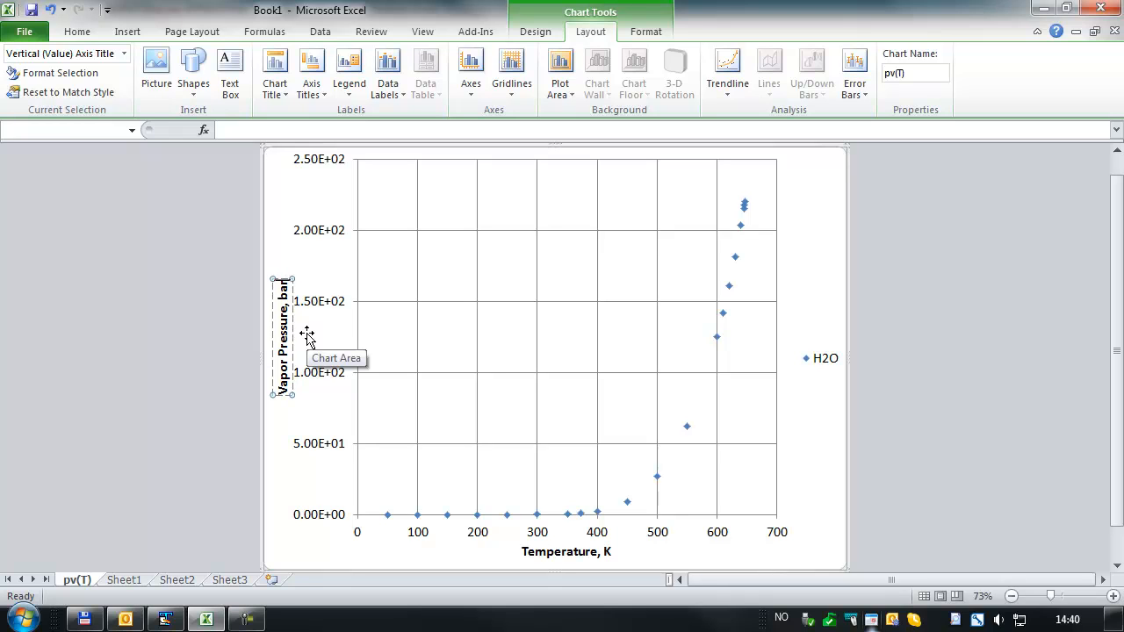
pyautogui.click(219, 320)
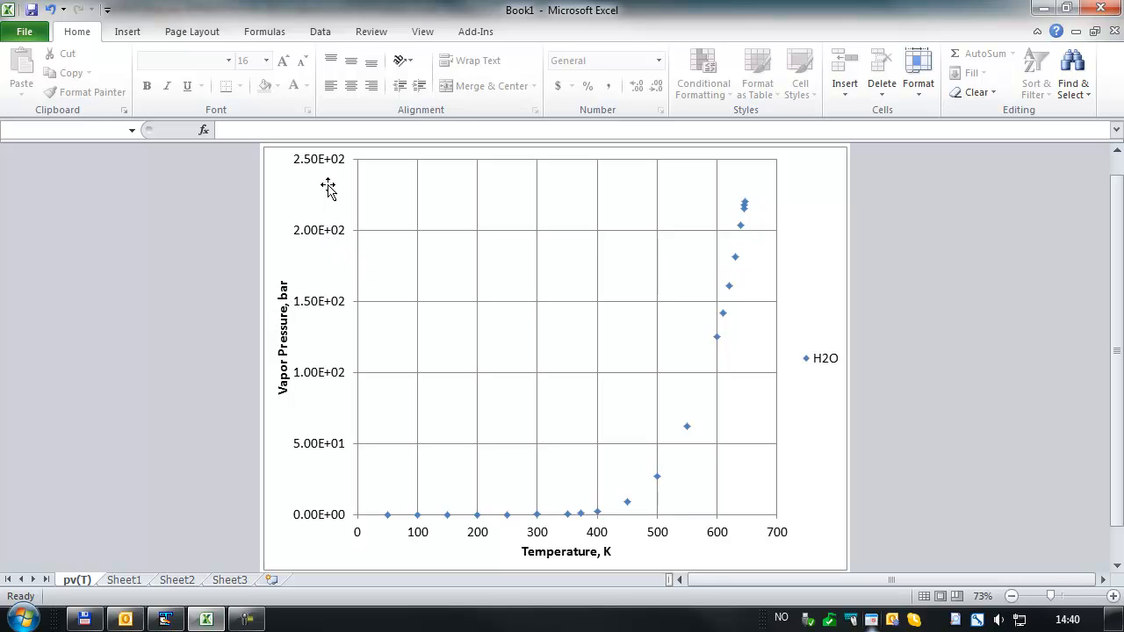
# Step: Format the vertical axis labels in the Number category with 0 decimal places
pyautogui.click(319, 240)
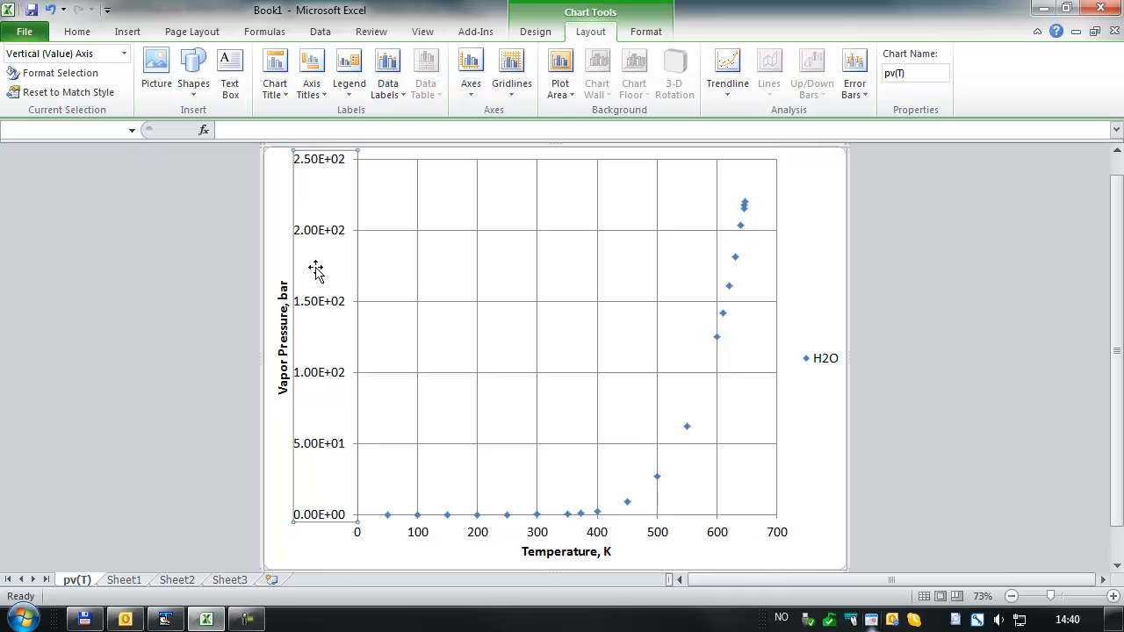
pyautogui.rightClick(318, 236)
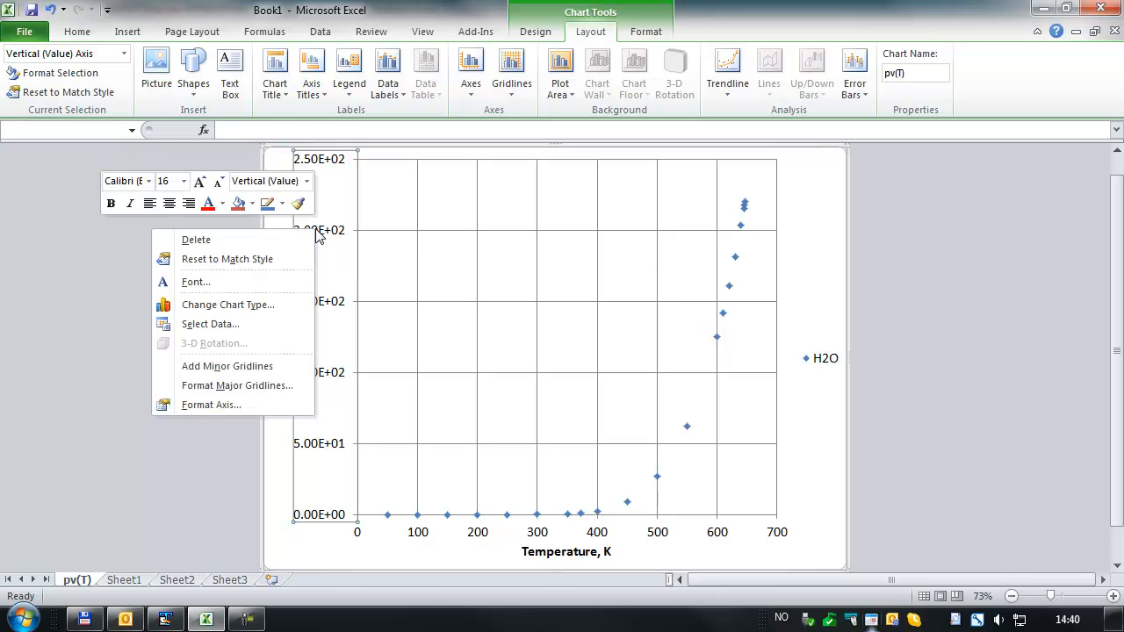
pyautogui.click(221, 410)
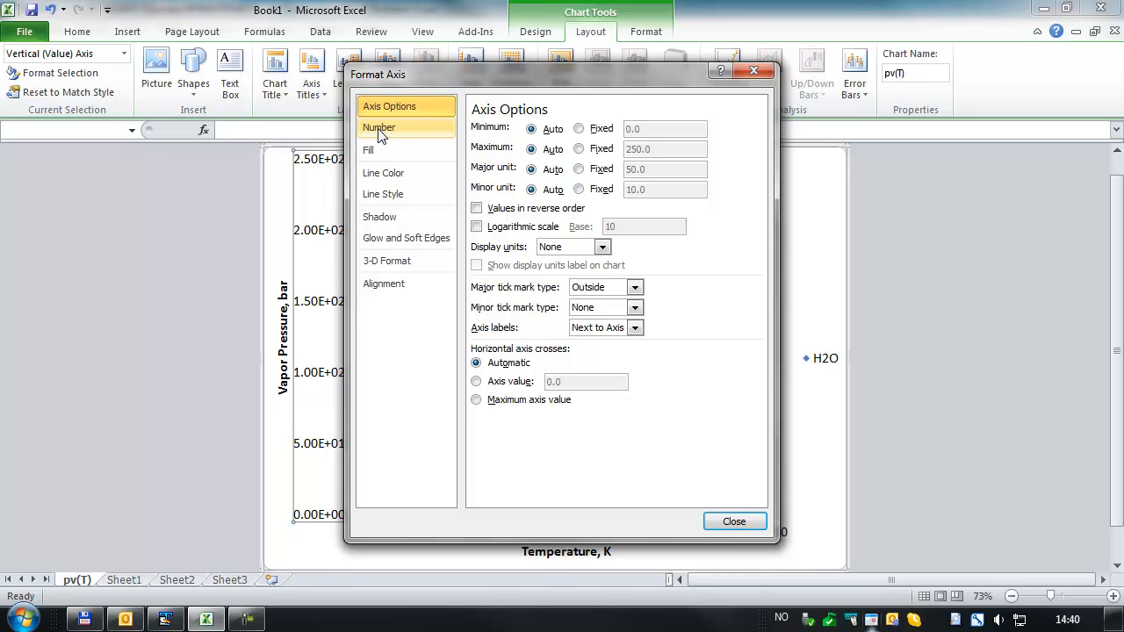
pyautogui.click(380, 131)
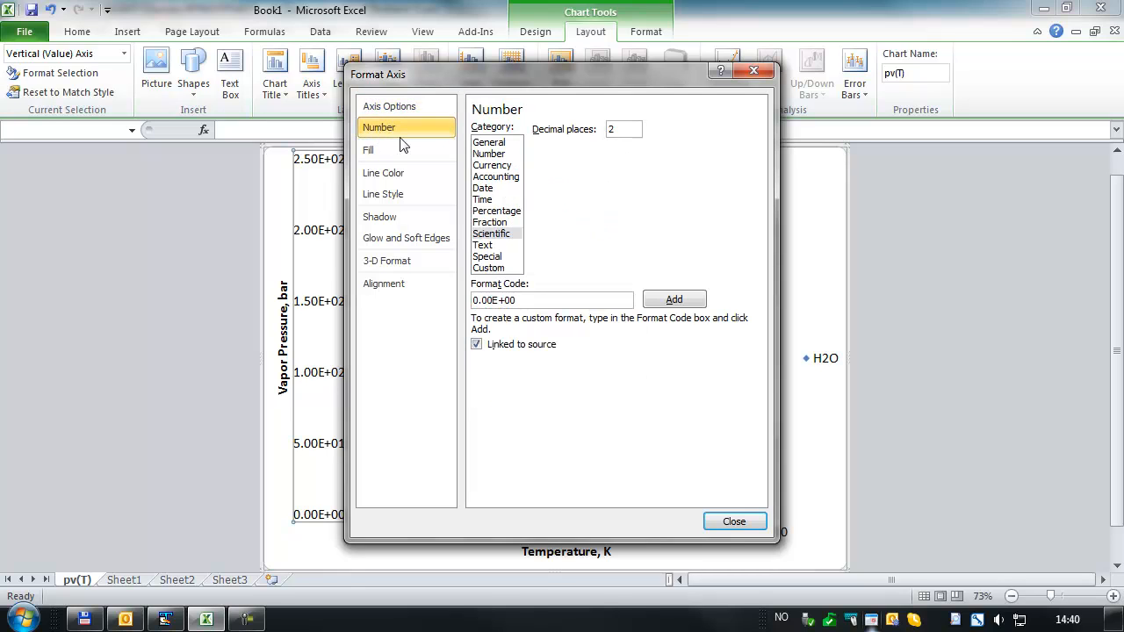
pyautogui.click(486, 154)
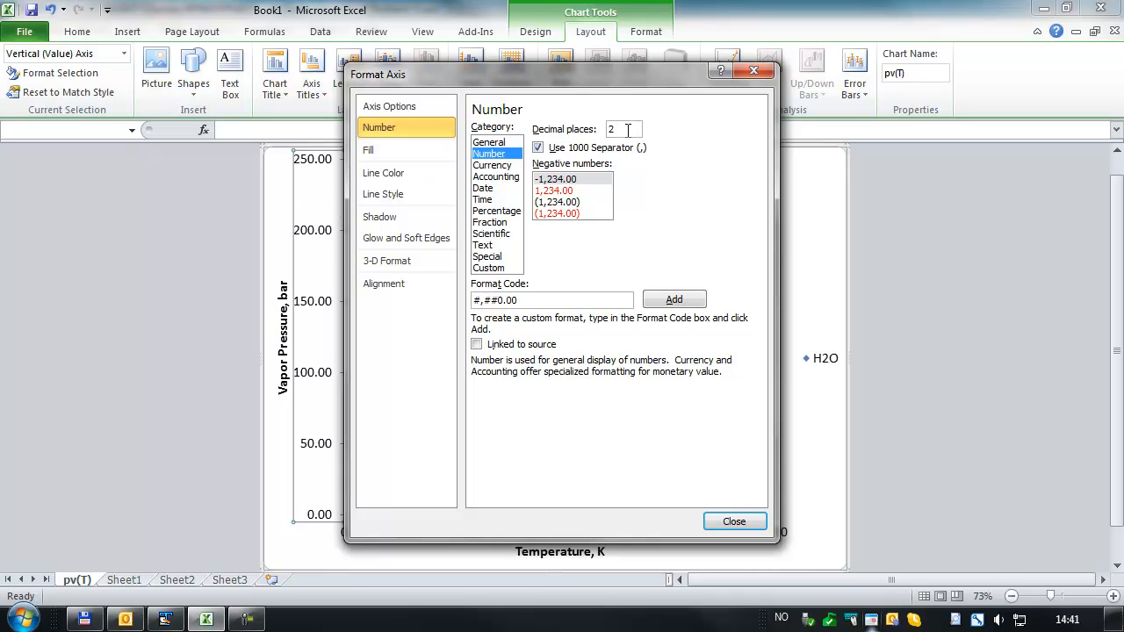
pyautogui.doubleClick(628, 129)
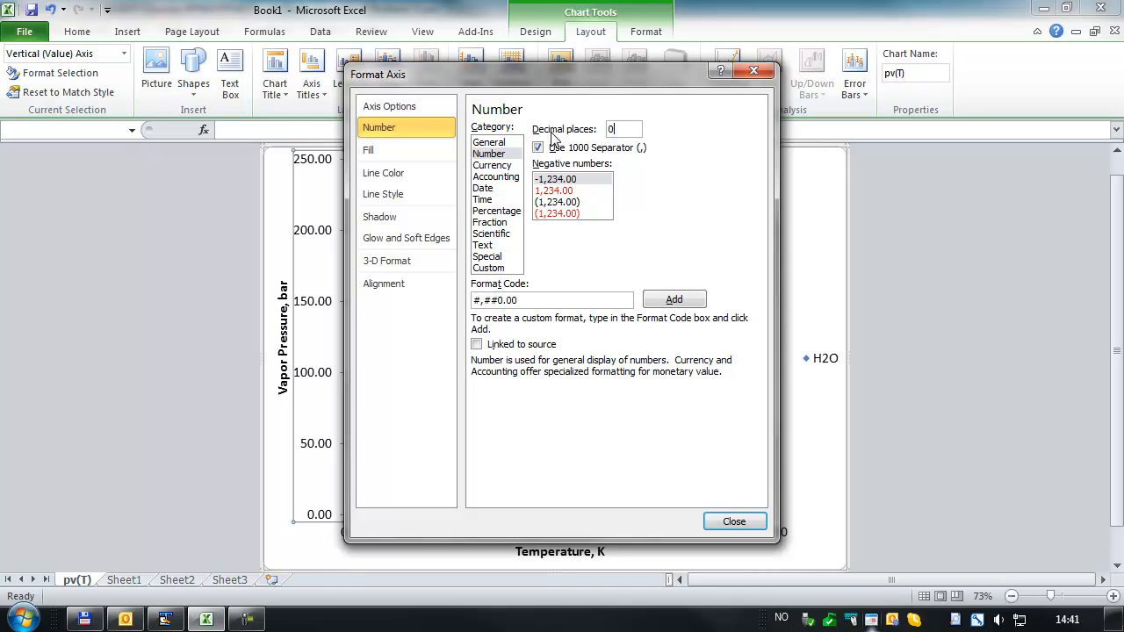
pyautogui.click(731, 522)
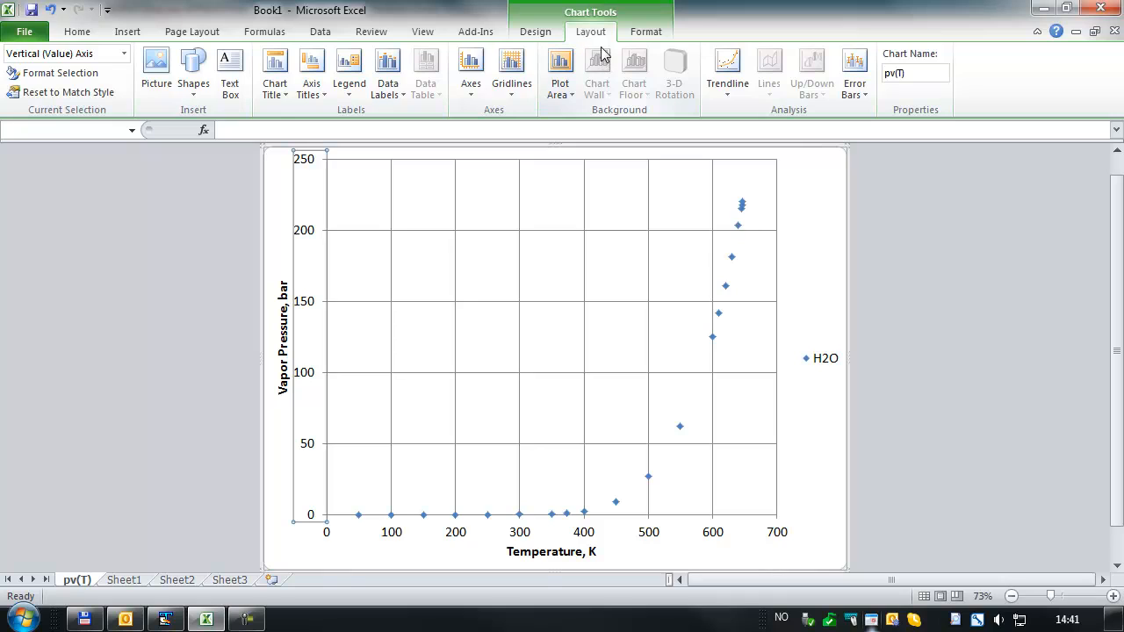
# Step: Set the legend to overlay the chart at right and move it into the plot's empty upper-left area, just below the 200 bar gridline
pyautogui.click(353, 91)
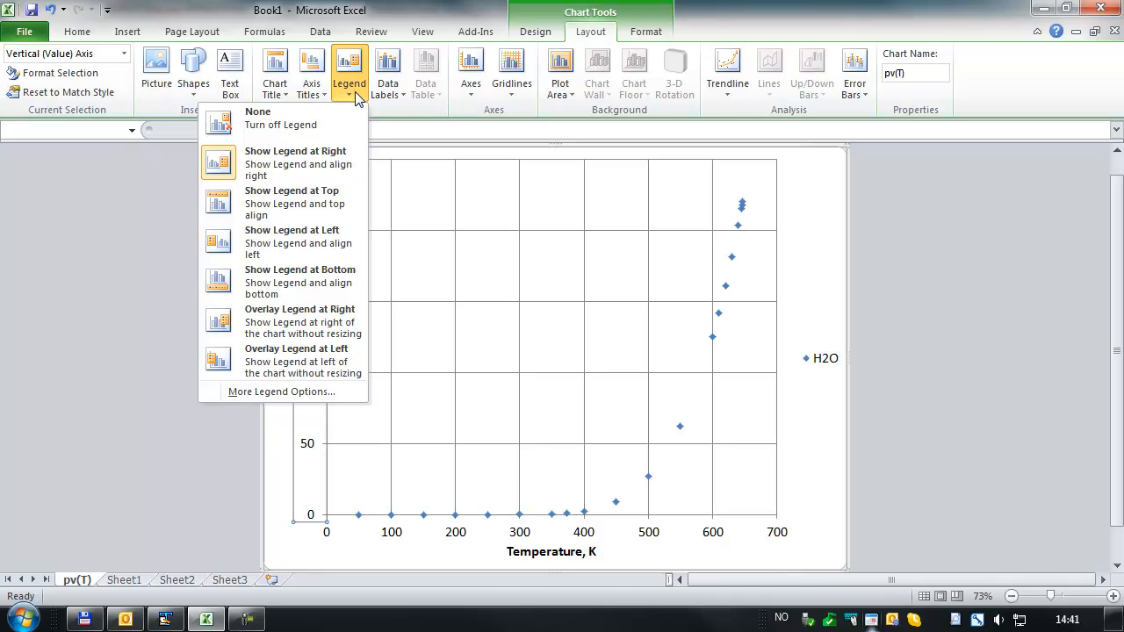
pyautogui.click(327, 324)
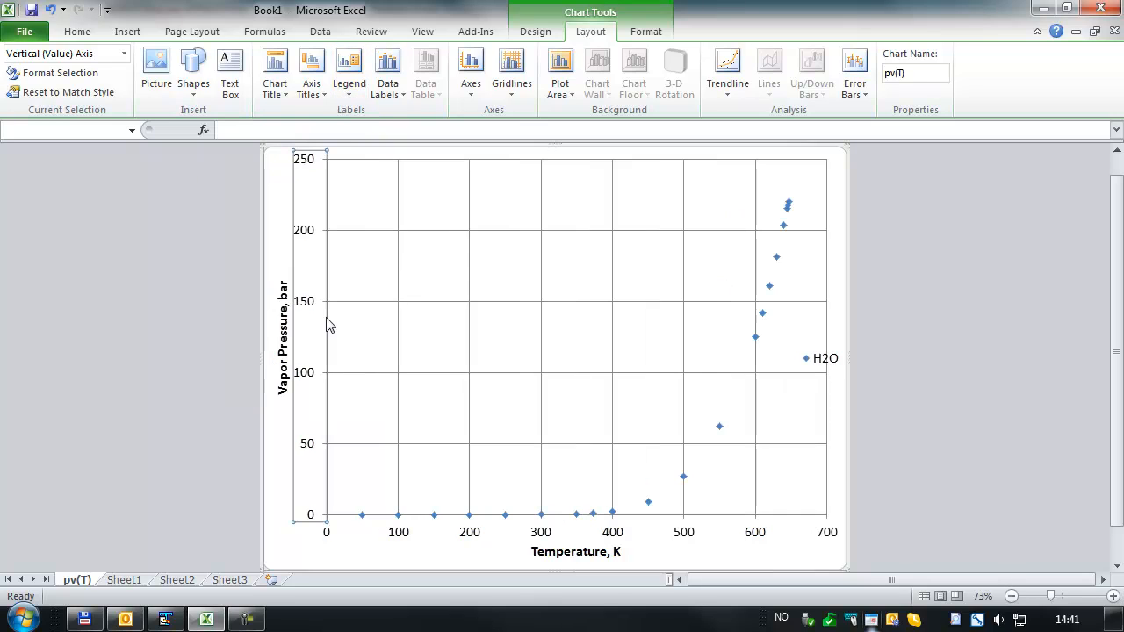
pyautogui.click(822, 369)
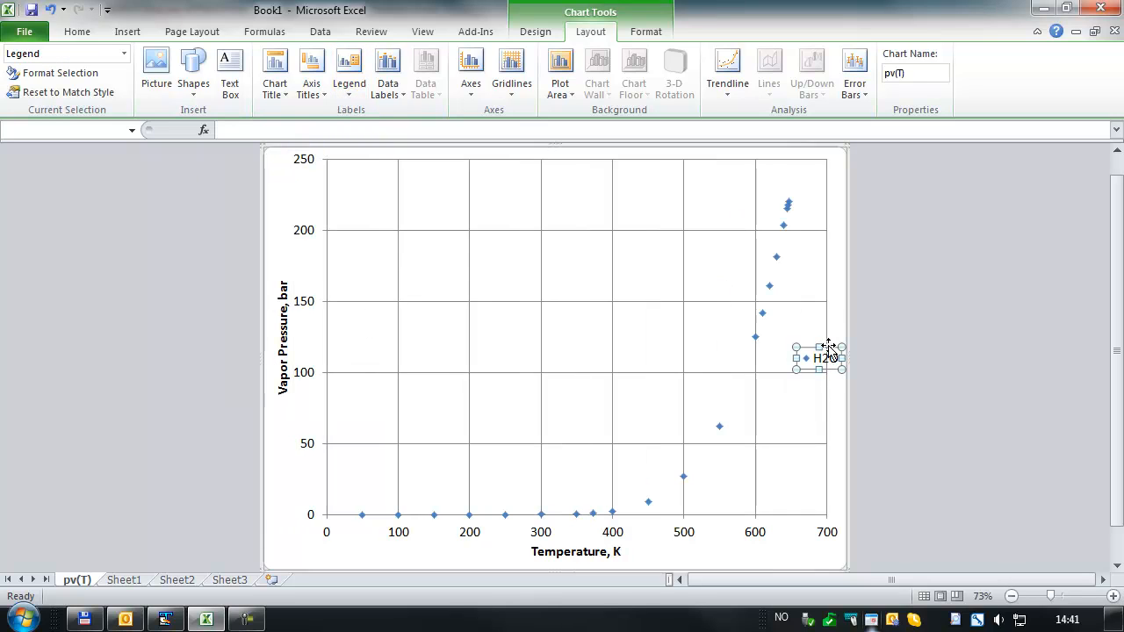
pyautogui.click(456, 242)
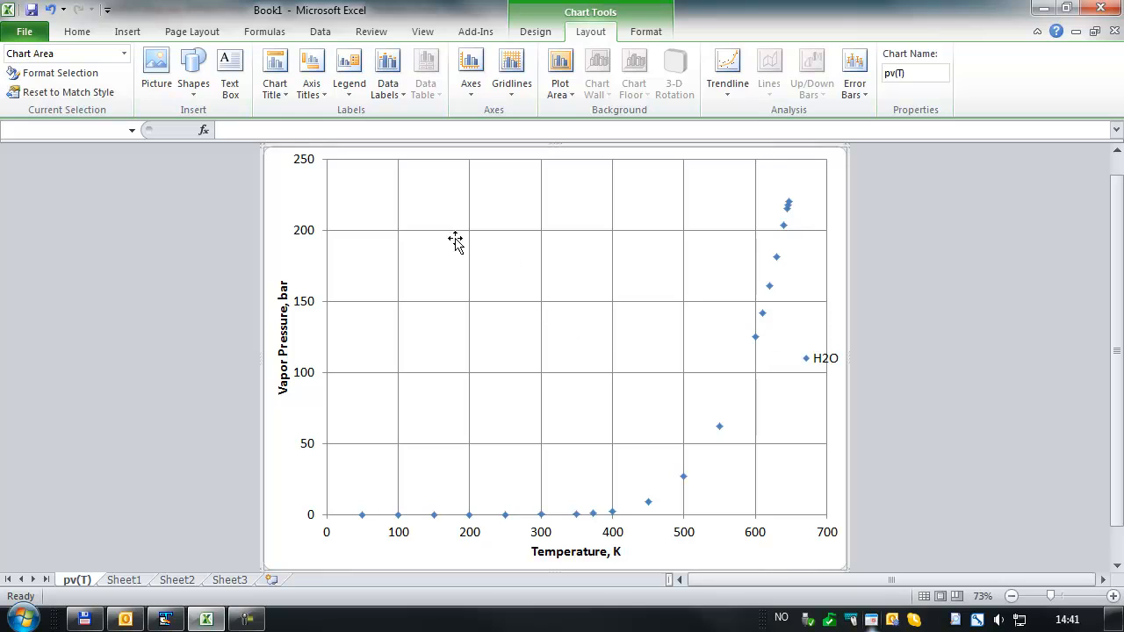
pyautogui.click(815, 360)
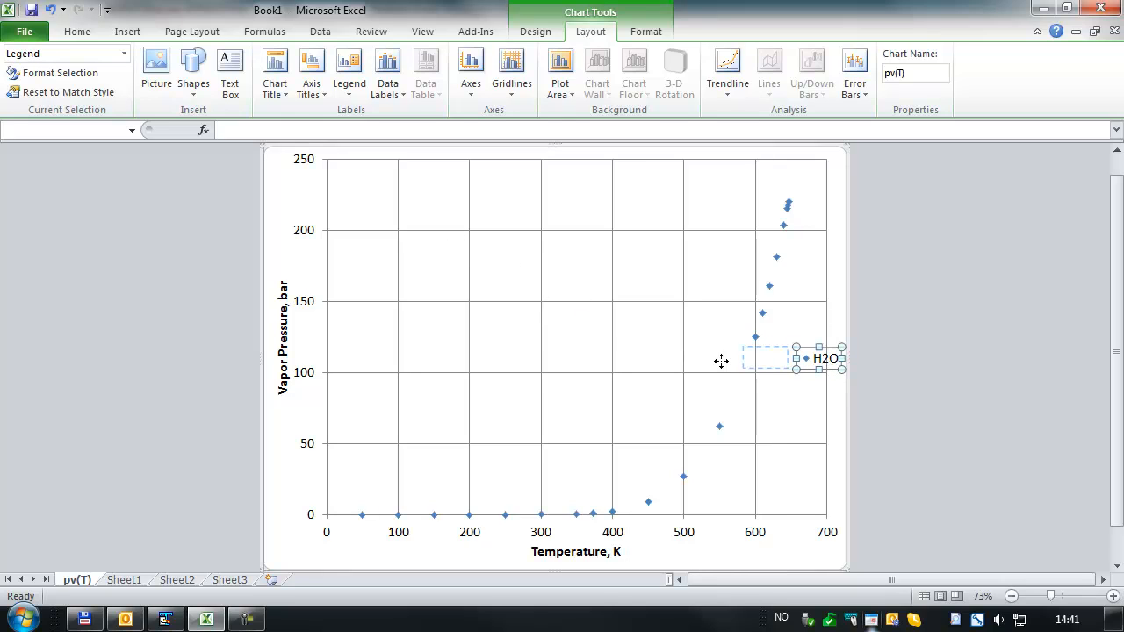
pyautogui.moveTo(429, 267); pyautogui.dragTo(419, 253)
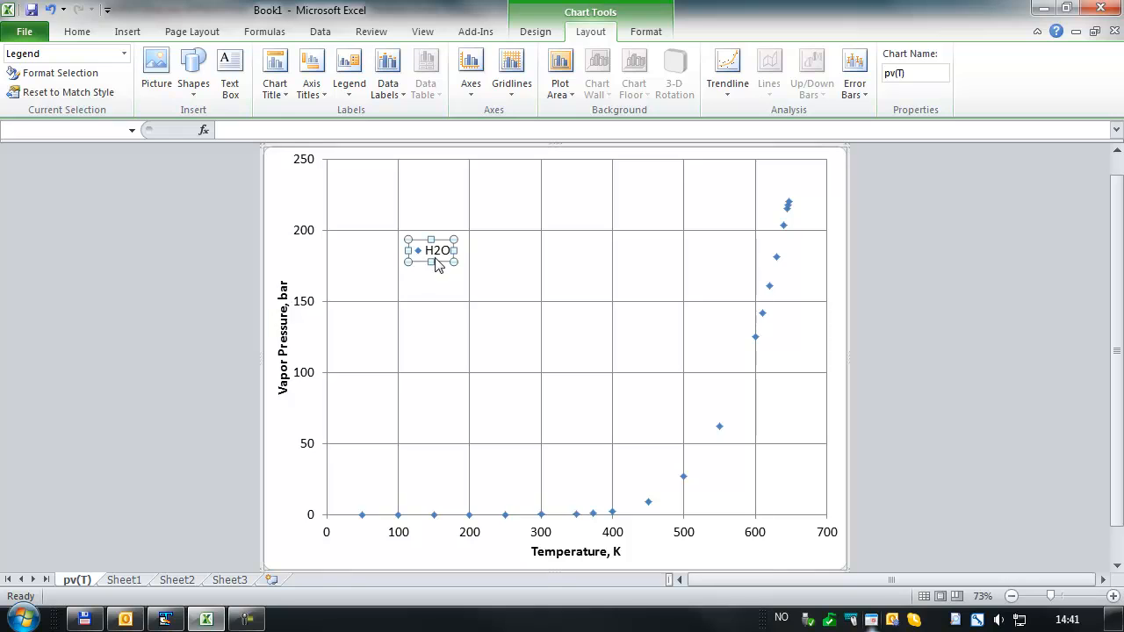
pyautogui.click(468, 278)
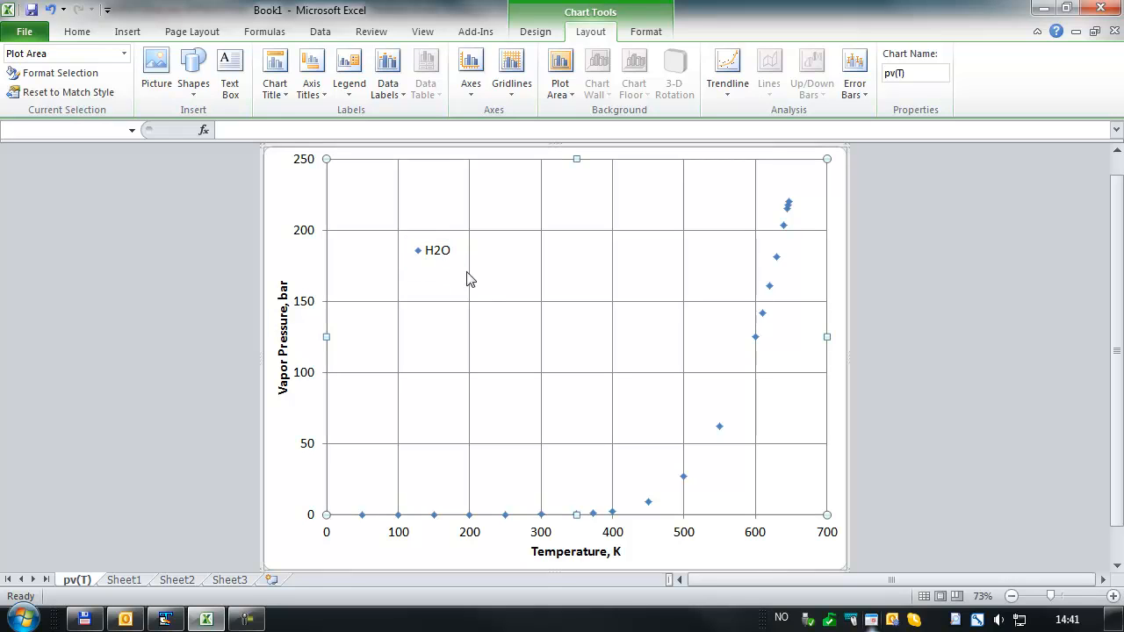
# Step: Shift the H2O legend slightly upward so it sits on the 200 bar gridline
pyautogui.click(442, 255)
pyautogui.rightClick(442, 254)
pyautogui.click(453, 259)
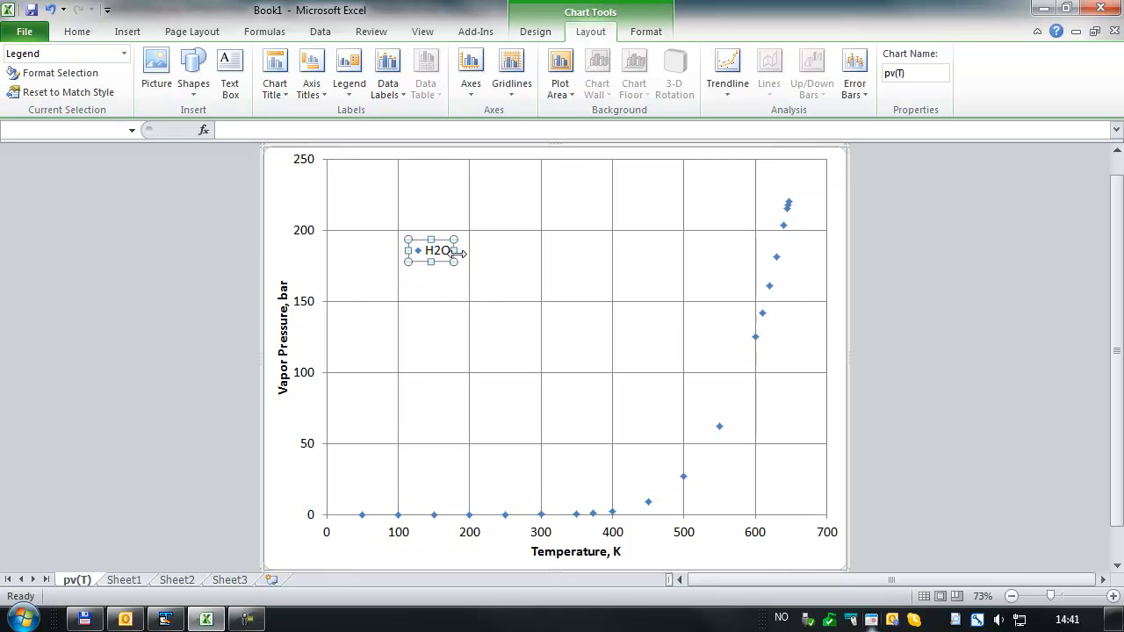
pyautogui.click(497, 260)
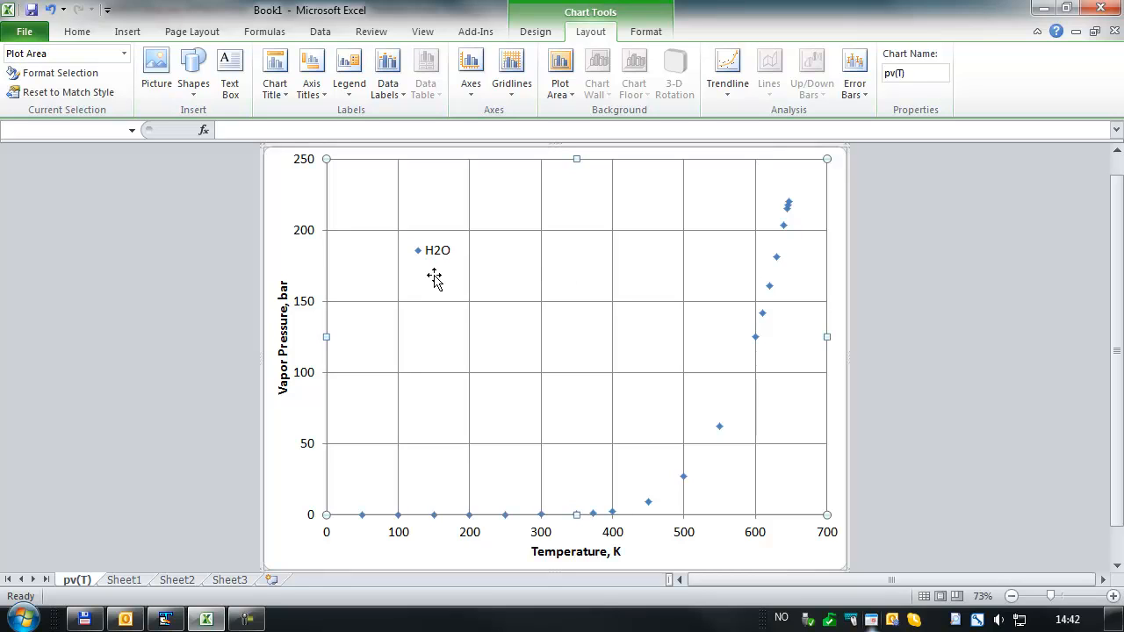
pyautogui.click(439, 256)
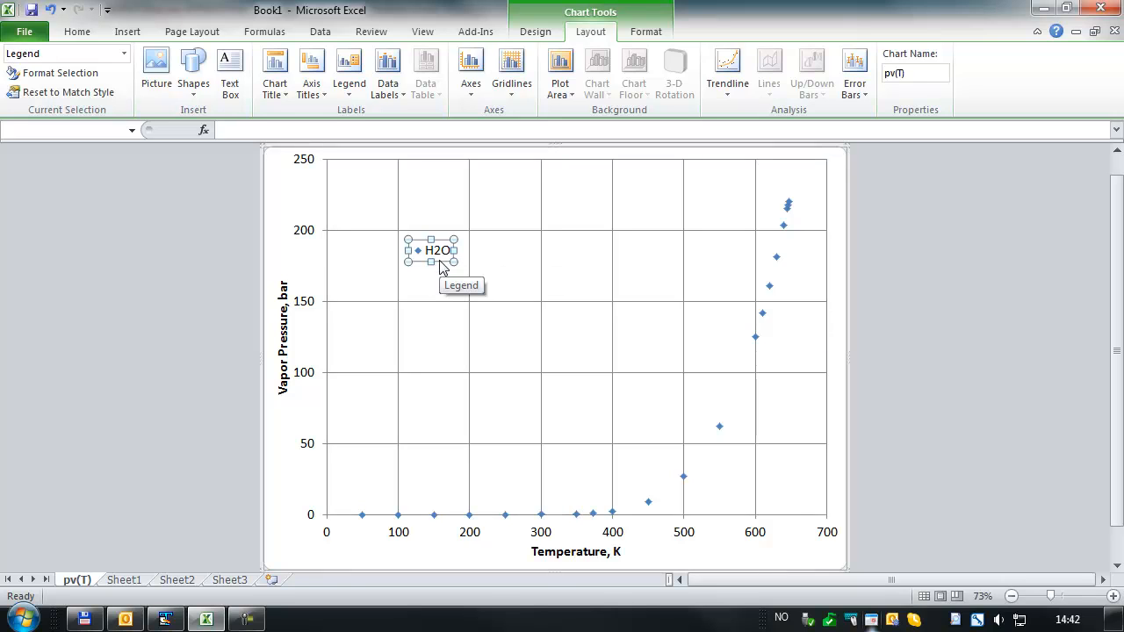
pyautogui.moveTo(444, 264); pyautogui.dragTo(448, 249)
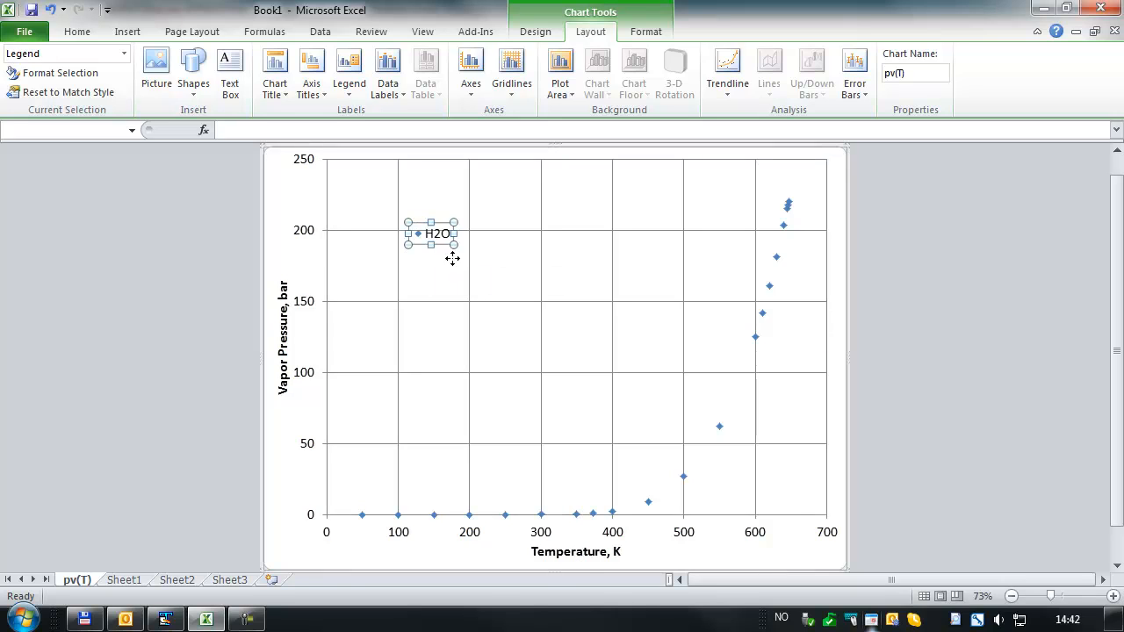
pyautogui.click(452, 258)
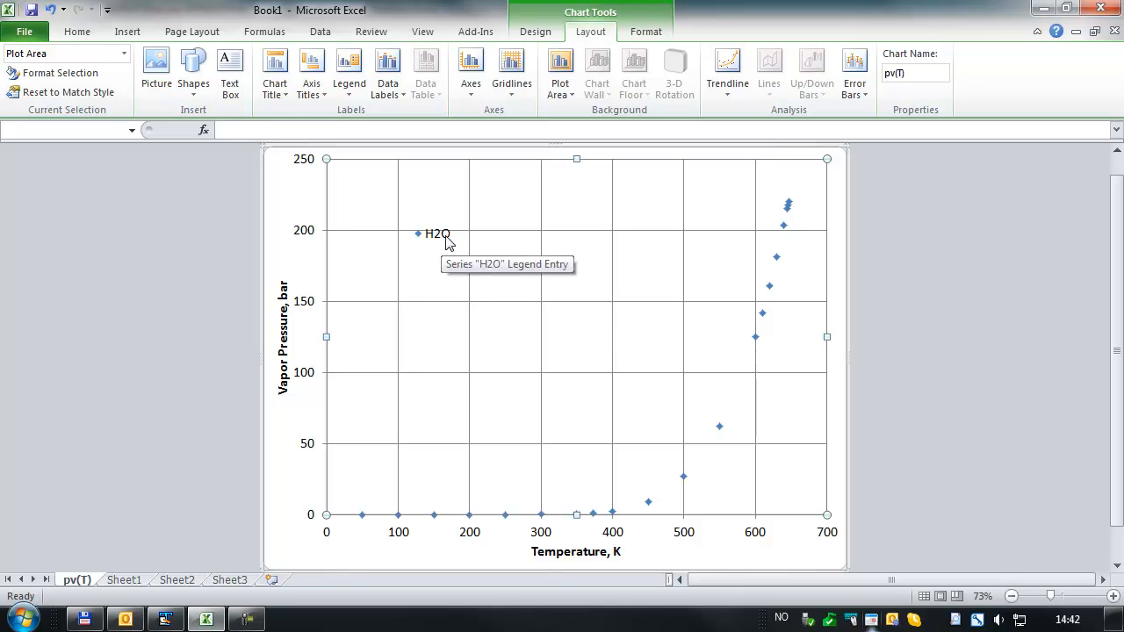
# Step: Give the H2O legend a solid white fill
pyautogui.click(436, 238)
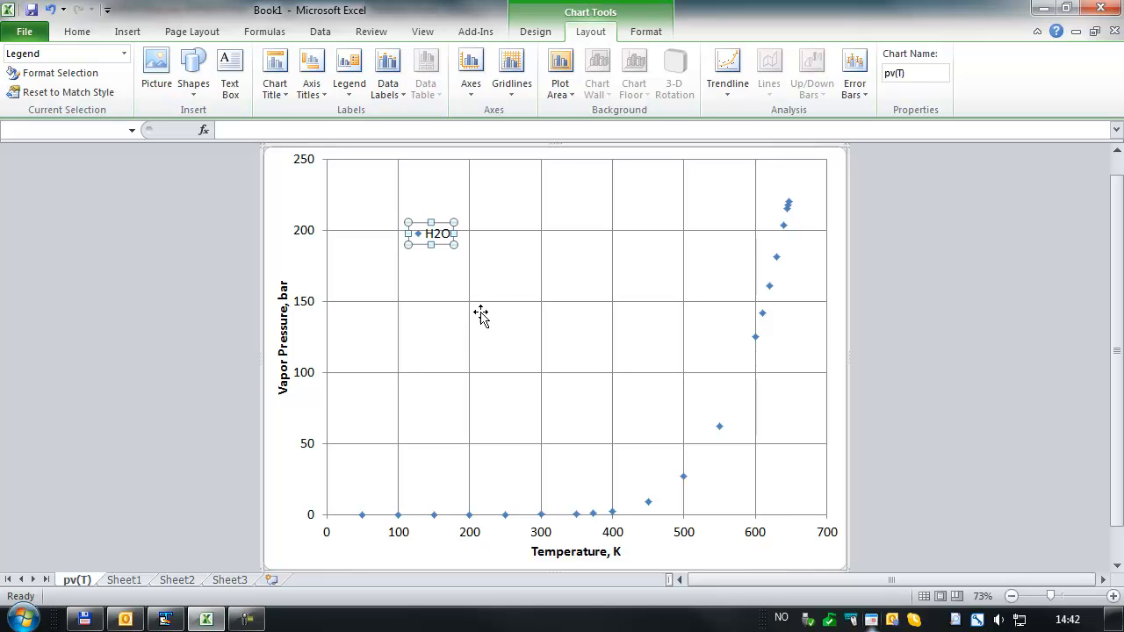
pyautogui.rightClick(443, 236)
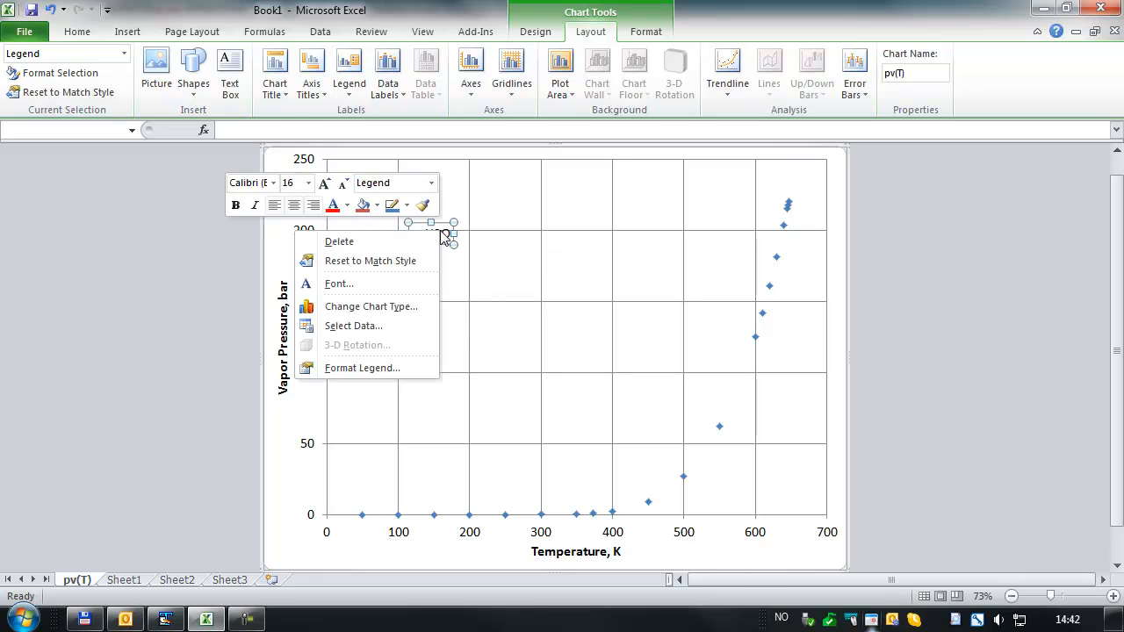
pyautogui.click(370, 376)
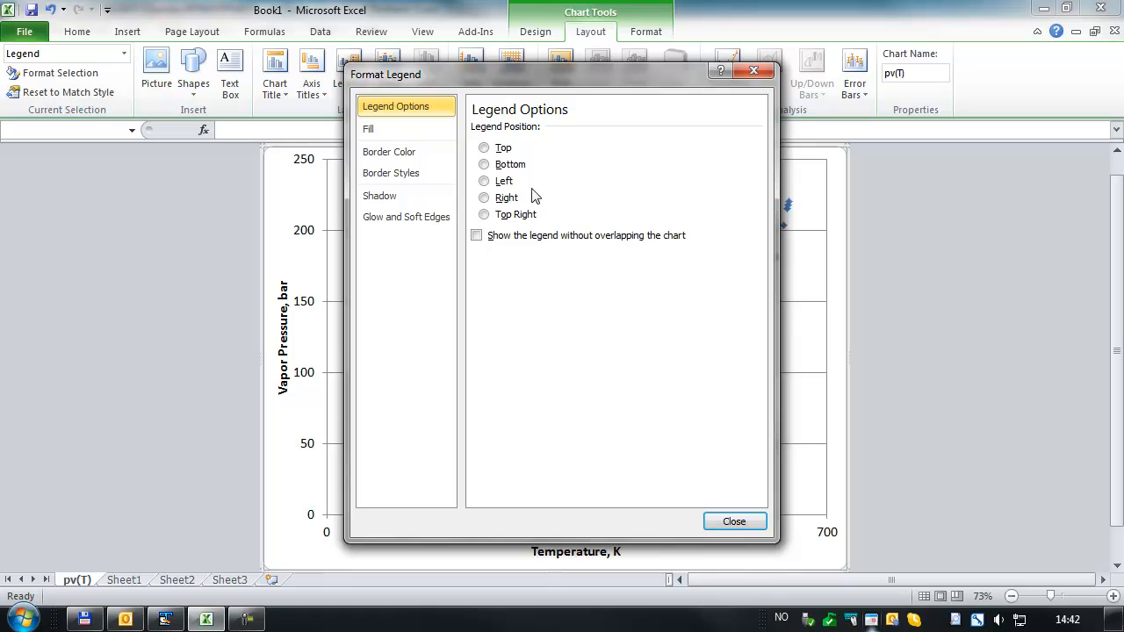
pyautogui.moveTo(485, 74); pyautogui.dragTo(595, 111)
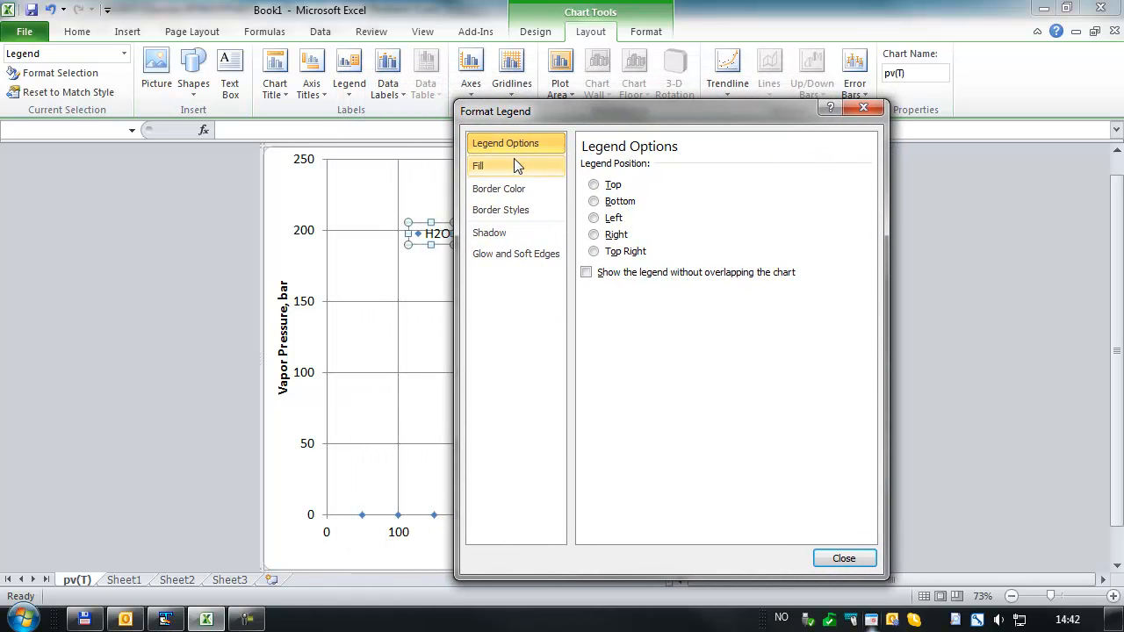
pyautogui.click(483, 169)
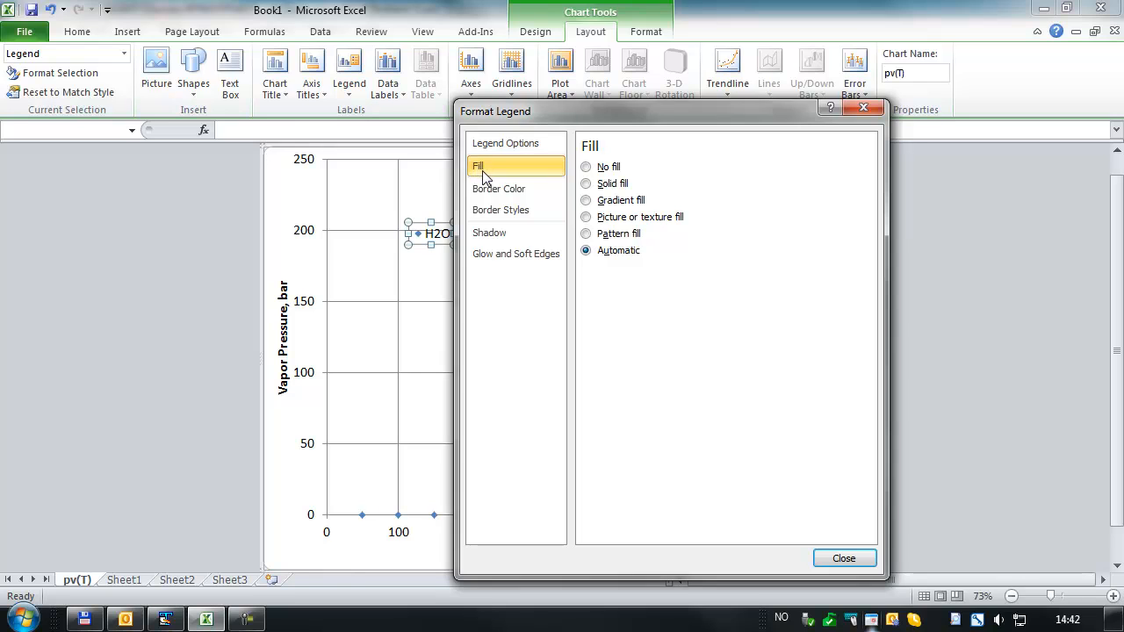
pyautogui.click(587, 184)
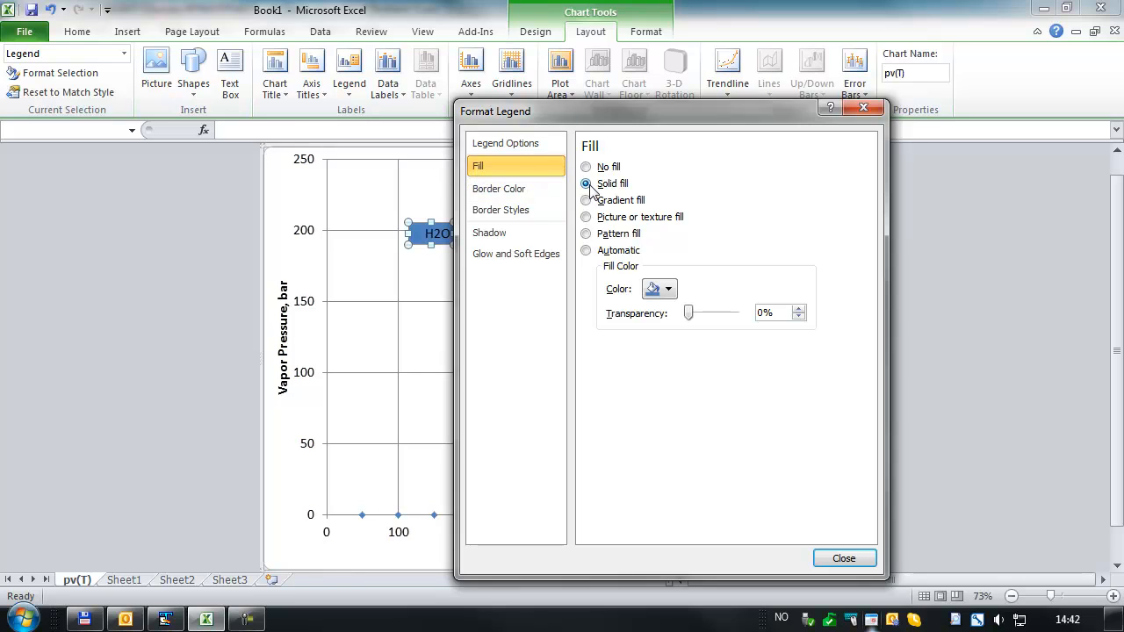
pyautogui.click(668, 289)
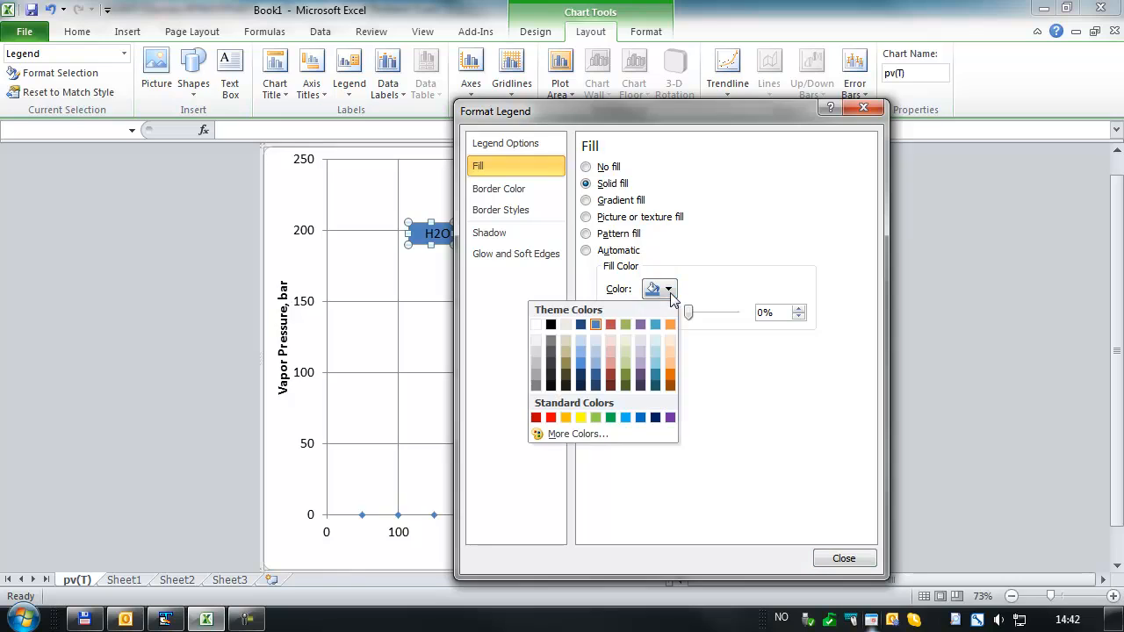
pyautogui.click(535, 325)
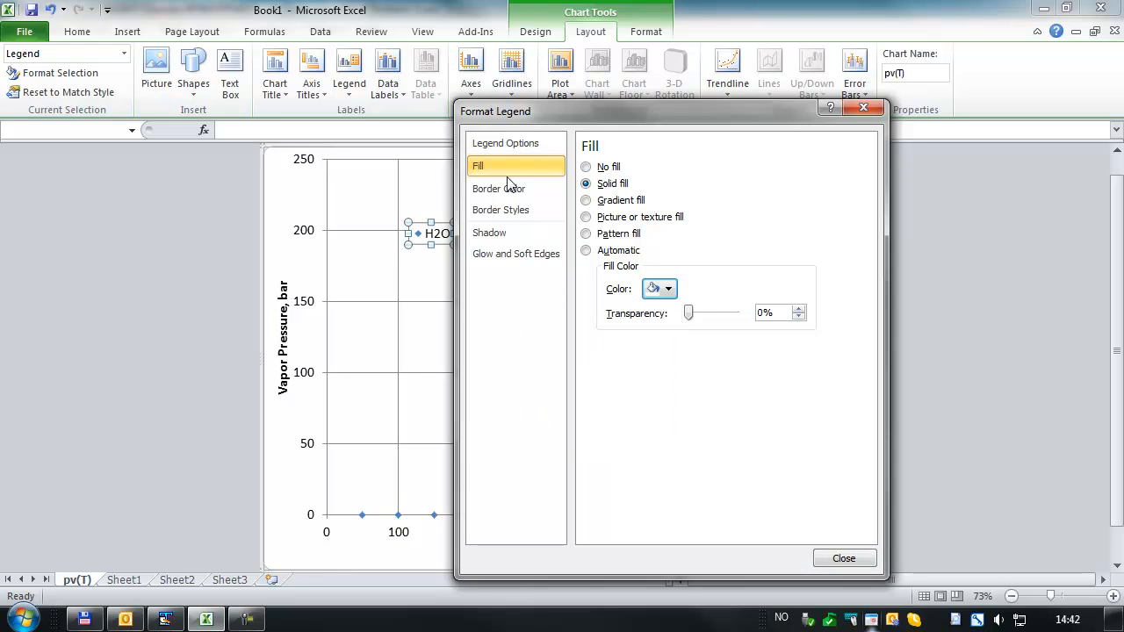
# Step: Give the H2O legend a solid black border line
pyautogui.click(539, 211)
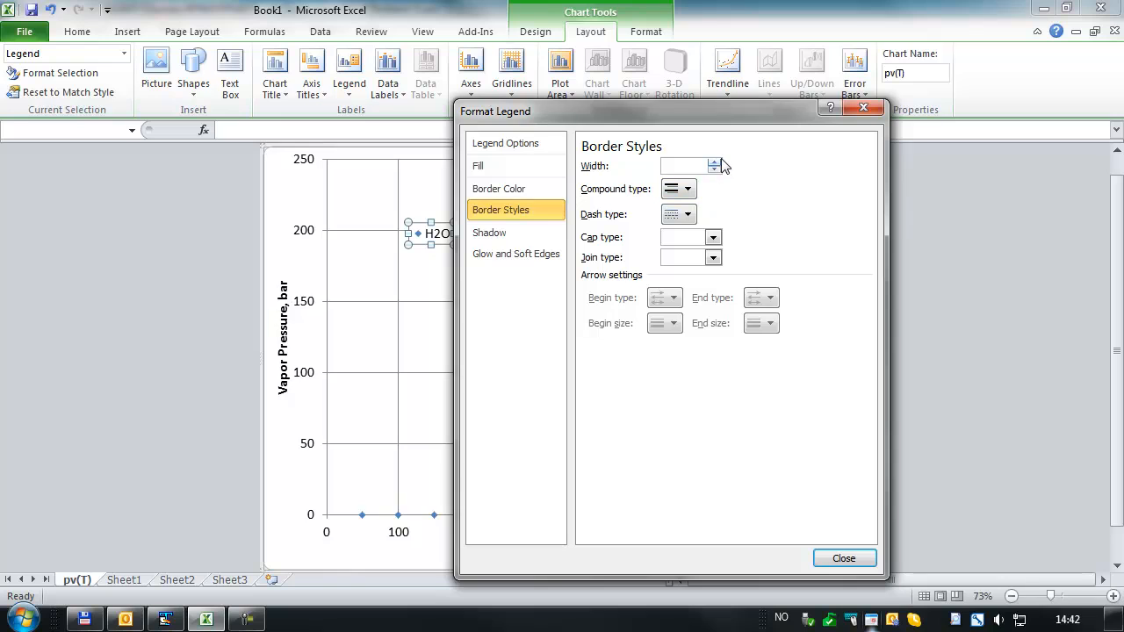
pyautogui.click(518, 188)
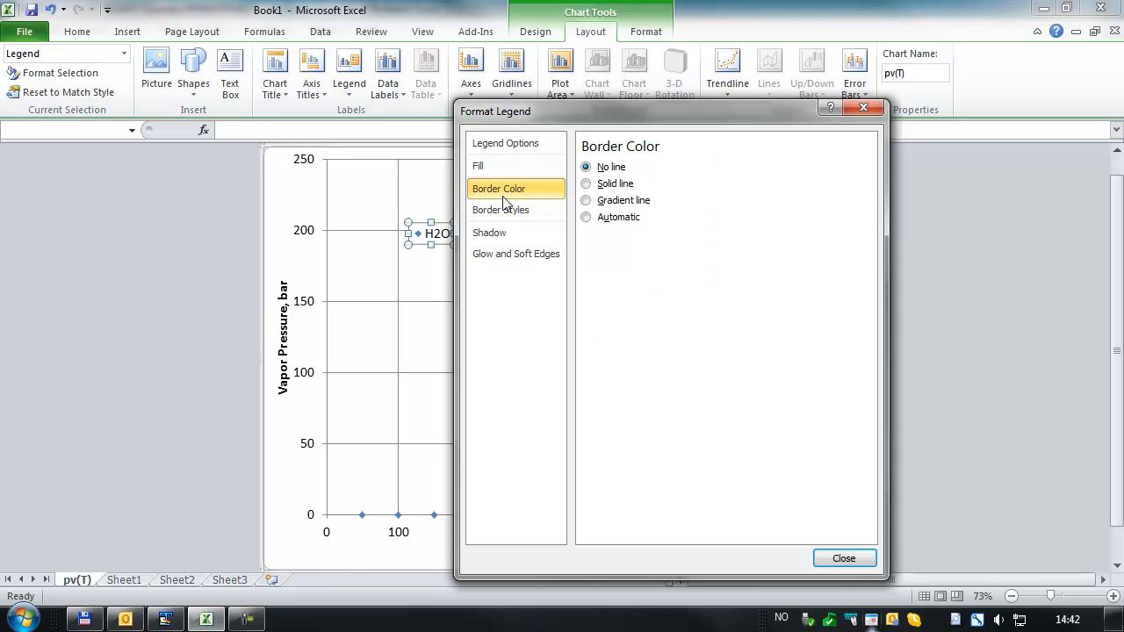
pyautogui.click(586, 183)
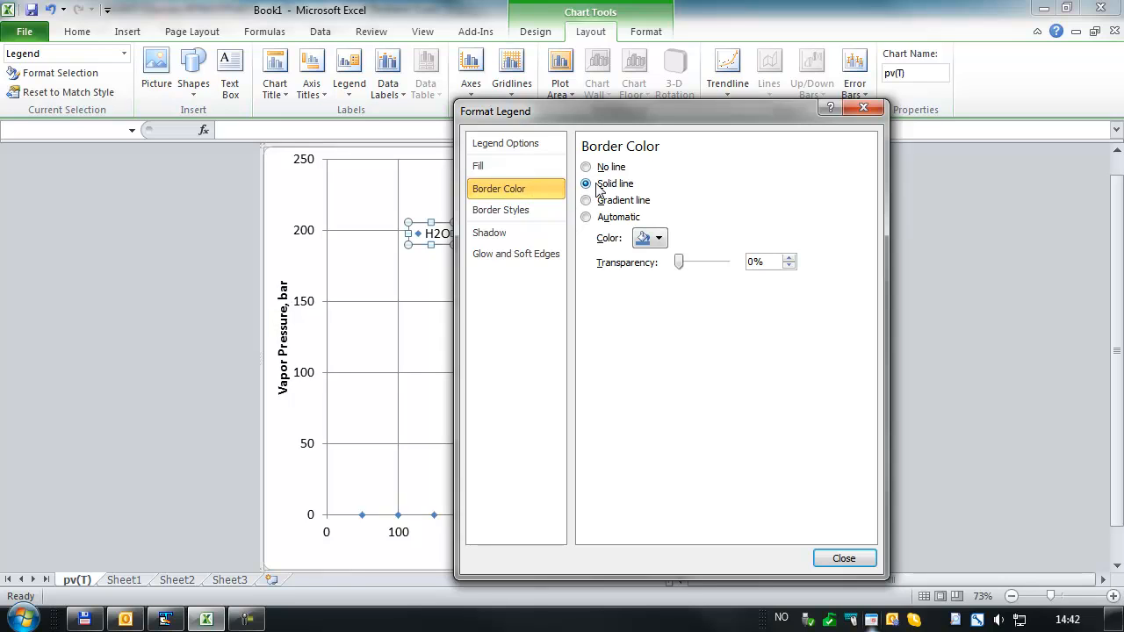
pyautogui.click(658, 239)
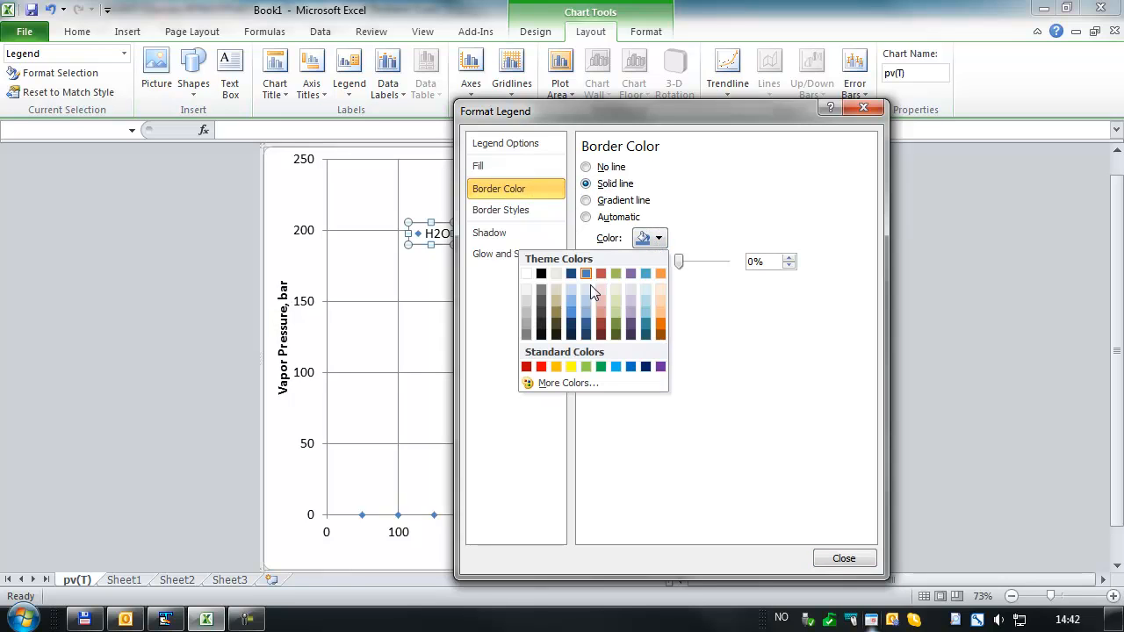
pyautogui.click(541, 273)
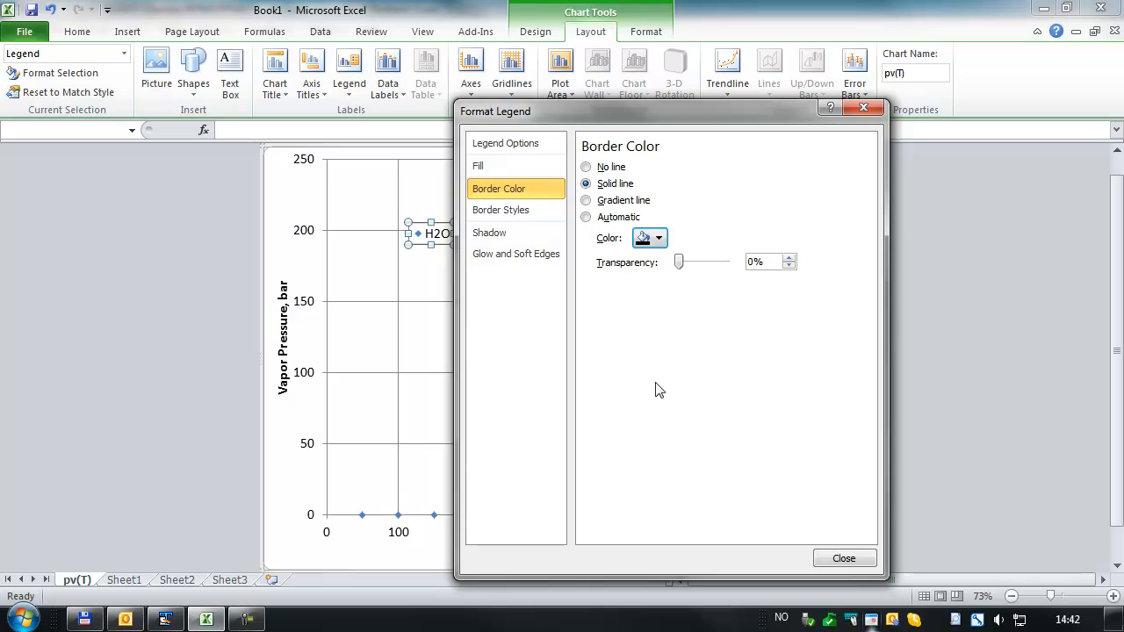
pyautogui.click(841, 560)
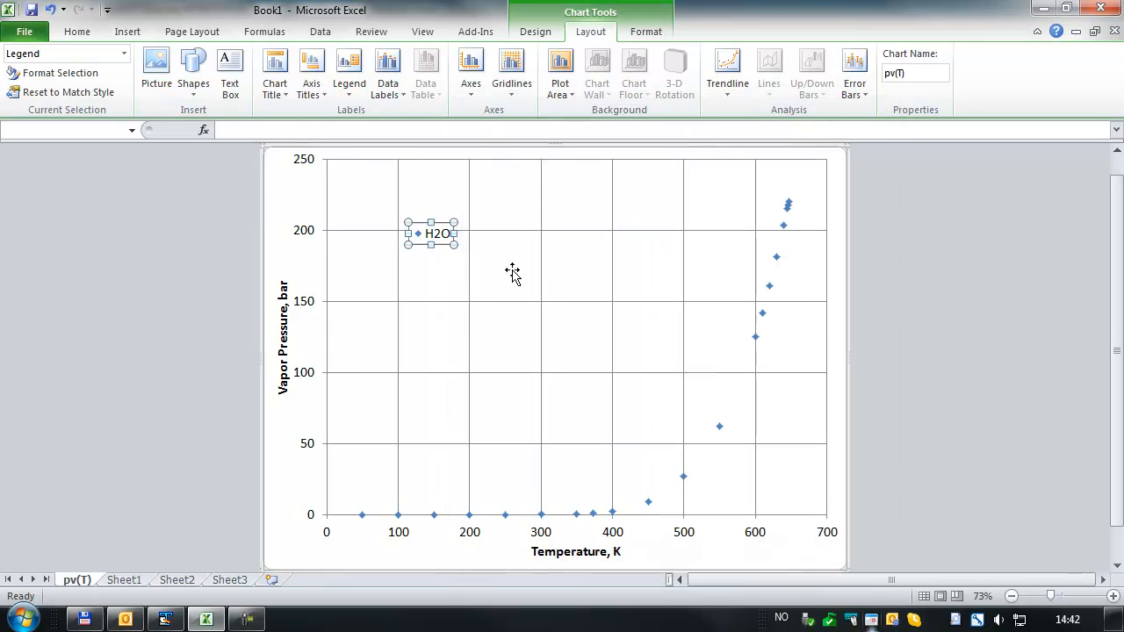
pyautogui.click(557, 301)
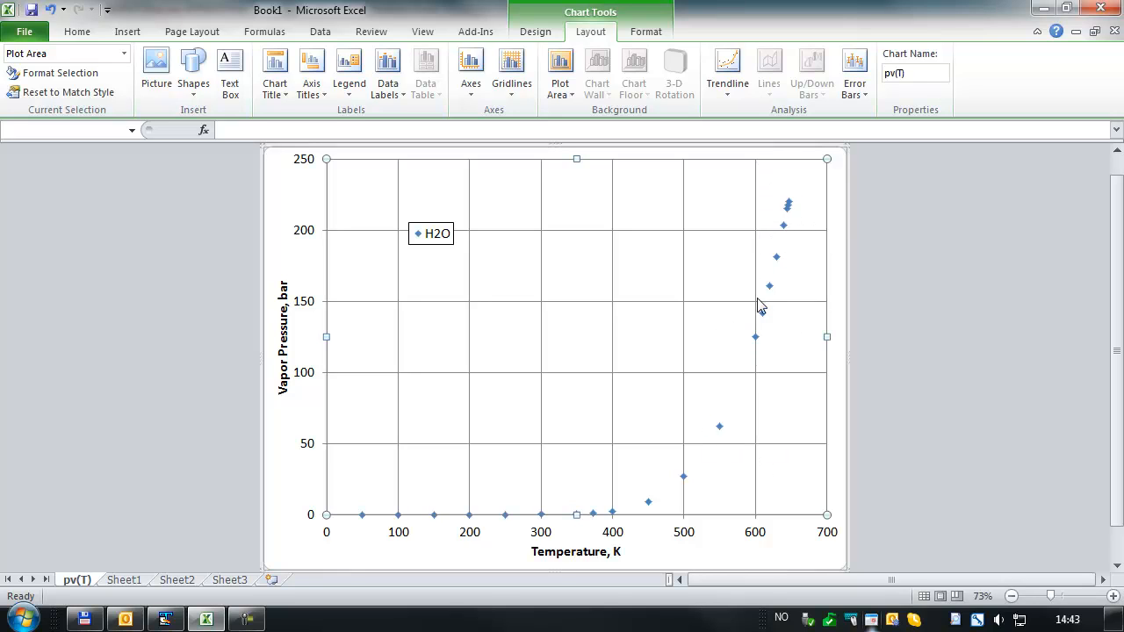
pyautogui.click(776, 258)
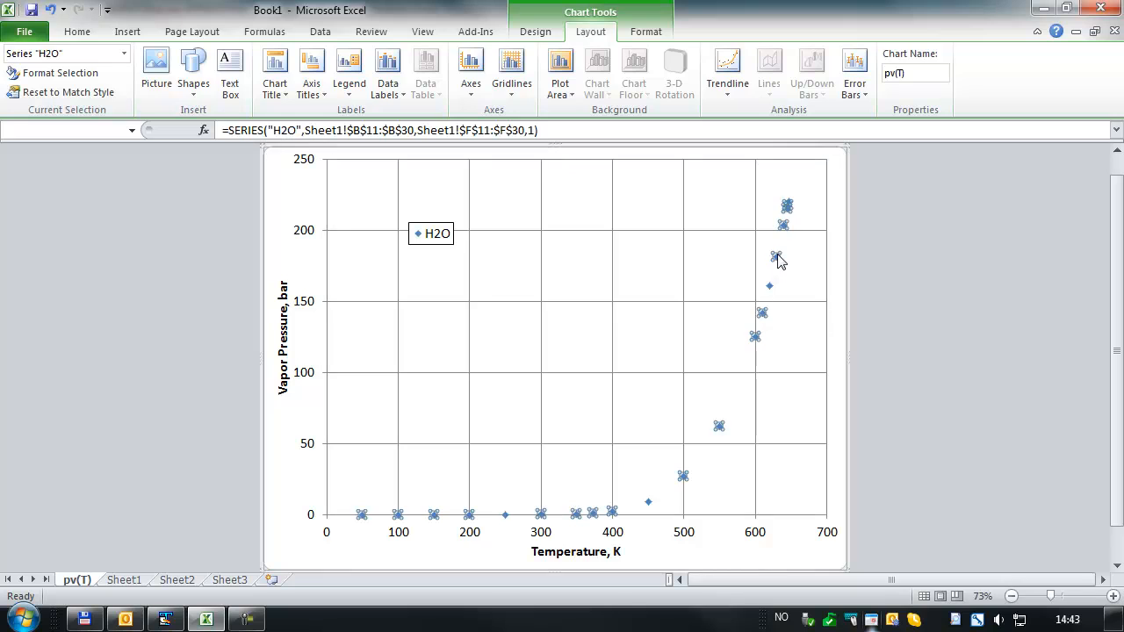
pyautogui.click(734, 286)
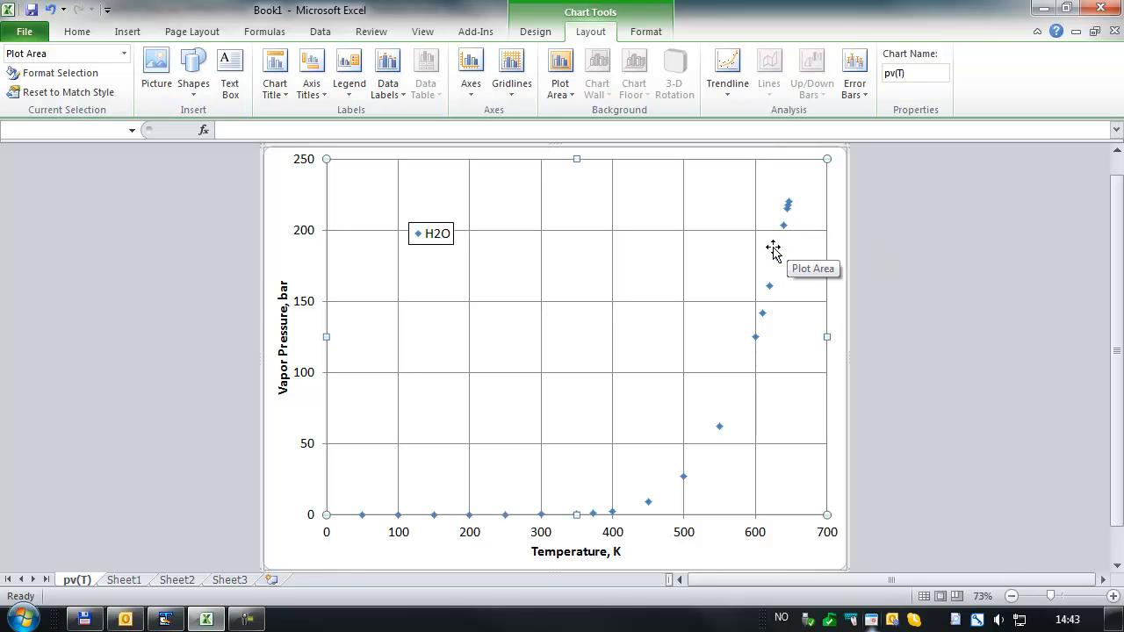
pyautogui.moveTo(777, 264)
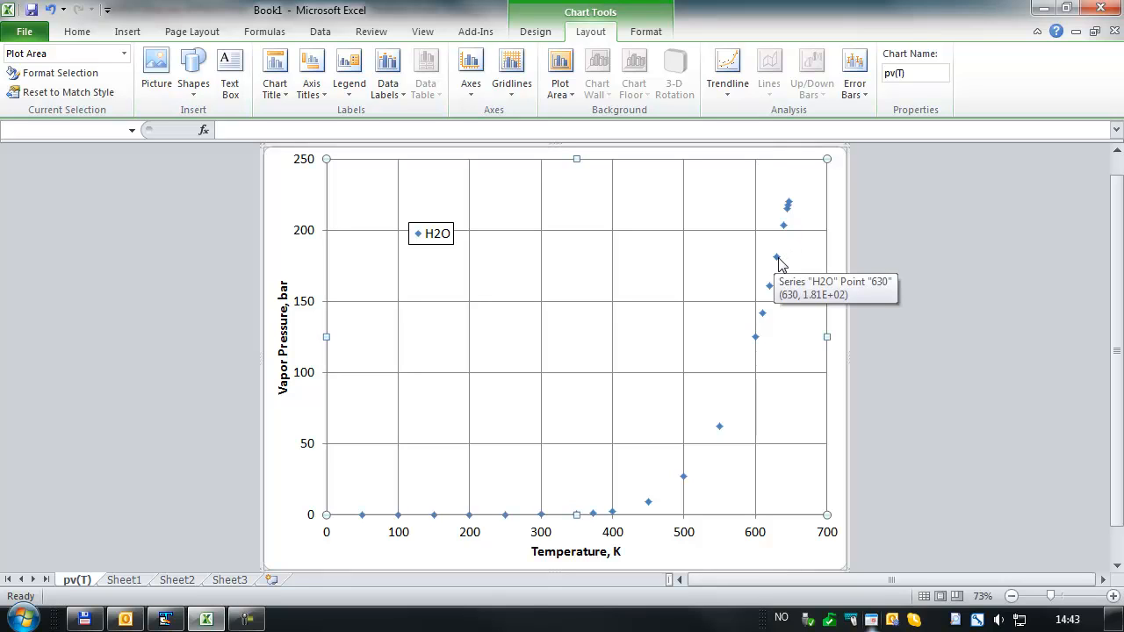
pyautogui.click(778, 259)
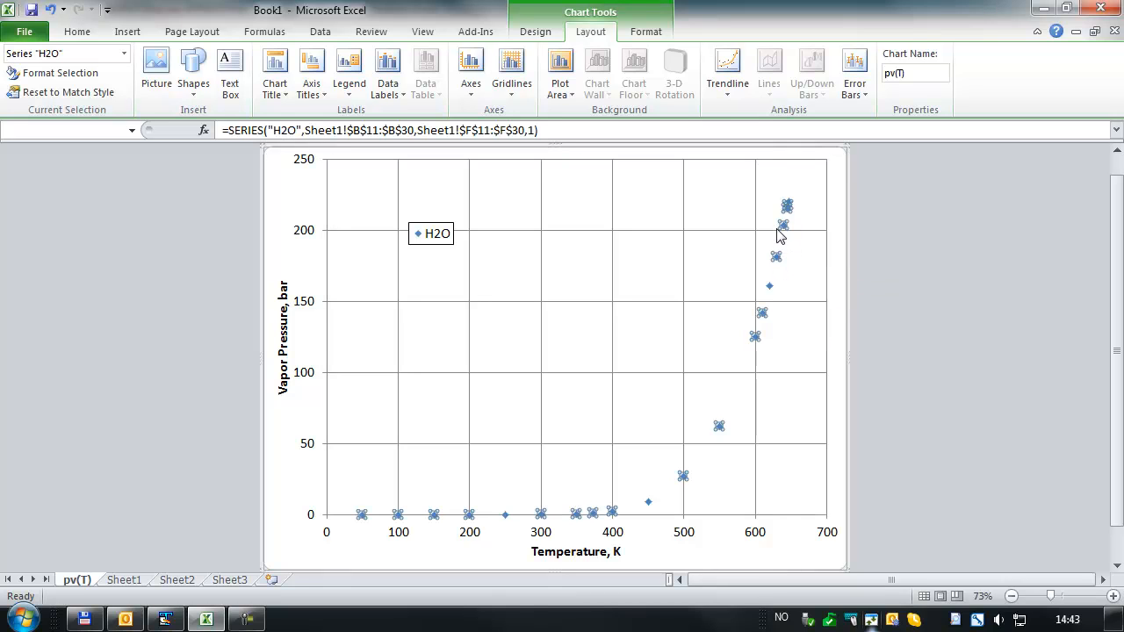
pyautogui.rightClick(776, 256)
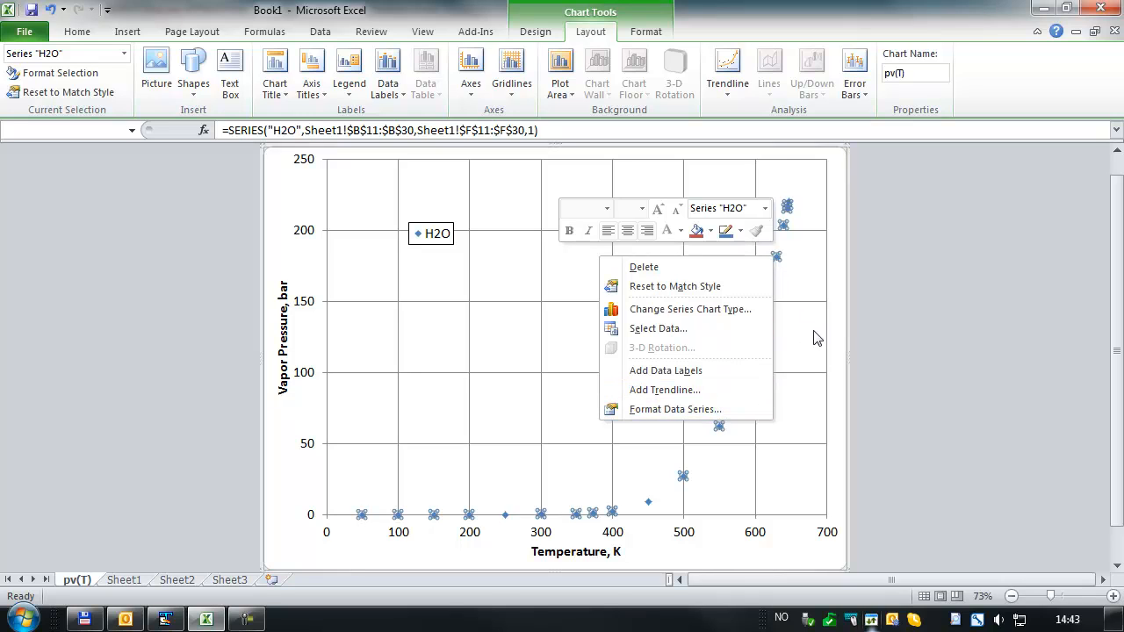
pyautogui.press('Escape')
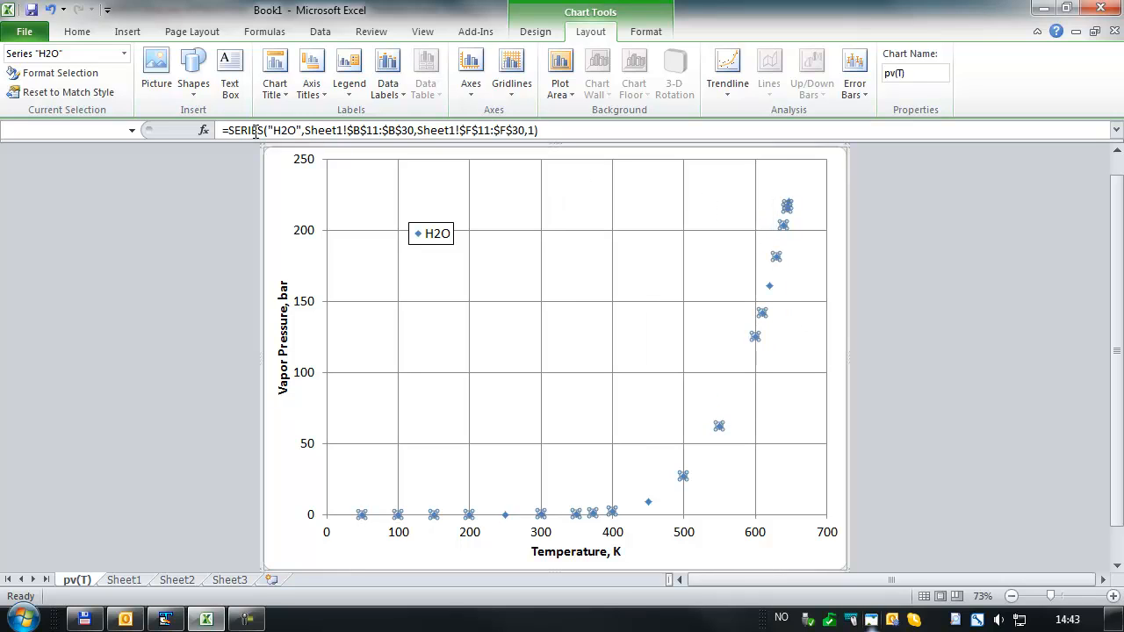
# Step: Change the H2O series markers to the built-in circle type with a solid white fill
pyautogui.click(123, 54)
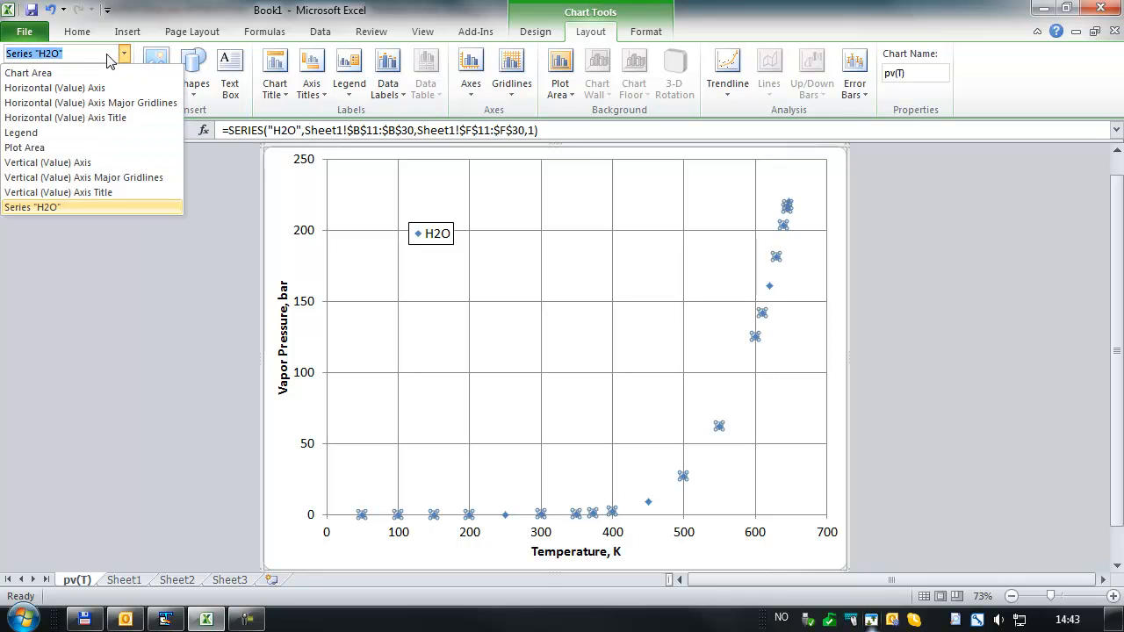
pyautogui.click(53, 209)
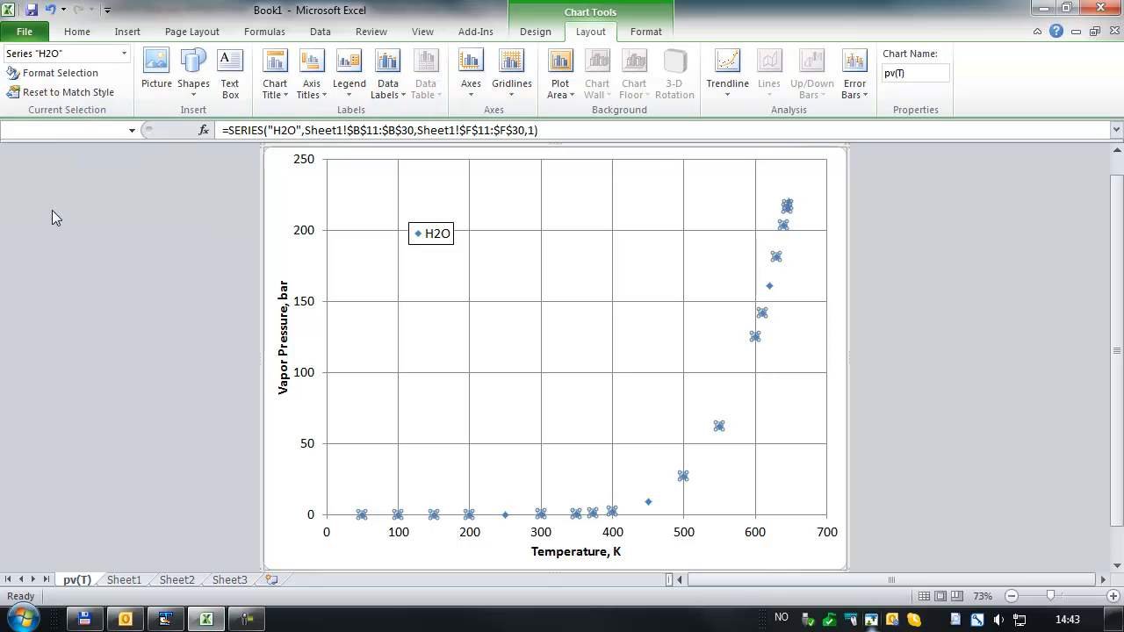
pyautogui.click(42, 77)
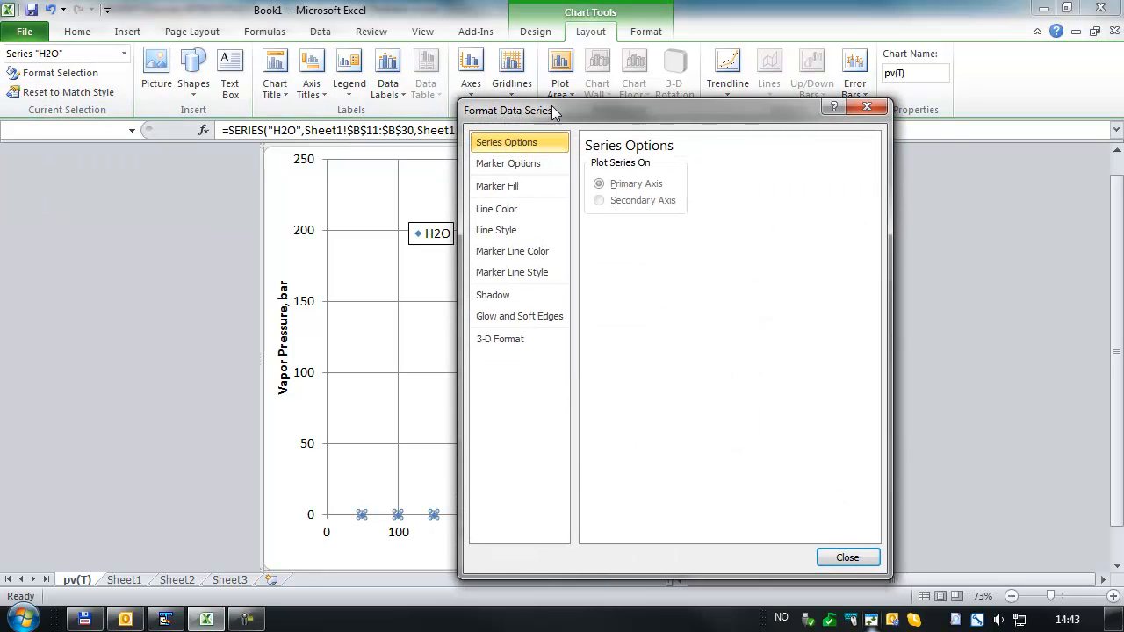
pyautogui.moveTo(553, 109); pyautogui.dragTo(601, 115)
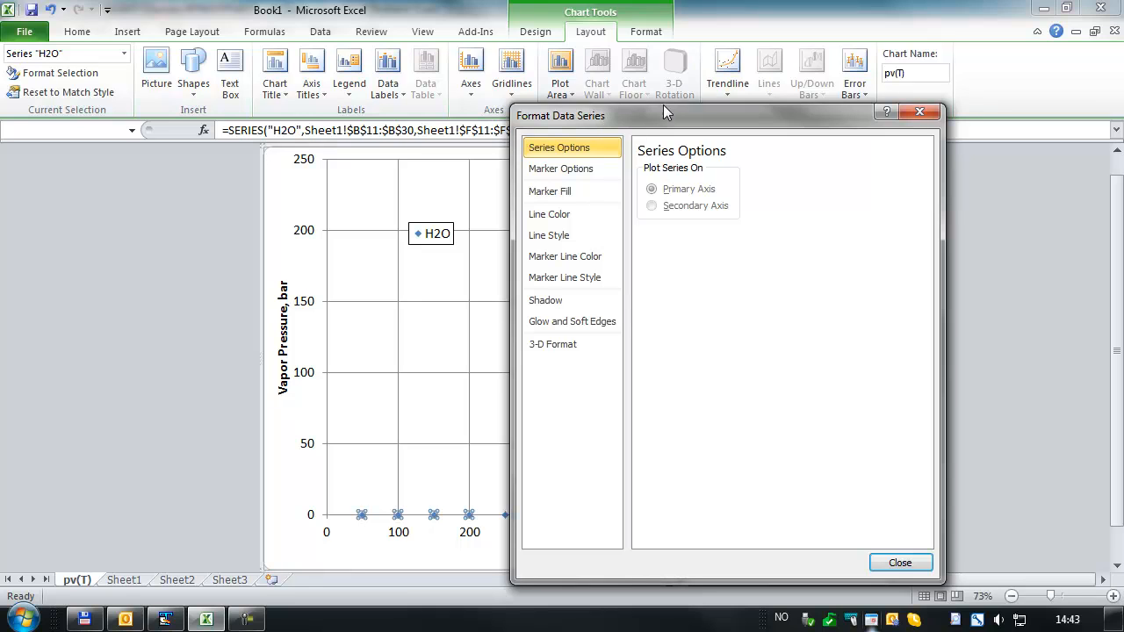
pyautogui.moveTo(664, 107); pyautogui.dragTo(194, 65)
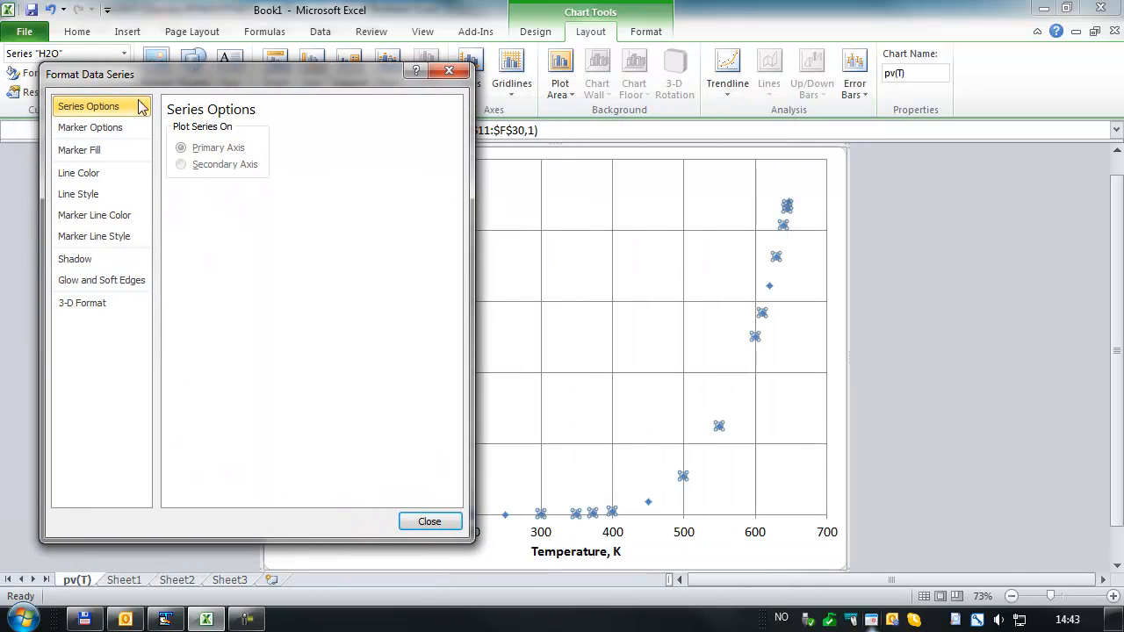
pyautogui.click(73, 133)
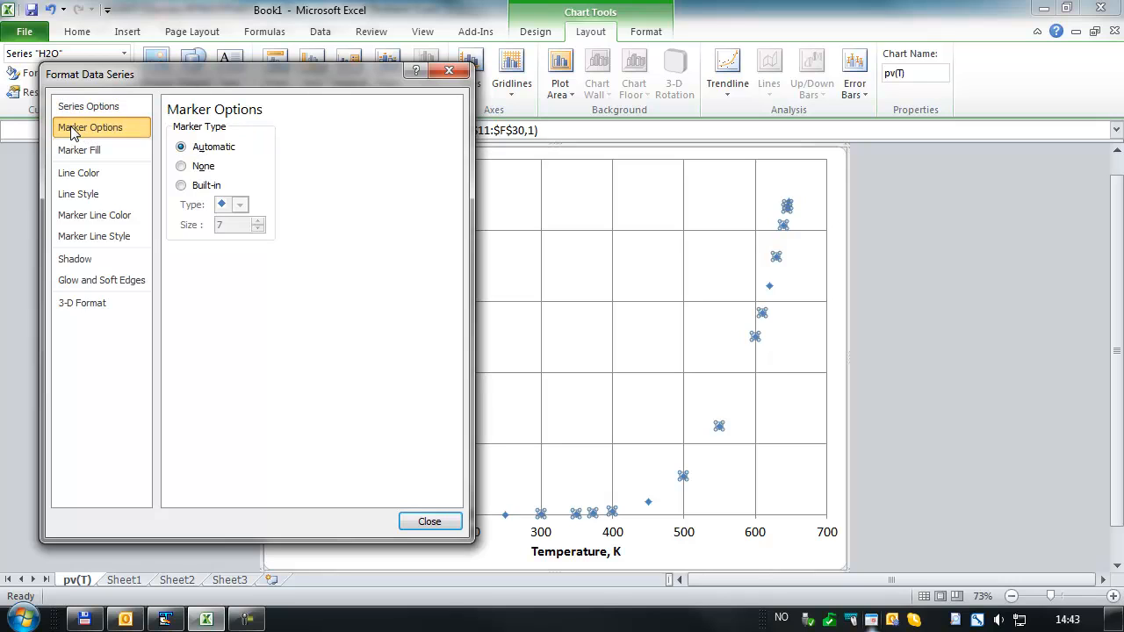
pyautogui.click(182, 186)
pyautogui.click(240, 204)
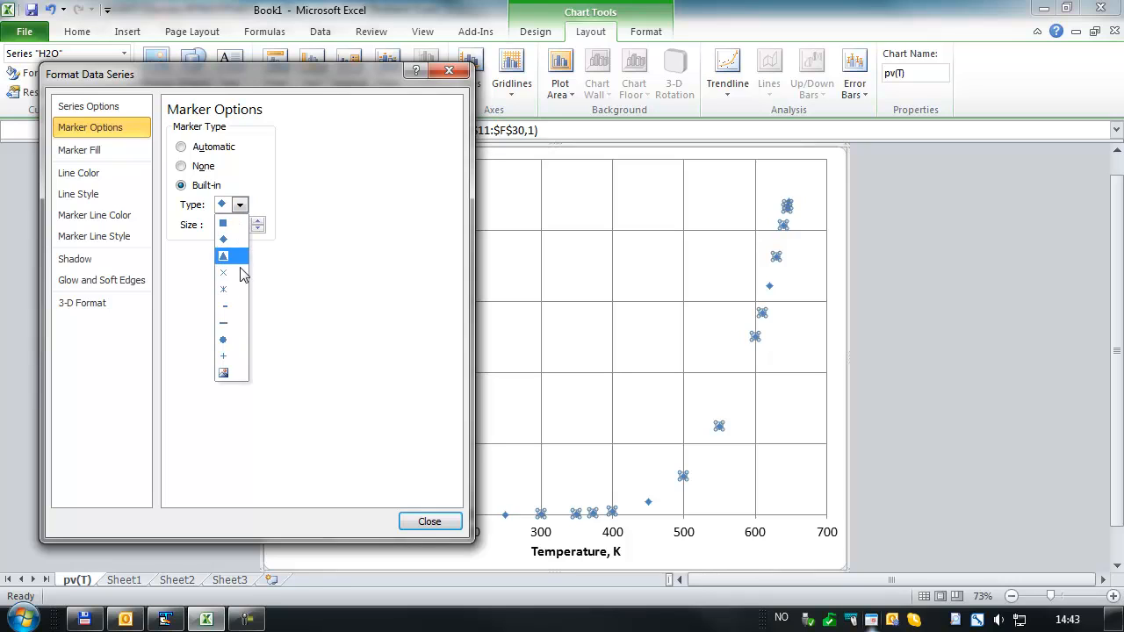
pyautogui.click(242, 342)
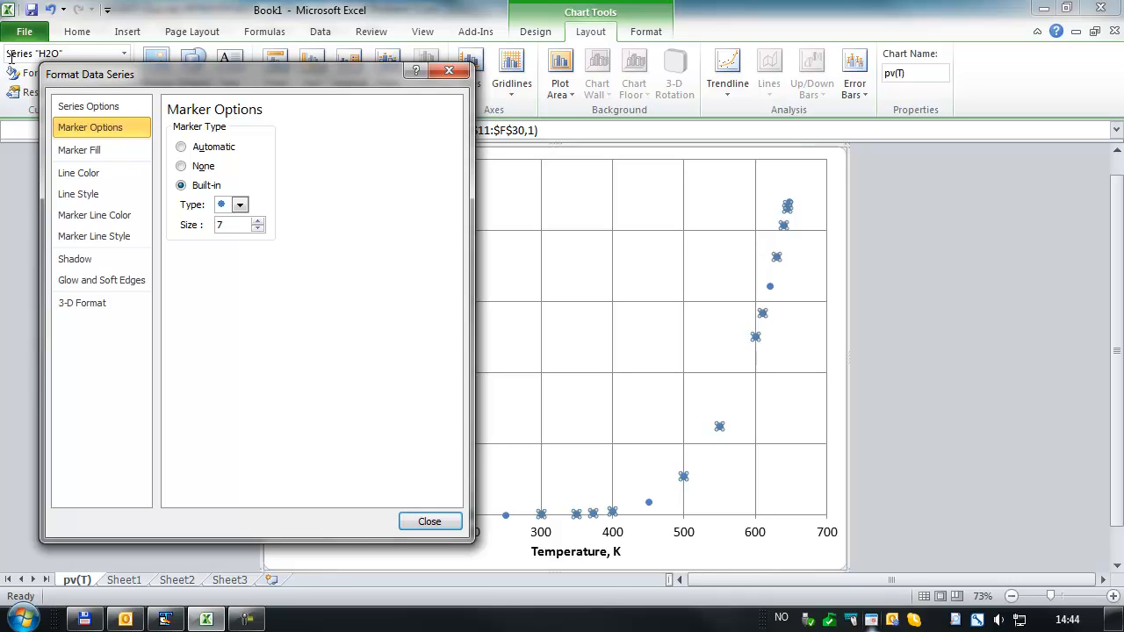
pyautogui.click(67, 160)
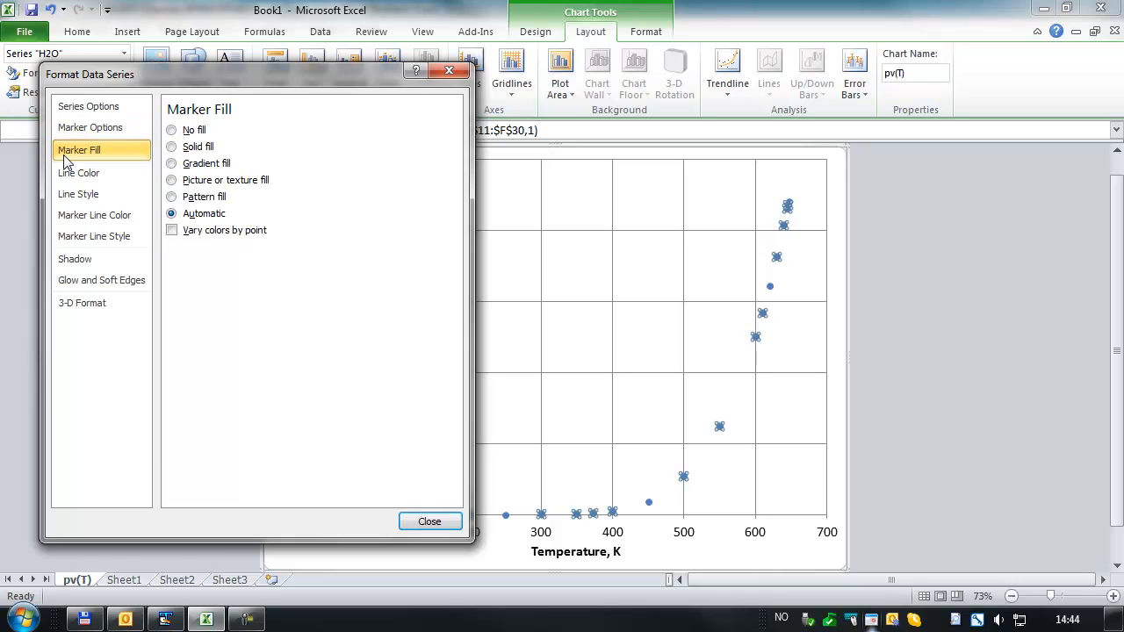
pyautogui.click(185, 151)
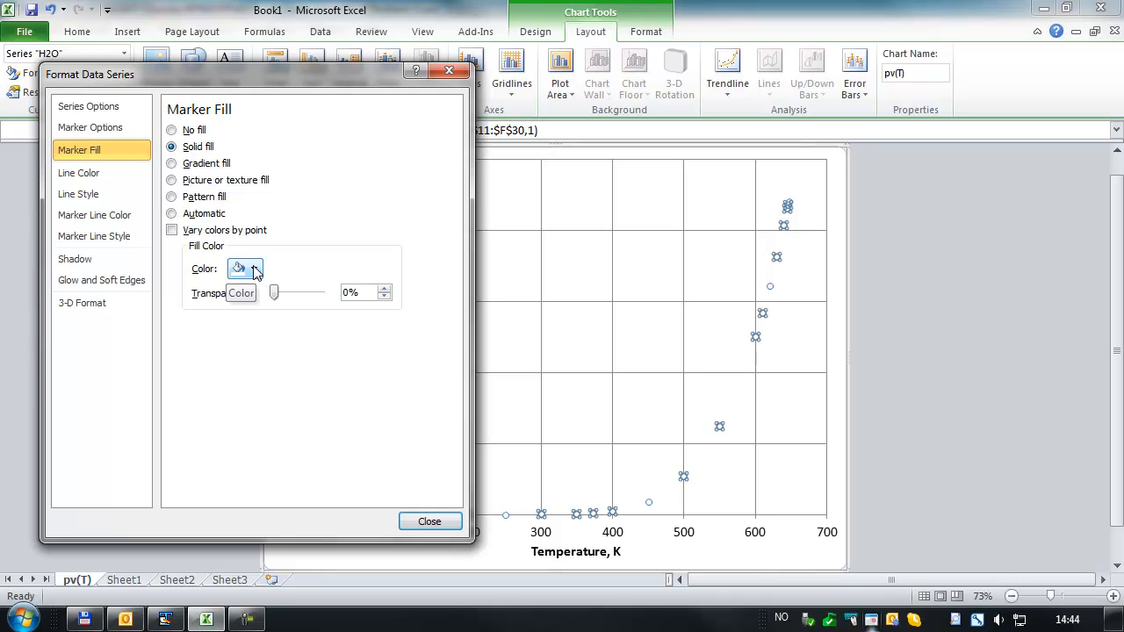
# Step: Connect the H2O data points with a solid black line 3.25 pt wide
pyautogui.click(102, 173)
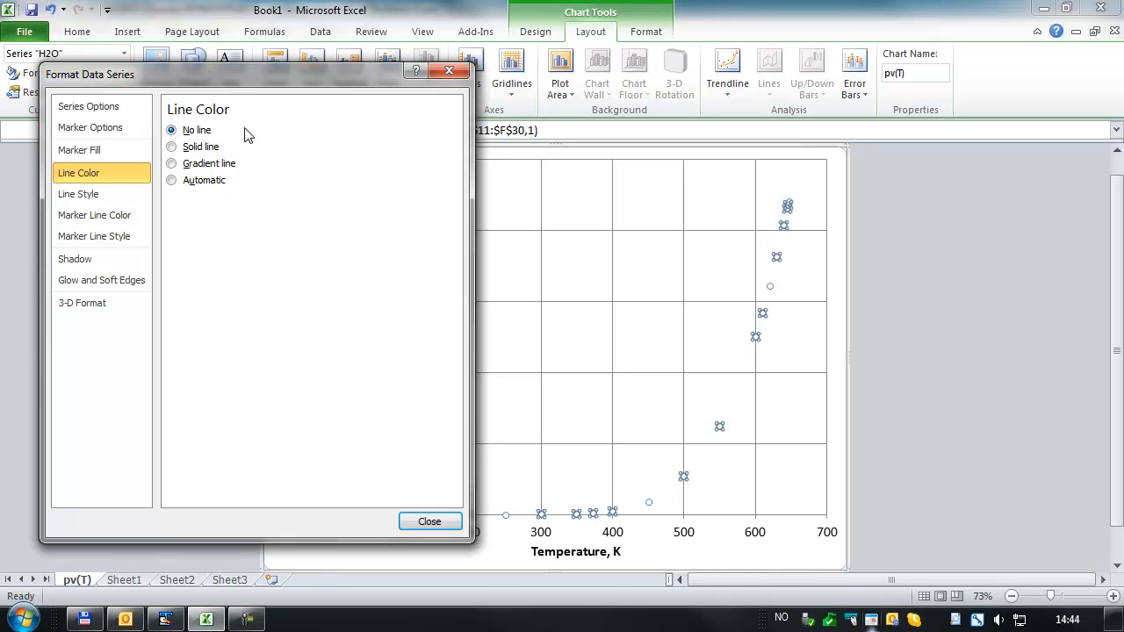
pyautogui.click(172, 147)
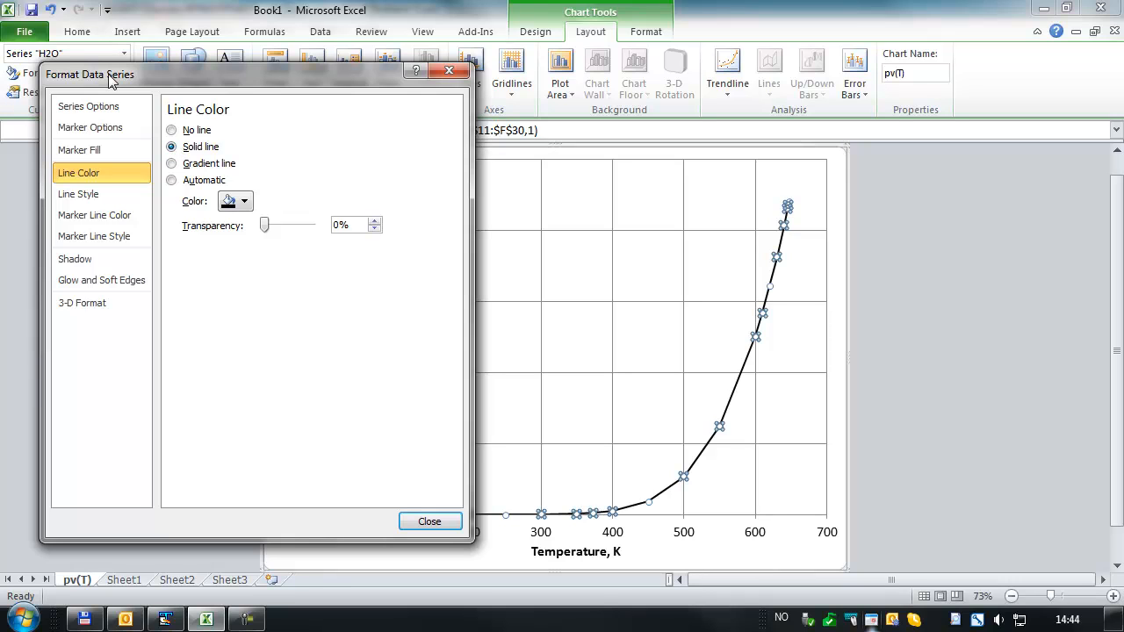
pyautogui.click(77, 197)
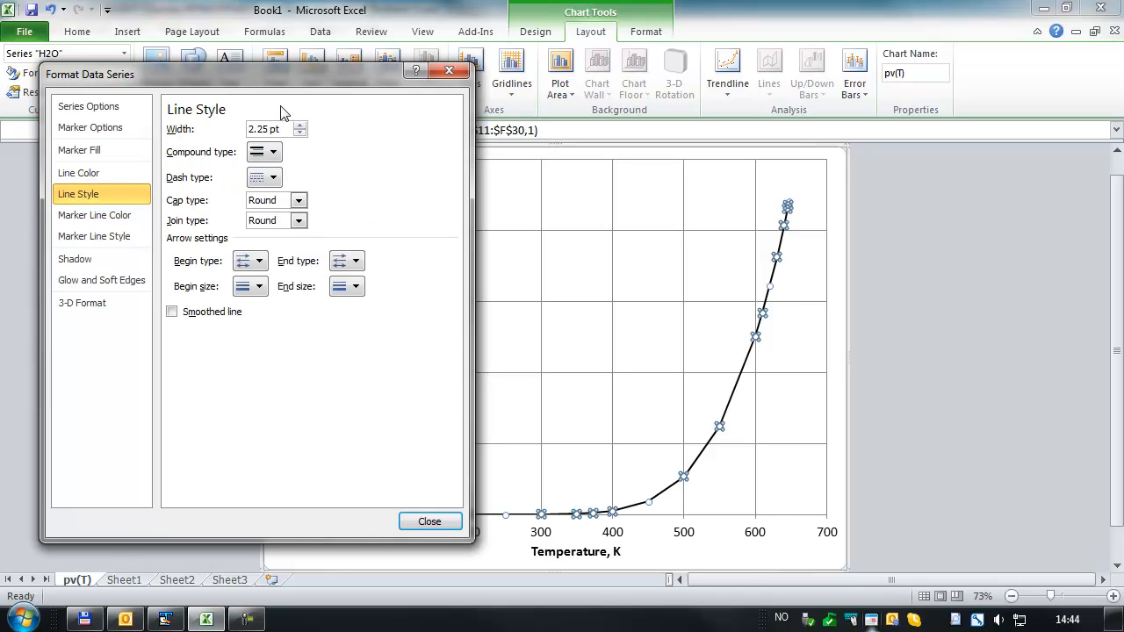
pyautogui.click(299, 127)
pyautogui.click(299, 127)
pyautogui.click(299, 126)
pyautogui.click(299, 126)
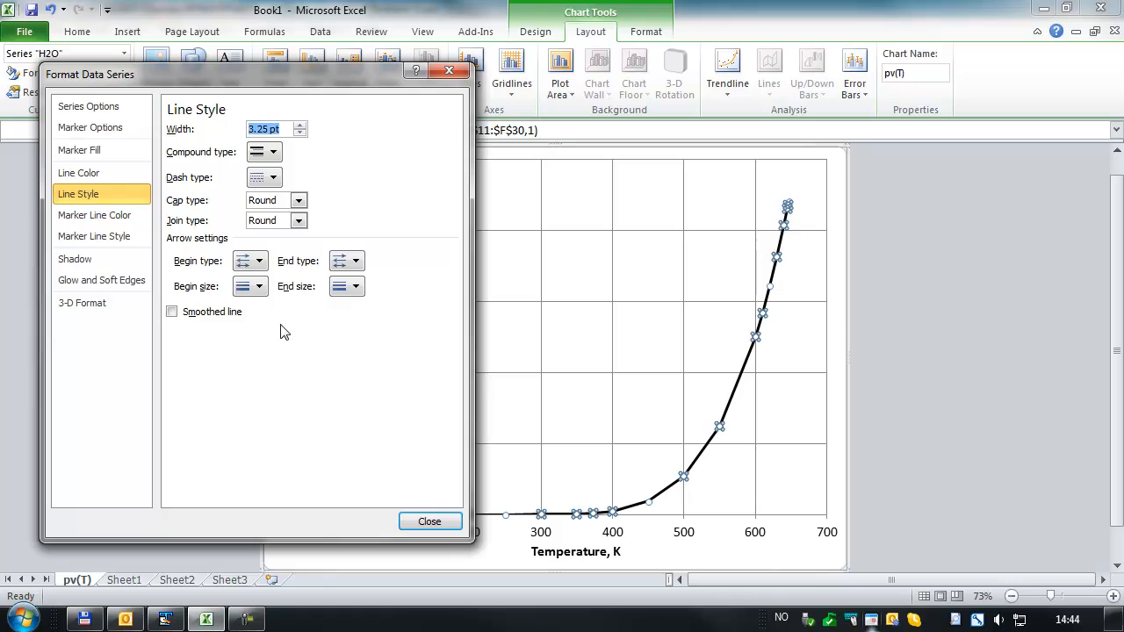
pyautogui.click(428, 523)
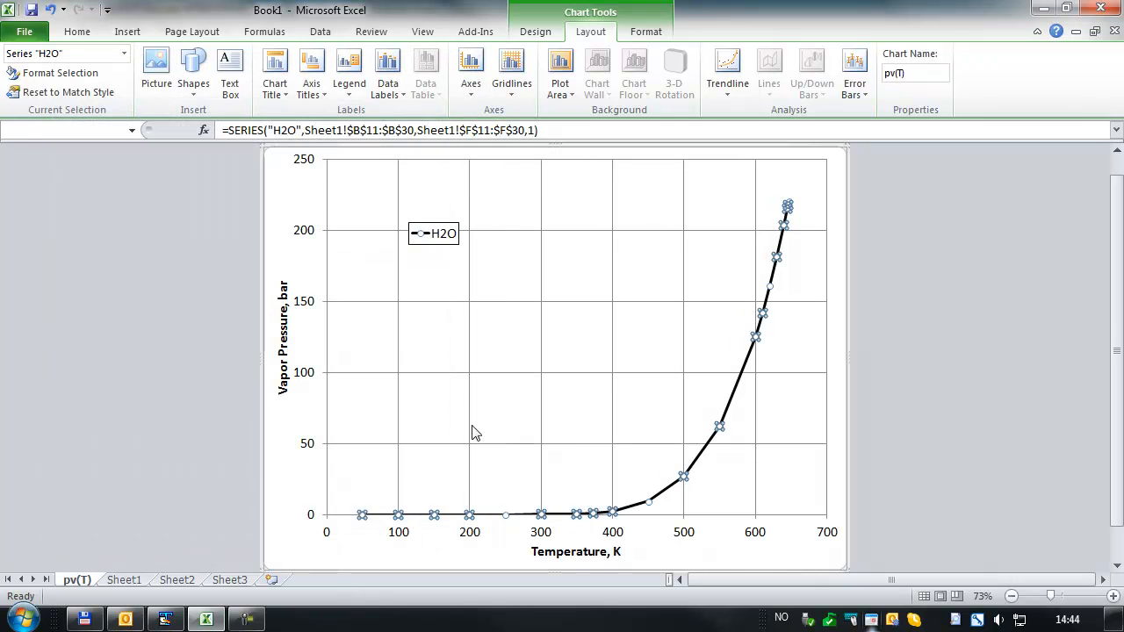
pyautogui.click(491, 424)
pyautogui.click(937, 408)
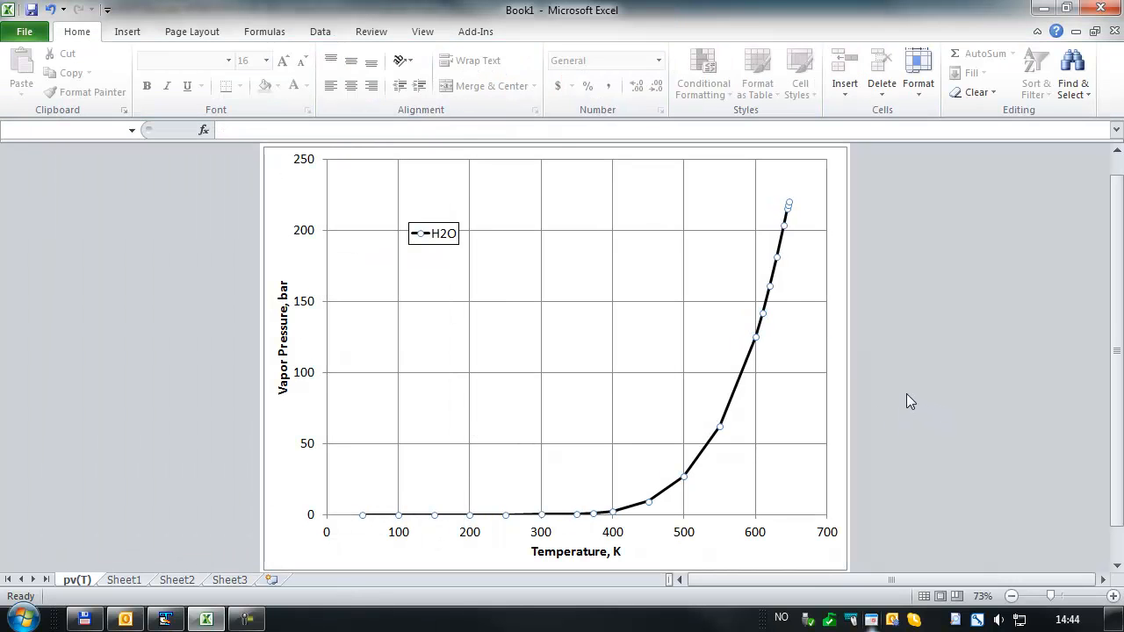
# Step: Set the H2O series marker outlines to a solid black line
pyautogui.moveTo(717, 435)
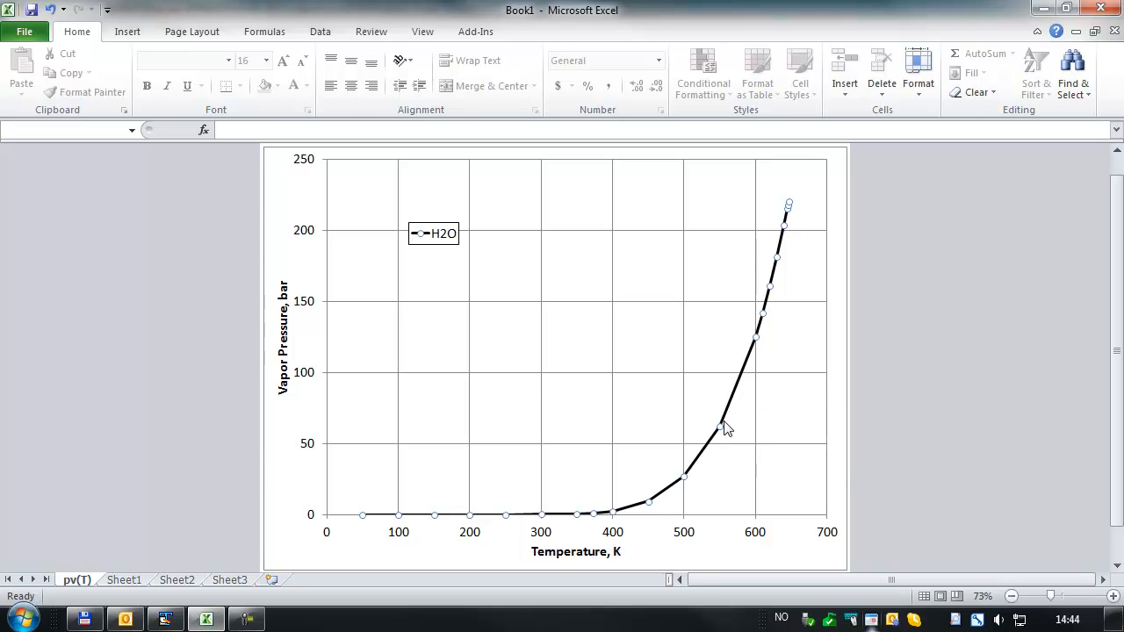
pyautogui.click(721, 425)
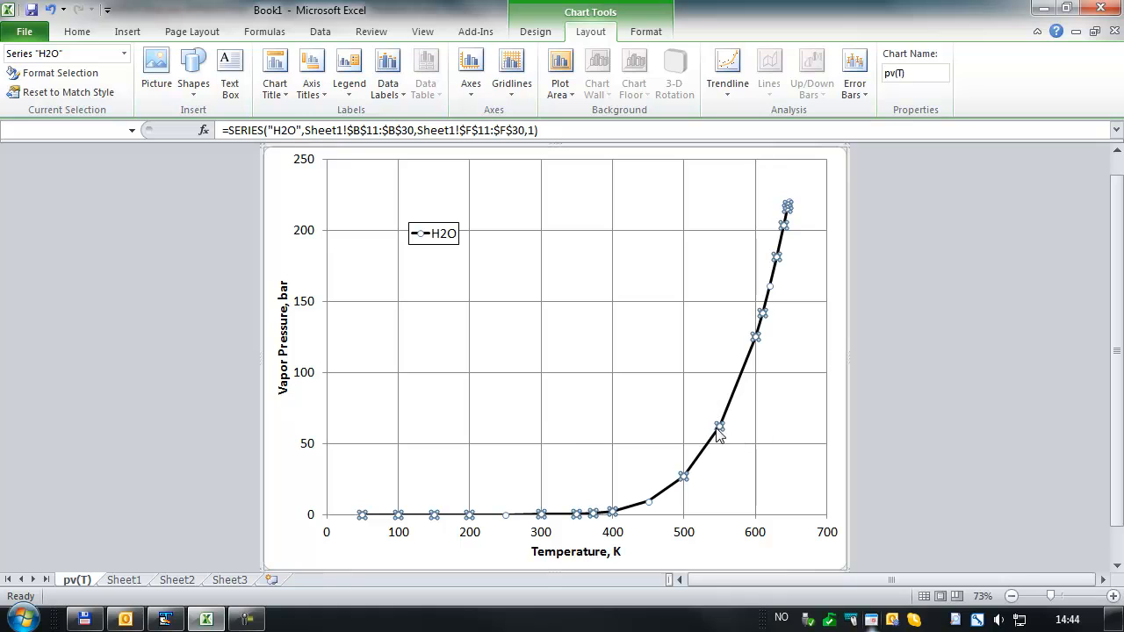
pyautogui.rightClick(719, 435)
pyautogui.click(614, 585)
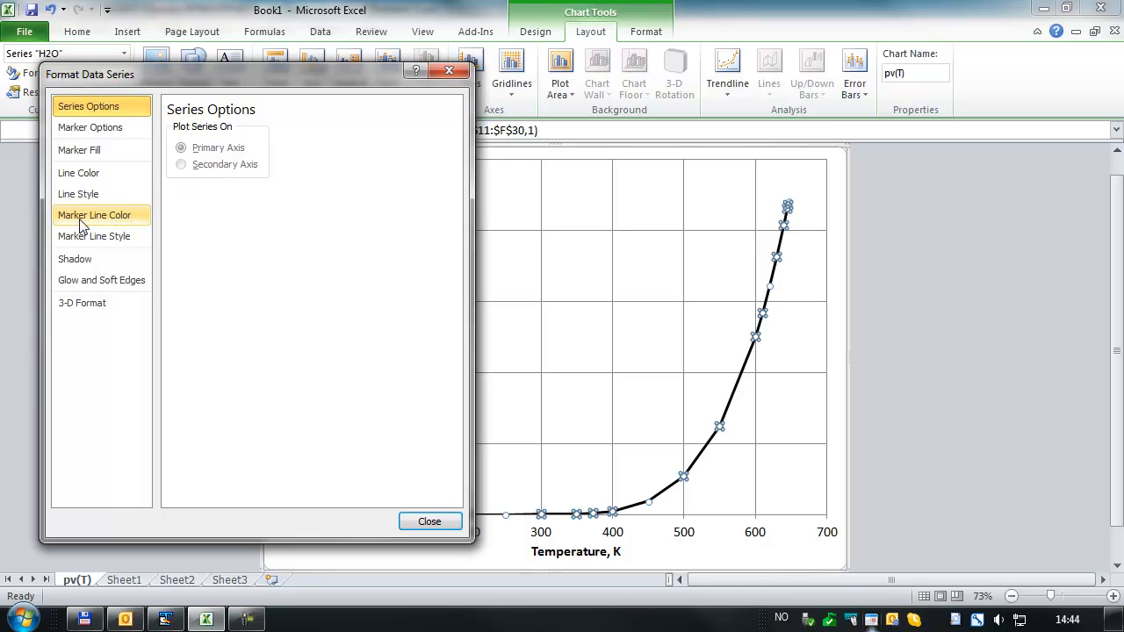
pyautogui.click(103, 224)
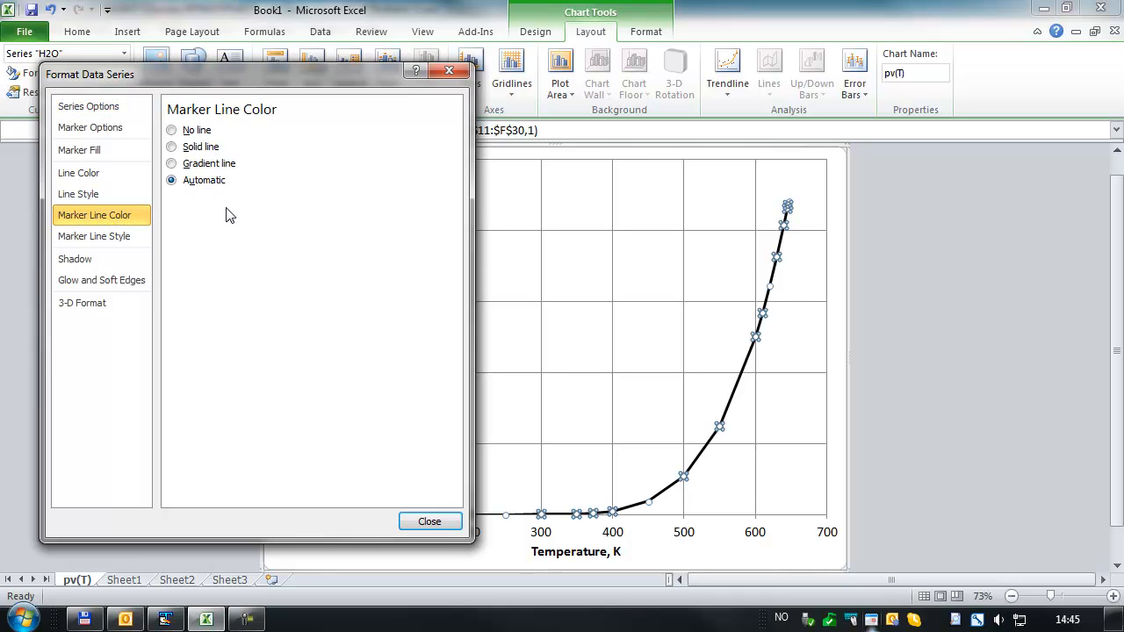
pyautogui.click(180, 148)
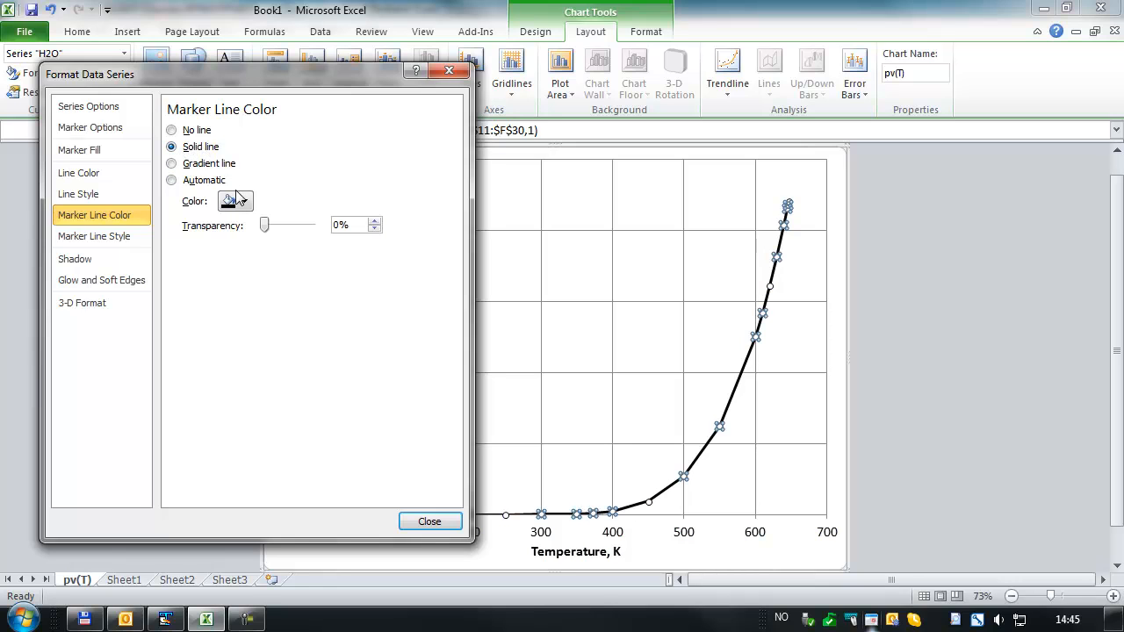
pyautogui.click(413, 520)
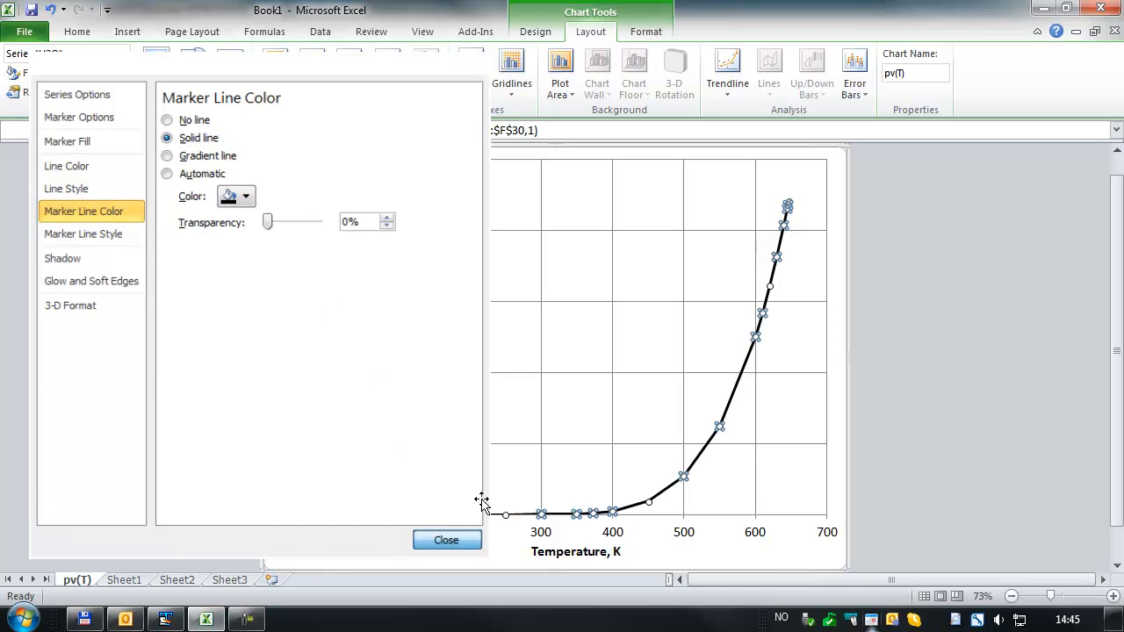
# Step: Remove the border line around the vapor pressure chart area
pyautogui.click(569, 415)
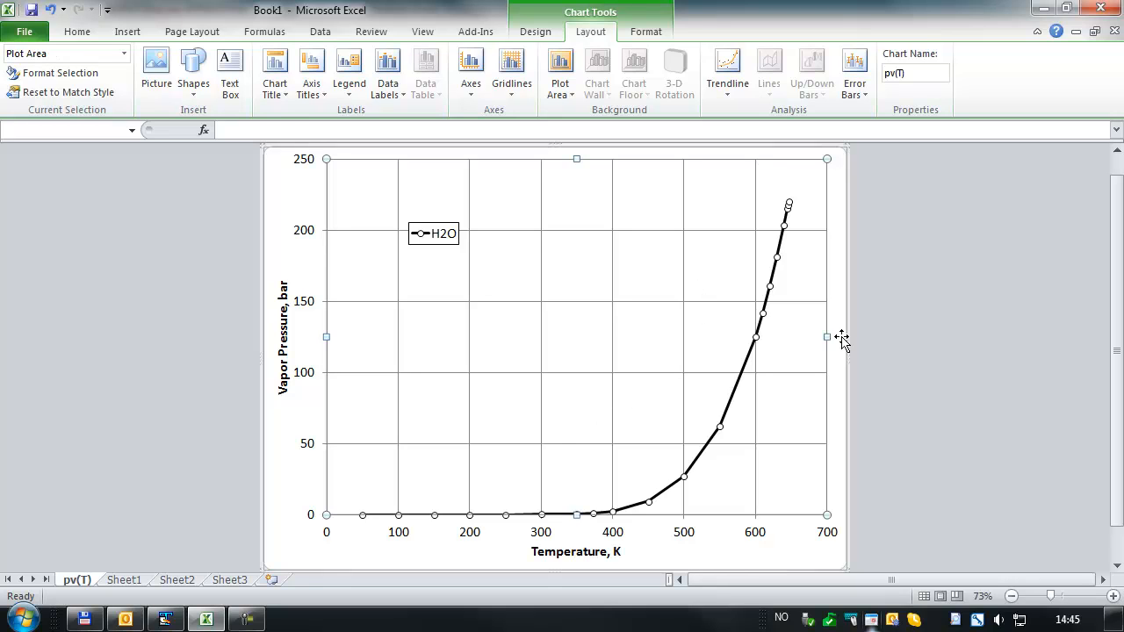
pyautogui.click(900, 349)
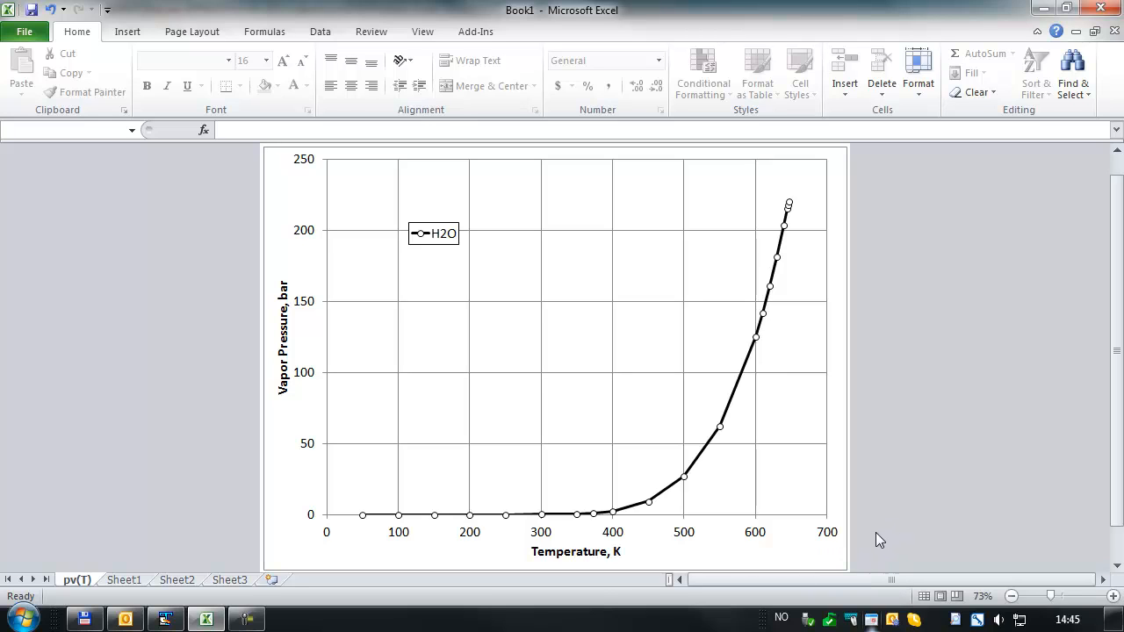
pyautogui.scroll(-1, 875, 532)
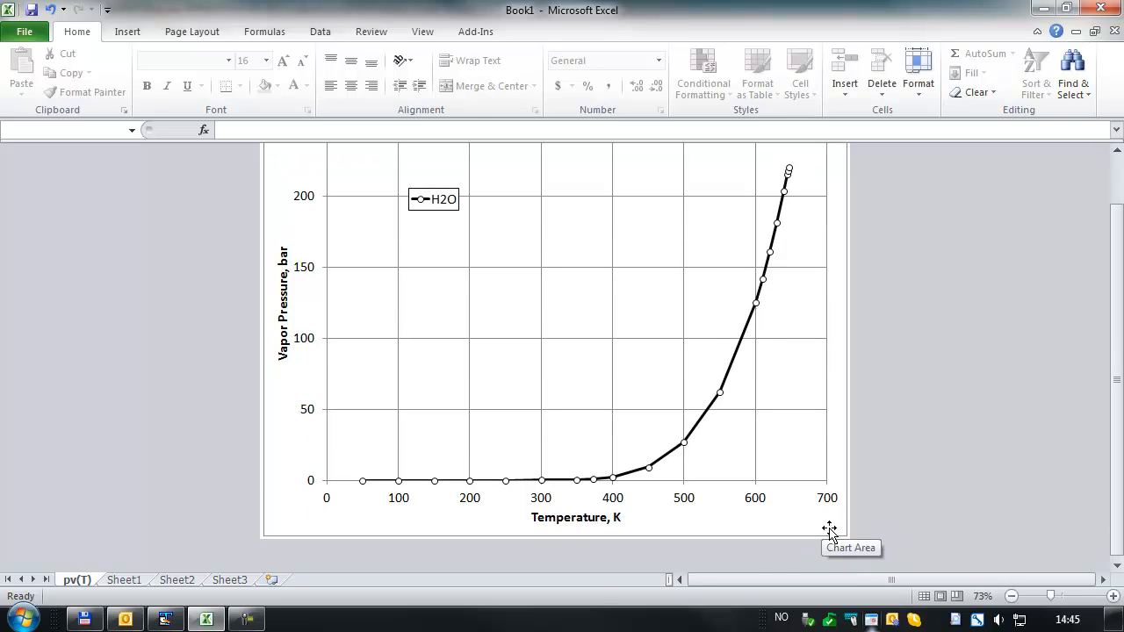
pyautogui.rightClick(829, 530)
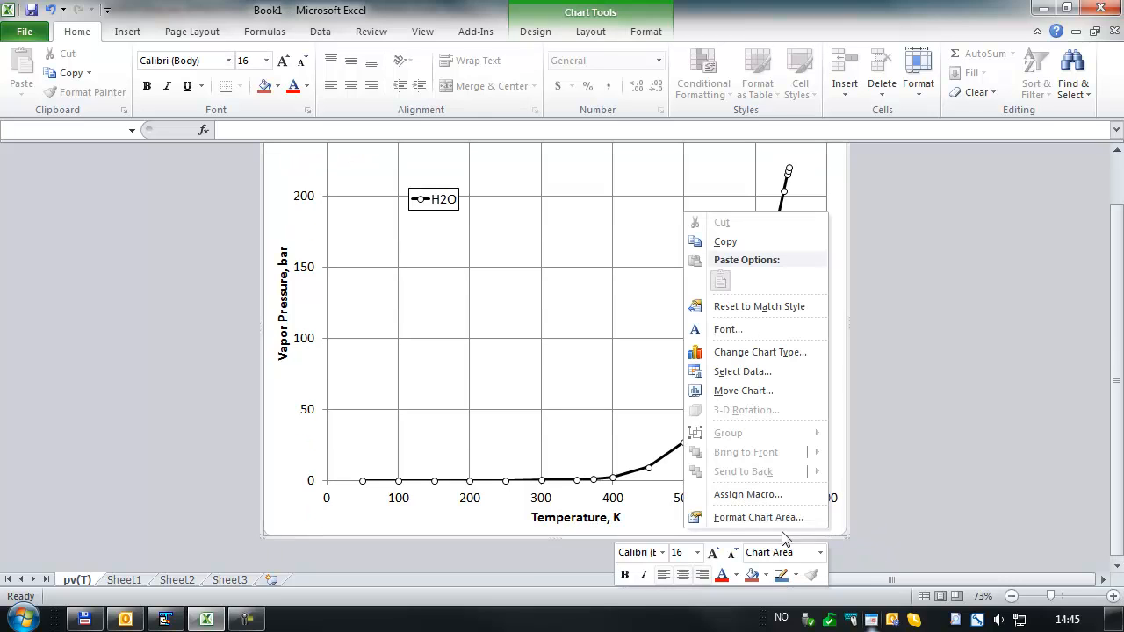
pyautogui.click(727, 518)
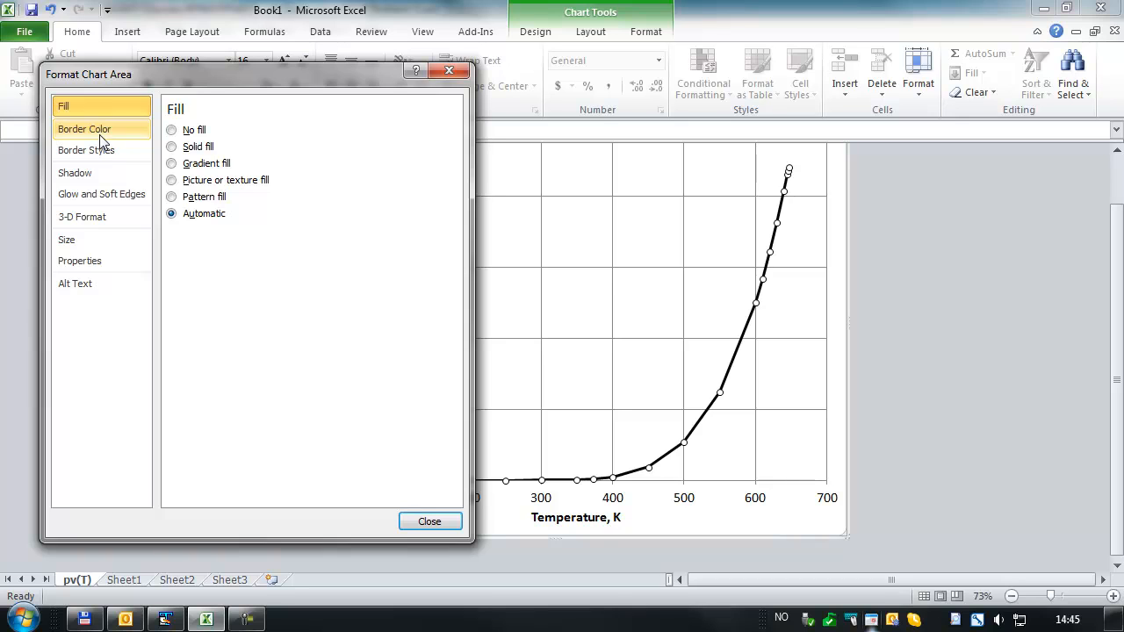
pyautogui.click(99, 134)
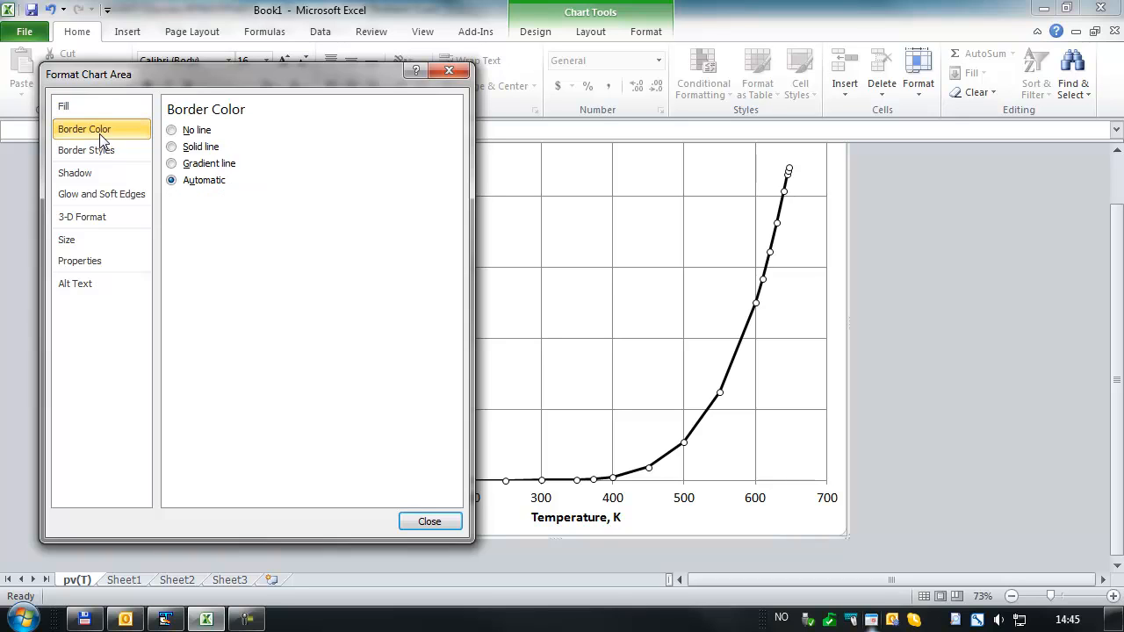
pyautogui.click(171, 131)
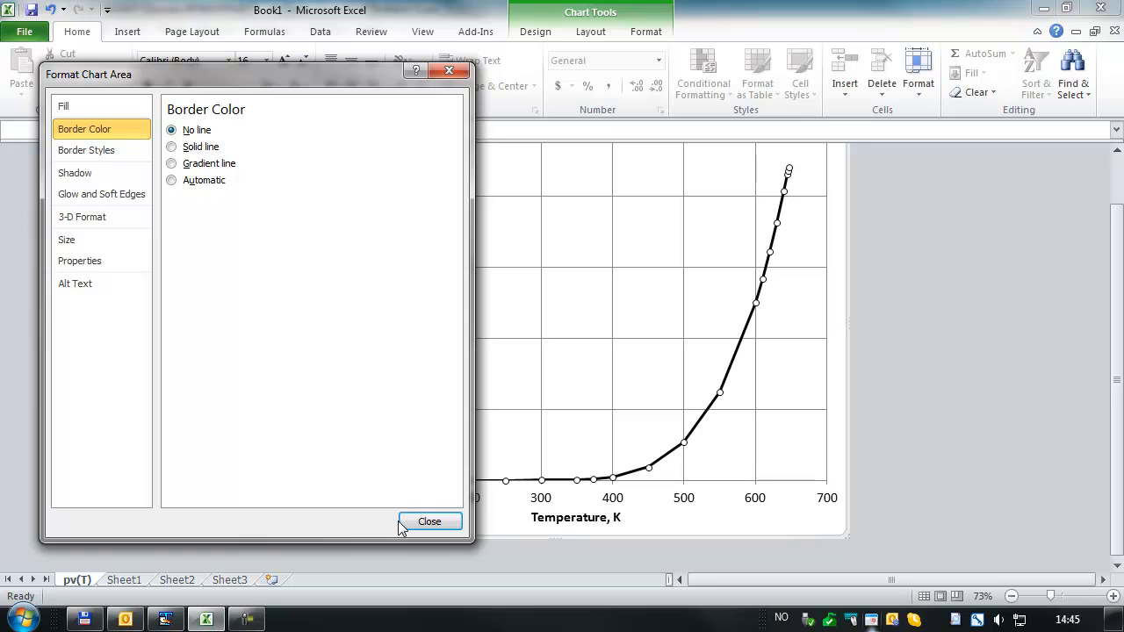
pyautogui.click(429, 522)
pyautogui.click(1024, 373)
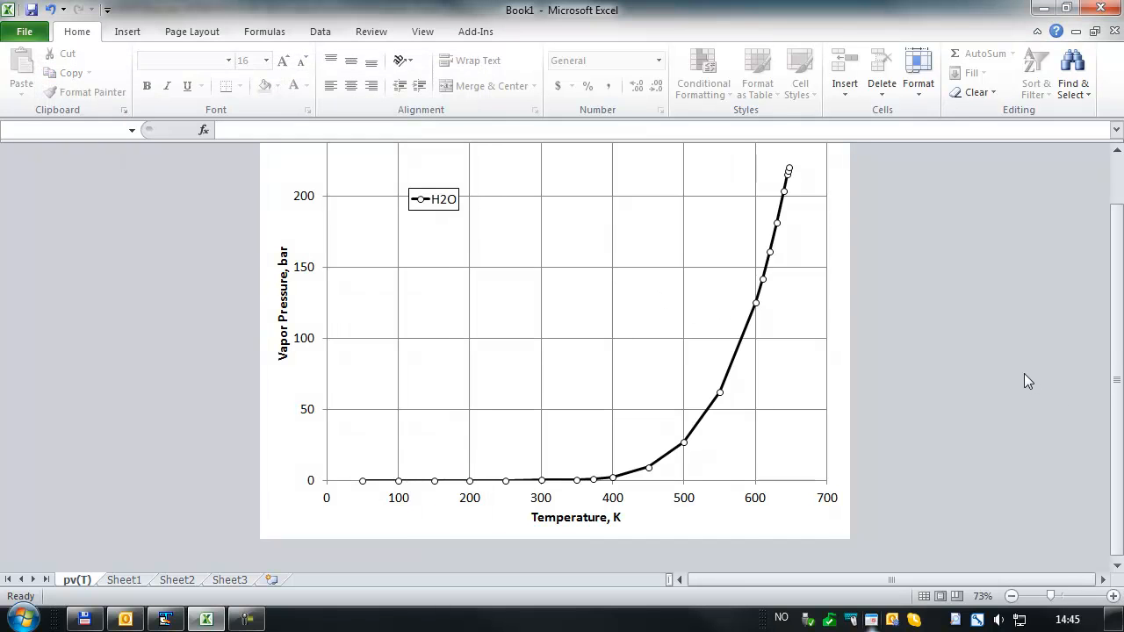
pyautogui.scroll(1, 1022, 371)
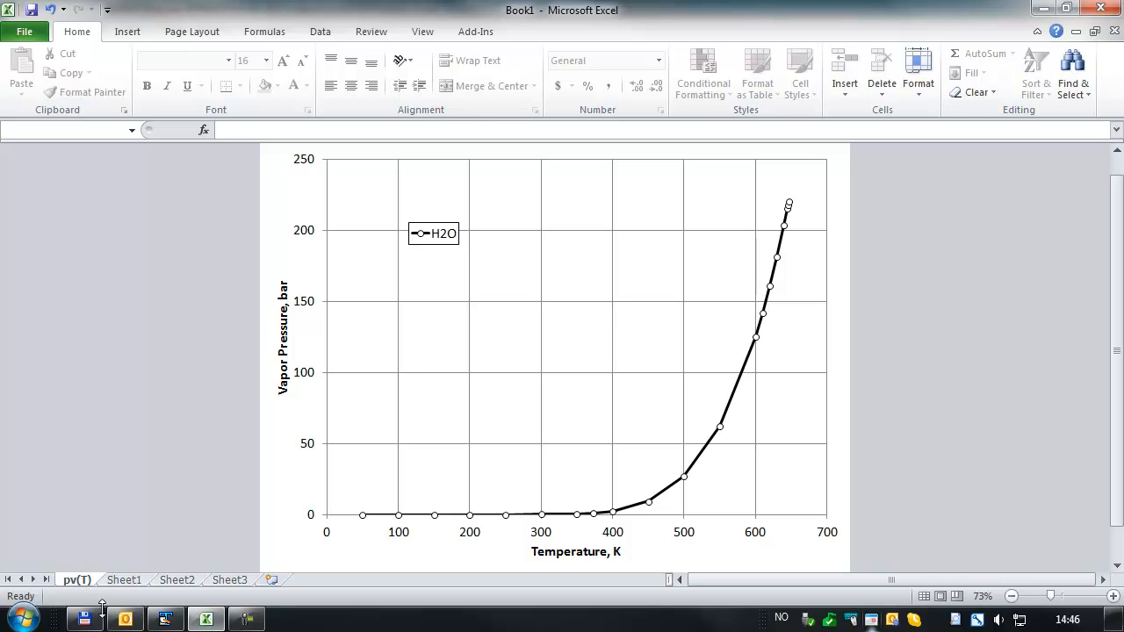
# Step: Create a copy of the pv(T) chart sheet in the same workbook, placed before Sheet1
pyautogui.rightClick(77, 581)
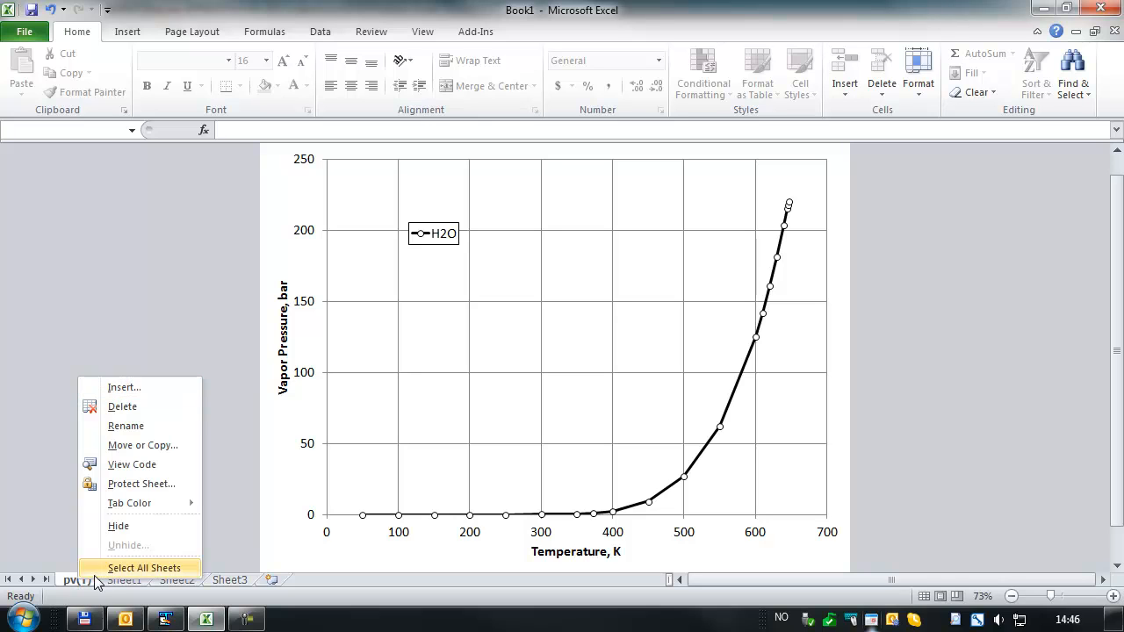
pyautogui.click(143, 445)
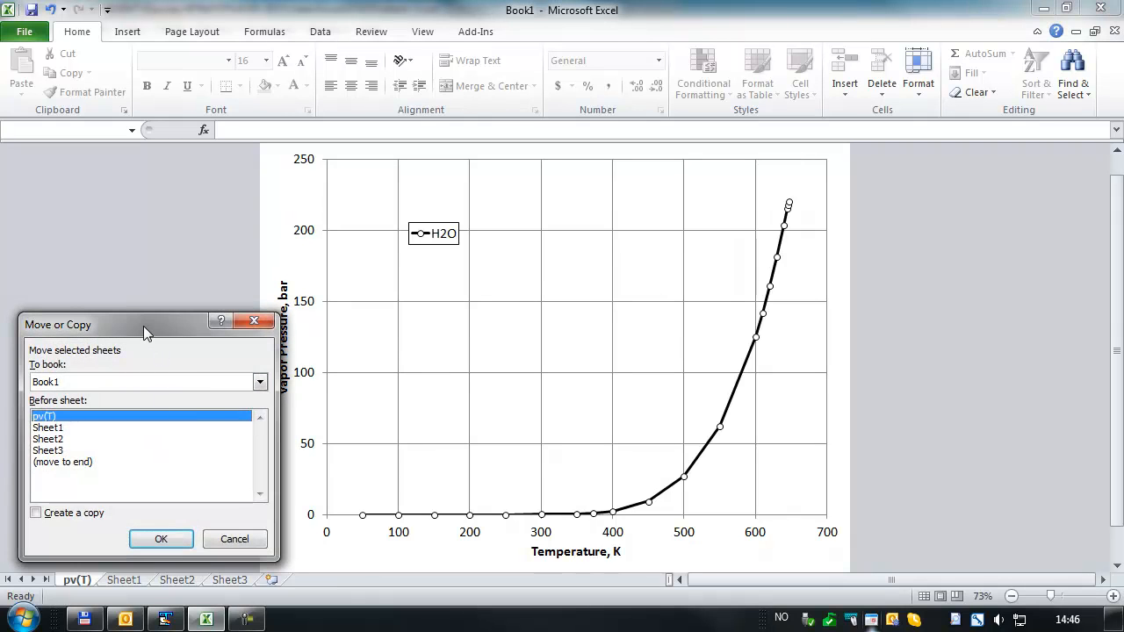
pyautogui.moveTo(143, 326); pyautogui.dragTo(330, 301)
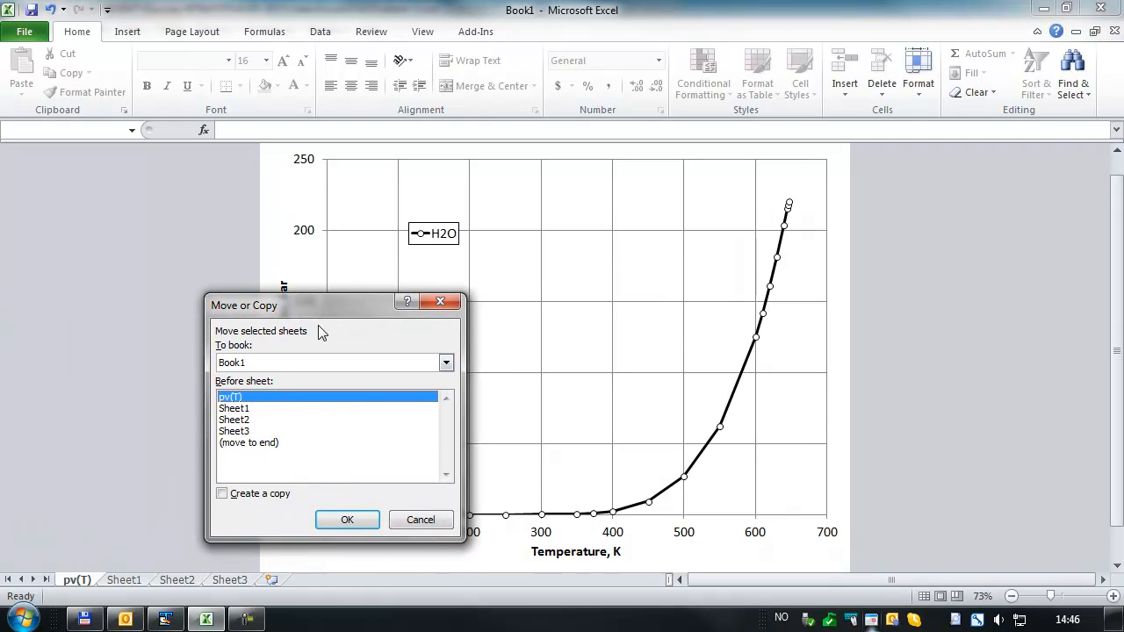
pyautogui.click(234, 410)
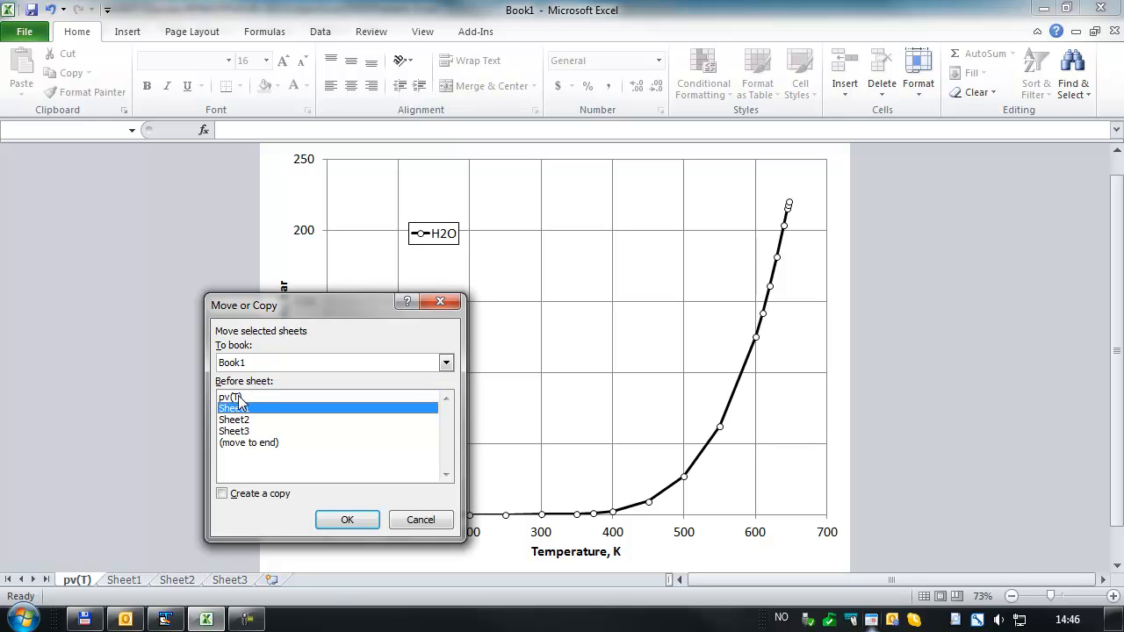
pyautogui.click(221, 493)
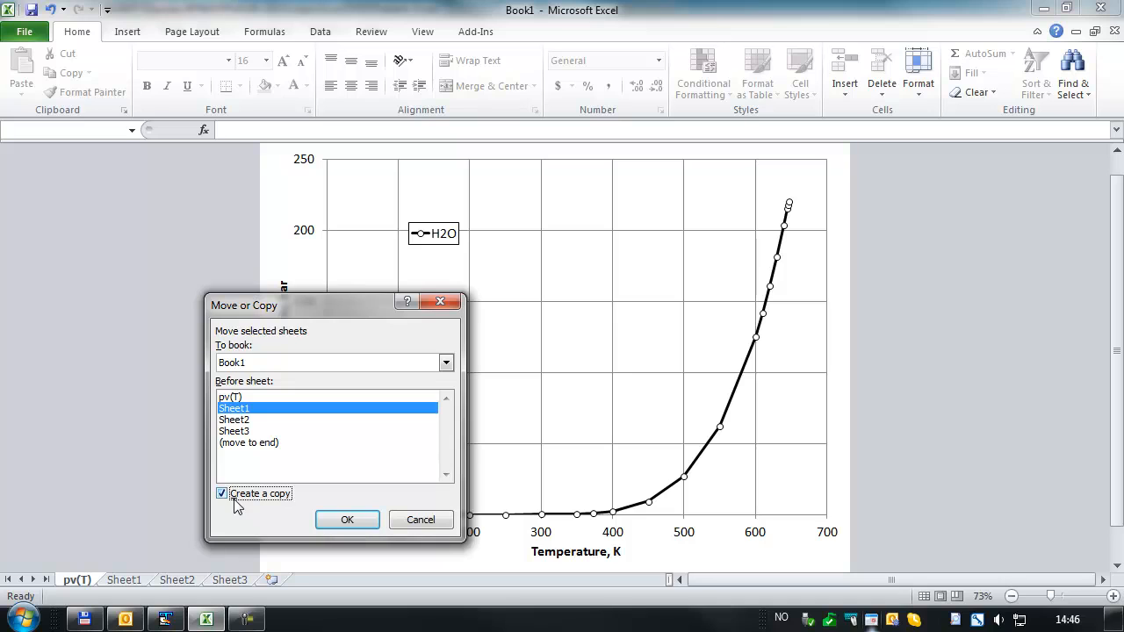
pyautogui.click(326, 524)
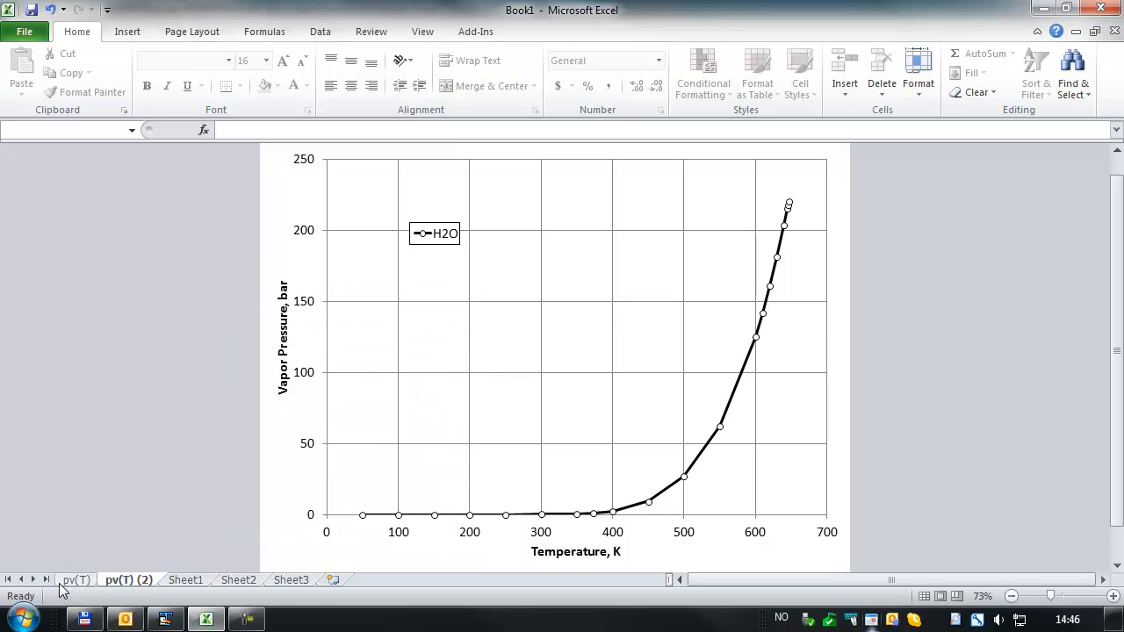
pyautogui.click(80, 581)
pyautogui.click(119, 581)
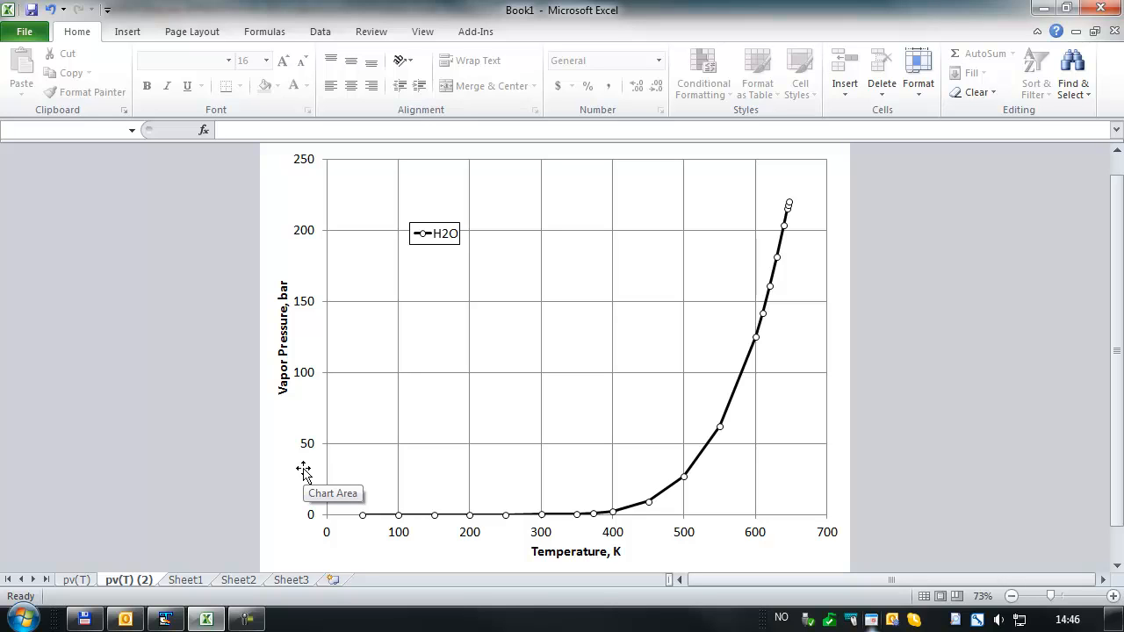
# Step: In the copied chart, set the H2O series X values to the inverse temperatures in Sheet1 cells C11:C30
pyautogui.click(738, 389)
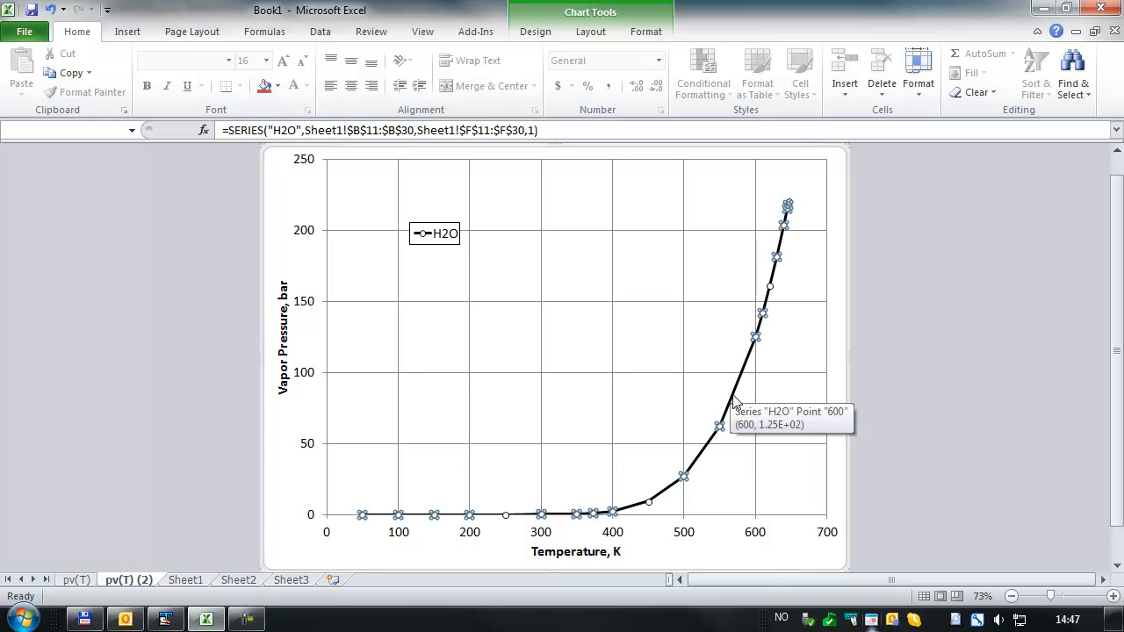
pyautogui.click(651, 386)
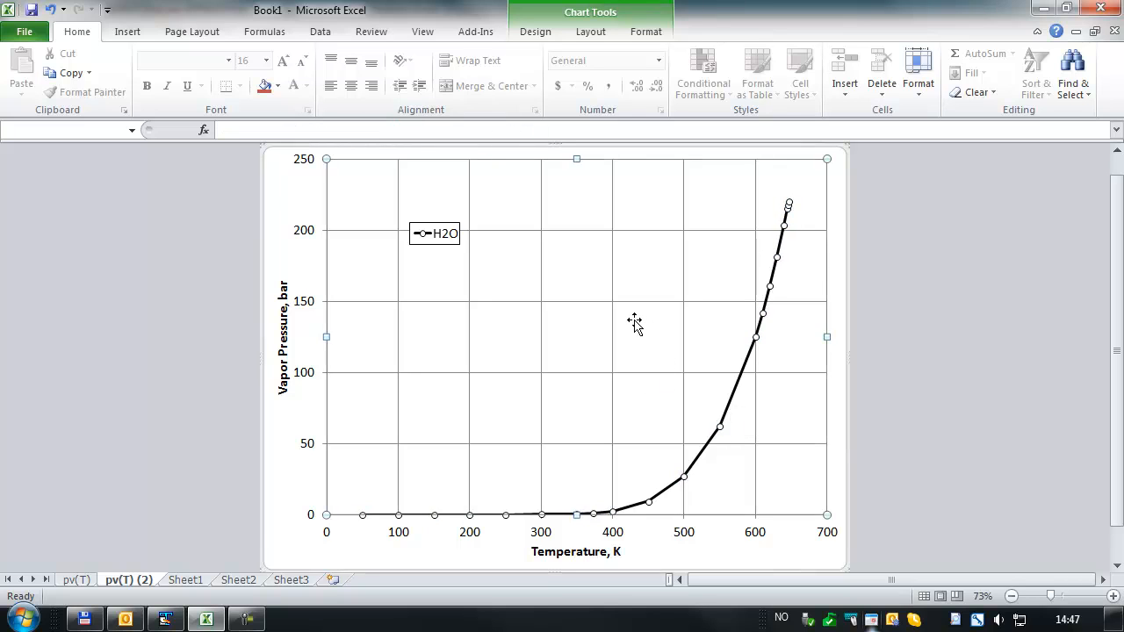
pyautogui.rightClick(567, 332)
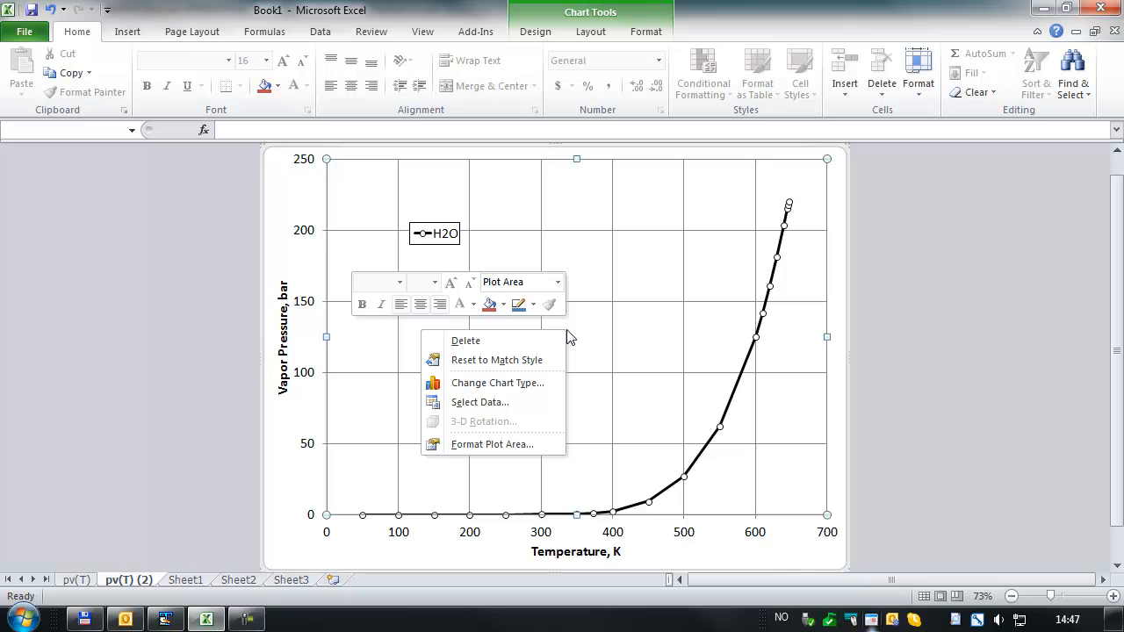
pyautogui.click(479, 402)
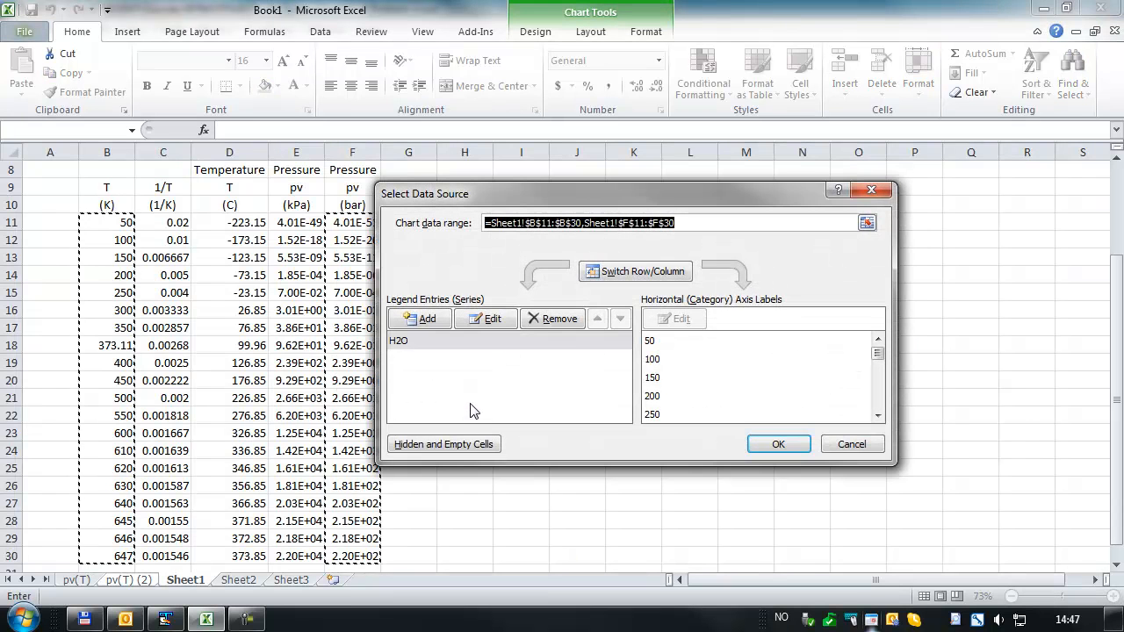
pyautogui.click(447, 343)
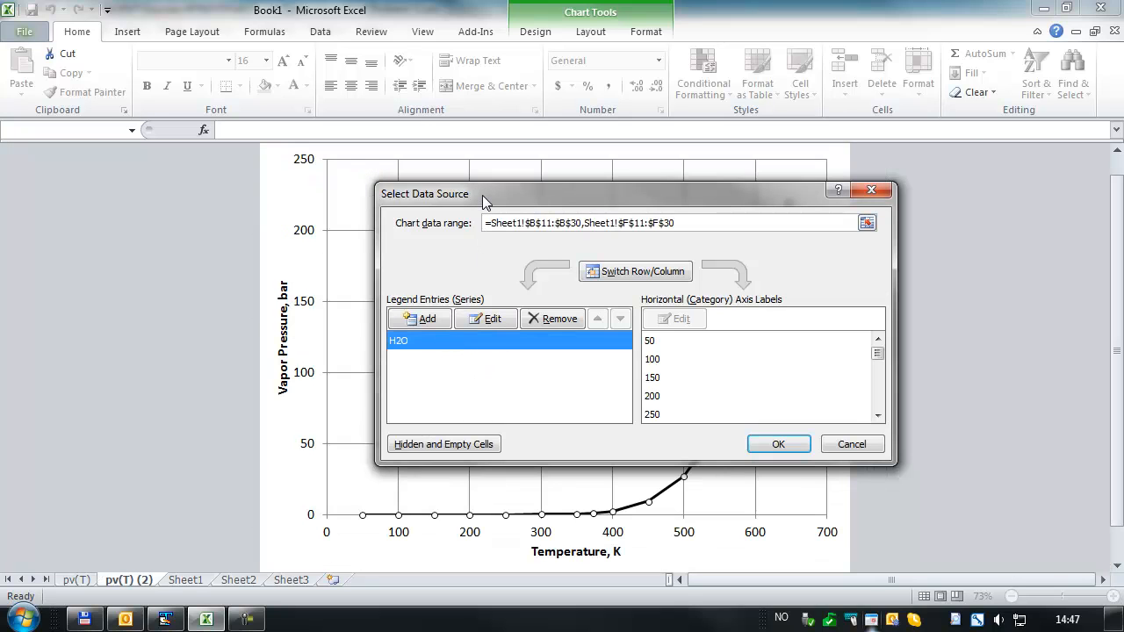
pyautogui.moveTo(487, 196); pyautogui.dragTo(679, 179)
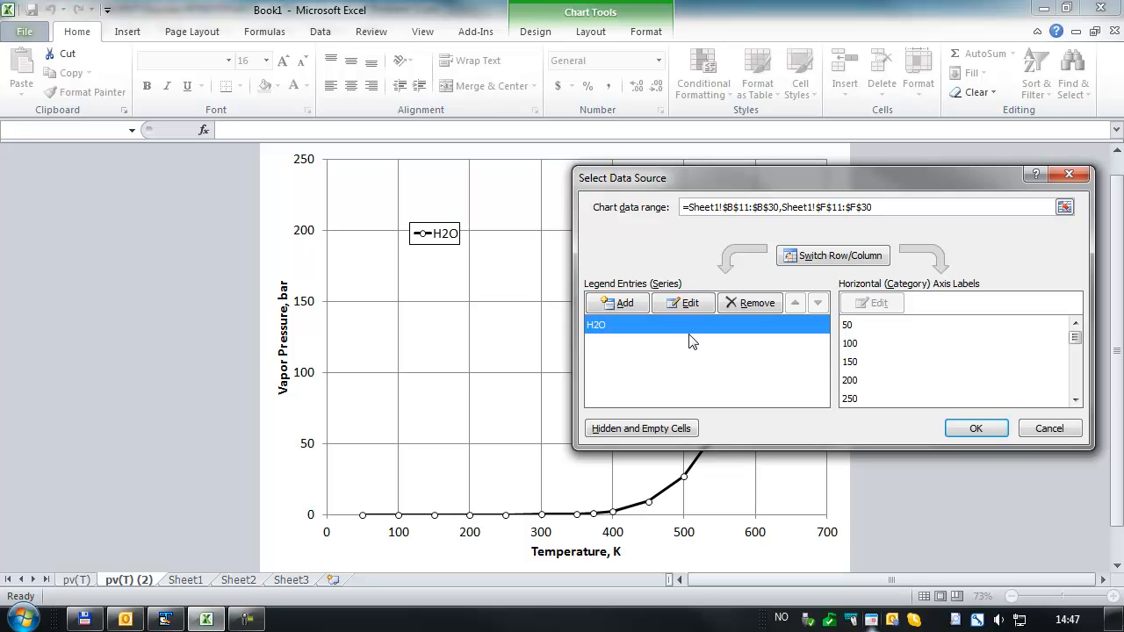
pyautogui.click(690, 303)
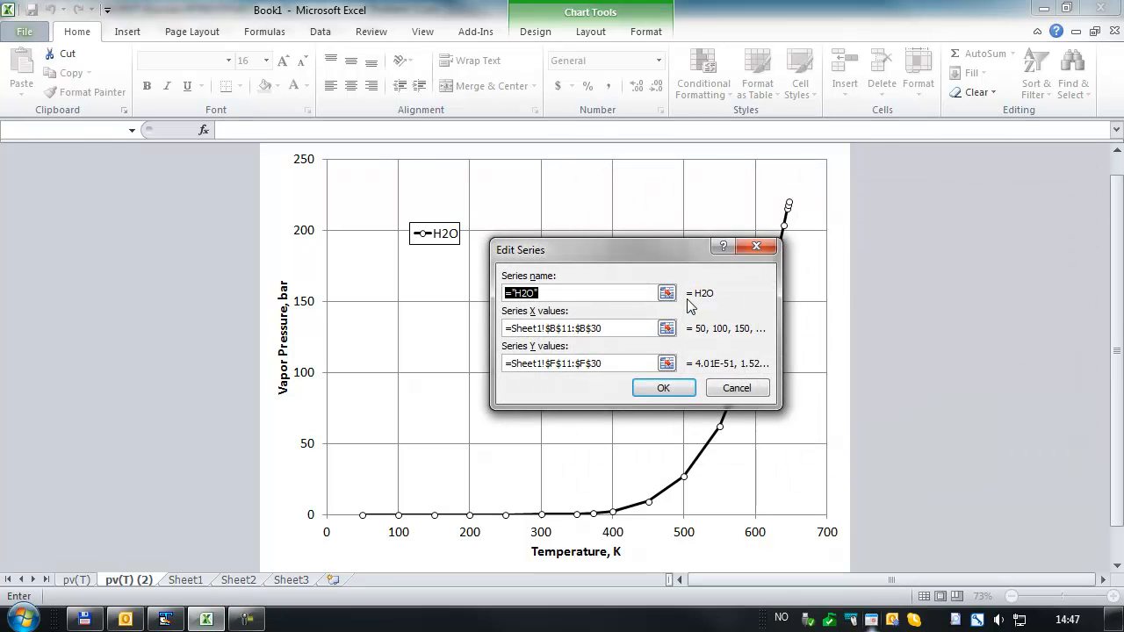
pyautogui.moveTo(577, 251); pyautogui.dragTo(633, 187)
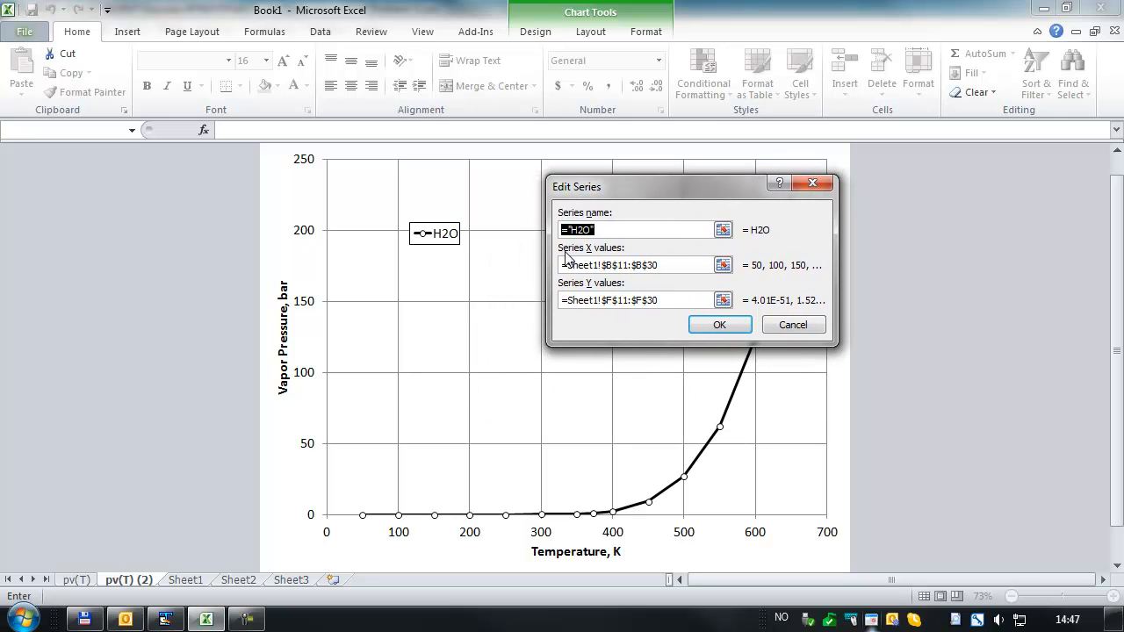
pyautogui.click(721, 265)
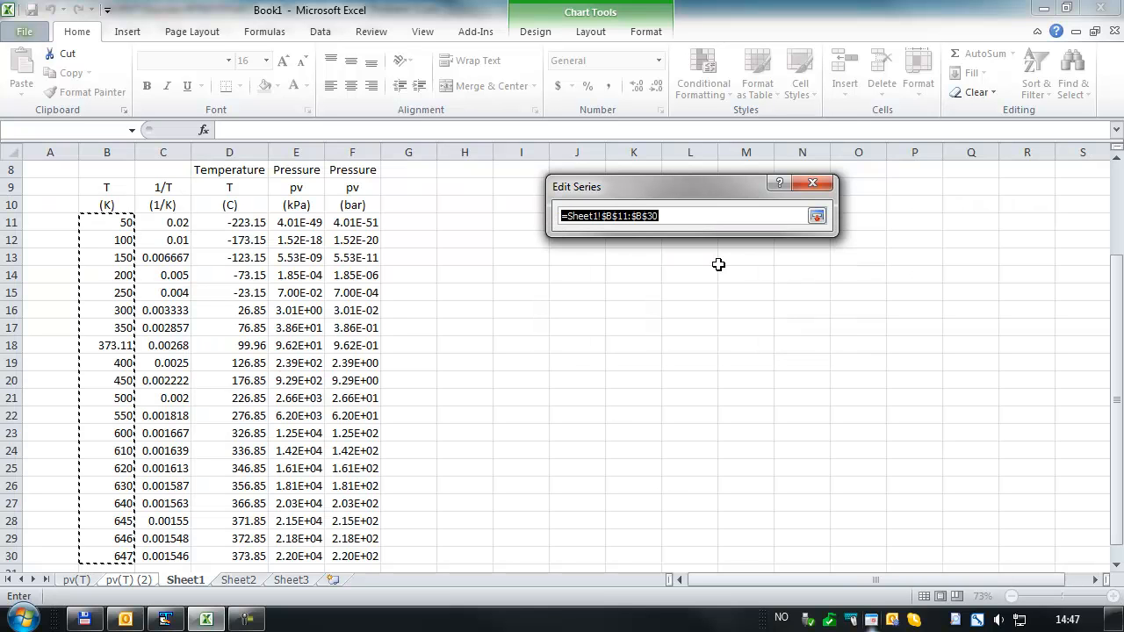
pyautogui.click(159, 225)
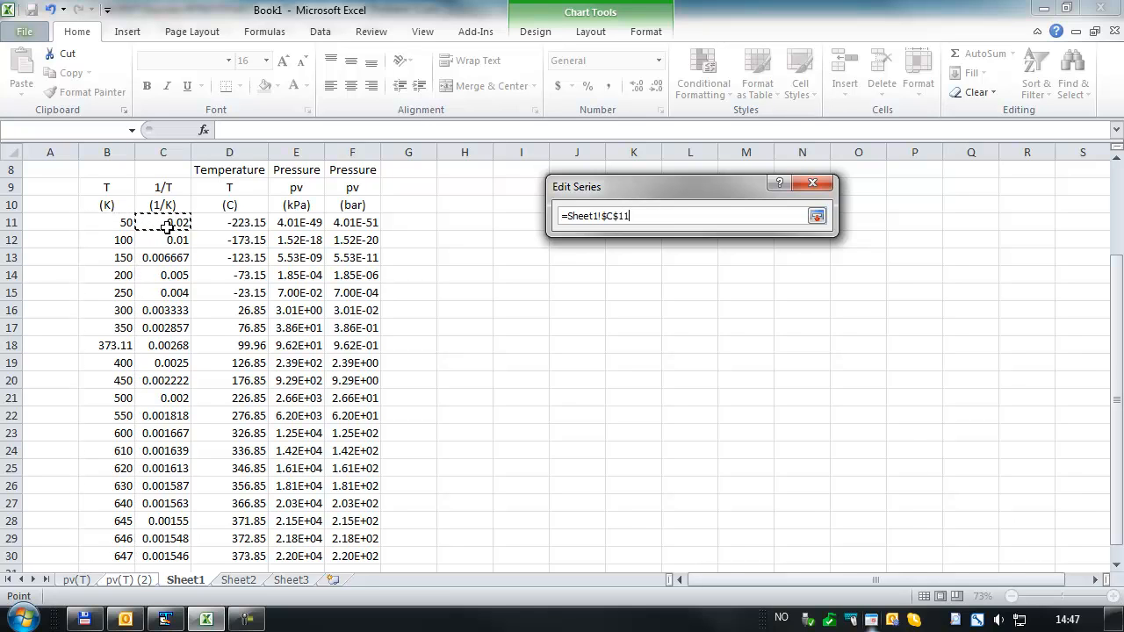
pyautogui.hotkey('ctrl', 'shift', 'Down')
pyautogui.press('Return')
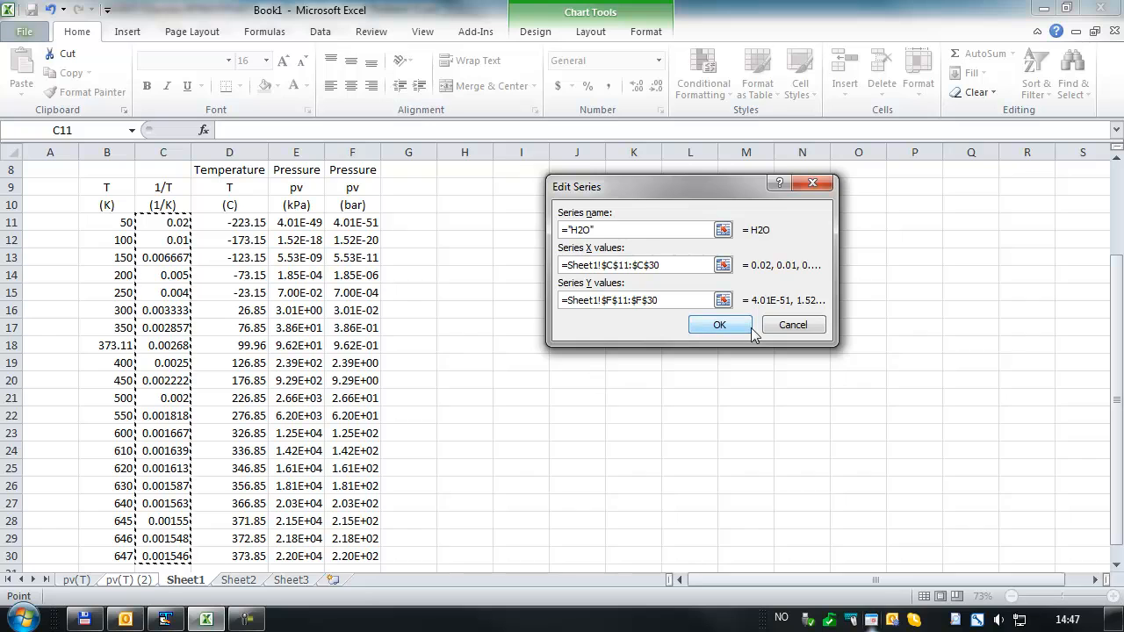
pyautogui.click(721, 325)
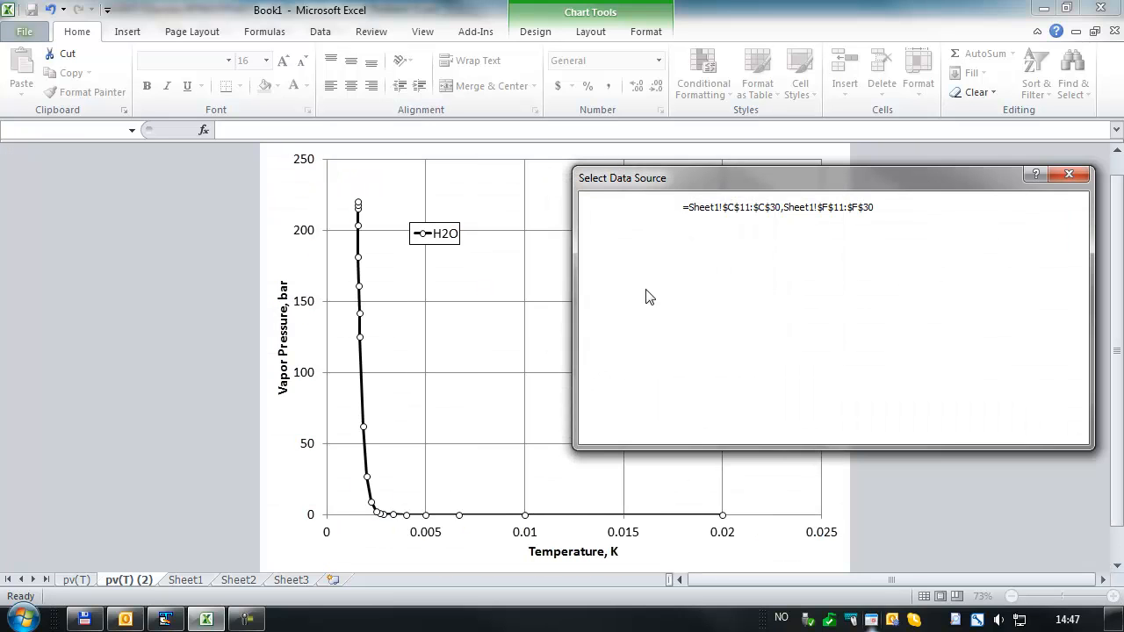
pyautogui.click(974, 430)
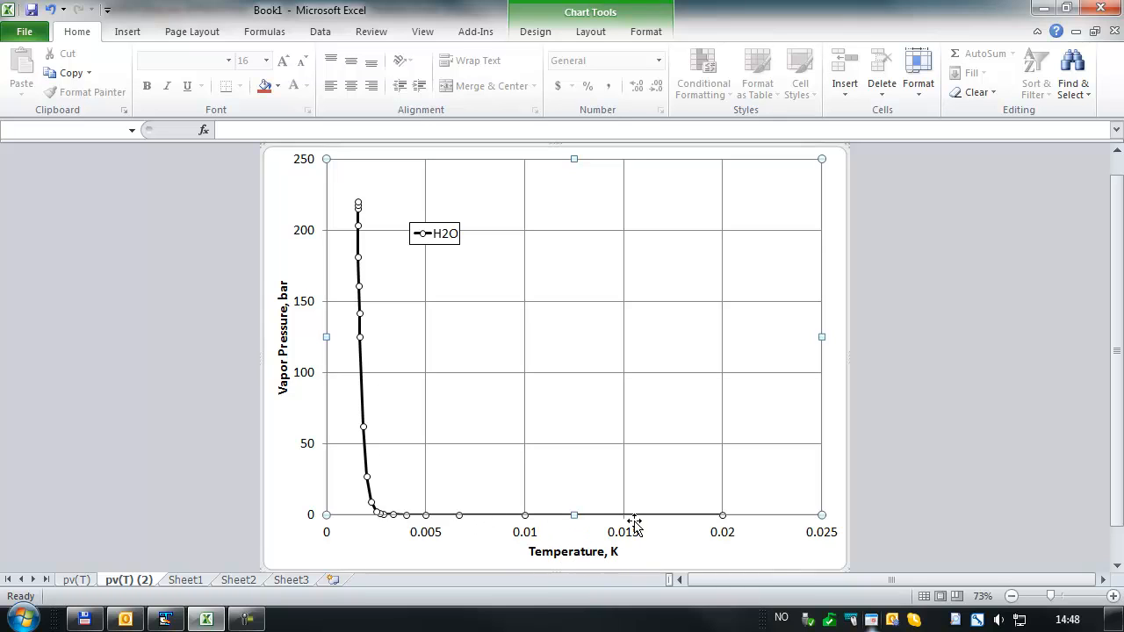
# Step: Change the copied chart's horizontal axis title to "Inverse Temperature, 1/K"
pyautogui.click(543, 555)
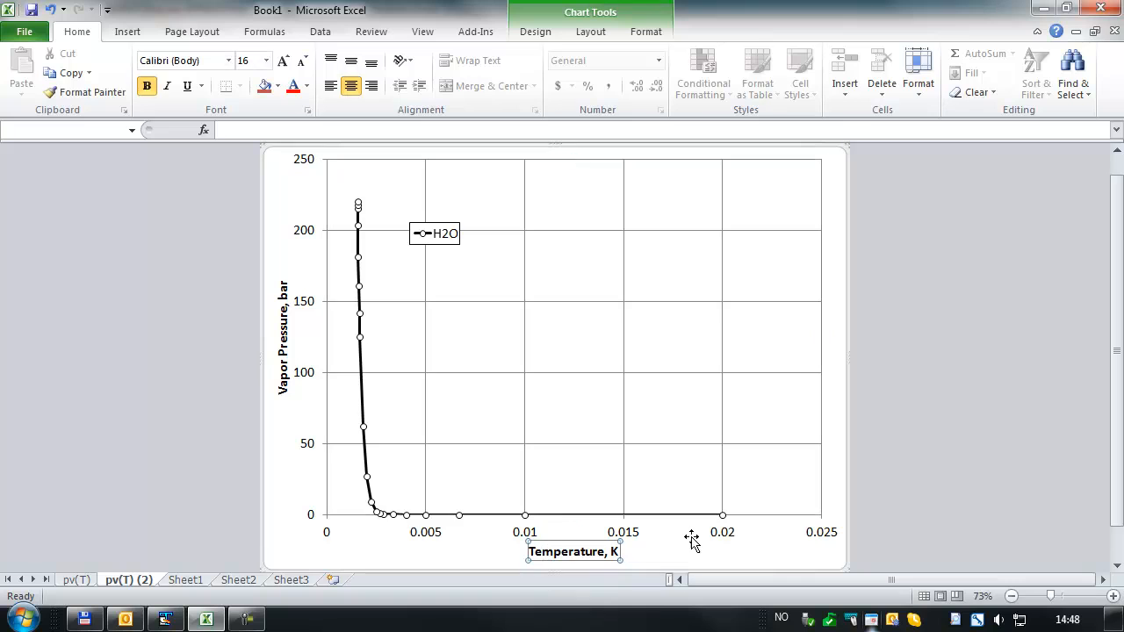
pyautogui.click(532, 551)
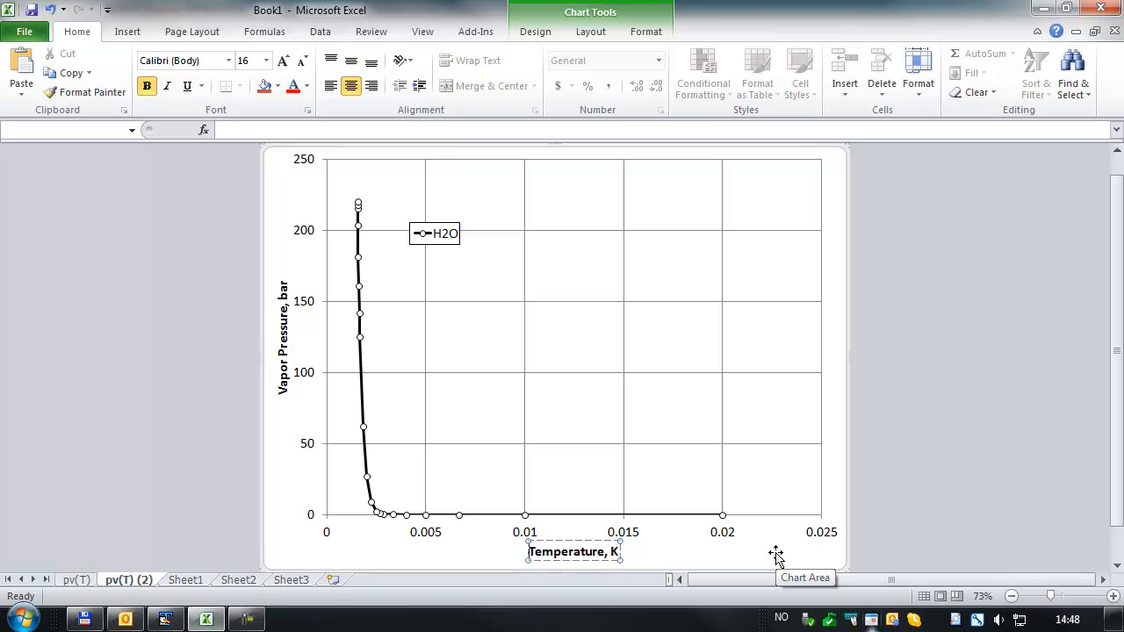
pyautogui.write('1')
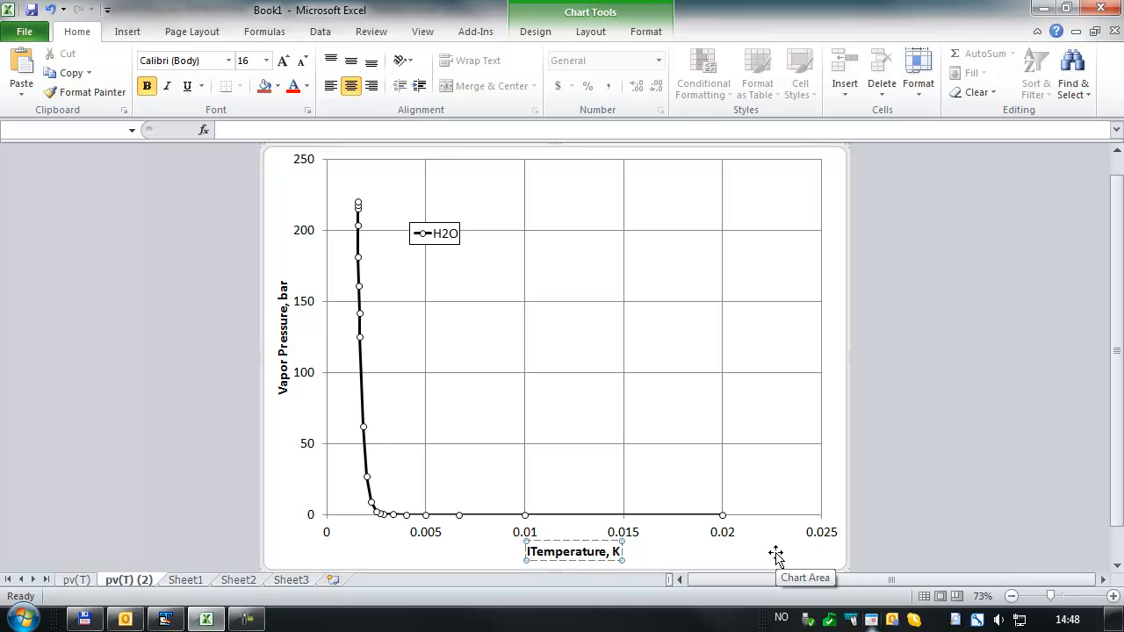
pyautogui.write('nvers')
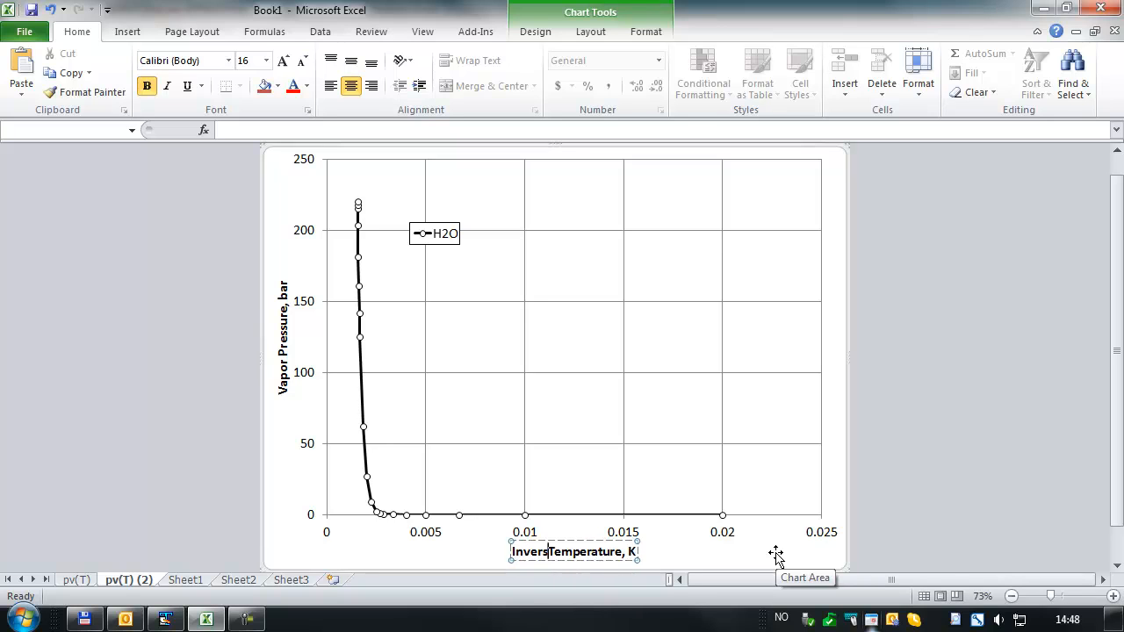
pyautogui.write('e ')
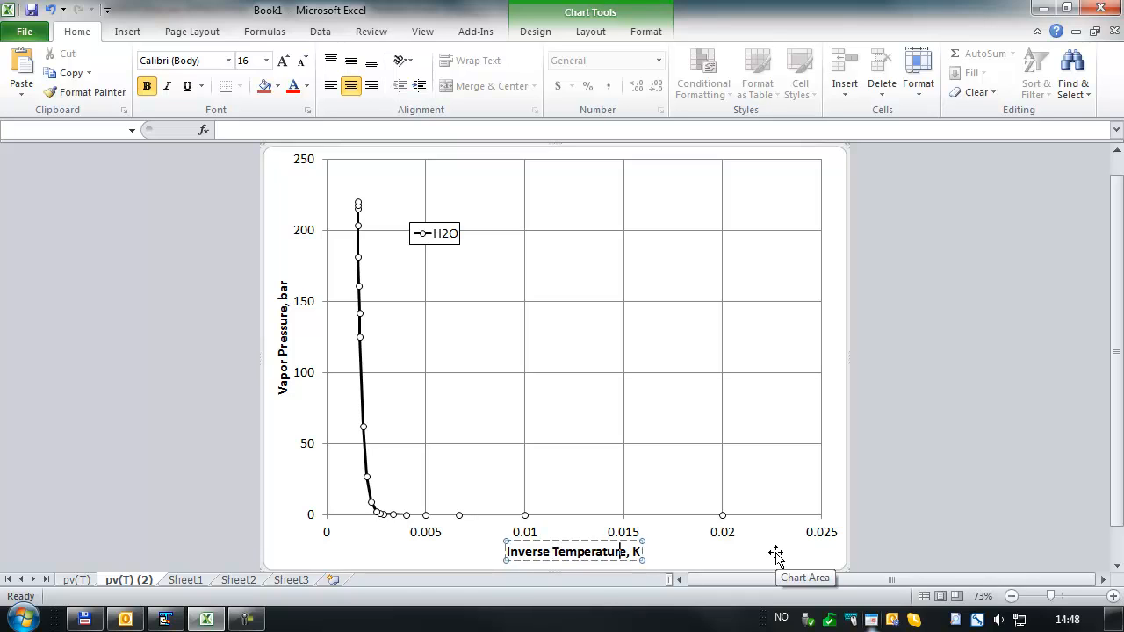
pyautogui.write('1/')
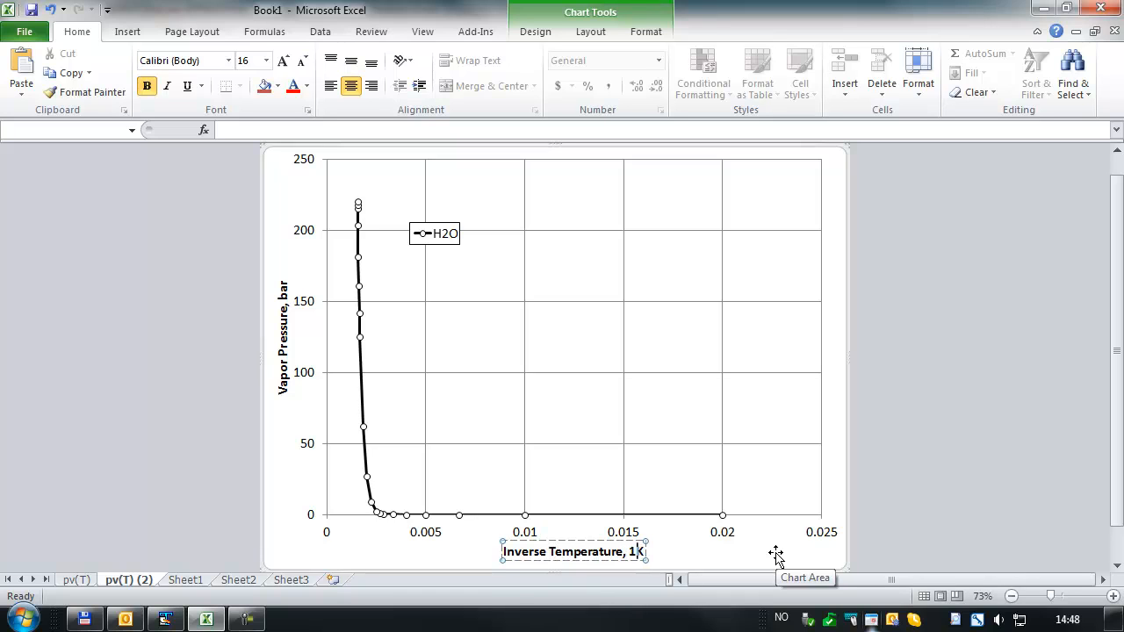
# Step: Finish the horizontal axis title as "Inverse Temperature, 1/K"
pyautogui.click(895, 439)
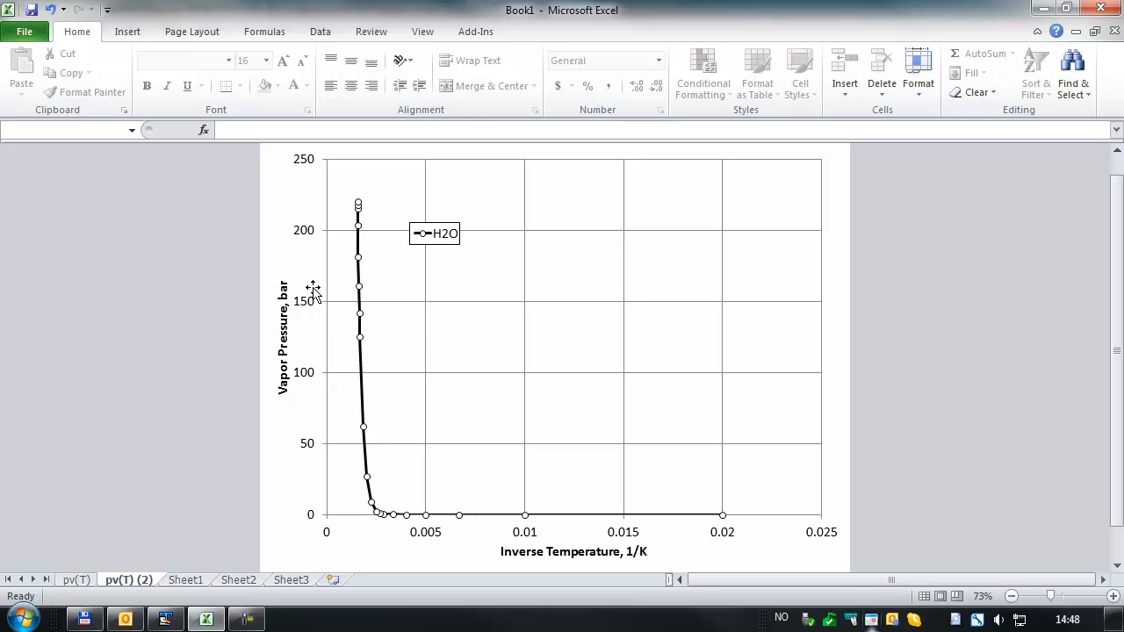
# Step: Switch the vertical vapor pressure axis to a logarithmic scale with base 10
pyautogui.click(303, 240)
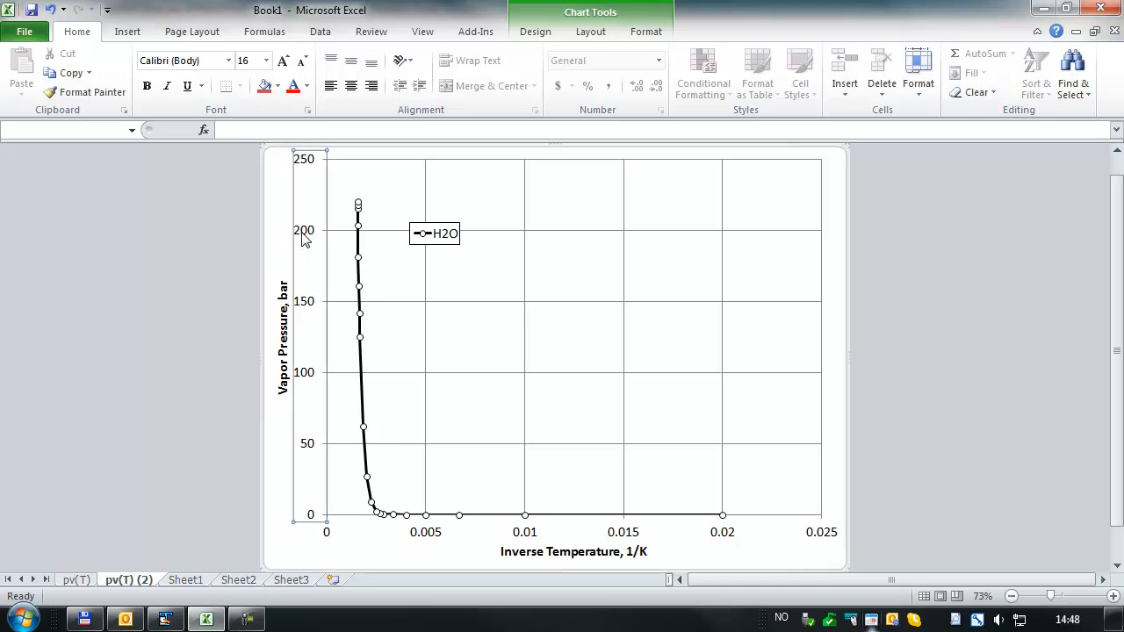
pyautogui.rightClick(303, 240)
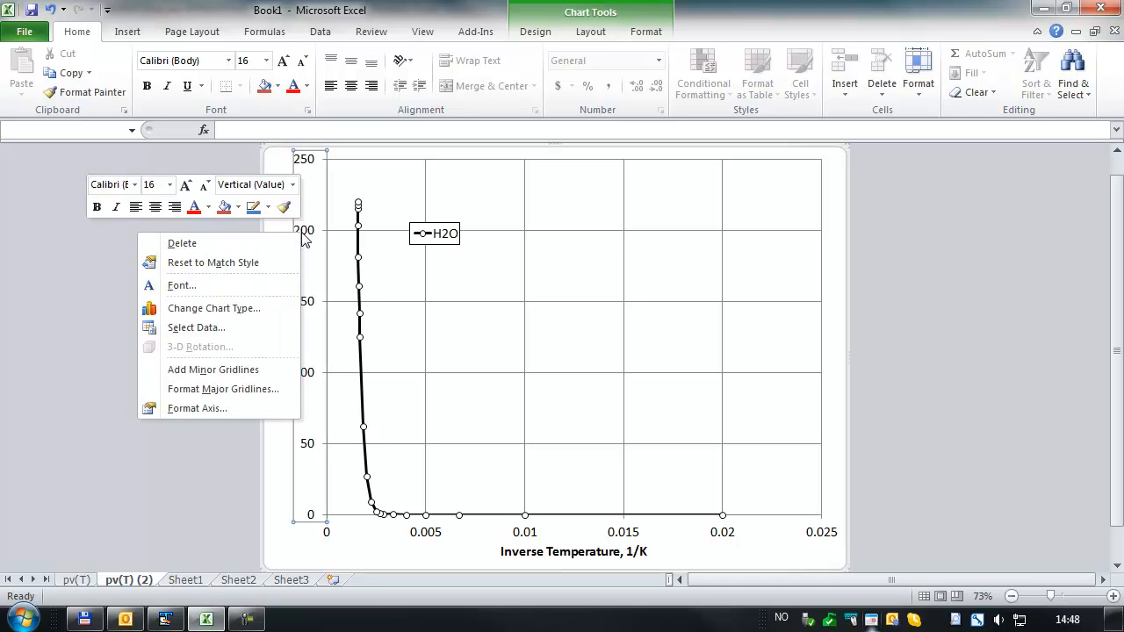
pyautogui.click(195, 409)
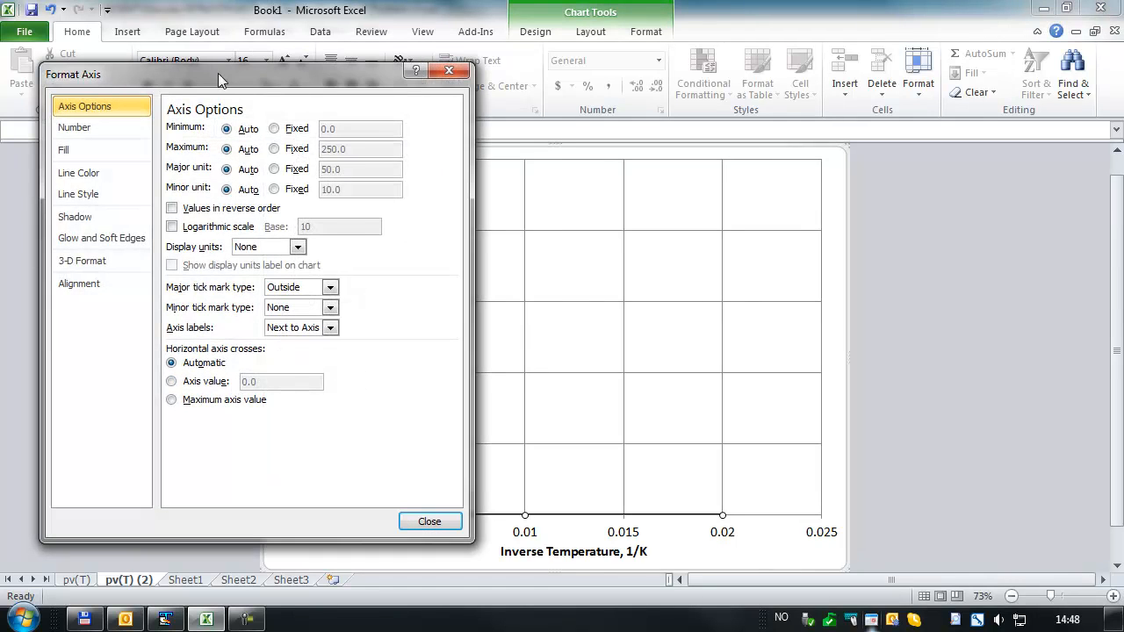
pyautogui.moveTo(218, 72); pyautogui.dragTo(678, 102)
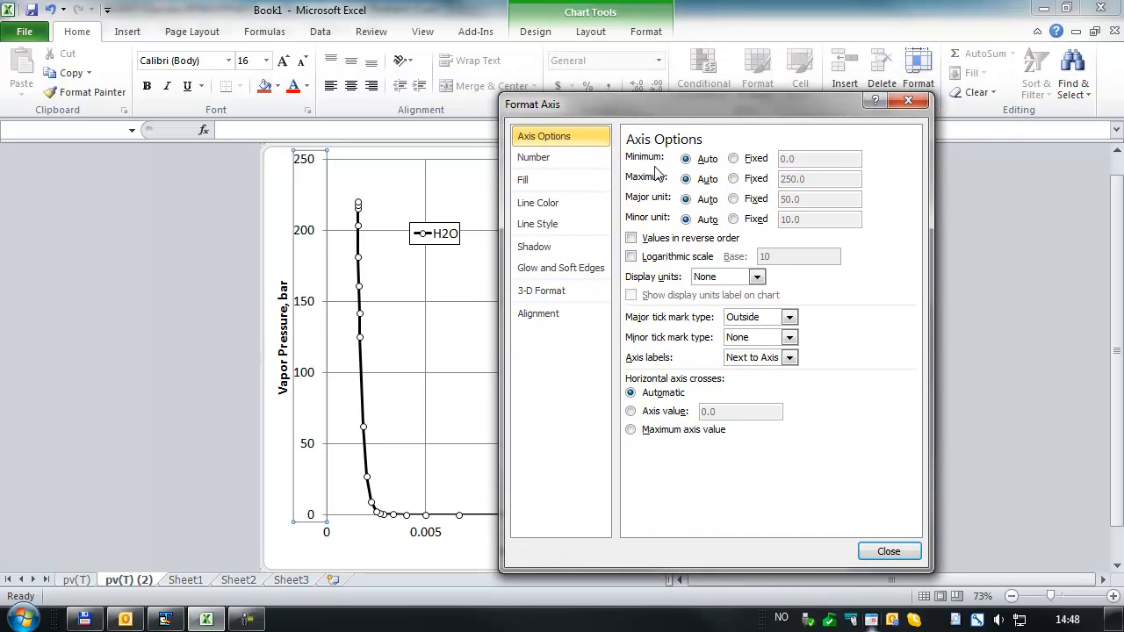
pyautogui.click(630, 259)
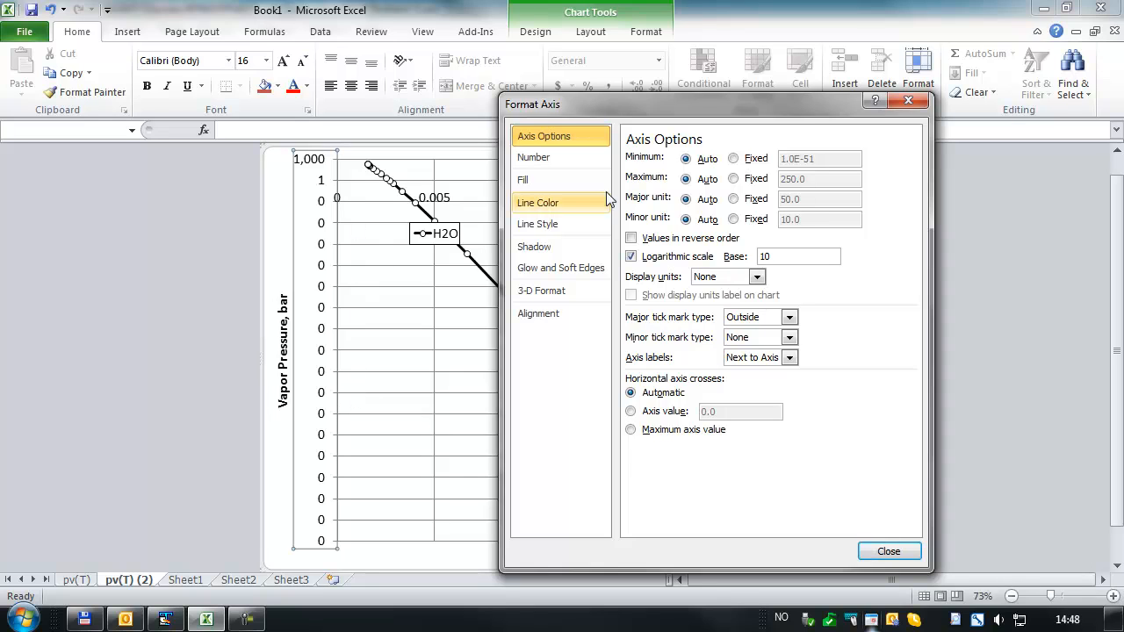
# Step: Fix the vertical axis minimum at 1.0E-20 and its maximum at 100
pyautogui.click(734, 160)
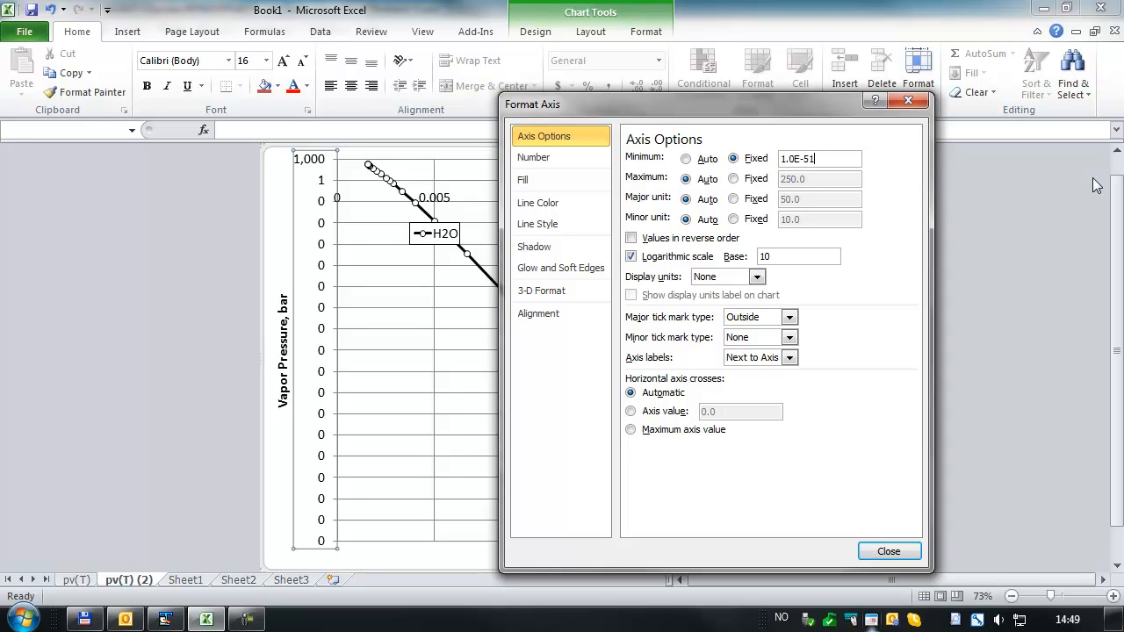
pyautogui.press('BackSpace')
pyautogui.press('BackSpace')
pyautogui.write('20')
pyautogui.click(733, 179)
pyautogui.moveTo(826, 179); pyautogui.dragTo(766, 189)
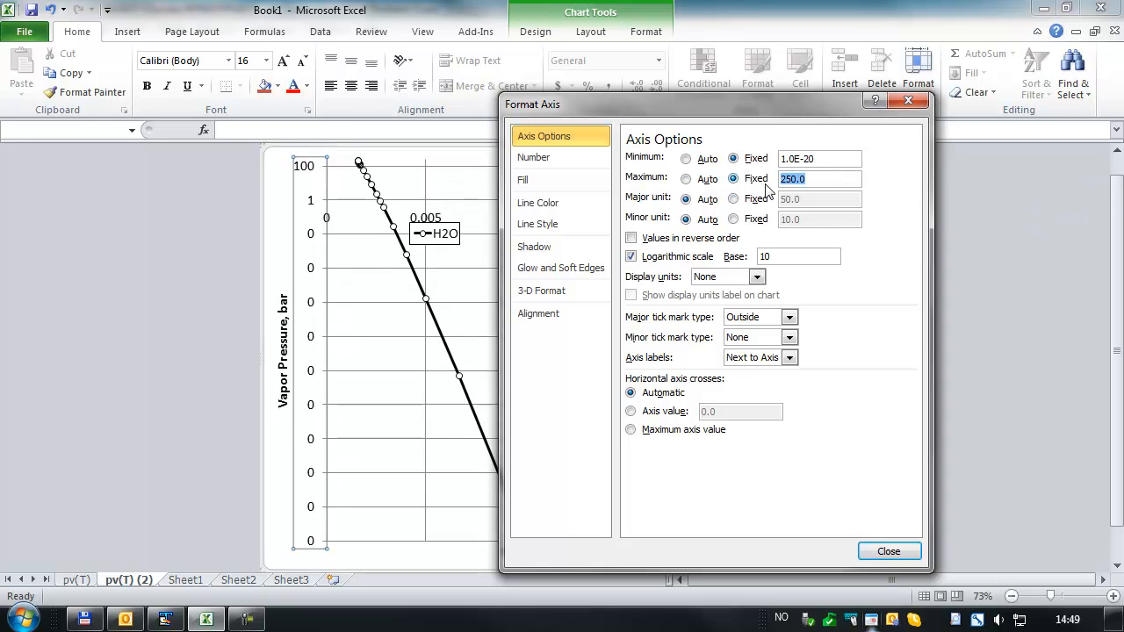
pyautogui.write('1000')
pyautogui.press('BackSpace')
pyautogui.click(820, 158)
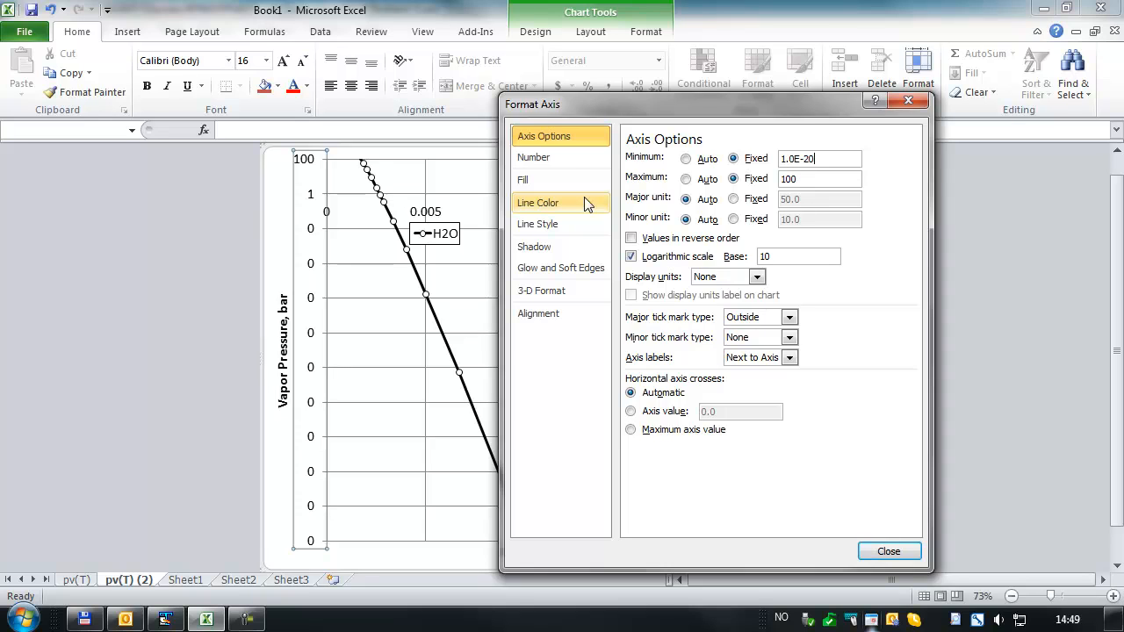
# Step: Set the number format of the vertical axis labels to General and close the axis formatting
pyautogui.click(537, 159)
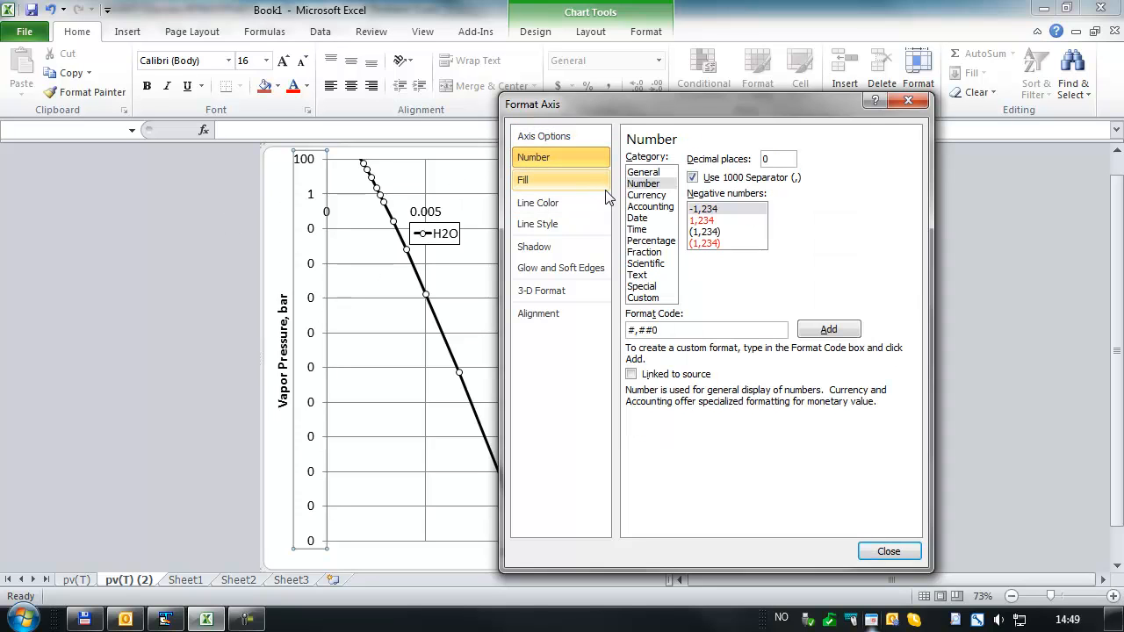
pyautogui.click(644, 173)
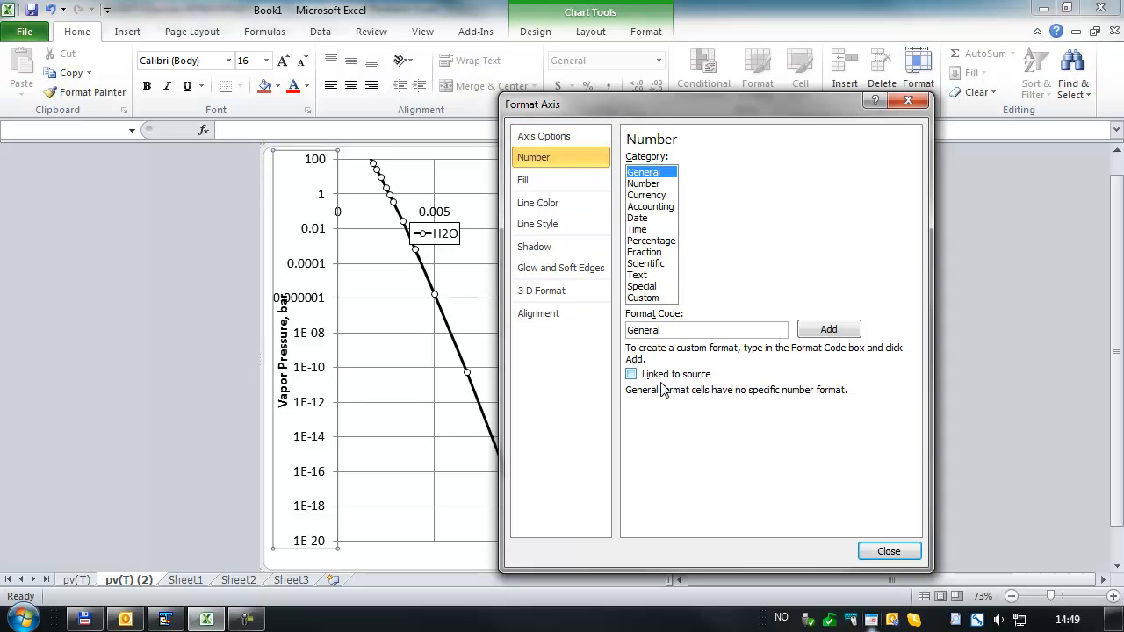
pyautogui.click(888, 551)
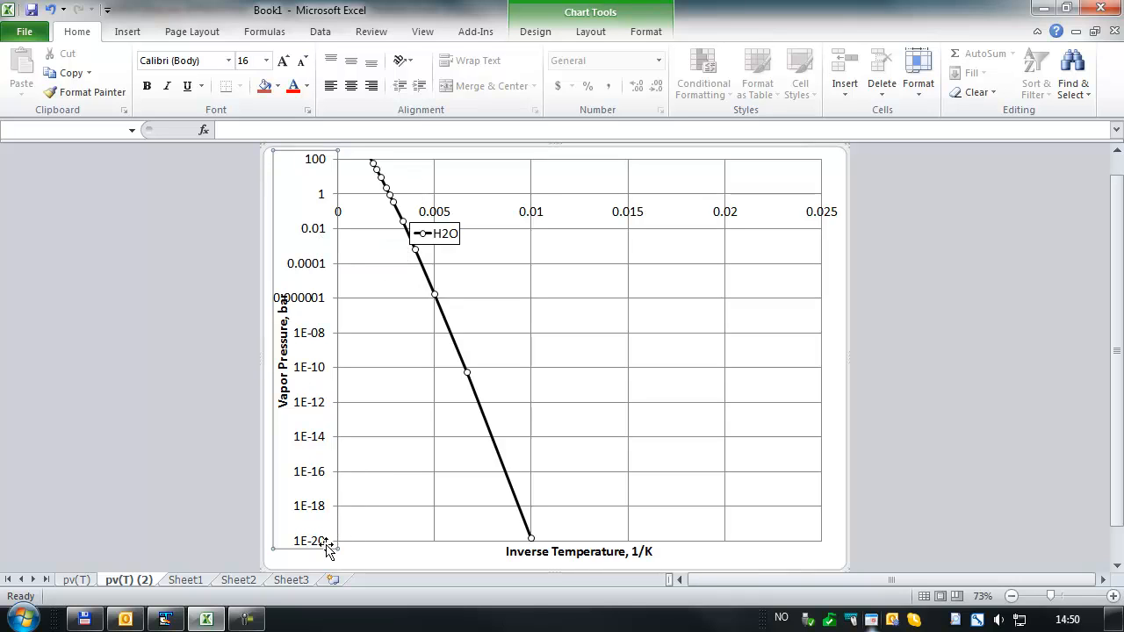
# Step: Make the horizontal axis cross the vertical axis at the value 1E-20
pyautogui.rightClick(321, 272)
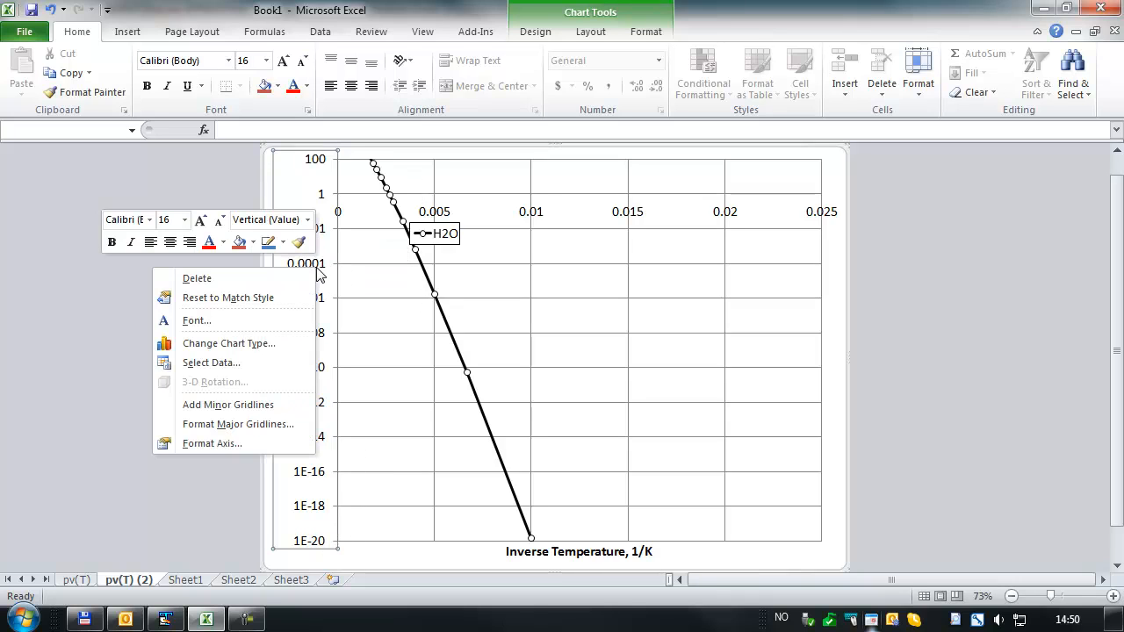
pyautogui.click(224, 444)
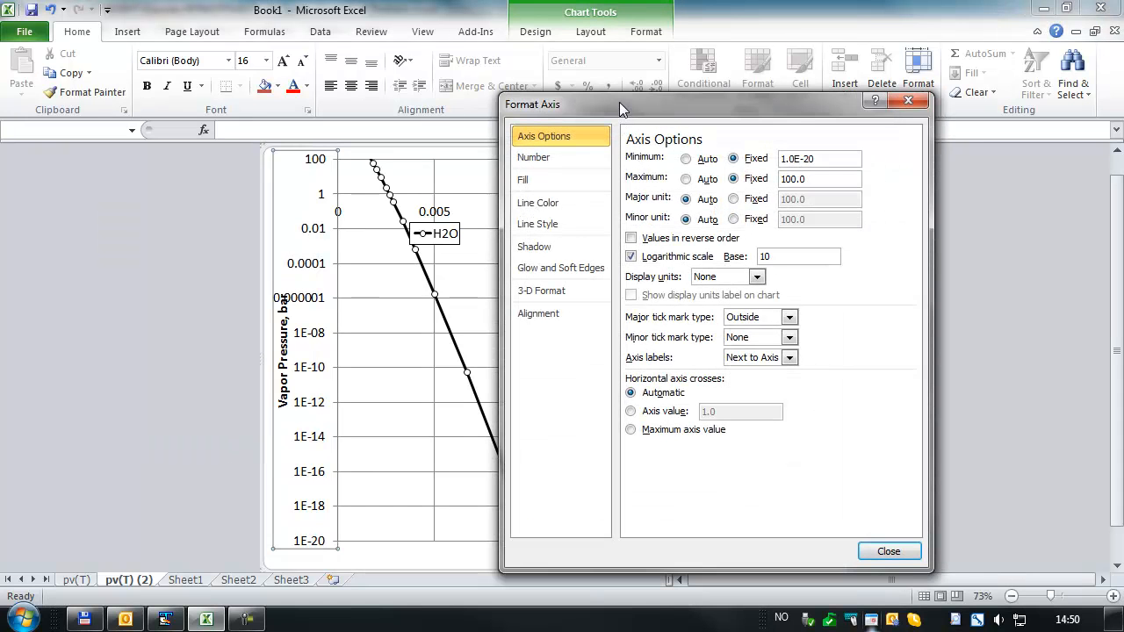
pyautogui.moveTo(619, 102); pyautogui.dragTo(664, 103)
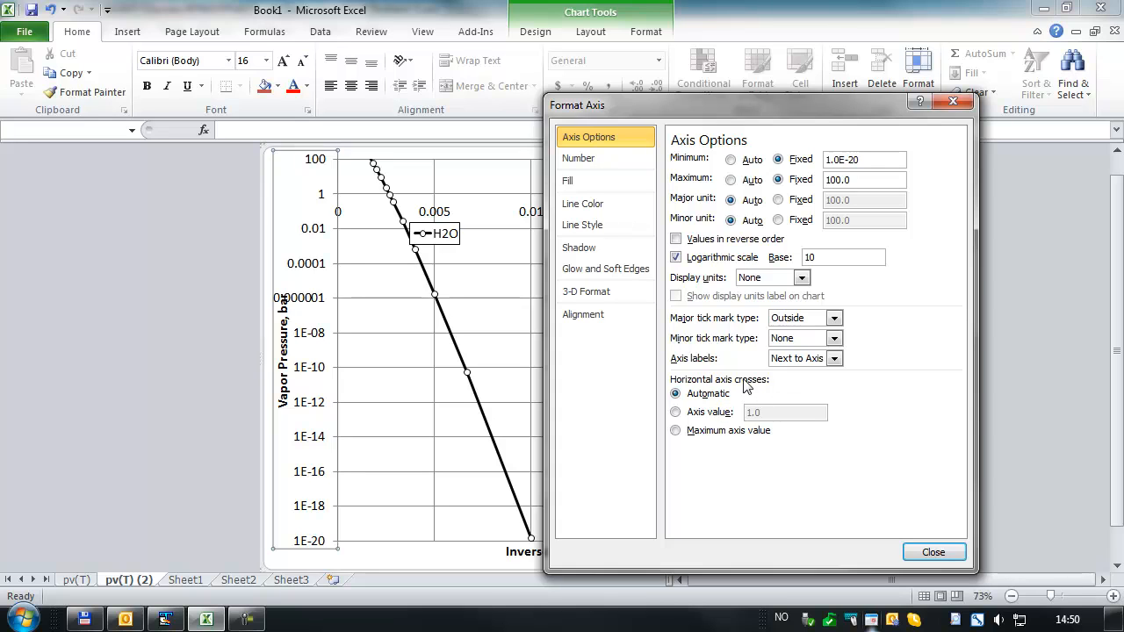
pyautogui.click(675, 413)
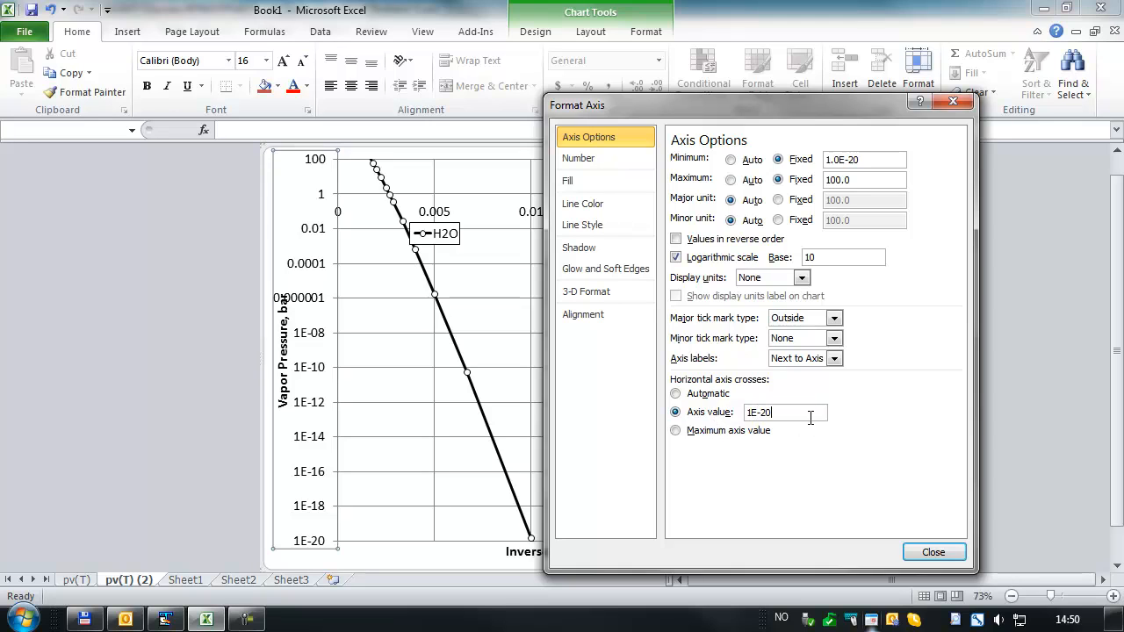
pyautogui.click(874, 157)
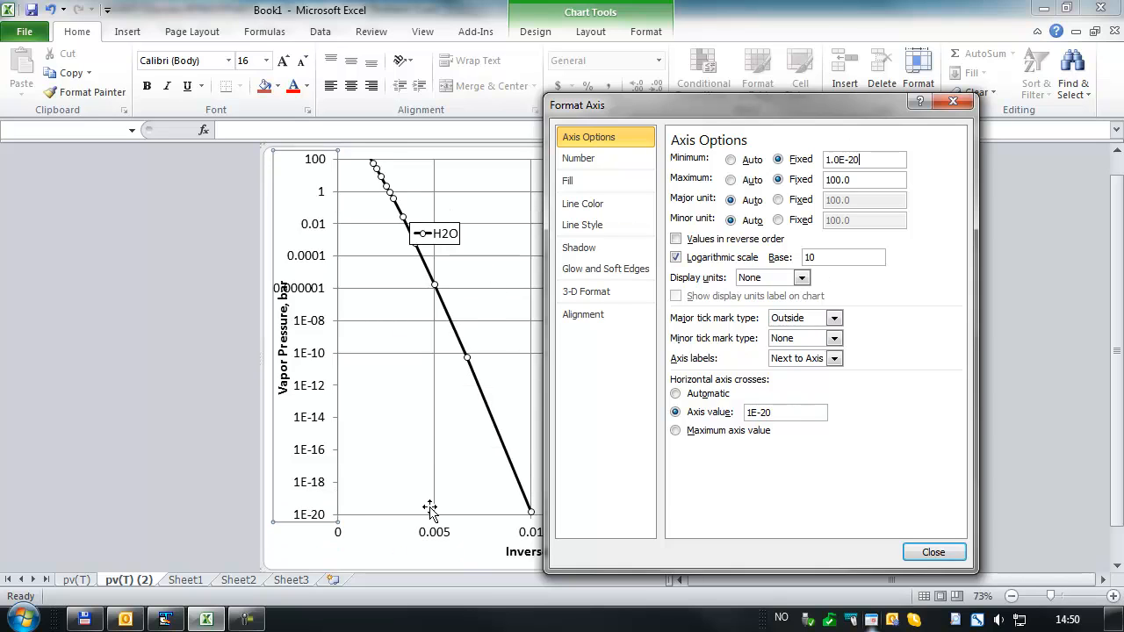
pyautogui.click(932, 553)
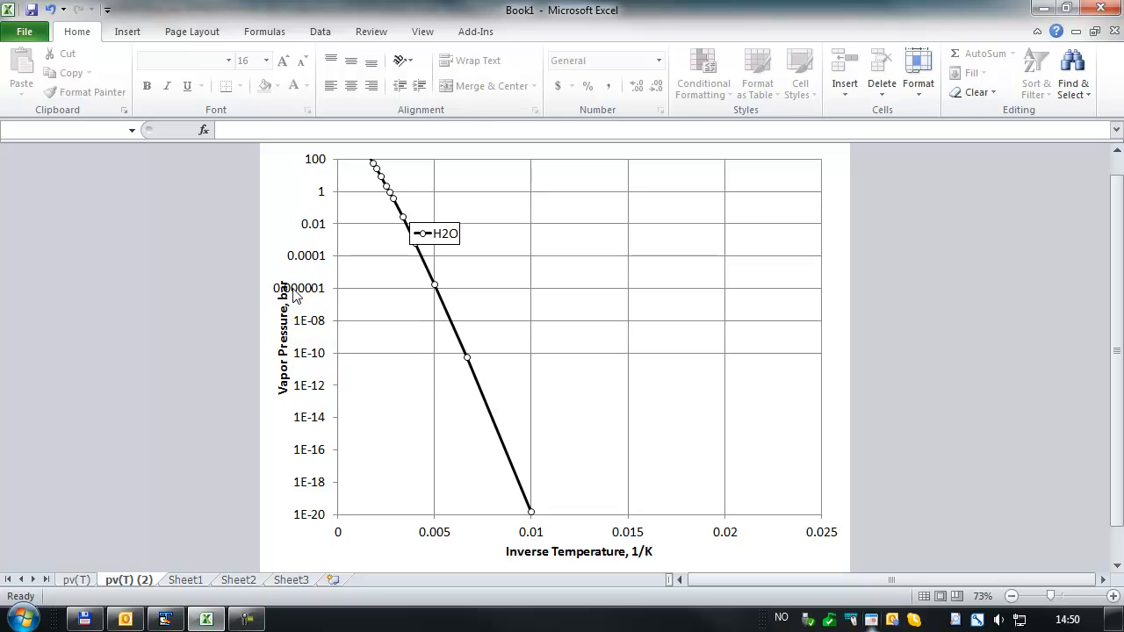
# Step: Narrow the plot area from its left edge and move the "Vapor Pressure, bar" title clear of the axis labels
pyautogui.click(317, 330)
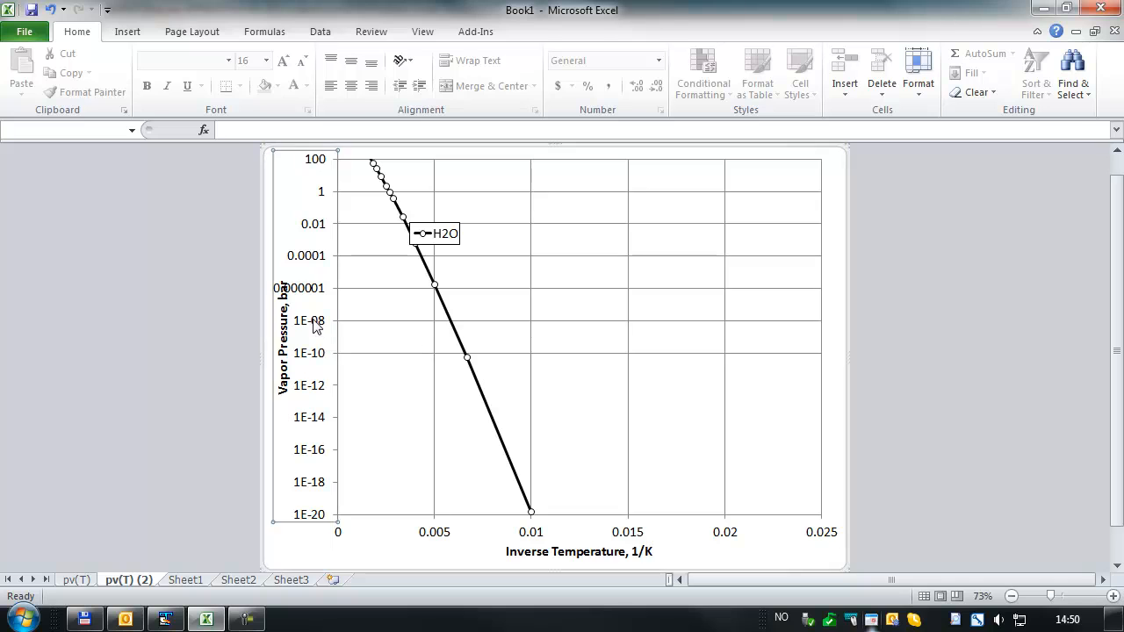
pyautogui.click(359, 335)
pyautogui.moveTo(337, 336); pyautogui.dragTo(366, 339)
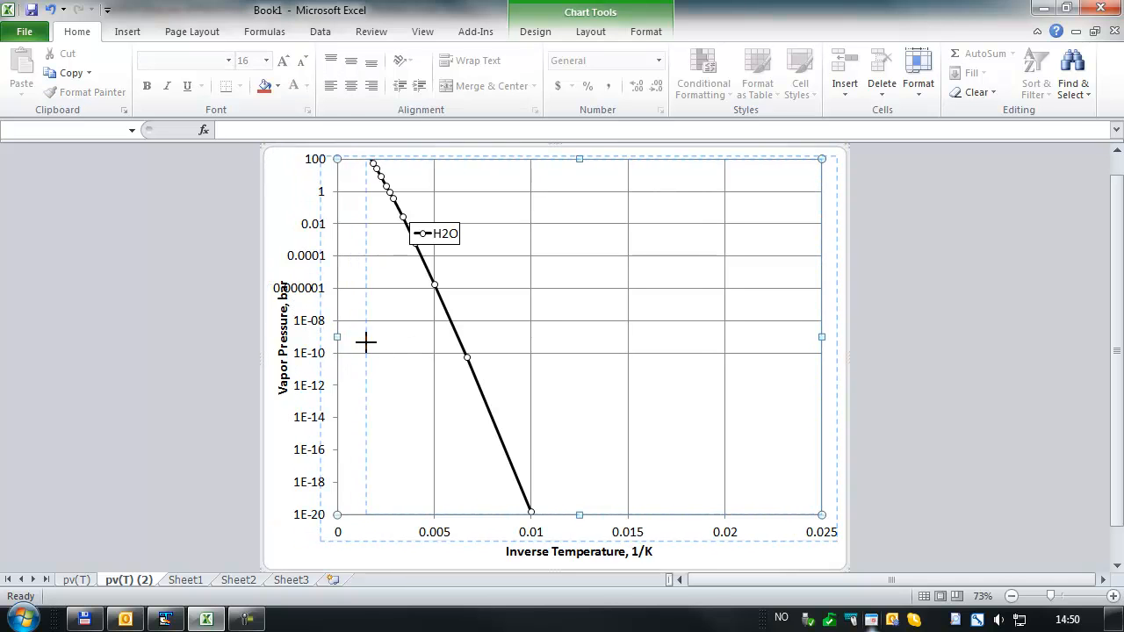
pyautogui.click(309, 342)
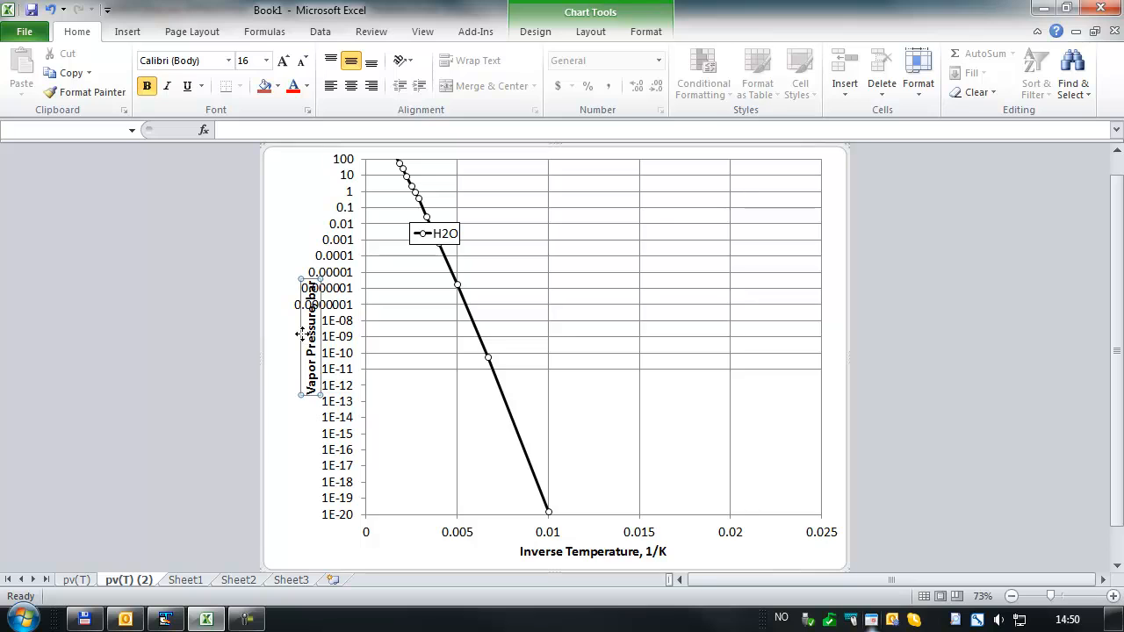
pyautogui.moveTo(274, 328); pyautogui.dragTo(275, 329)
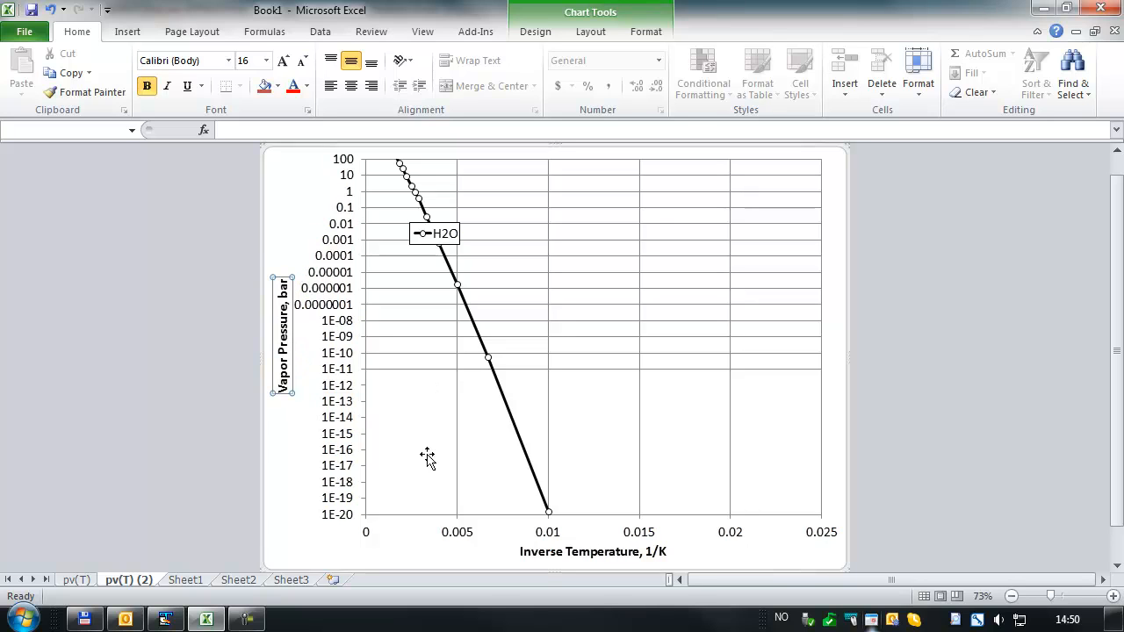
pyautogui.click(440, 475)
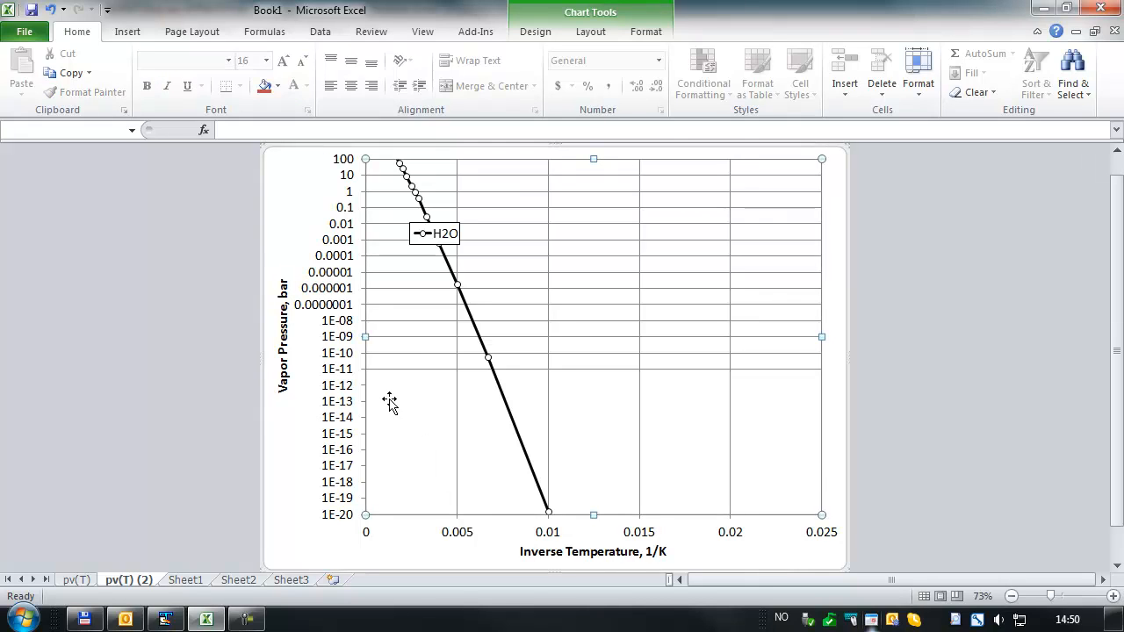
pyautogui.moveTo(340, 331); pyautogui.dragTo(364, 342)
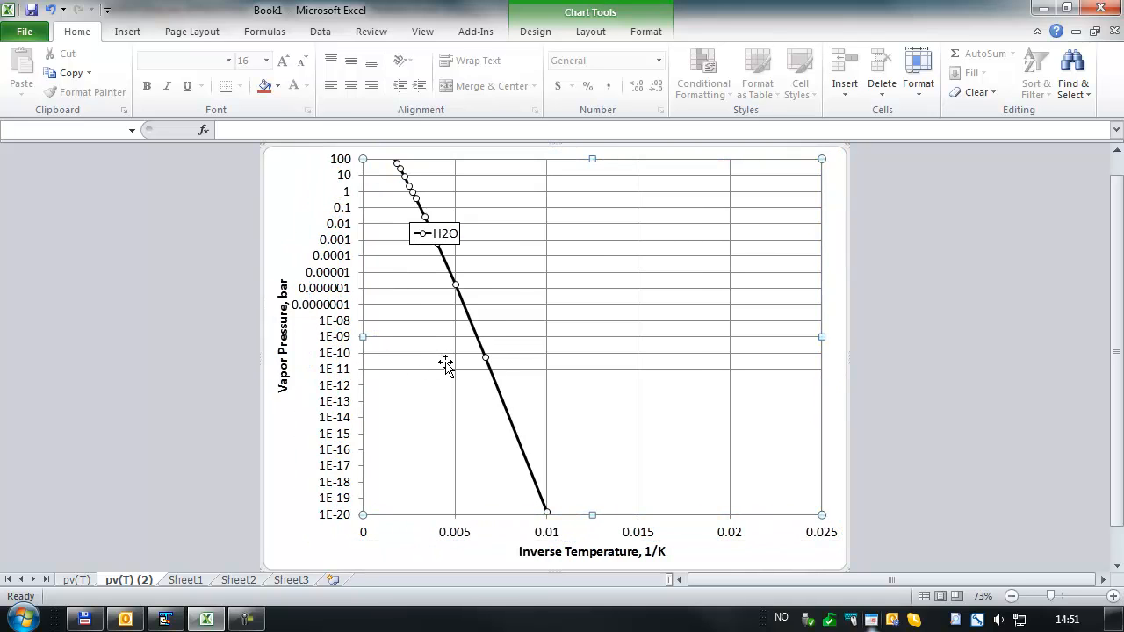
# Step: Fix the major unit of the vertical axis at 100
pyautogui.rightClick(324, 278)
pyautogui.click(220, 447)
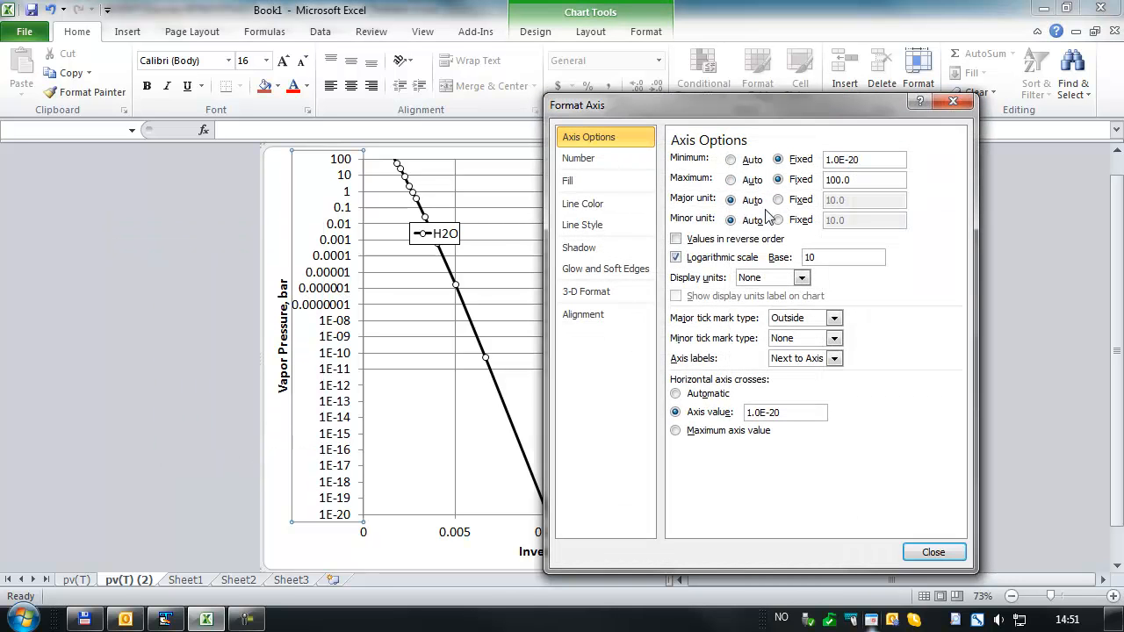
pyautogui.click(779, 200)
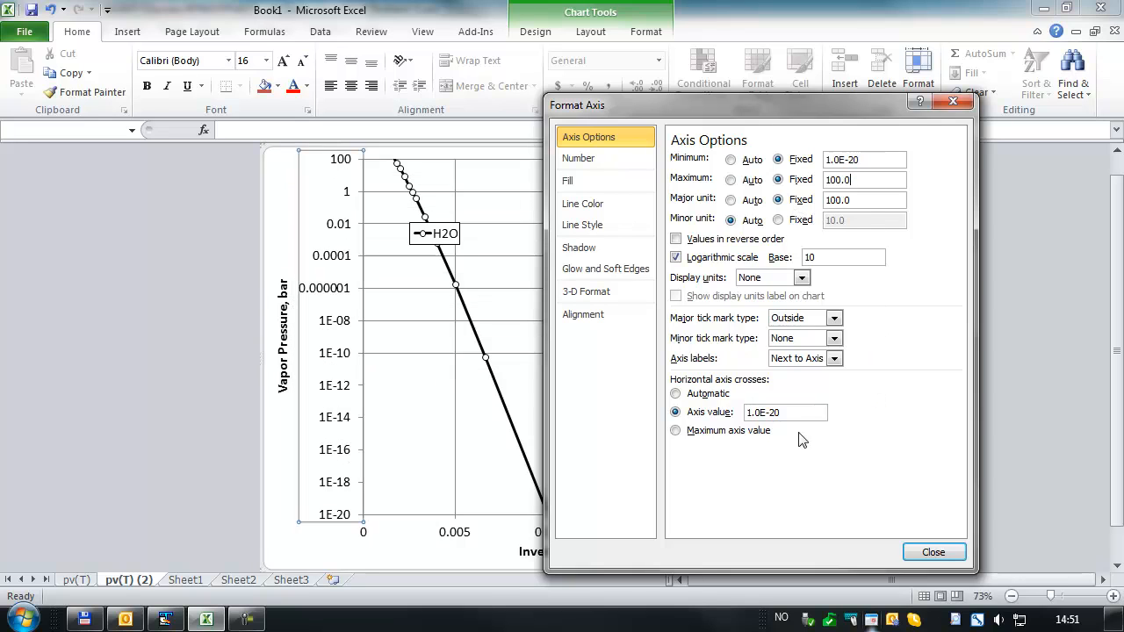
pyautogui.click(933, 553)
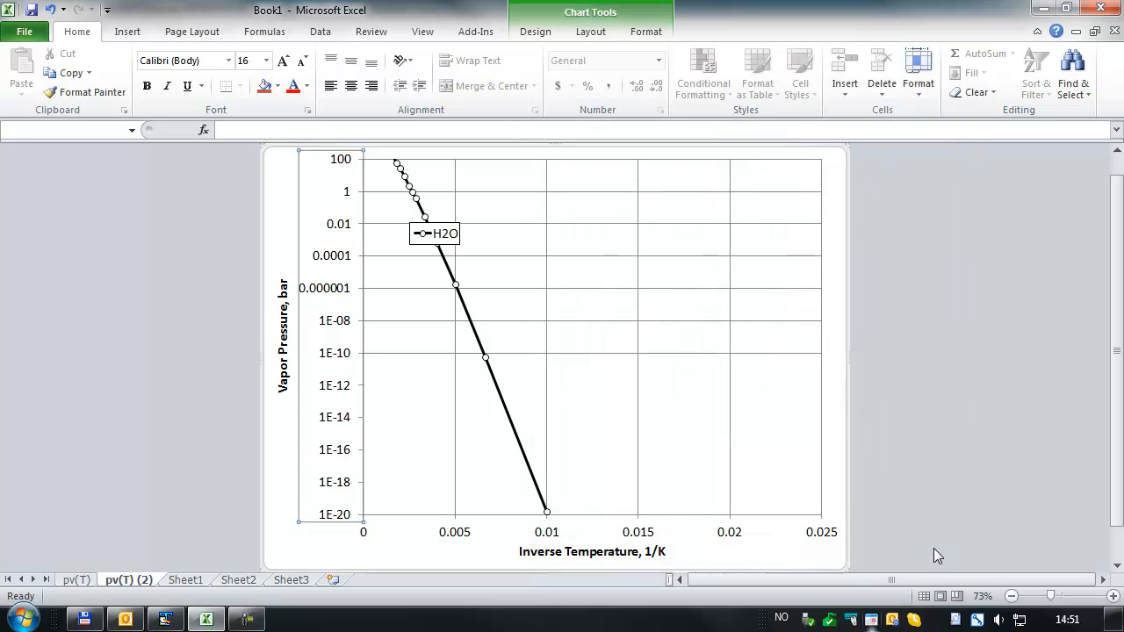
# Step: Fix the maximum of the horizontal inverse temperature axis at 0.01 and deselect the chart
pyautogui.click(453, 539)
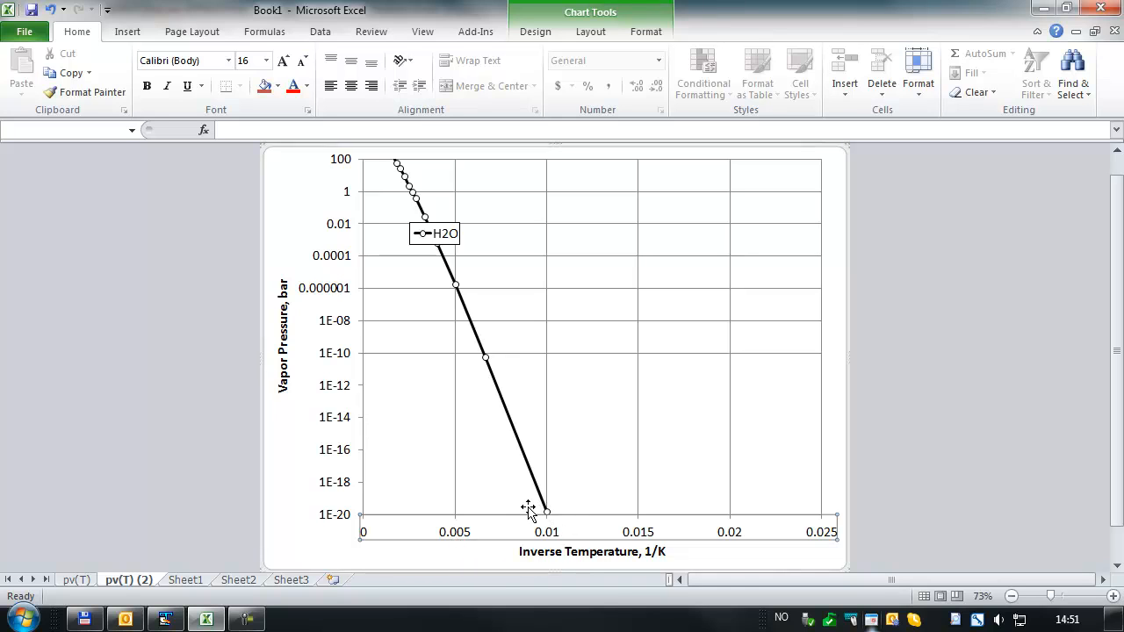
pyautogui.rightClick(454, 533)
pyautogui.click(390, 518)
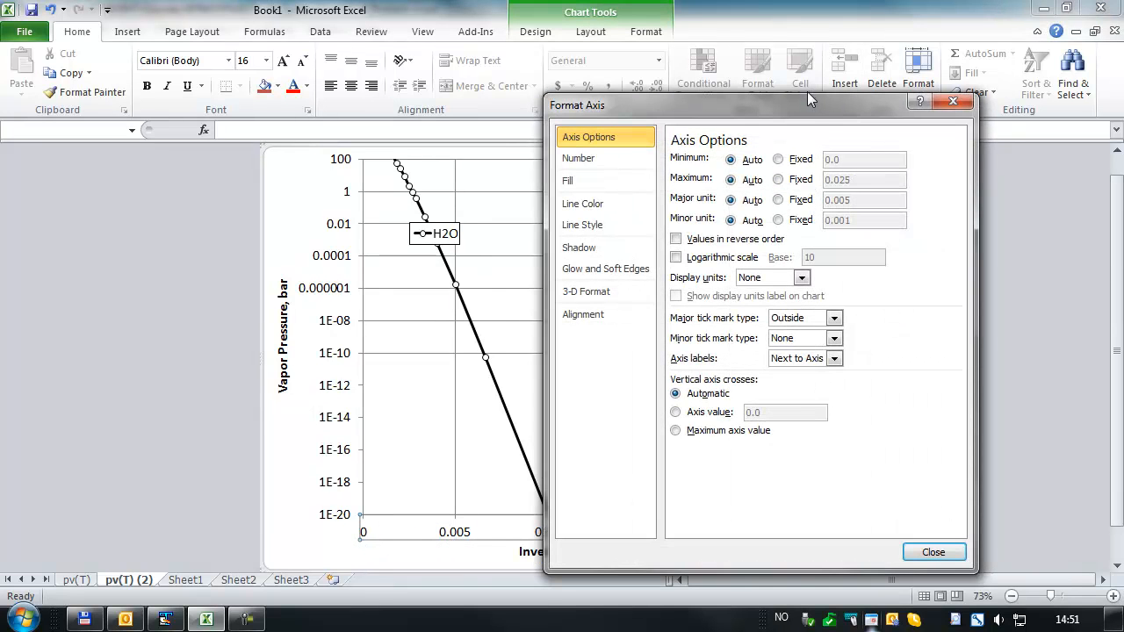
pyautogui.click(778, 180)
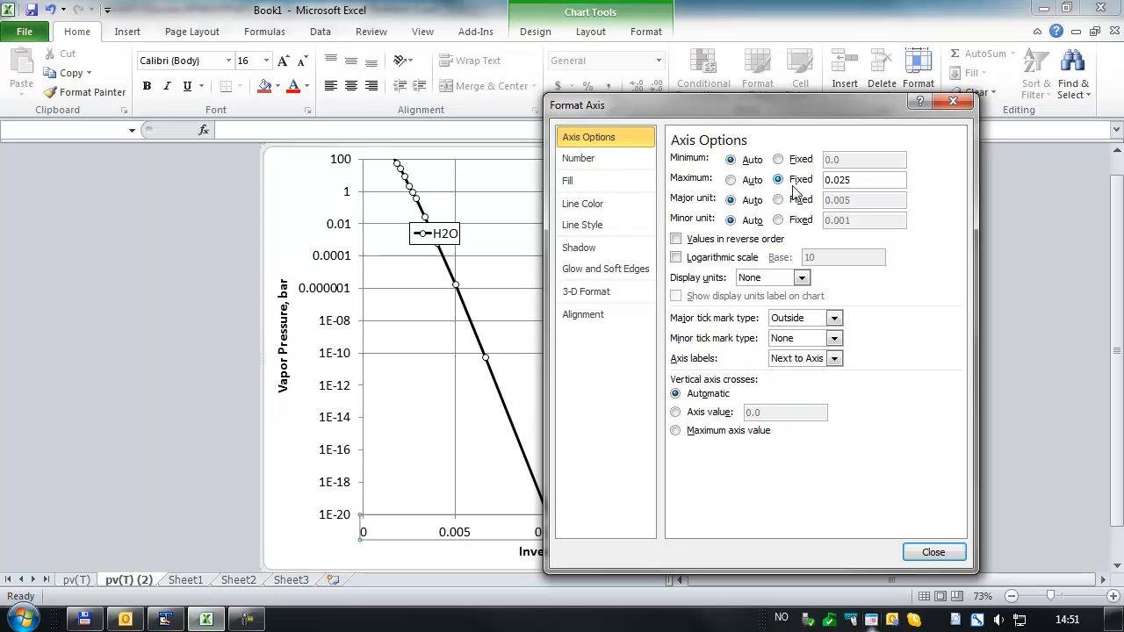
pyautogui.moveTo(739, 112); pyautogui.dragTo(883, 112)
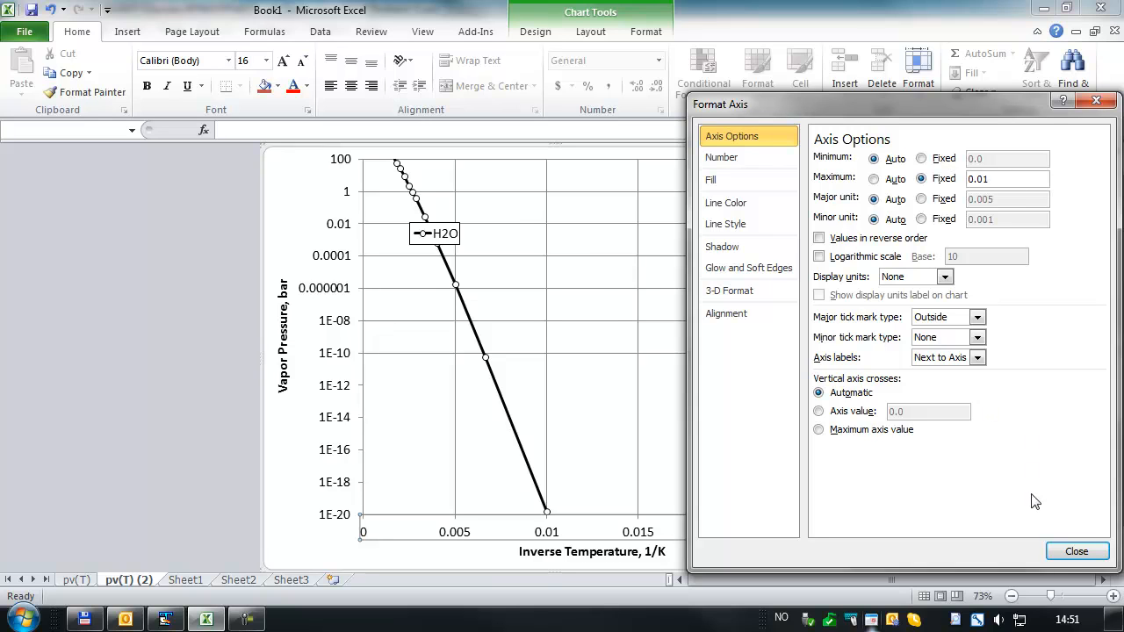
pyautogui.click(1073, 550)
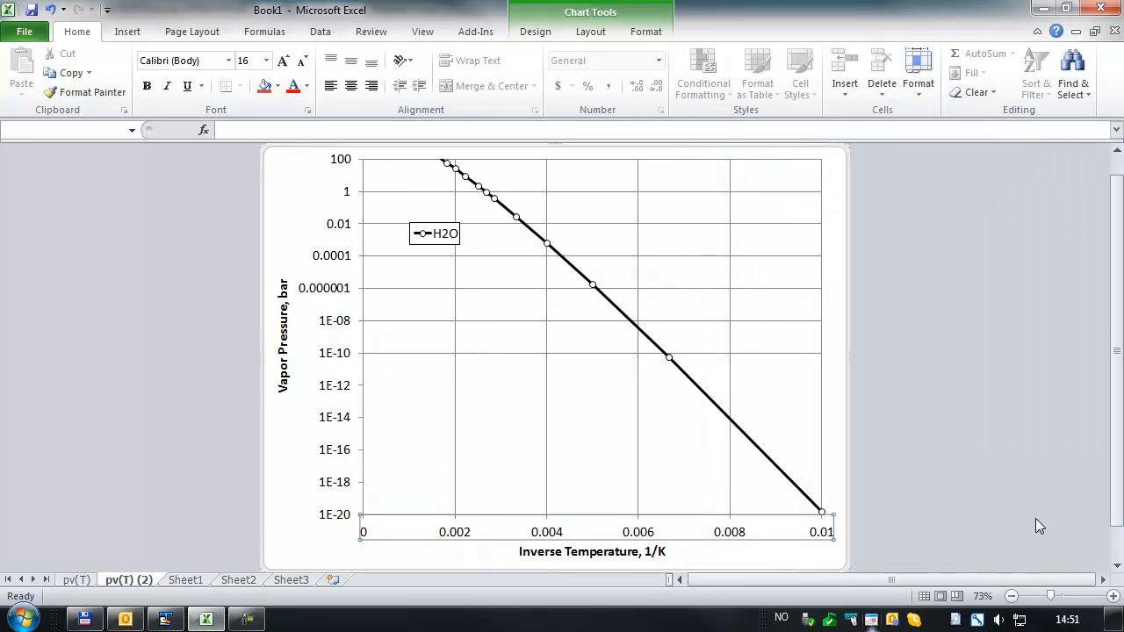
pyautogui.click(937, 365)
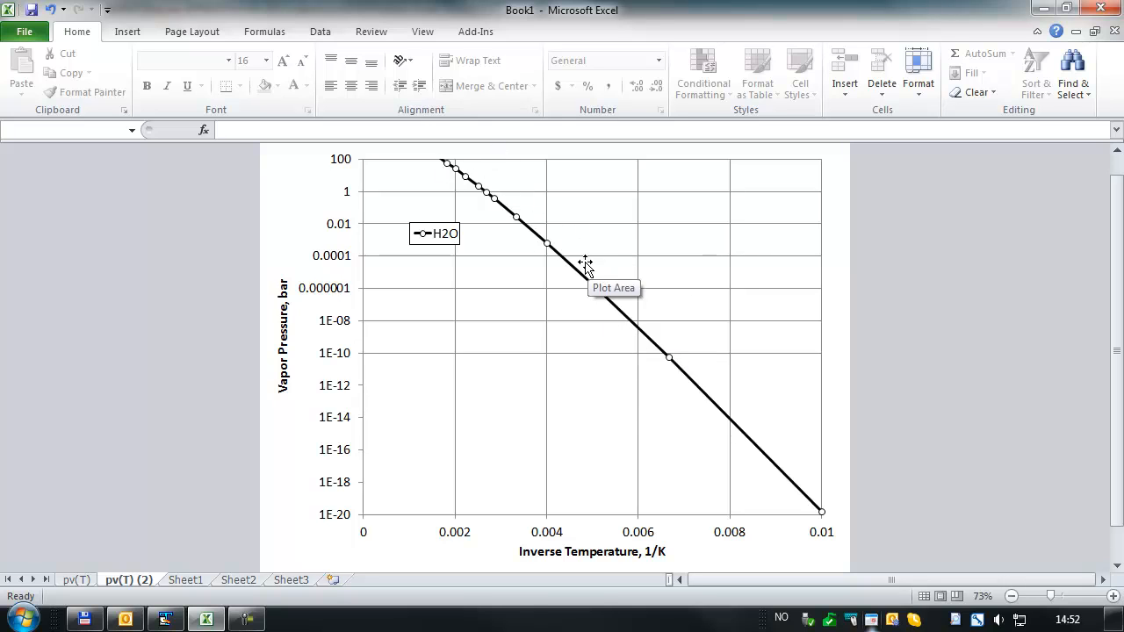
# Step: Draw a straight line about 5.08" high and 6.36" wide from the curve's 100 bar end along its upper points, extending past the plot edge
pyautogui.click(125, 33)
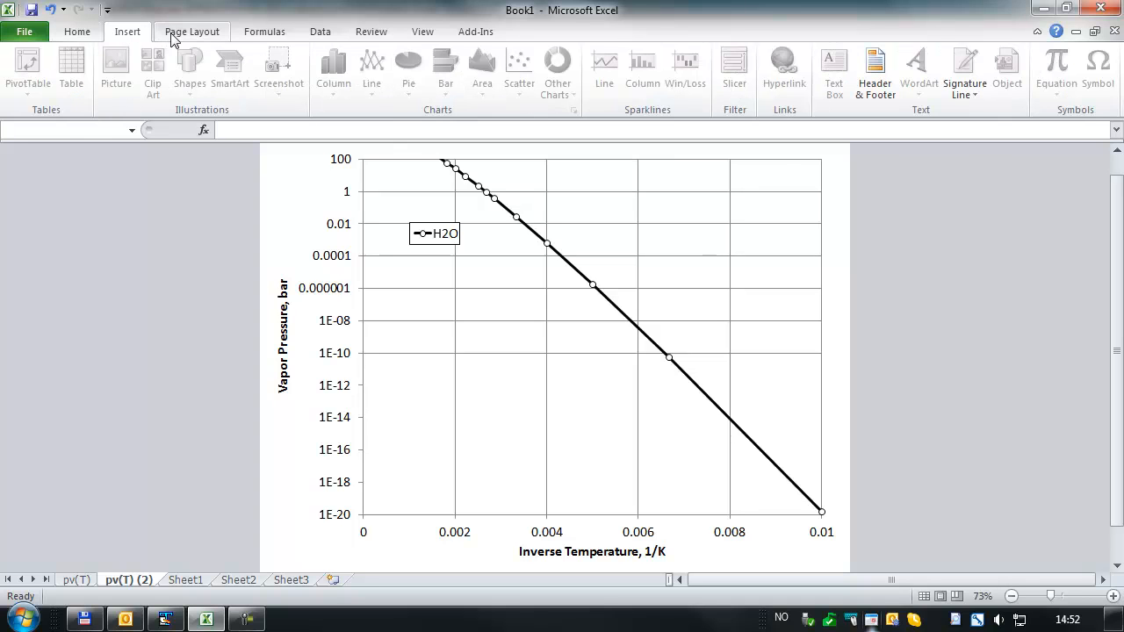
pyautogui.click(511, 434)
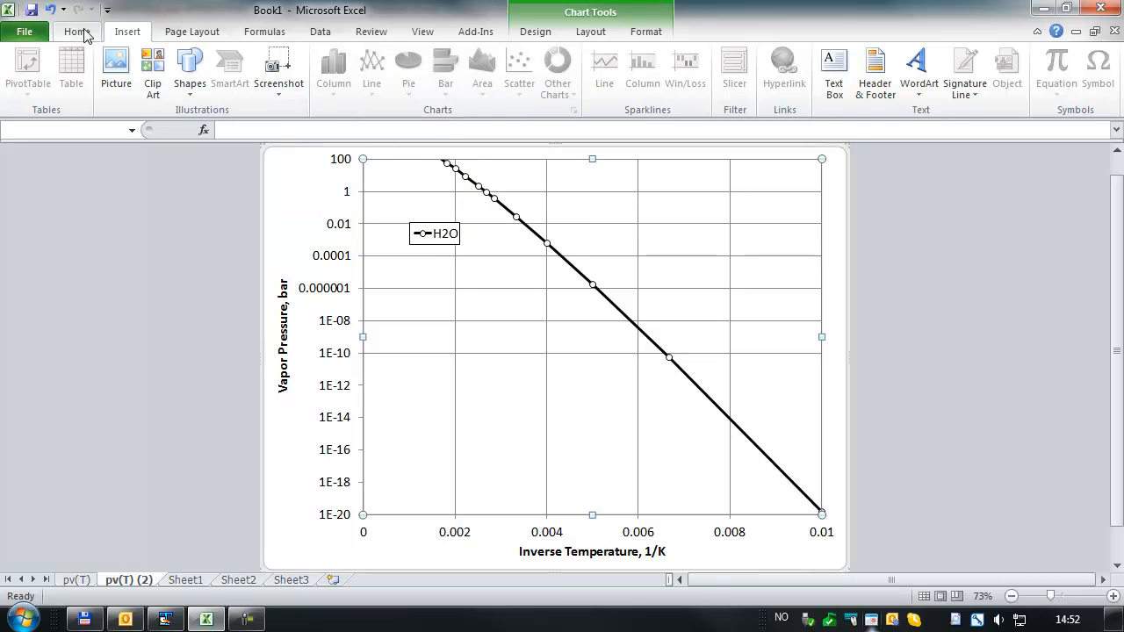
pyautogui.click(547, 40)
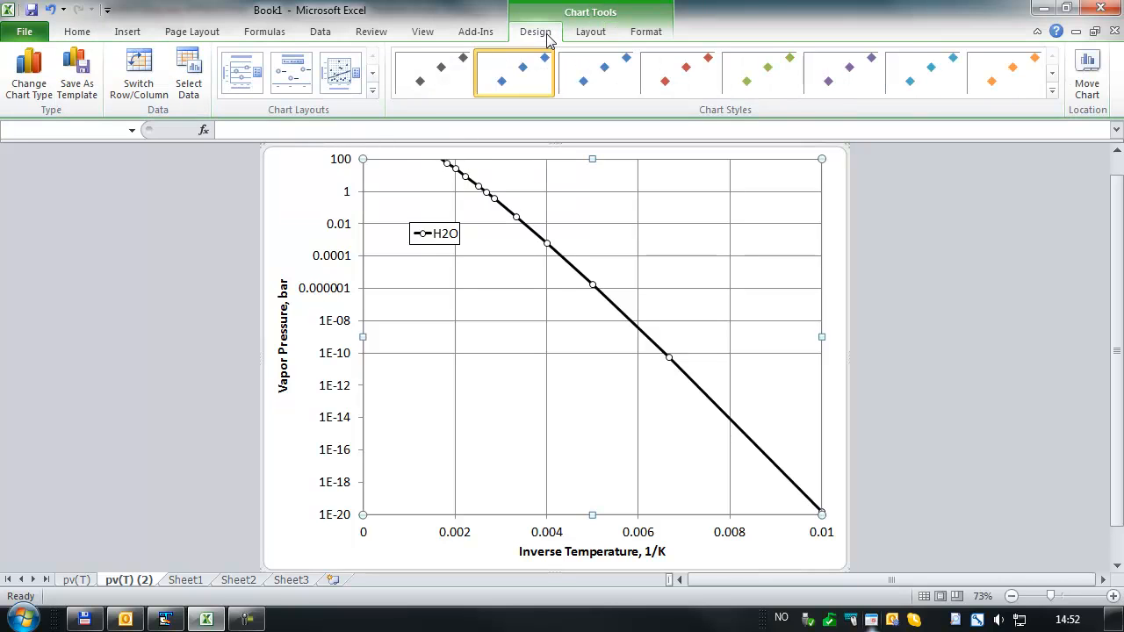
pyautogui.click(592, 38)
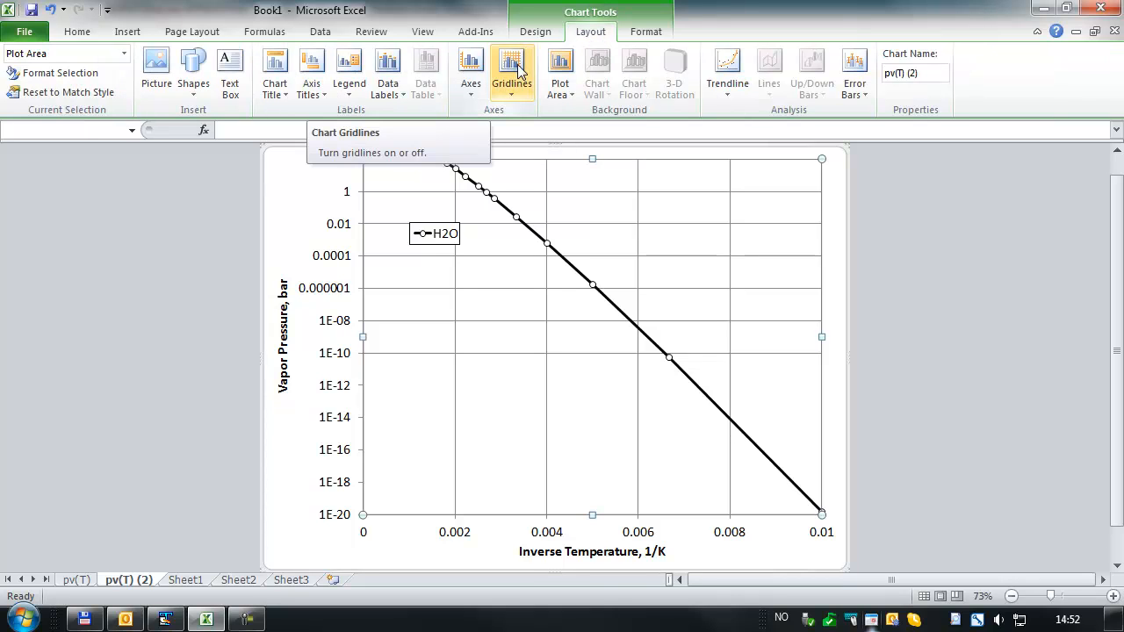
pyautogui.click(194, 97)
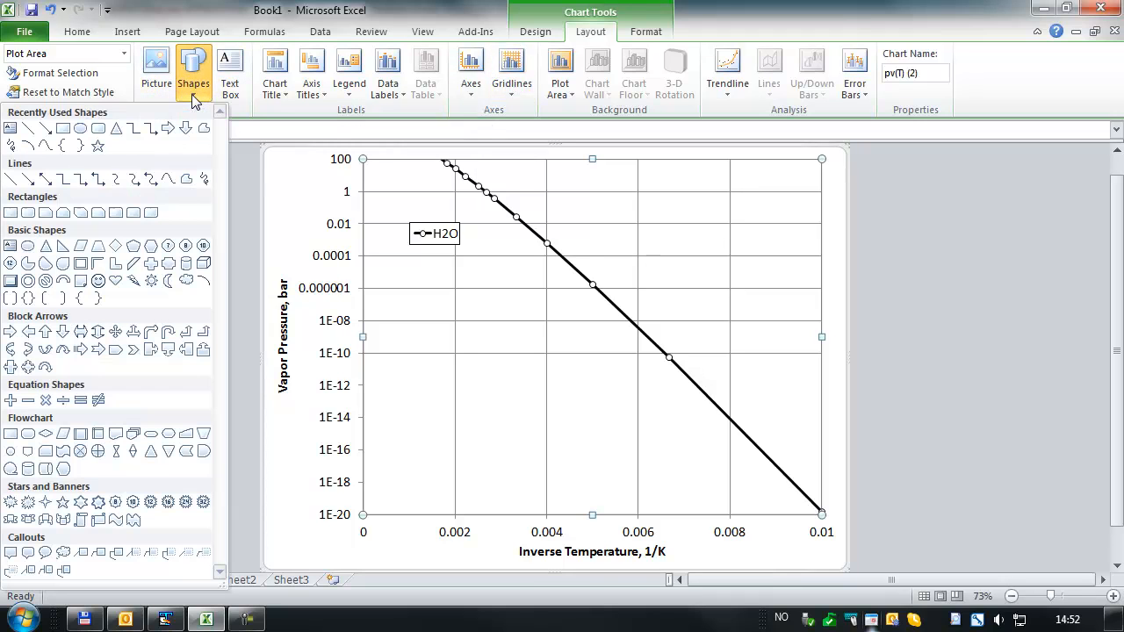
pyautogui.click(11, 180)
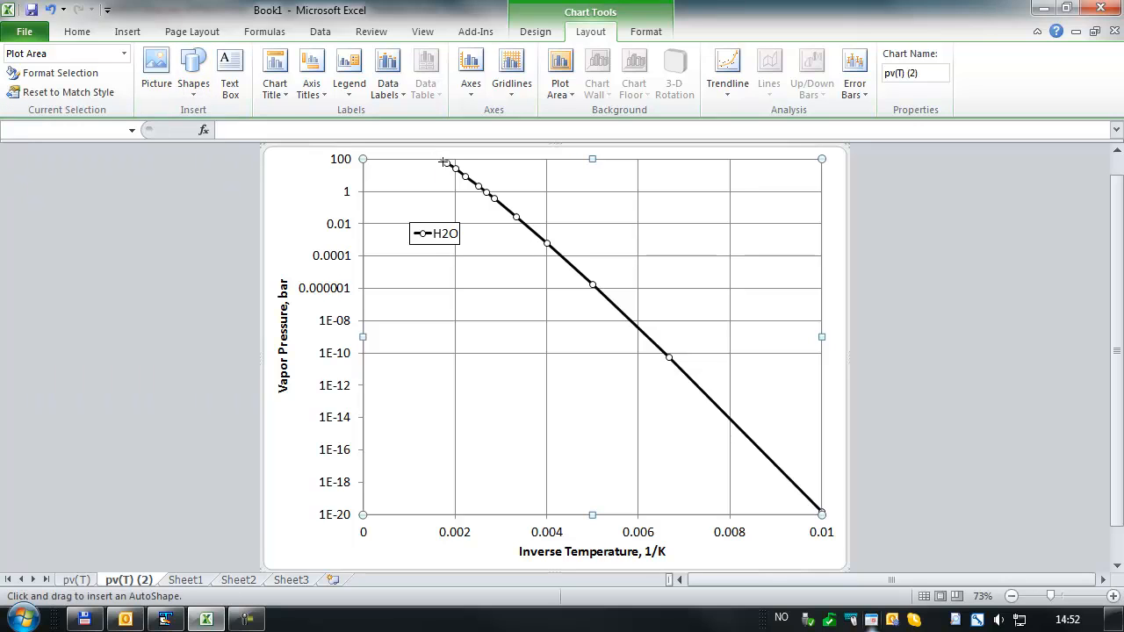
pyautogui.moveTo(441, 159)
pyautogui.mouseDown()
pyautogui.moveTo(510, 221)
pyautogui.moveTo(638, 272)
pyautogui.moveTo(787, 497)
pyautogui.moveTo(830, 454)
pyautogui.moveTo(833, 472)
pyautogui.mouseUp()
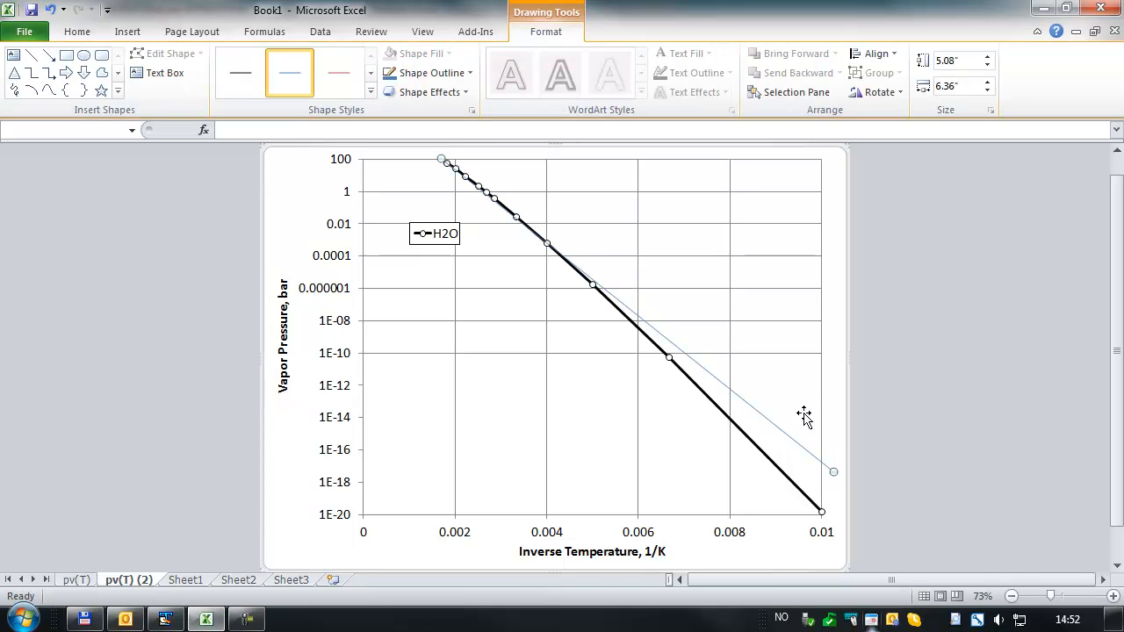
pyautogui.click(778, 377)
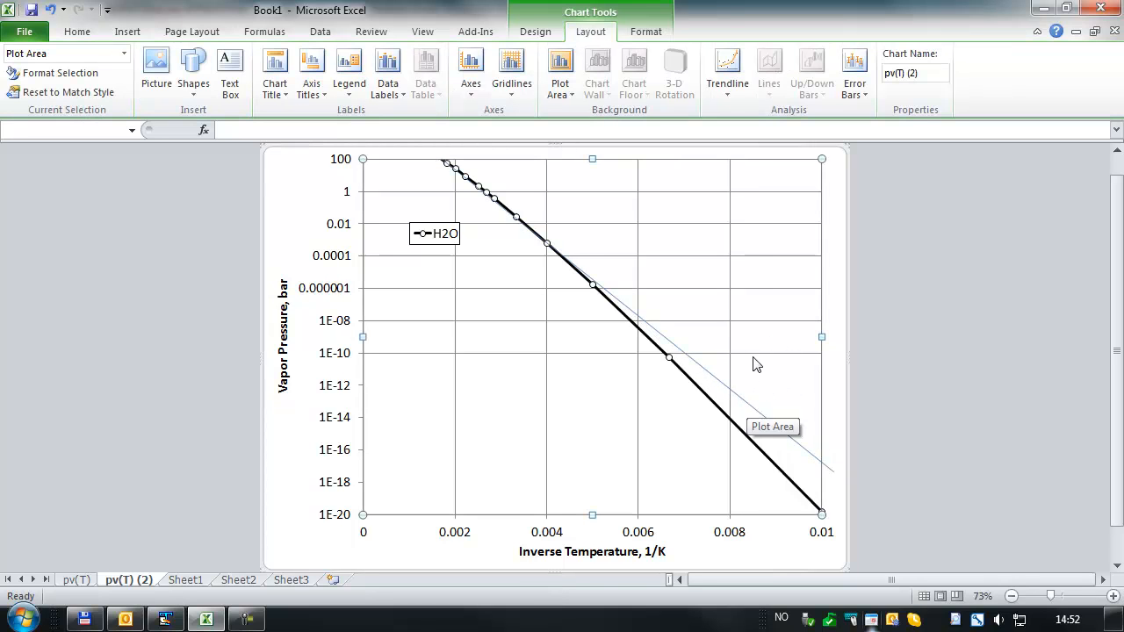
# Step: Set the color of the drawn straight line to black
pyautogui.click(761, 414)
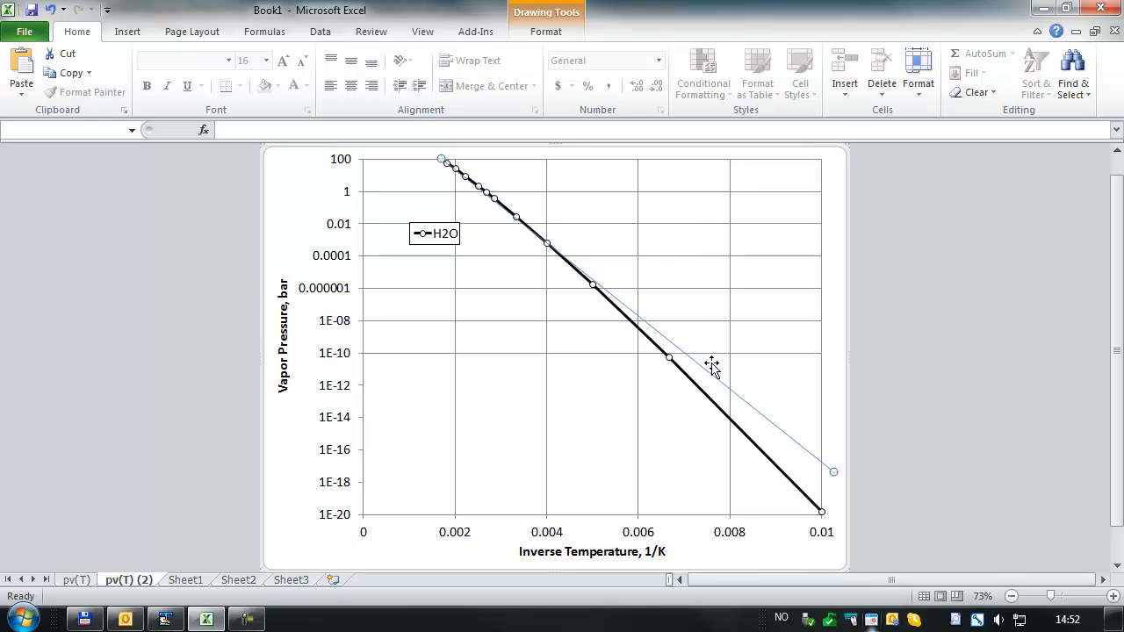
pyautogui.rightClick(751, 406)
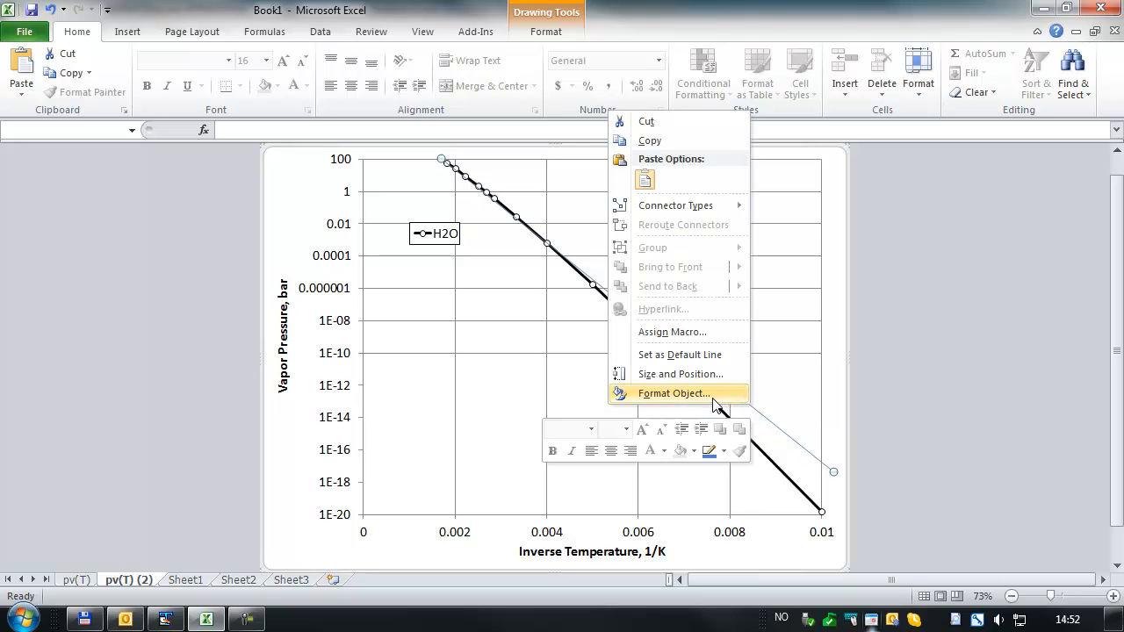
pyautogui.click(665, 397)
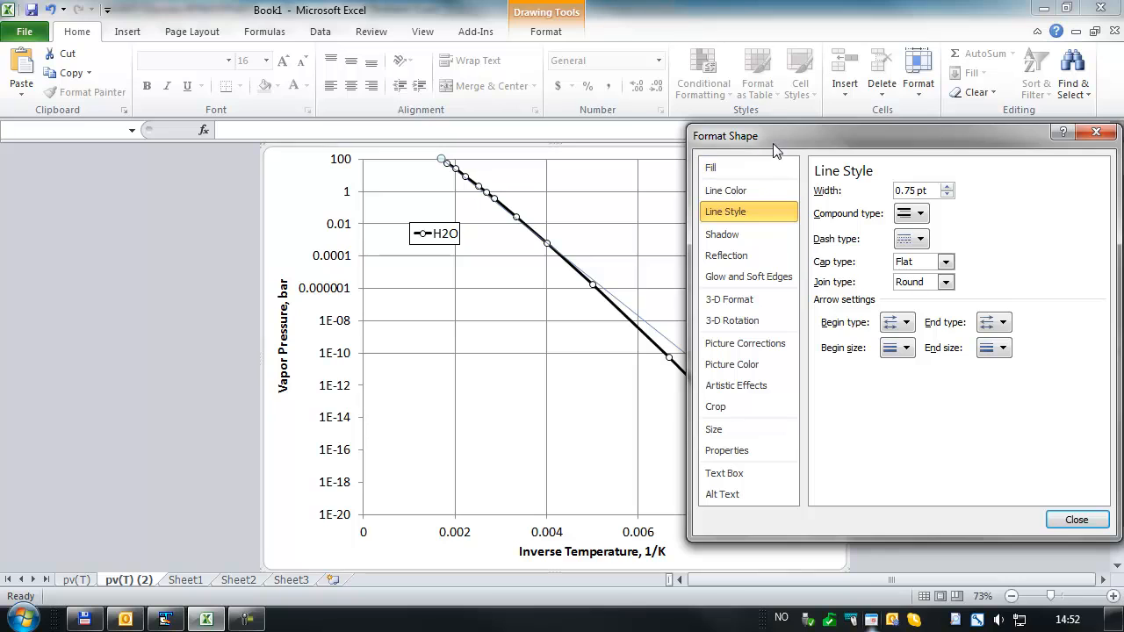
pyautogui.click(742, 193)
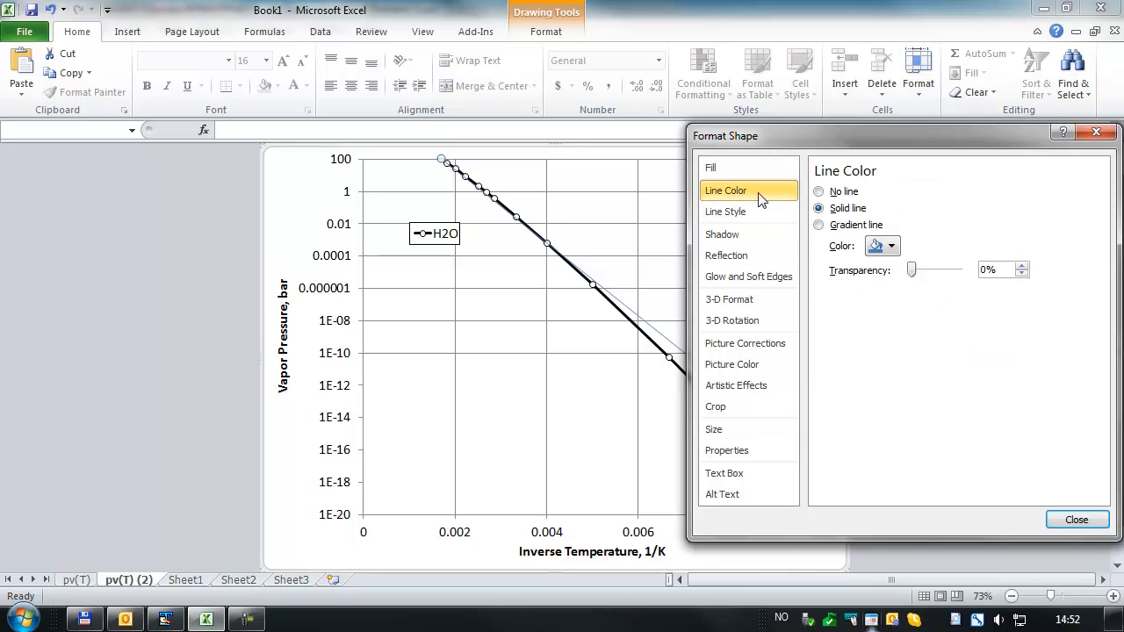
pyautogui.click(891, 247)
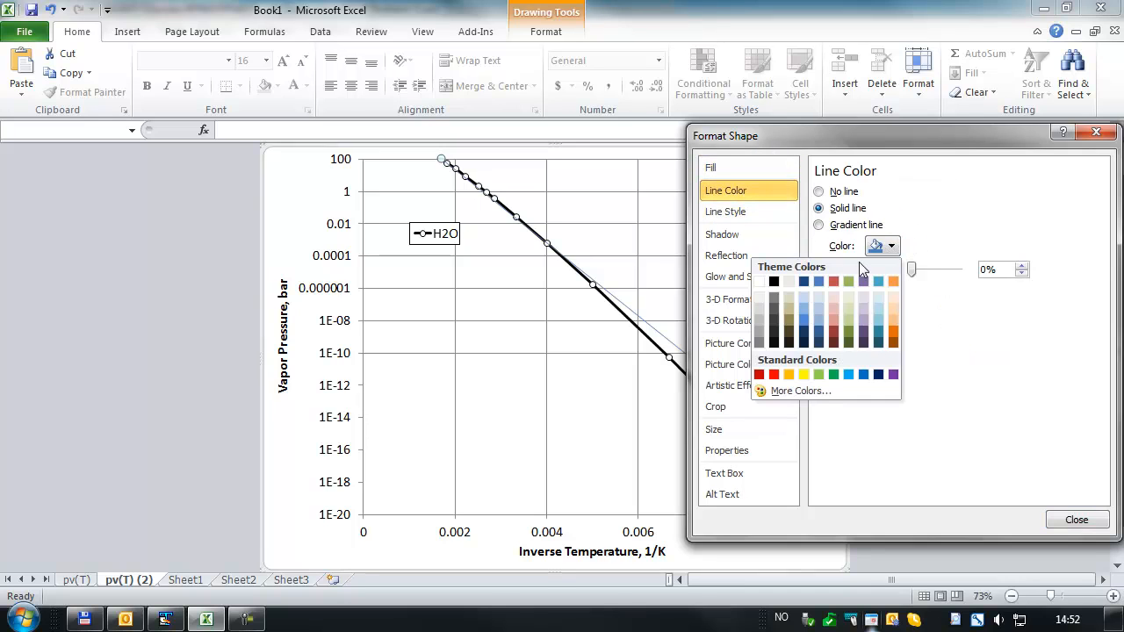
pyautogui.click(774, 281)
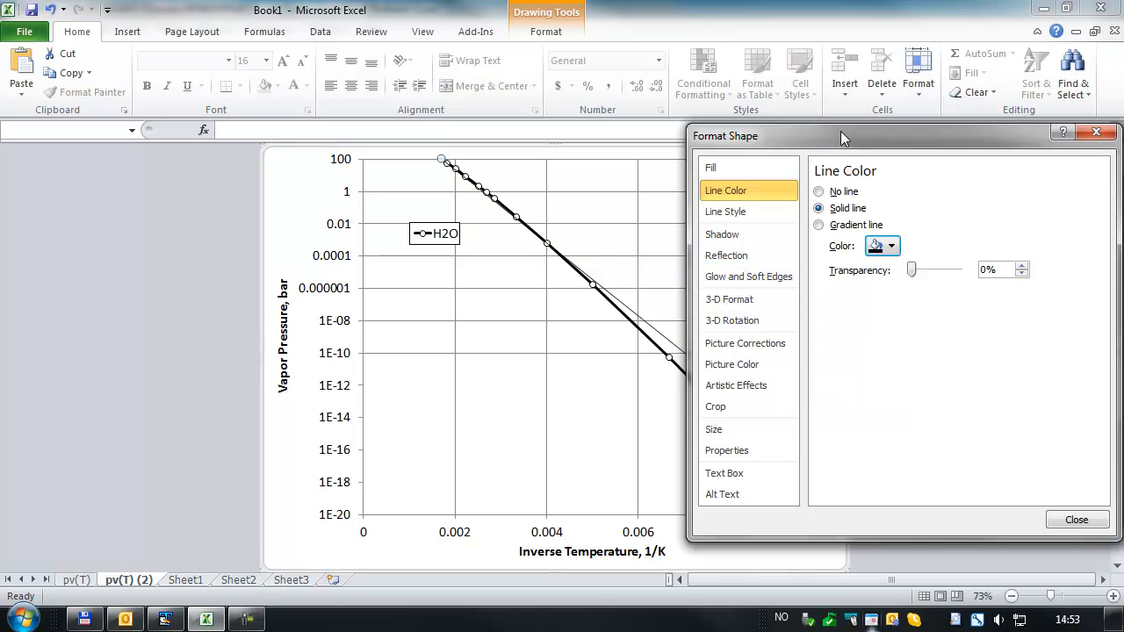
# Step: Set the drawn line's width to 2 pt with a dashed line type, and deselect the chart
pyautogui.moveTo(841, 132); pyautogui.dragTo(336, 151)
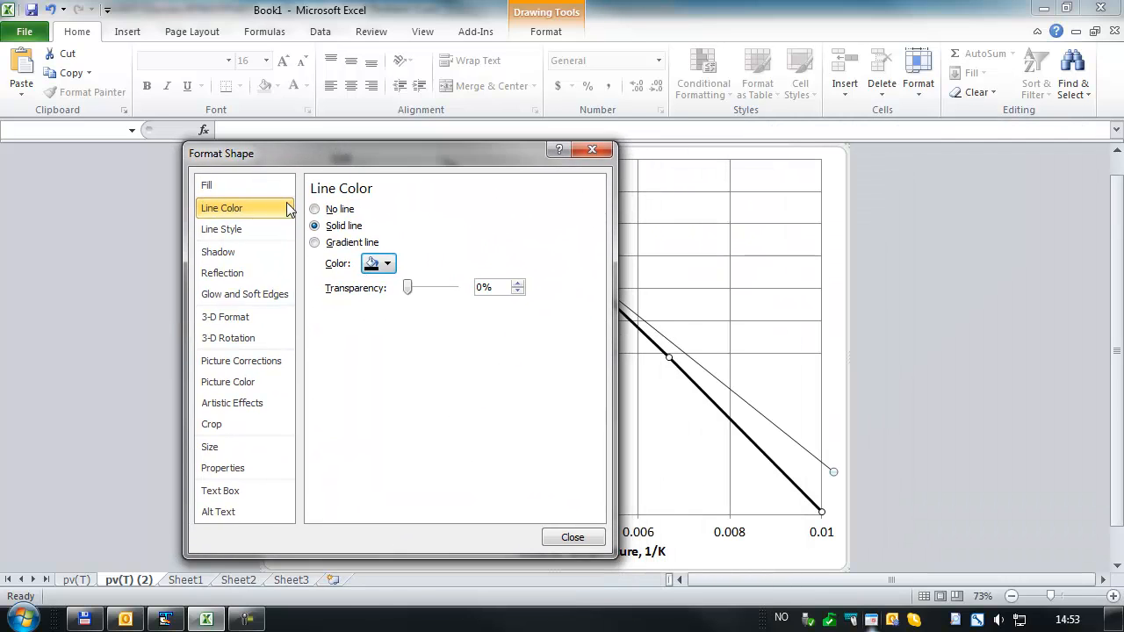
pyautogui.click(248, 230)
pyautogui.click(443, 205)
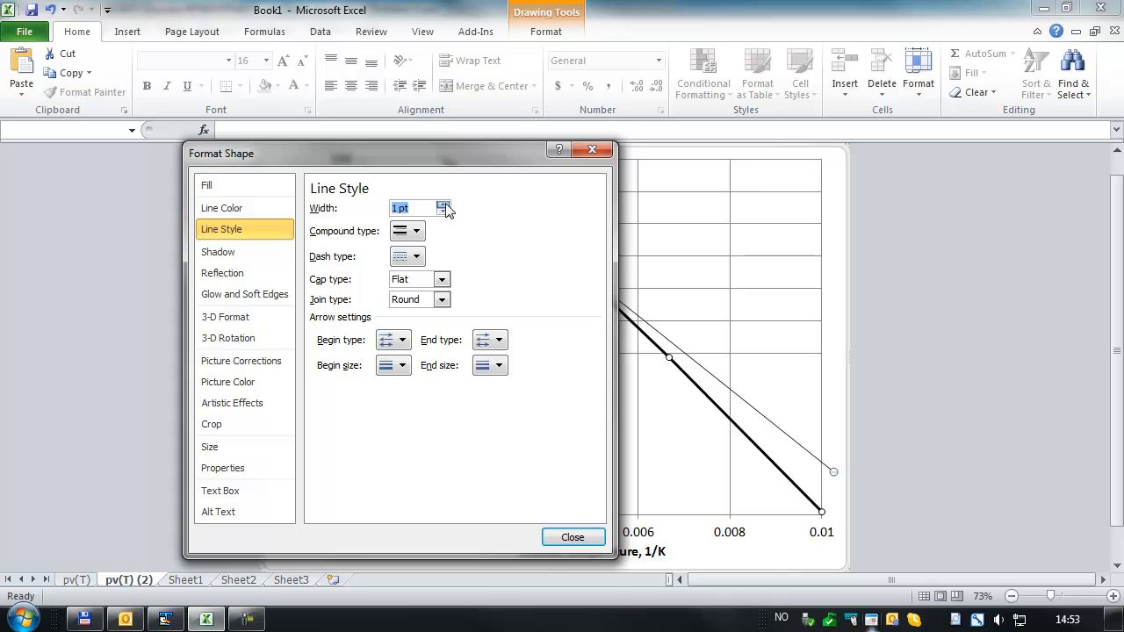
pyautogui.click(443, 205)
pyautogui.click(444, 206)
pyautogui.click(443, 206)
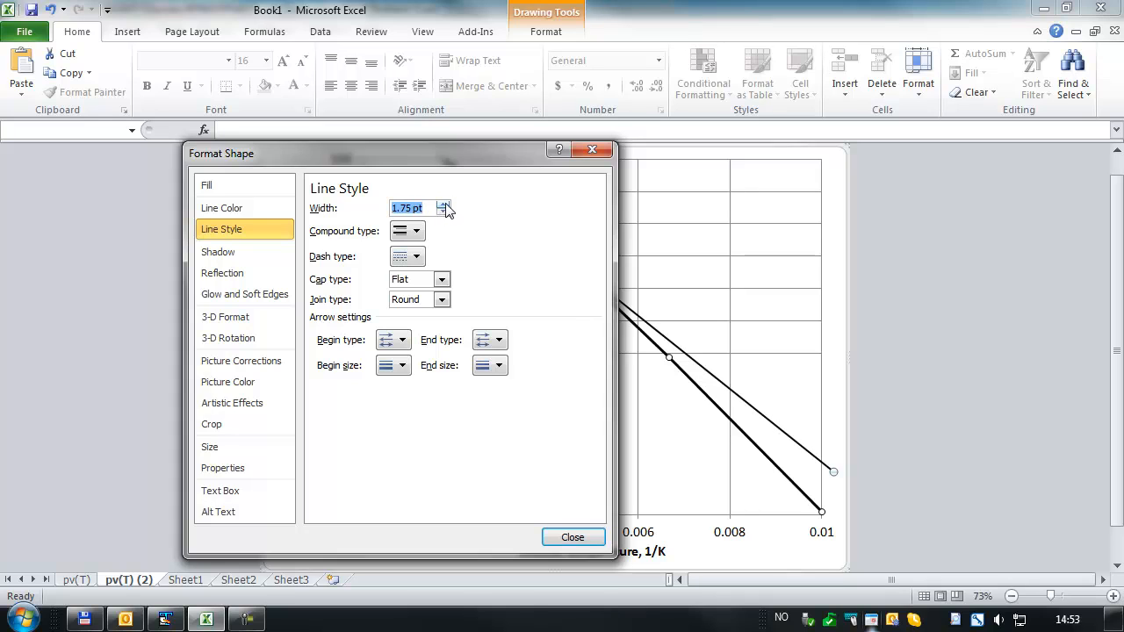
pyautogui.click(445, 205)
pyautogui.click(418, 258)
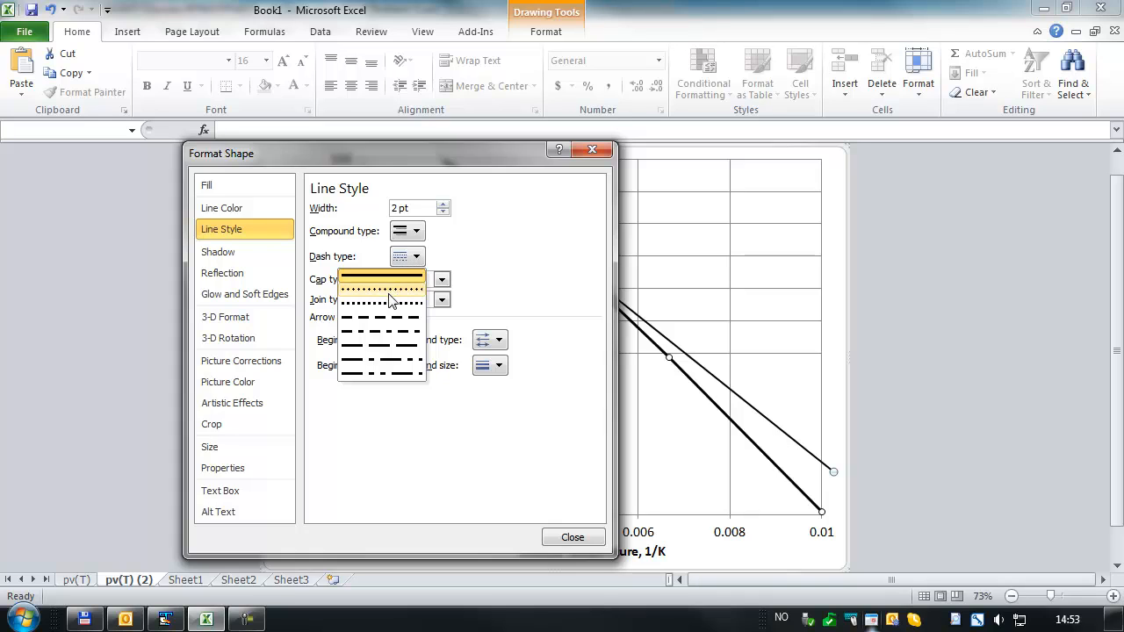
pyautogui.click(380, 322)
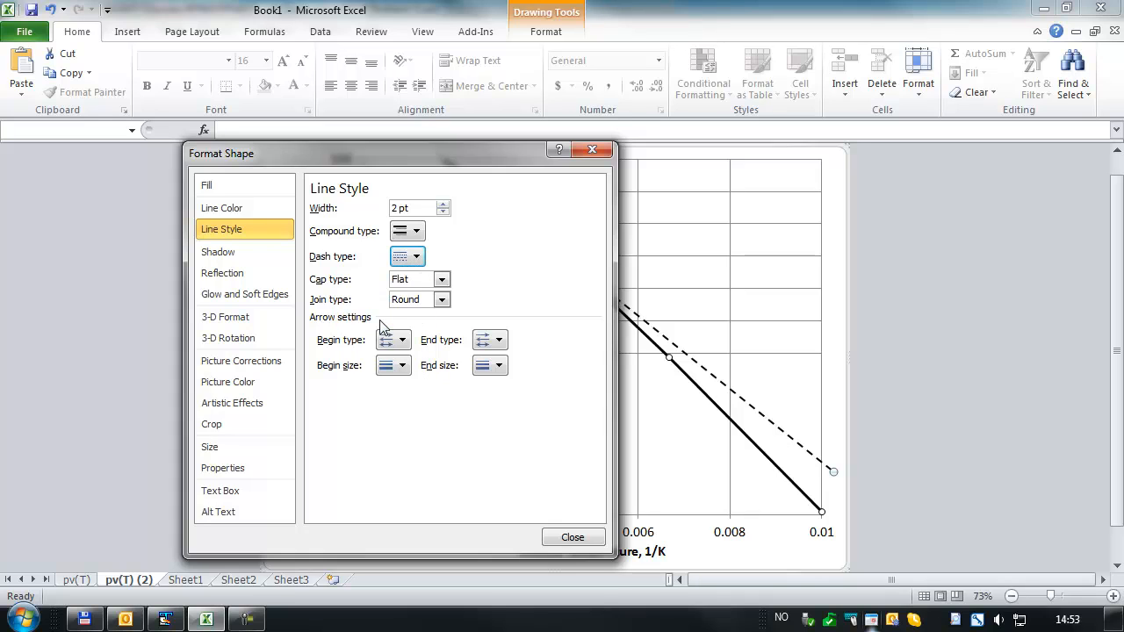
pyautogui.click(572, 537)
pyautogui.click(896, 352)
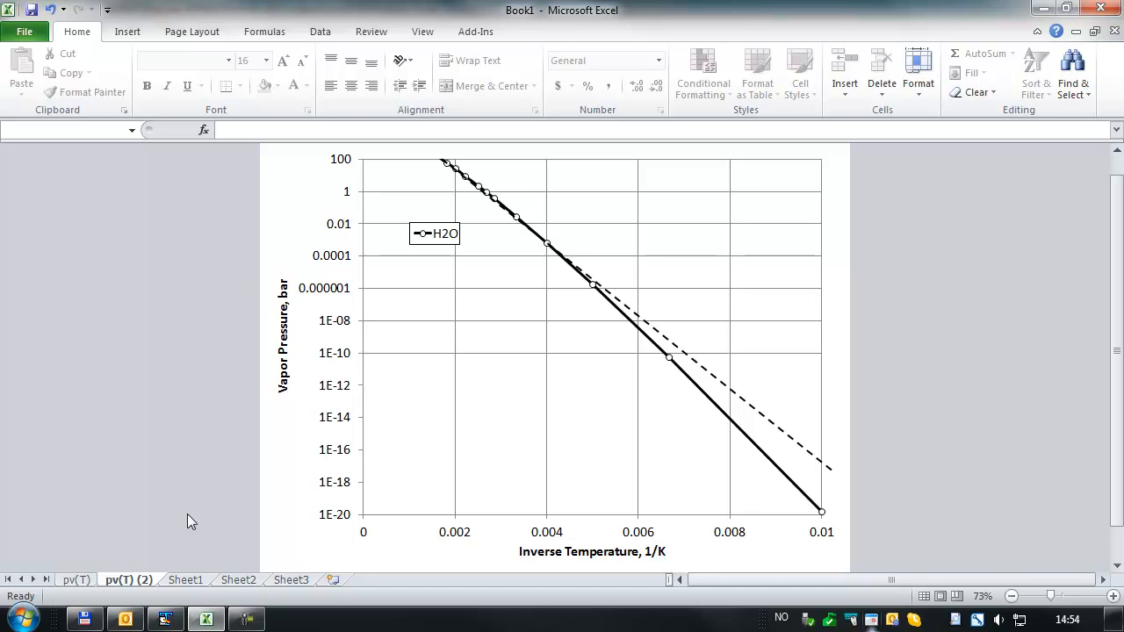
# Step: Rename the Sheet1 worksheet as "H2O PVT"
pyautogui.click(184, 581)
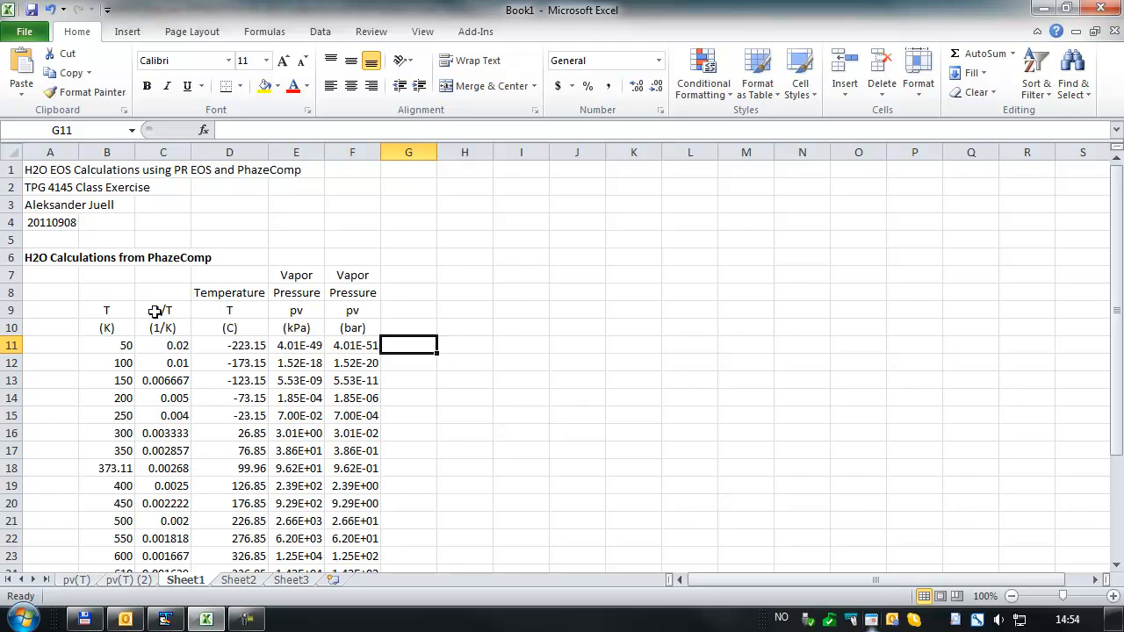
pyautogui.doubleClick(185, 580)
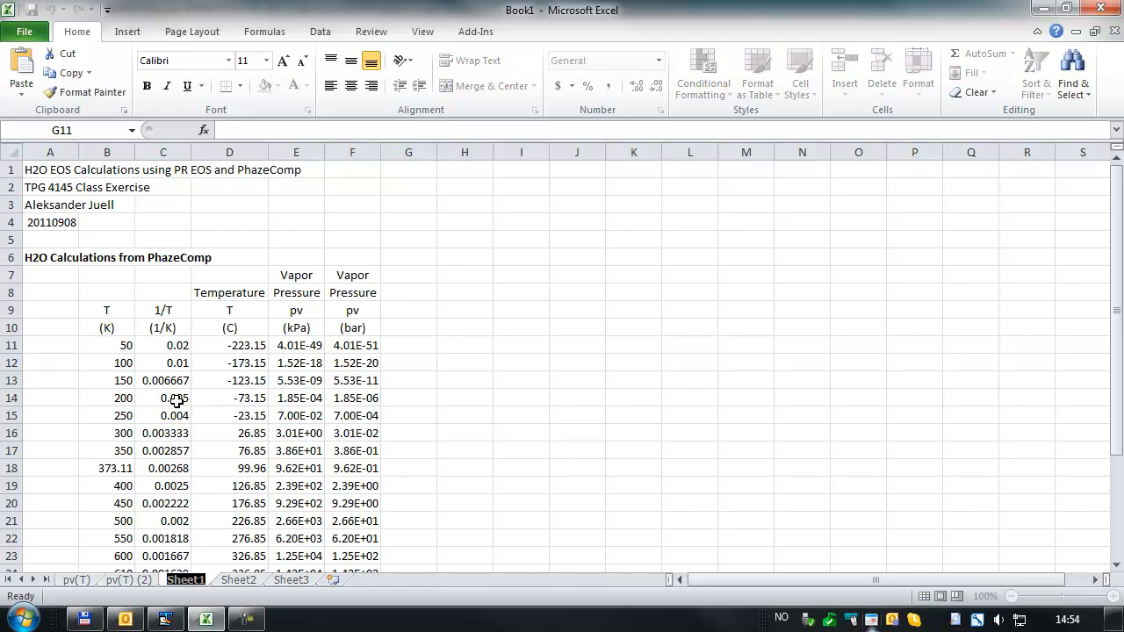
pyautogui.write('H2')
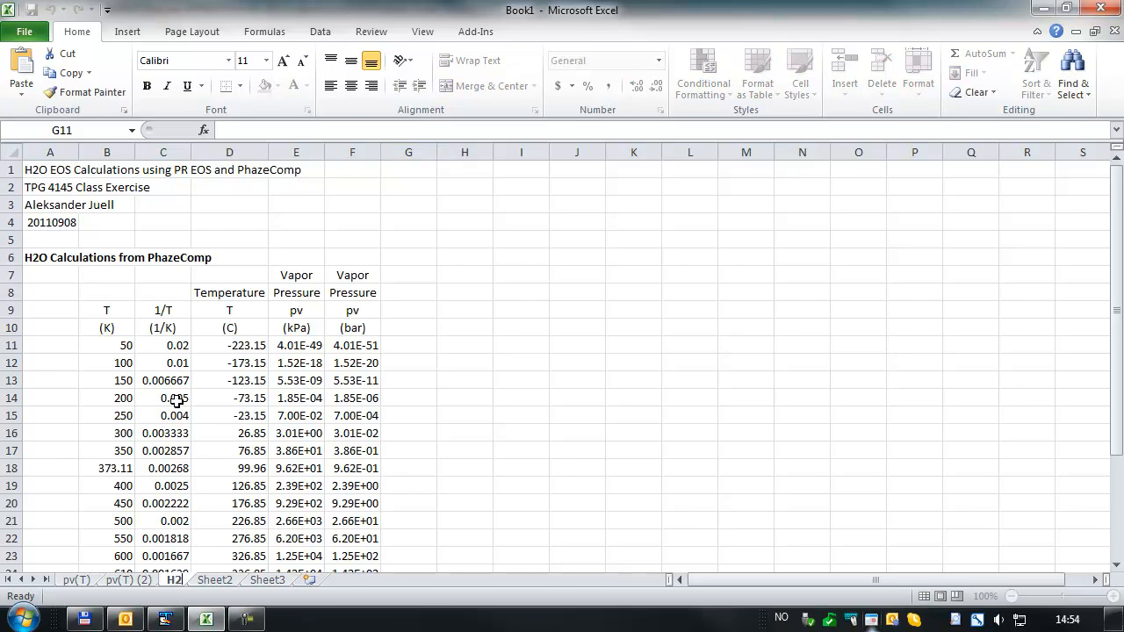
pyautogui.write('O')
pyautogui.press('Return')
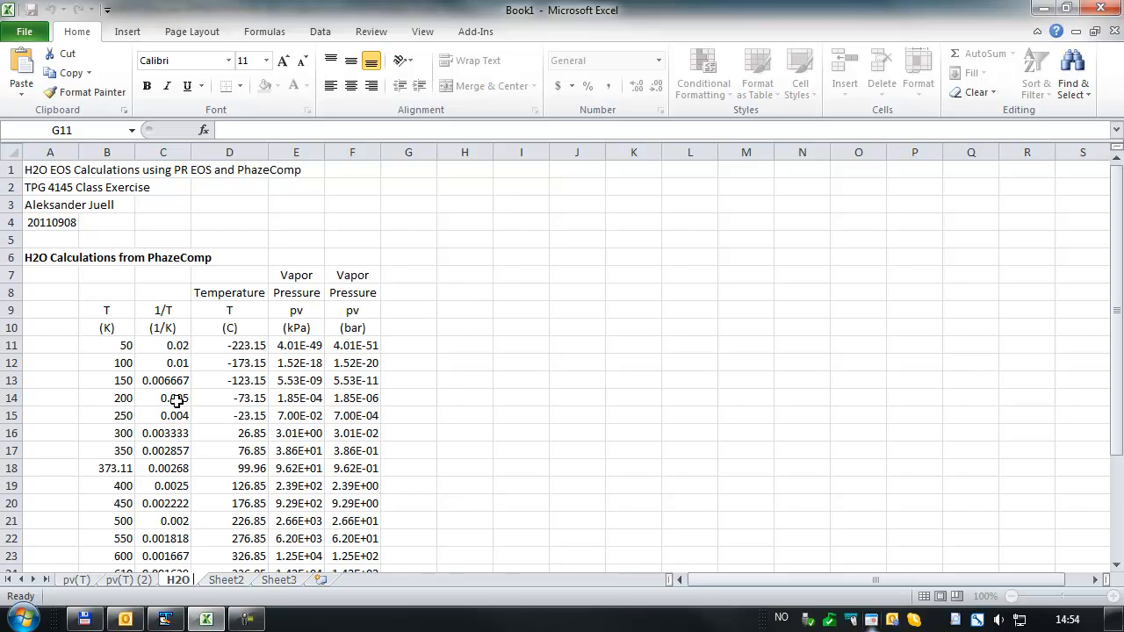
pyautogui.write('PVT')
pyautogui.press('Return')
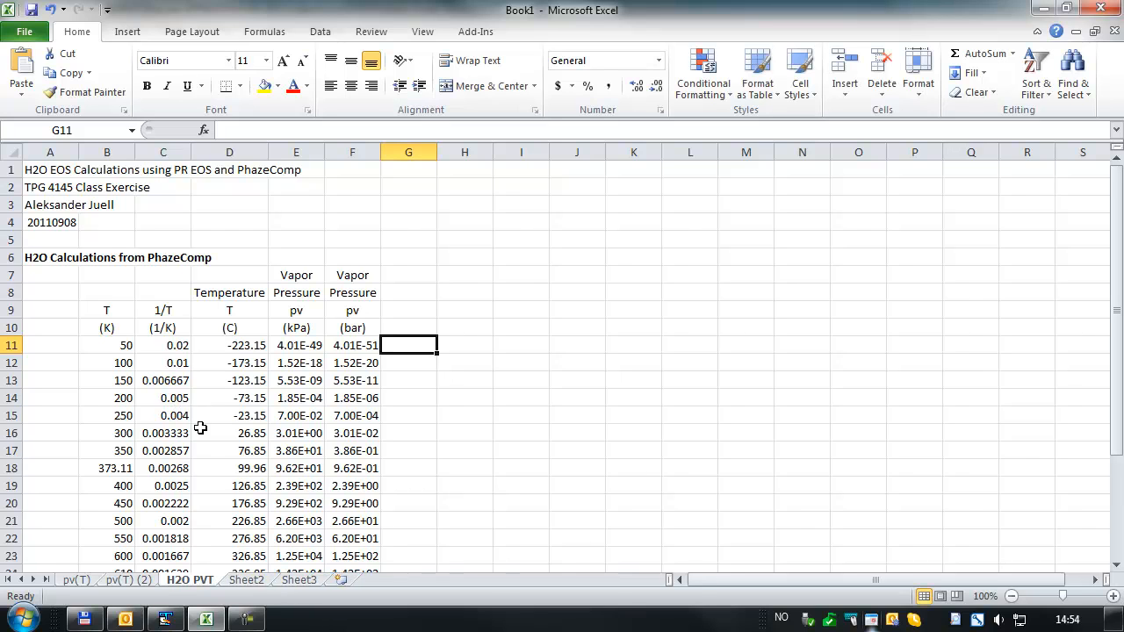
# Step: Create a copy of the H2O PVT worksheet and place it before Sheet2
pyautogui.rightClick(181, 581)
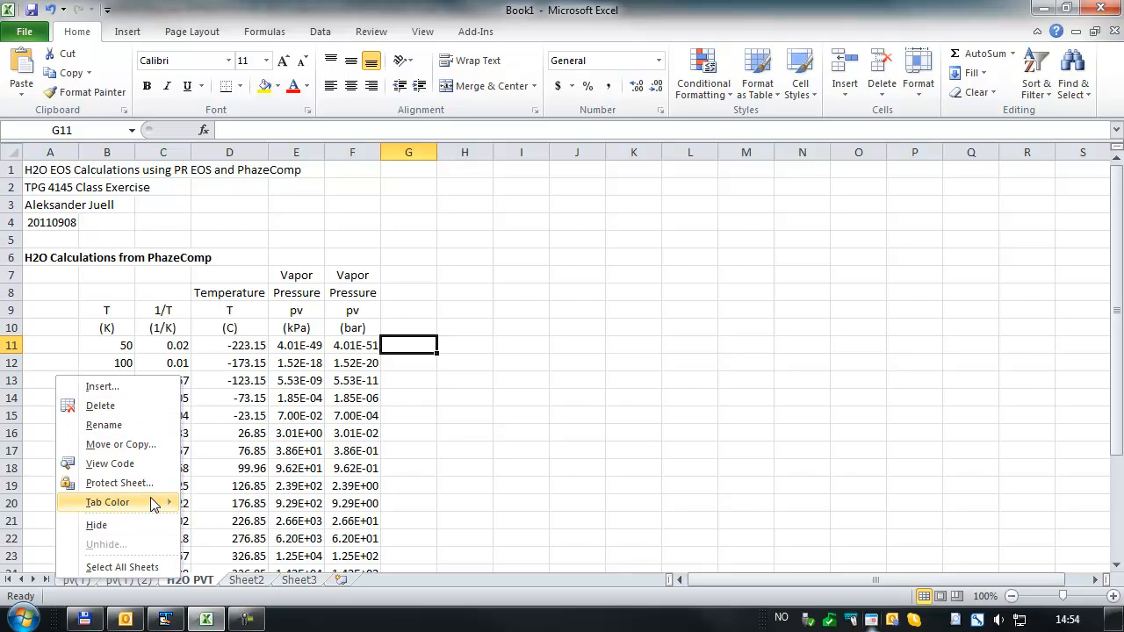
pyautogui.moveTo(154, 503)
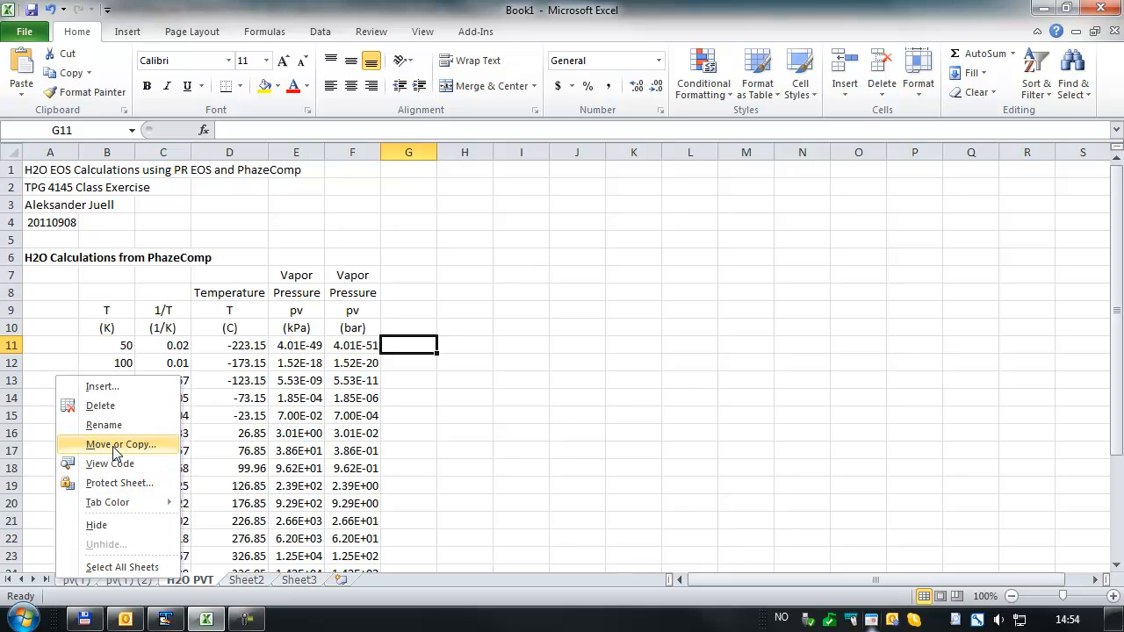
pyautogui.click(118, 445)
pyautogui.moveTo(104, 322); pyautogui.dragTo(295, 286)
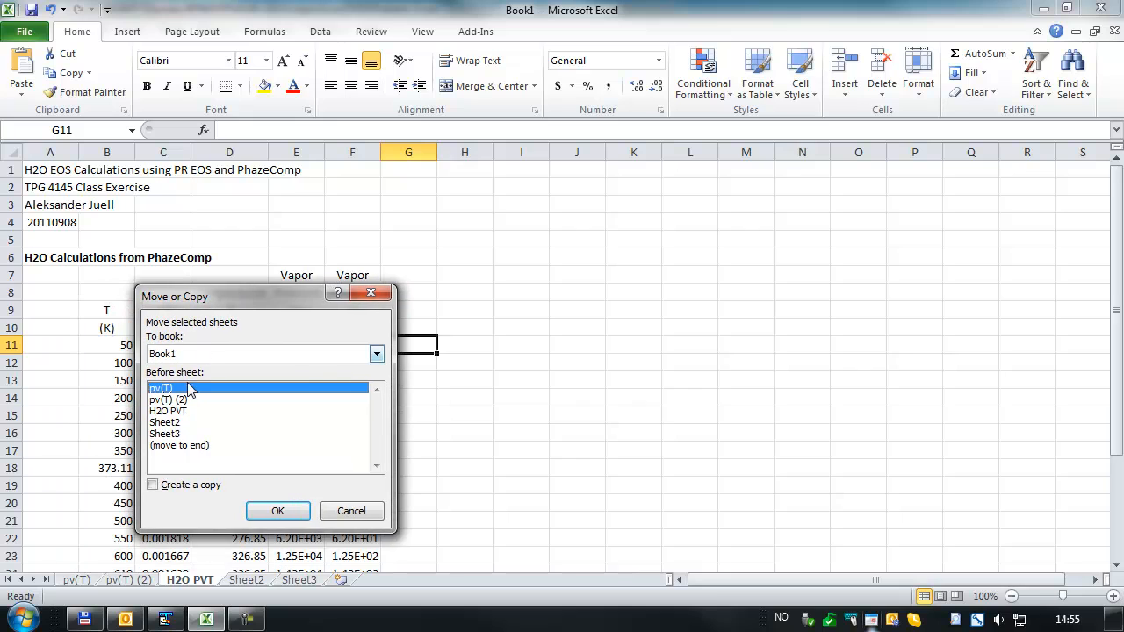
pyautogui.click(166, 423)
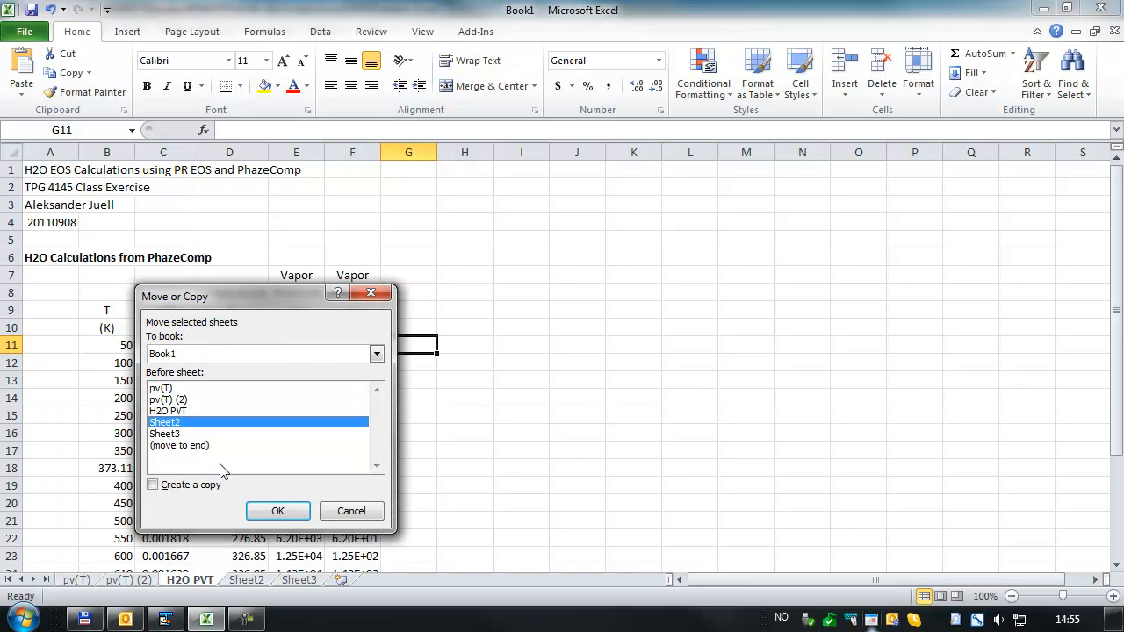
pyautogui.click(154, 487)
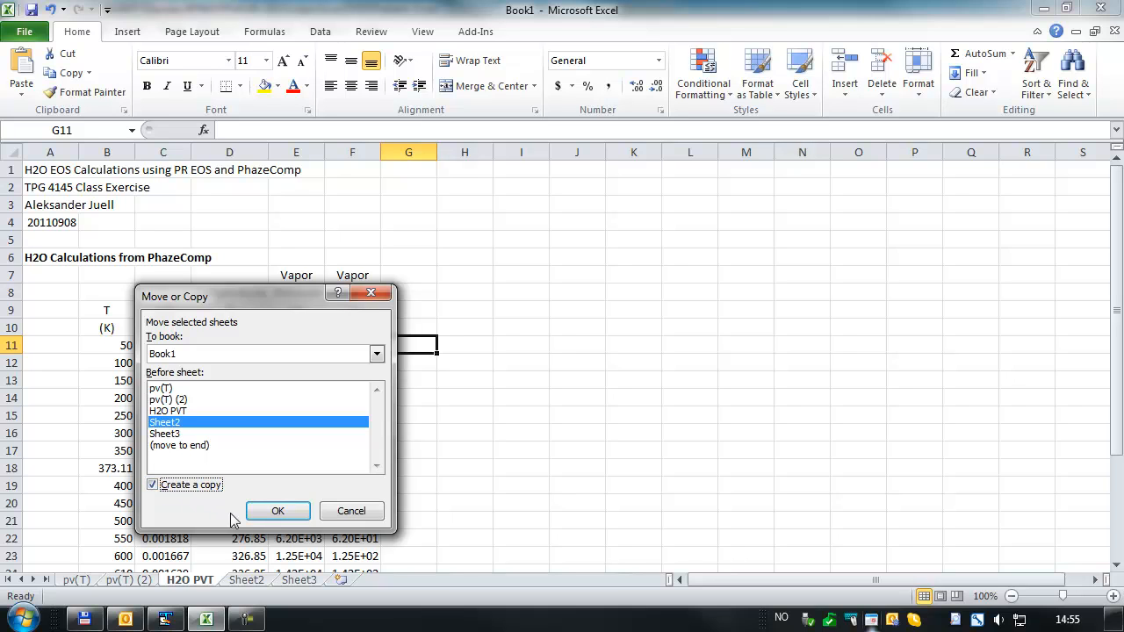
pyautogui.click(279, 511)
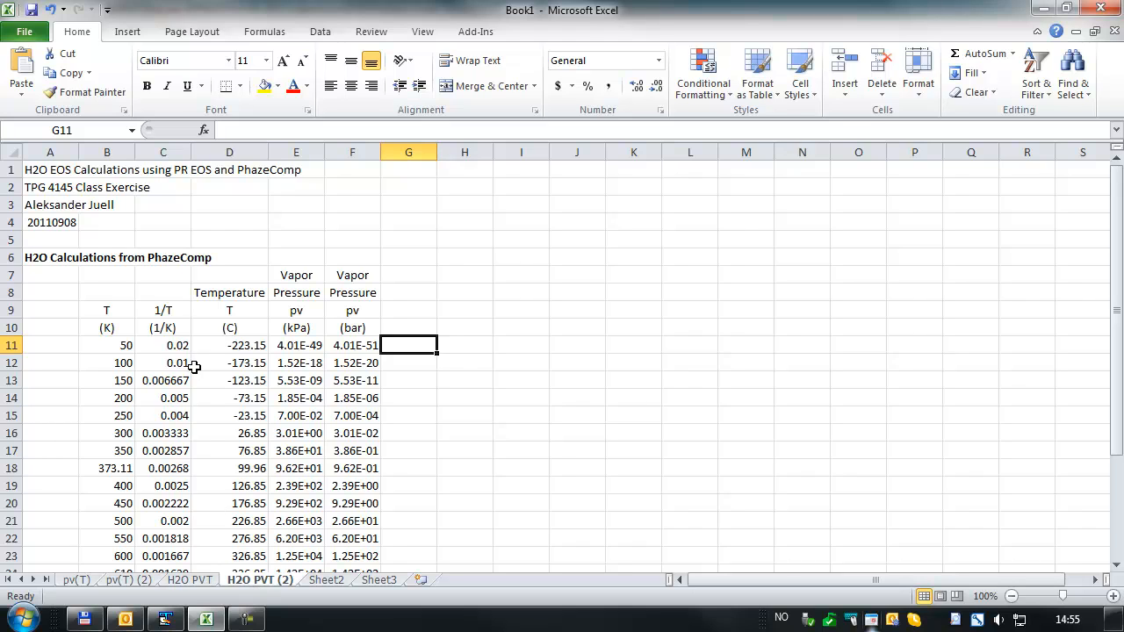
# Step: Clear the temperature and vapor pressure data in B11:F30 of the H2O PVT (2) sheet, keeping the column headers
pyautogui.moveTo(99, 349); pyautogui.dragTo(175, 389)
pyautogui.click(356, 364)
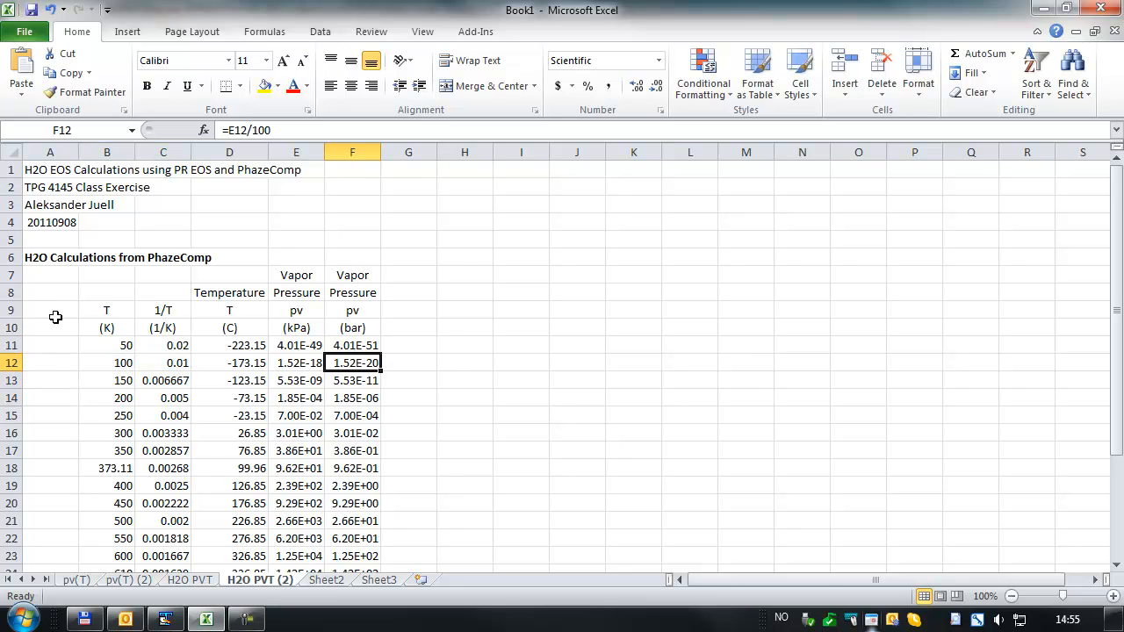
pyautogui.moveTo(91, 346); pyautogui.dragTo(245, 434)
pyautogui.click(295, 433)
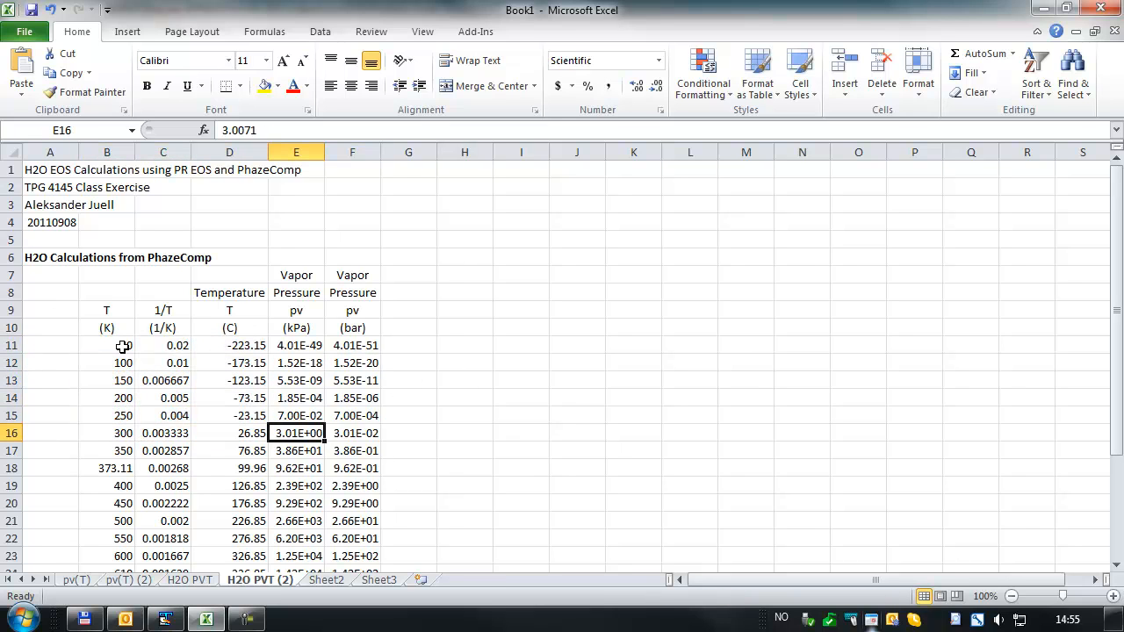
pyautogui.click(91, 346)
pyautogui.moveTo(92, 346); pyautogui.dragTo(356, 557)
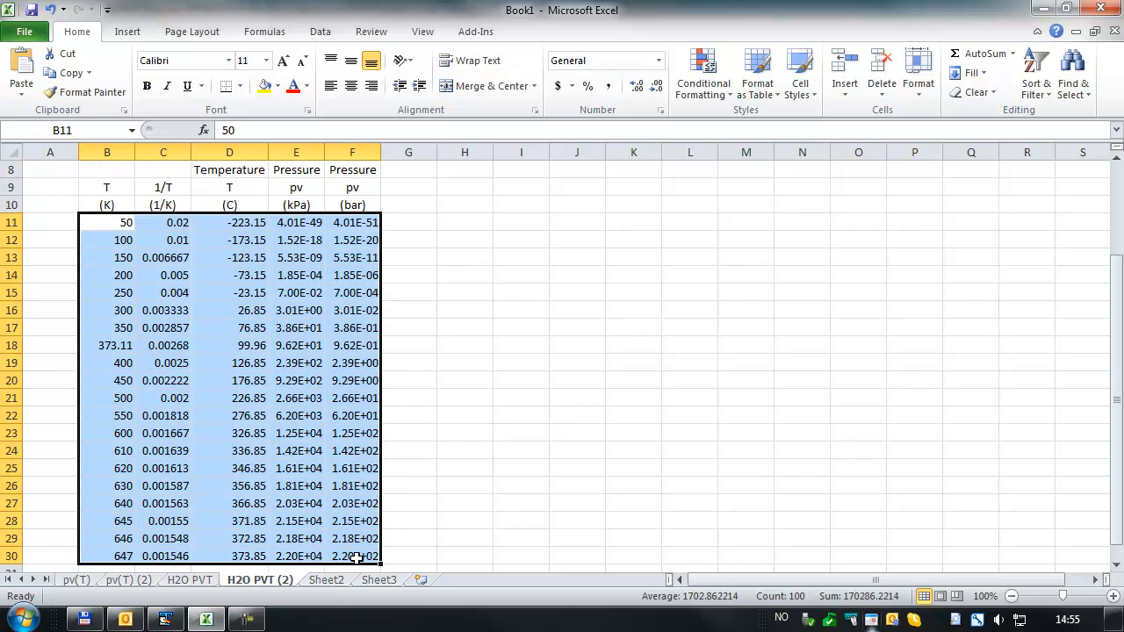
pyautogui.press('Delete')
pyautogui.scroll(2, 527, 469)
pyautogui.click(527, 468)
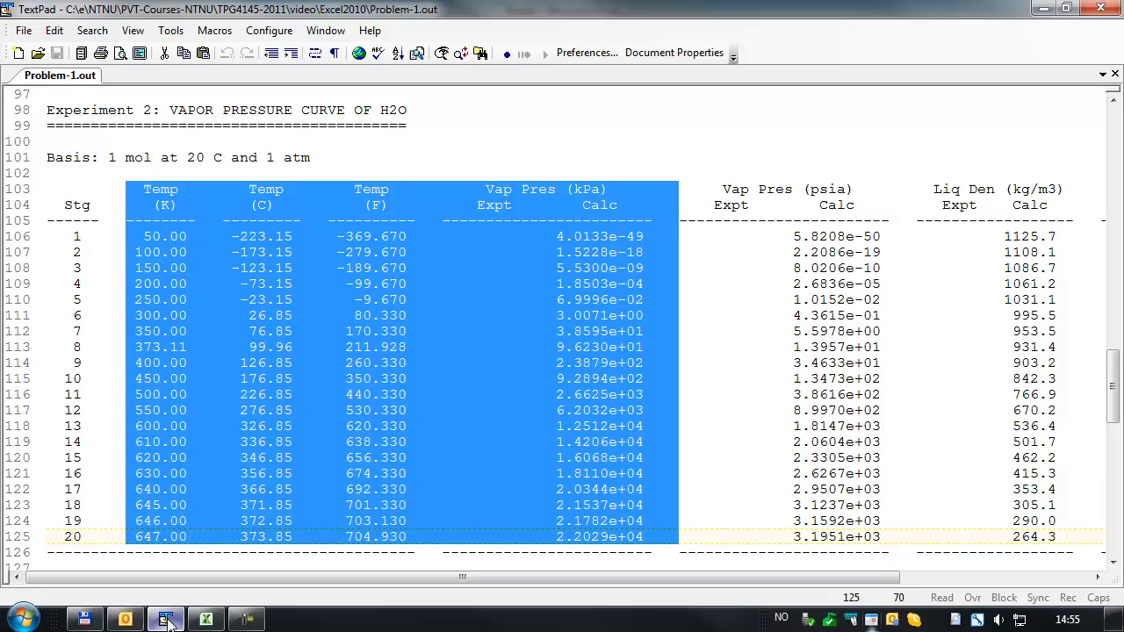
# Step: Switch to TextPad and copy the temperature, pressure, liquid volume and gas volume values for stages 1–23 of Experiment 3
pyautogui.click(169, 620)
pyautogui.click(91, 458)
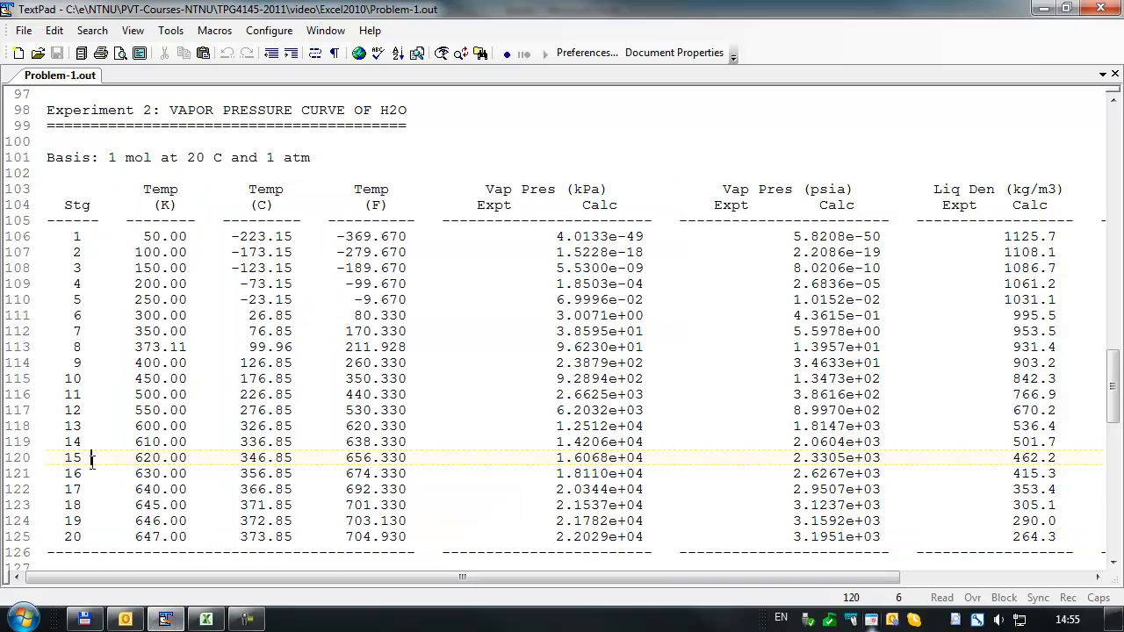
pyautogui.scroll(-15, 92, 457)
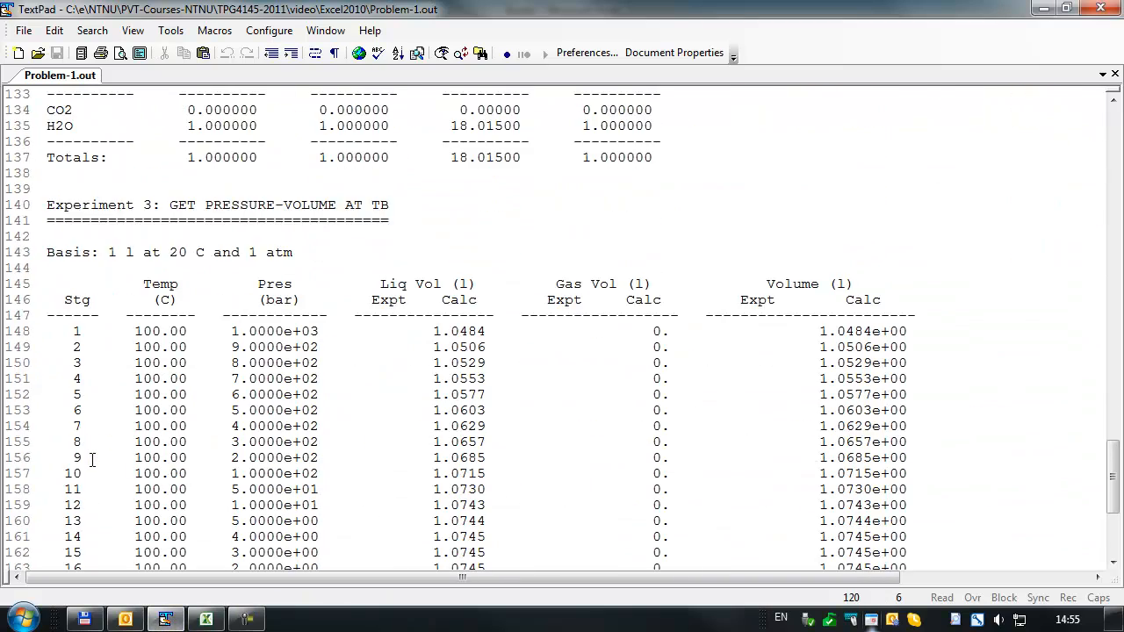
pyautogui.scroll(-3, 91, 458)
pyautogui.scroll(4, 92, 457)
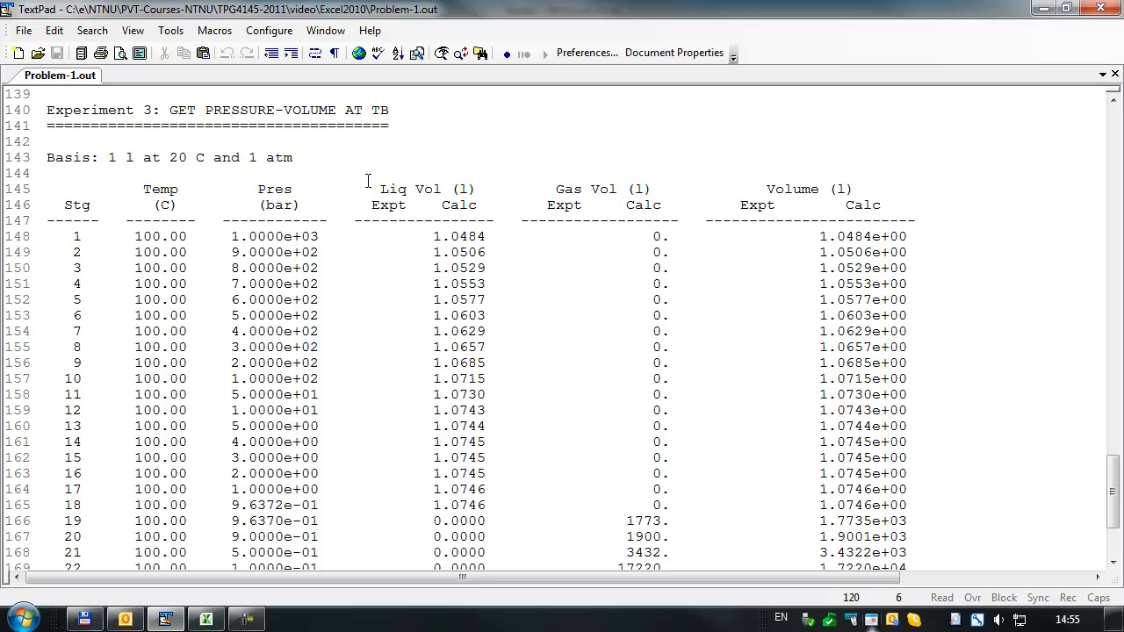
pyautogui.moveTo(136, 237); pyautogui.dragTo(584, 412)
pyautogui.moveTo(593, 410); pyautogui.dragTo(665, 379)
pyautogui.click(140, 237)
pyautogui.moveTo(136, 237); pyautogui.dragTo(670, 492)
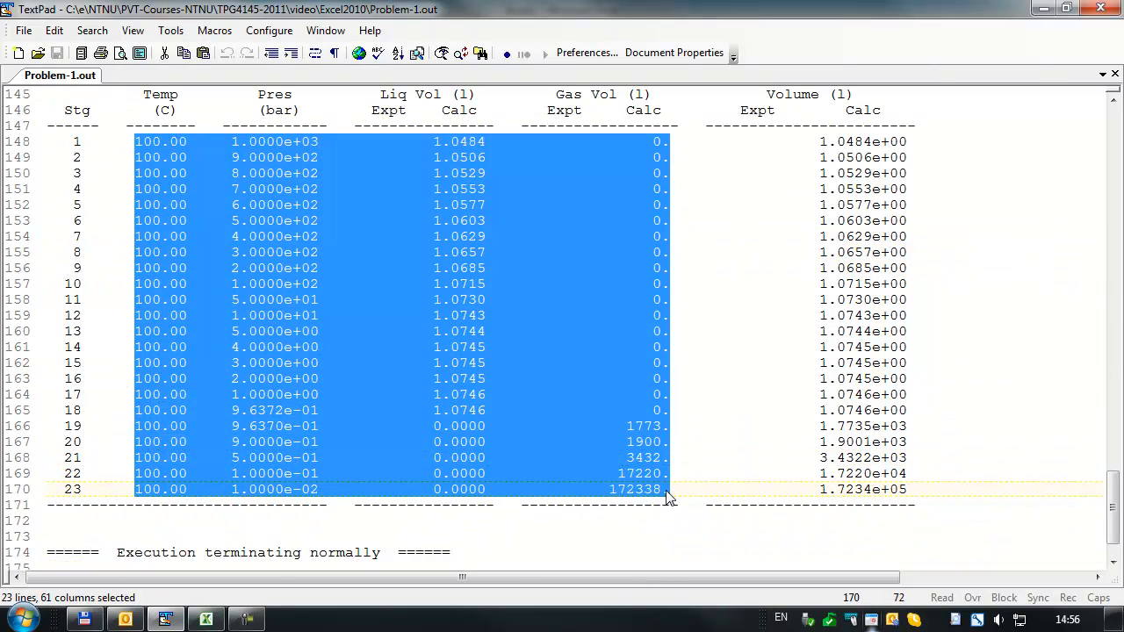
pyautogui.scroll(1, 699, 329)
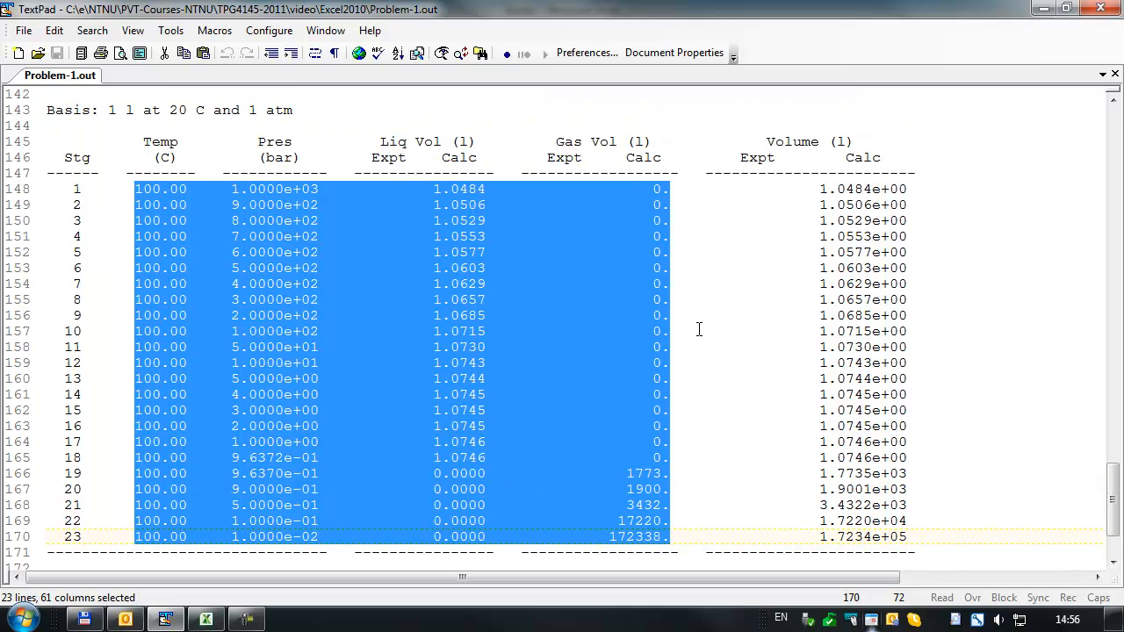
# Step: Switch back to Excel and paste the copied Experiment 3 values into the H2O PVT (2) sheet starting at B11
pyautogui.click(211, 620)
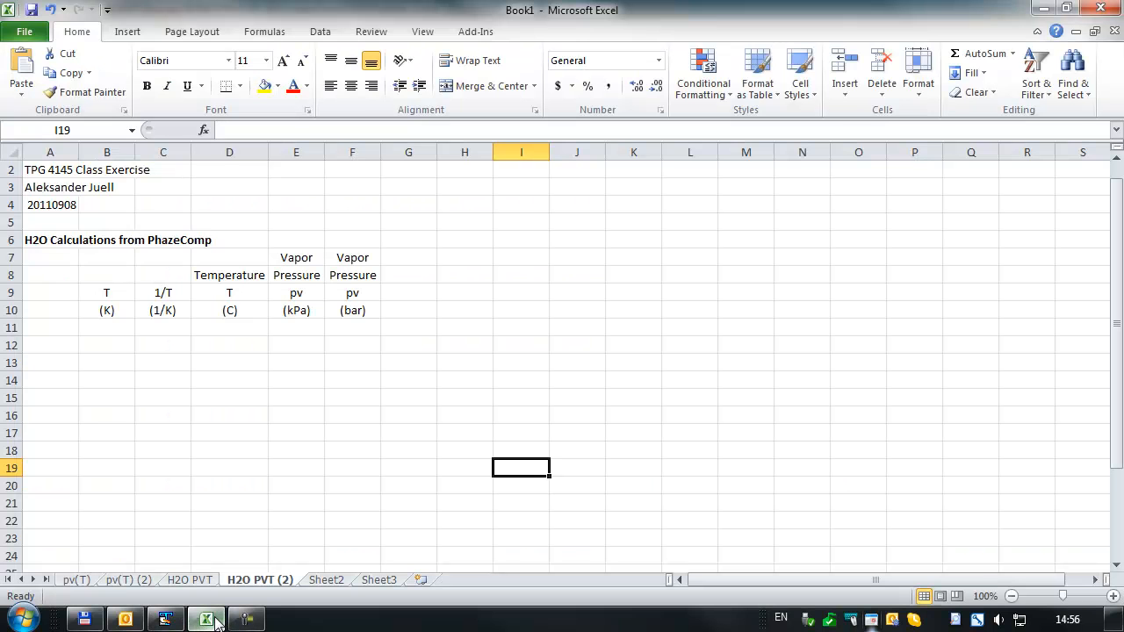
pyautogui.click(102, 328)
pyautogui.hotkey('ctrl', 'v')
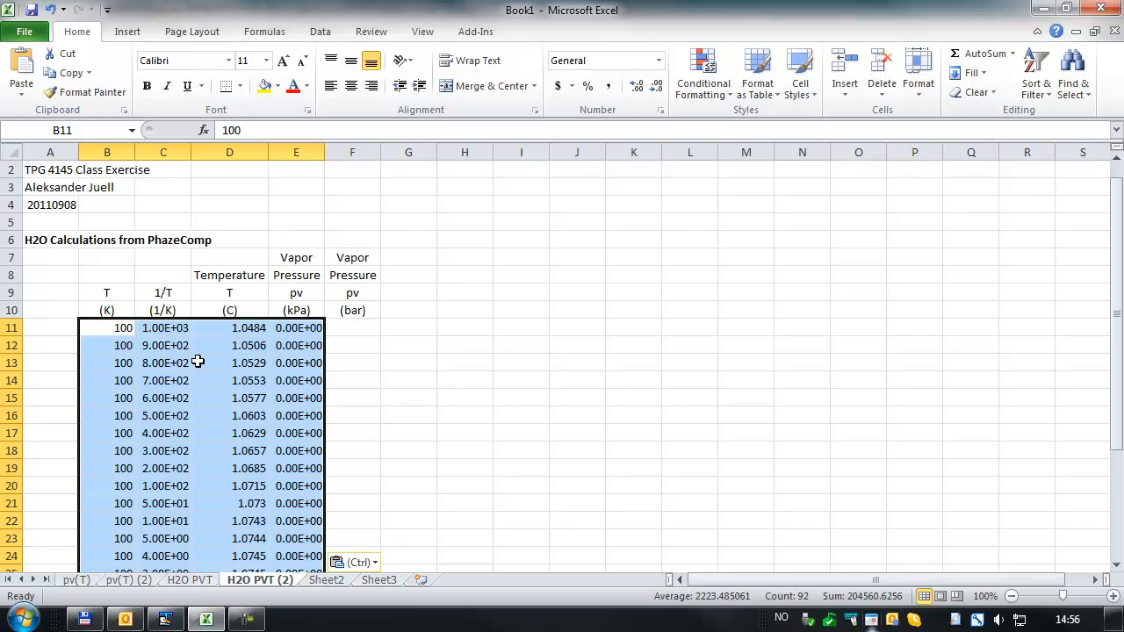
pyautogui.click(386, 358)
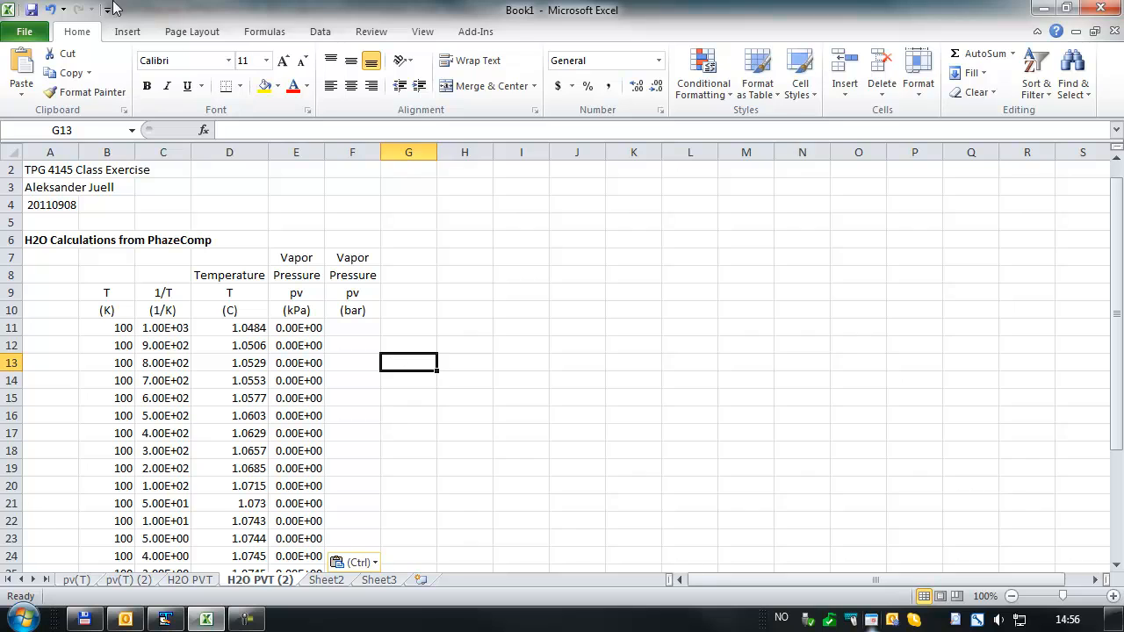
# Step: Change the temperature unit header in B10 to (C)
pyautogui.click(107, 307)
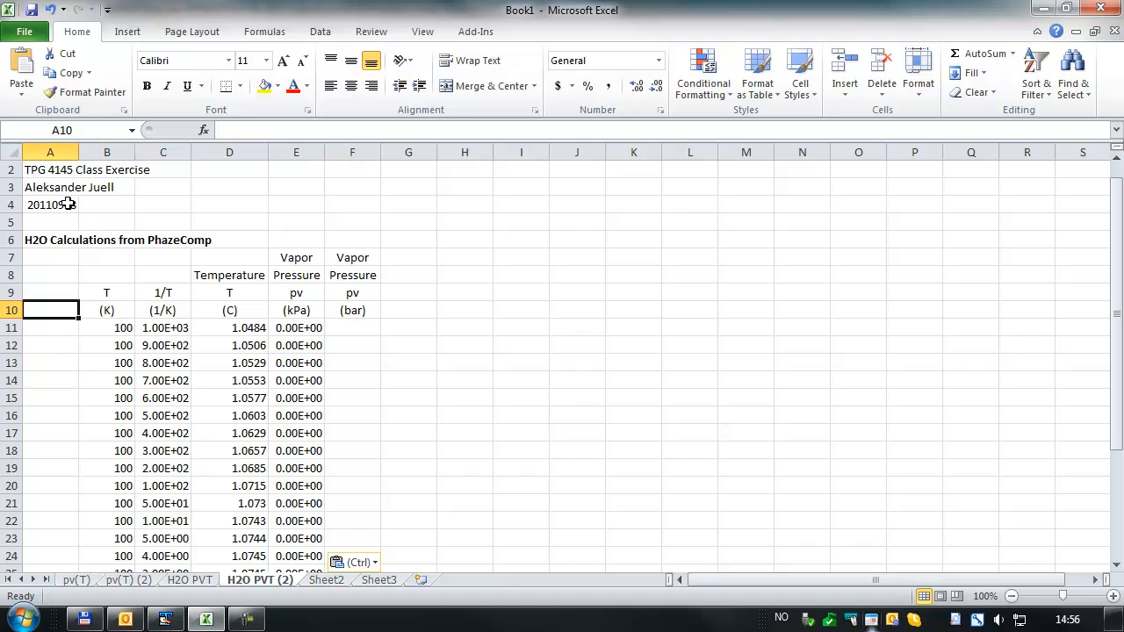
pyautogui.write('(C')
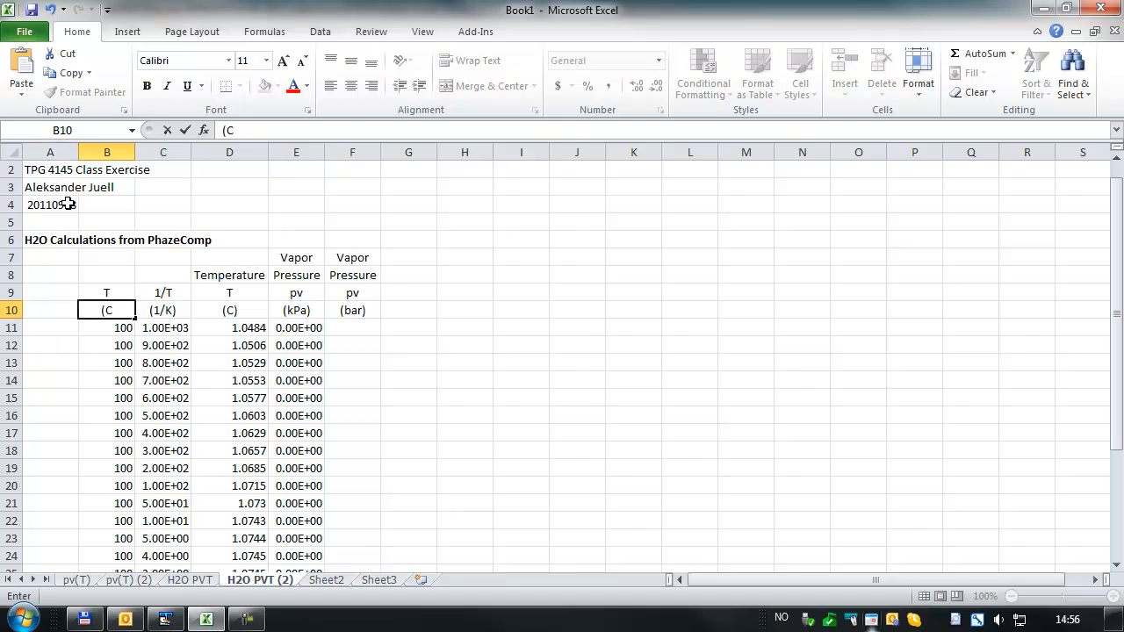
pyautogui.write(')')
pyautogui.press('Tab')
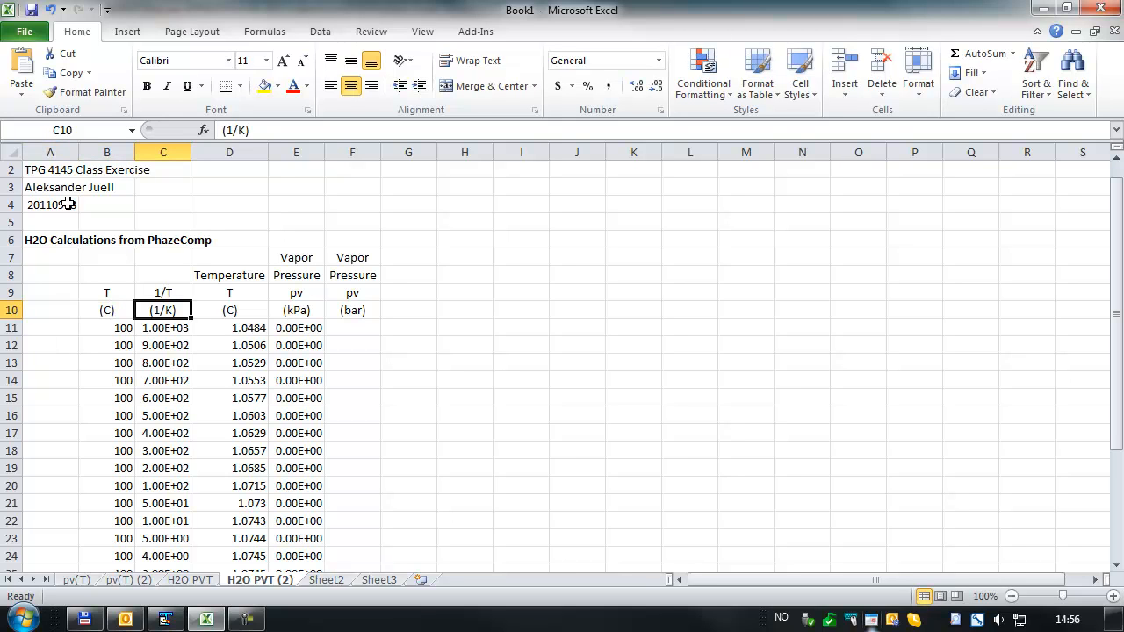
# Step: Change the column C headers to pv in C9 and (bar) in C10
pyautogui.press('Up')
pyautogui.write('p')
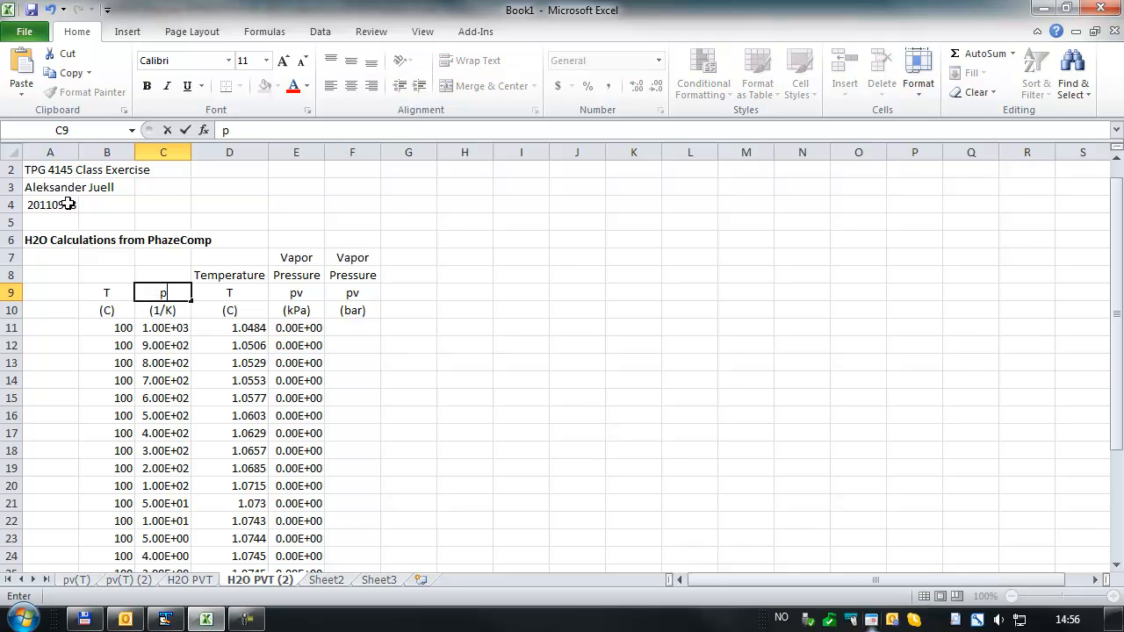
pyautogui.write('v')
pyautogui.press('Return')
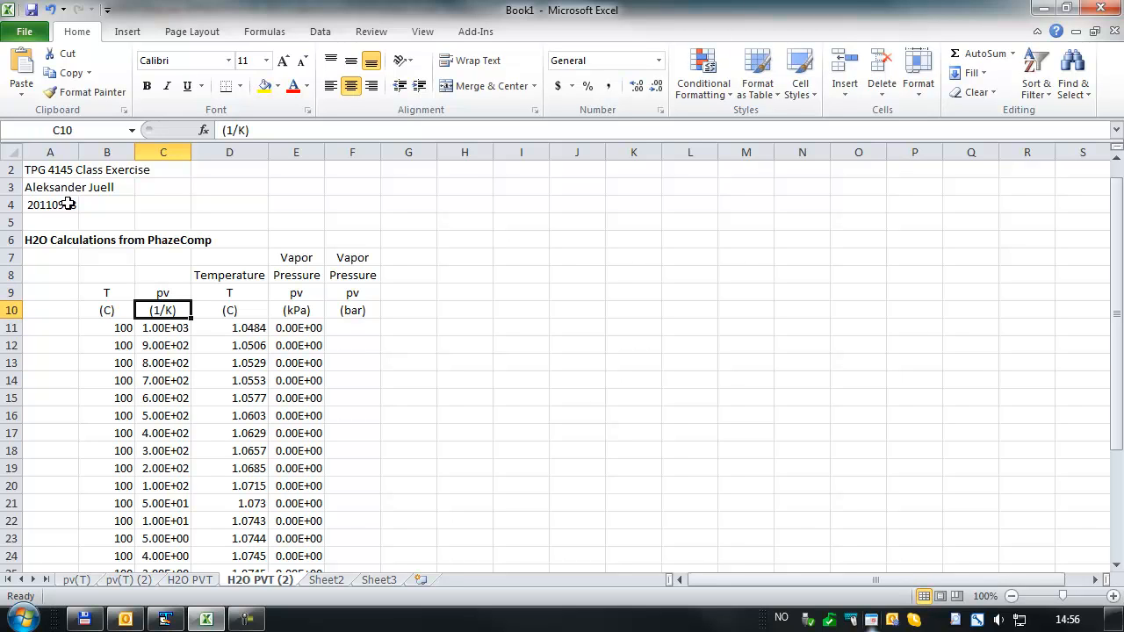
pyautogui.write('ba')
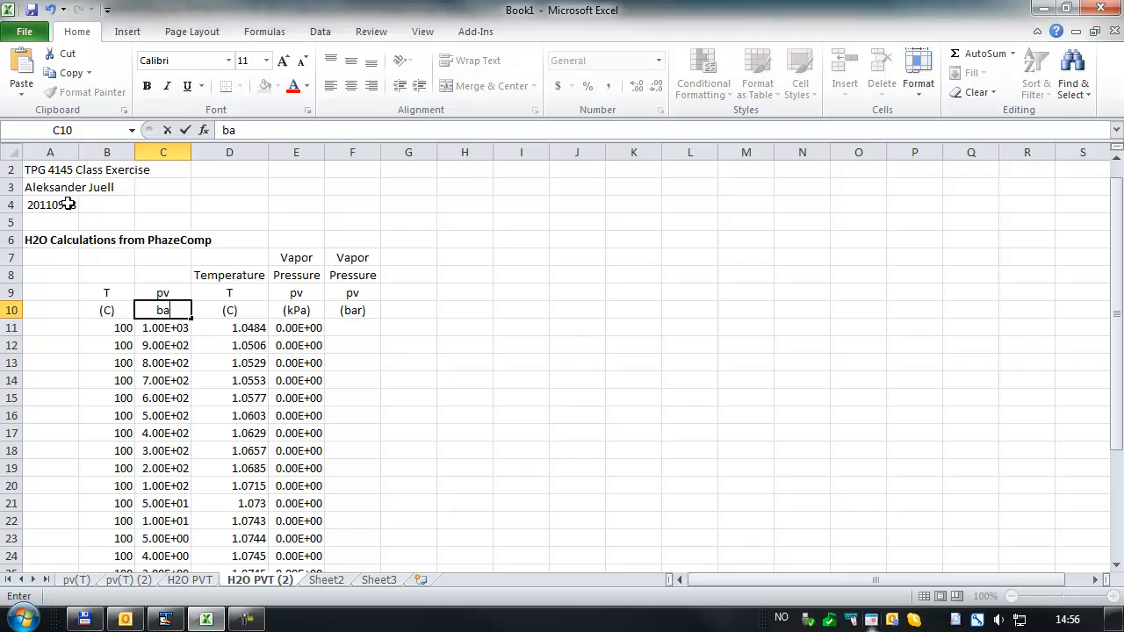
pyautogui.press('BackSpace')
pyautogui.press('BackSpace')
pyautogui.write('(bar)')
pyautogui.press('Up')
# Step: Clear the old temperature and vapor pressure headers in D7:F10
pyautogui.press('Right')
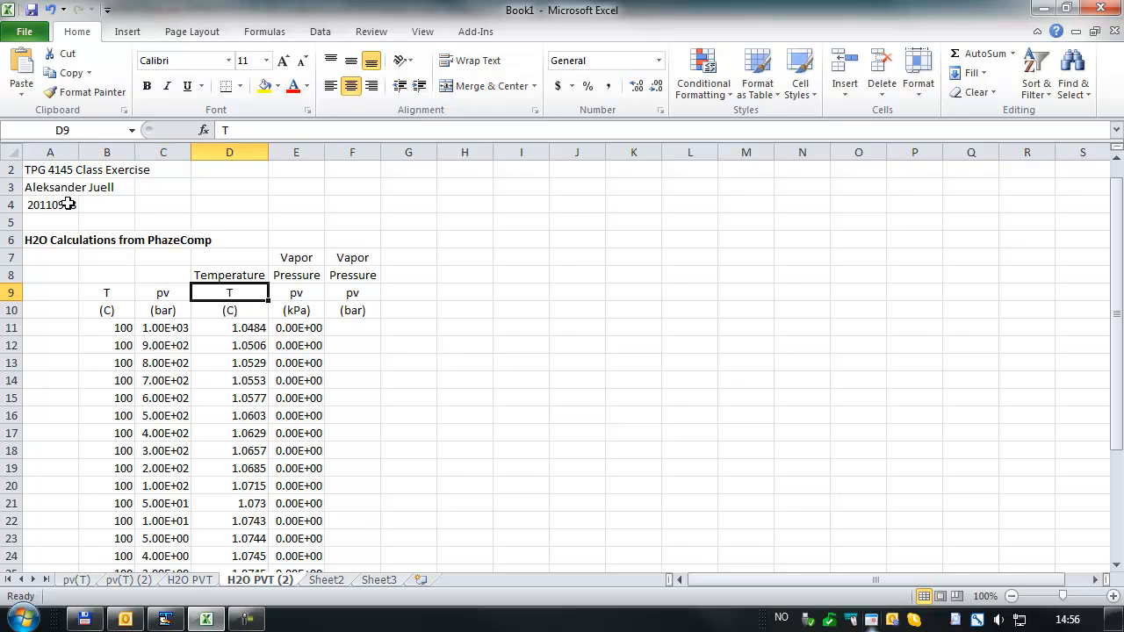
pyautogui.press('Up')
pyautogui.press('Down')
pyautogui.press('Up')
pyautogui.press('Up')
pyautogui.hotkey('shift', 'Down')
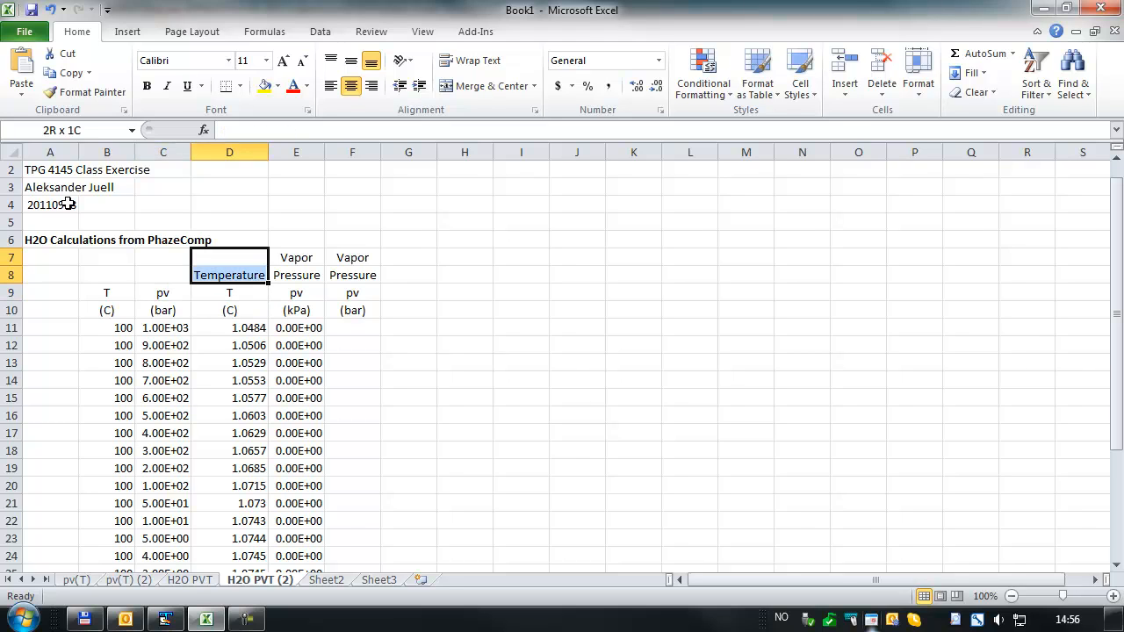
pyautogui.hotkey('shift', 'Right')
pyautogui.hotkey('shift', 'Right')
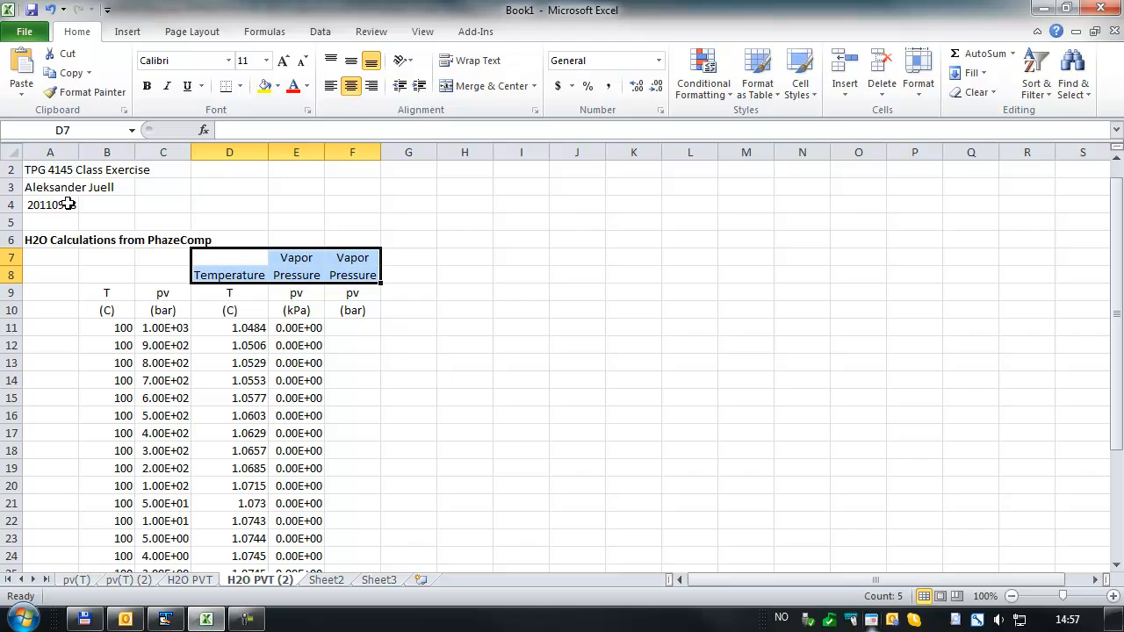
pyautogui.press('Down')
pyautogui.press('Up')
pyautogui.hotkey('shift', 'Down')
pyautogui.hotkey('shift', 'Down')
pyautogui.hotkey('shift', 'Down')
pyautogui.hotkey('shift', 'Right')
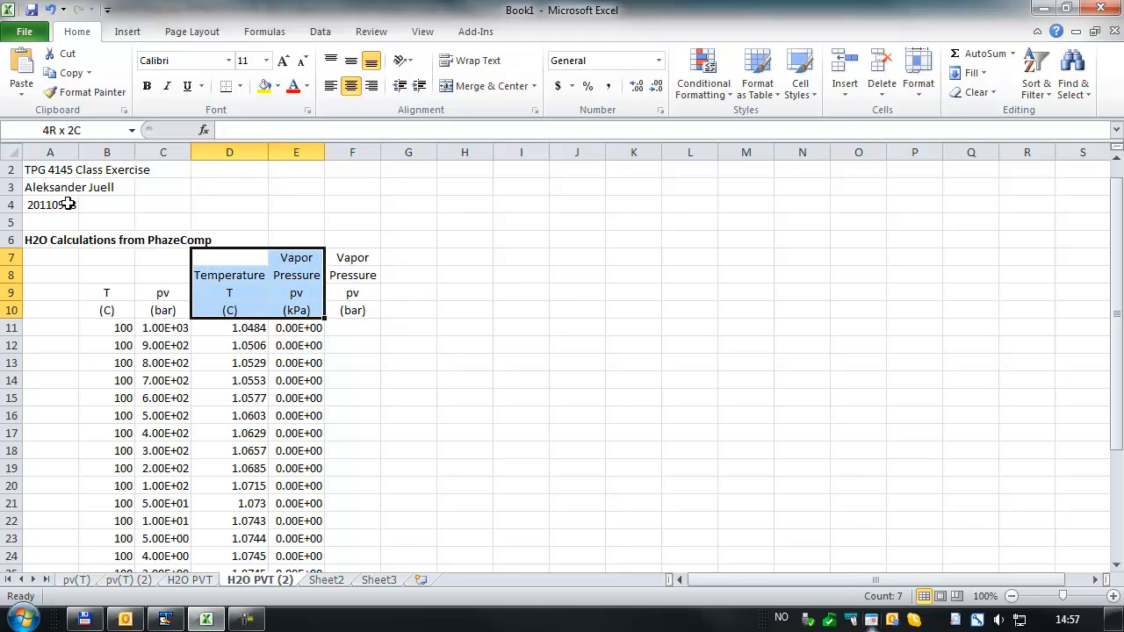
pyautogui.hotkey('shift', 'Right')
pyautogui.press('Delete')
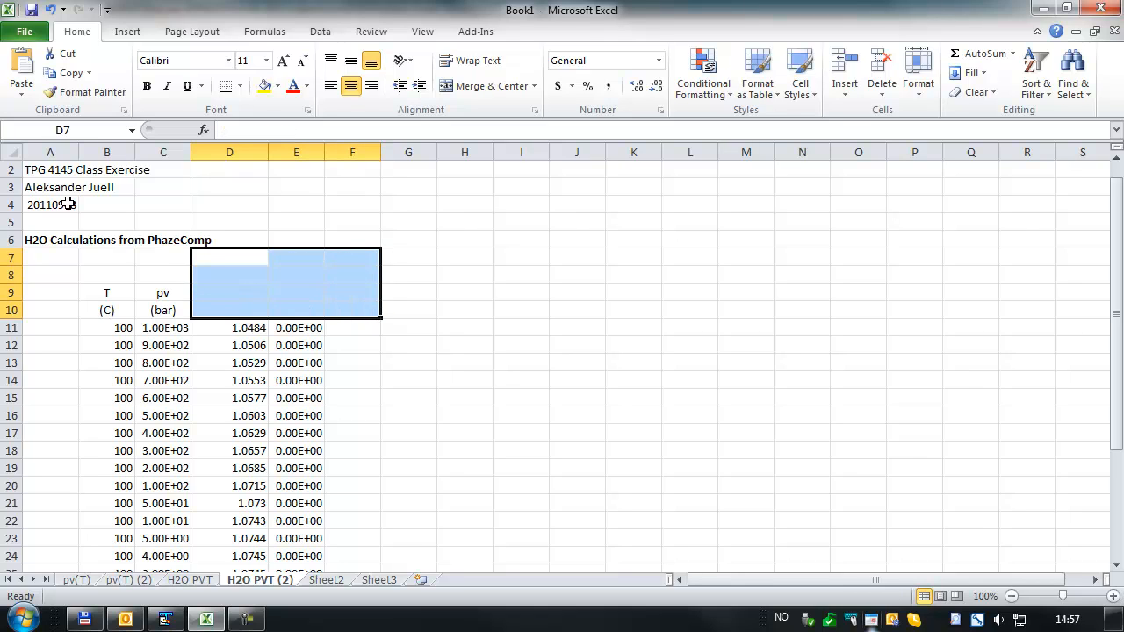
# Step: Label the liquid volume column with VL in D9 and the unit L in D10
pyautogui.press('Left')
pyautogui.press('Down')
pyautogui.press('Down')
pyautogui.press('Right')
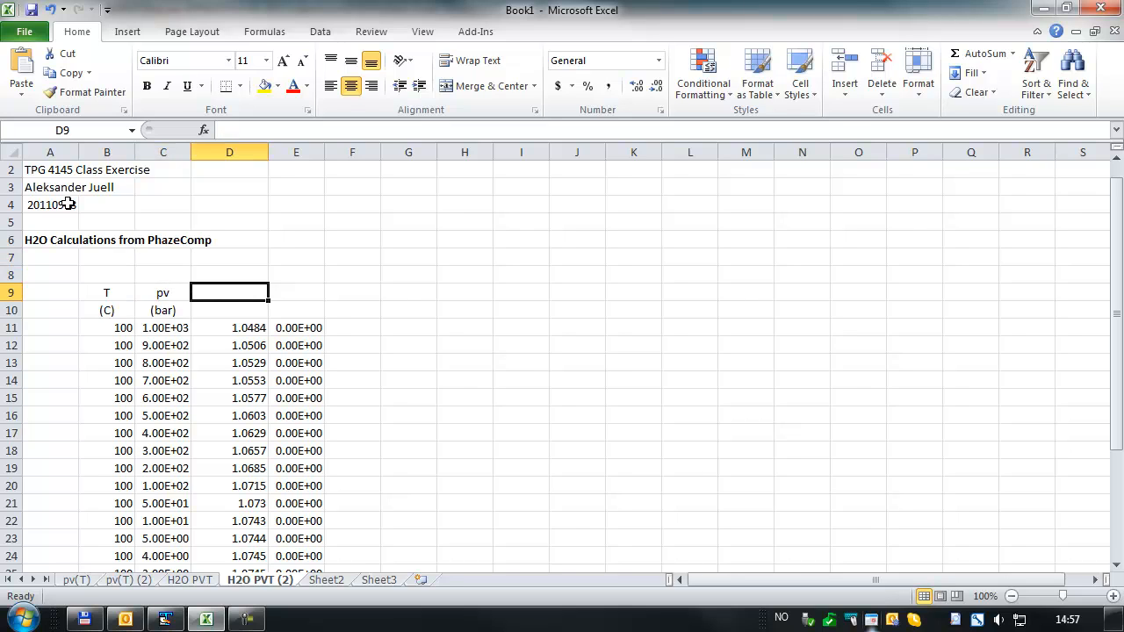
pyautogui.write('V')
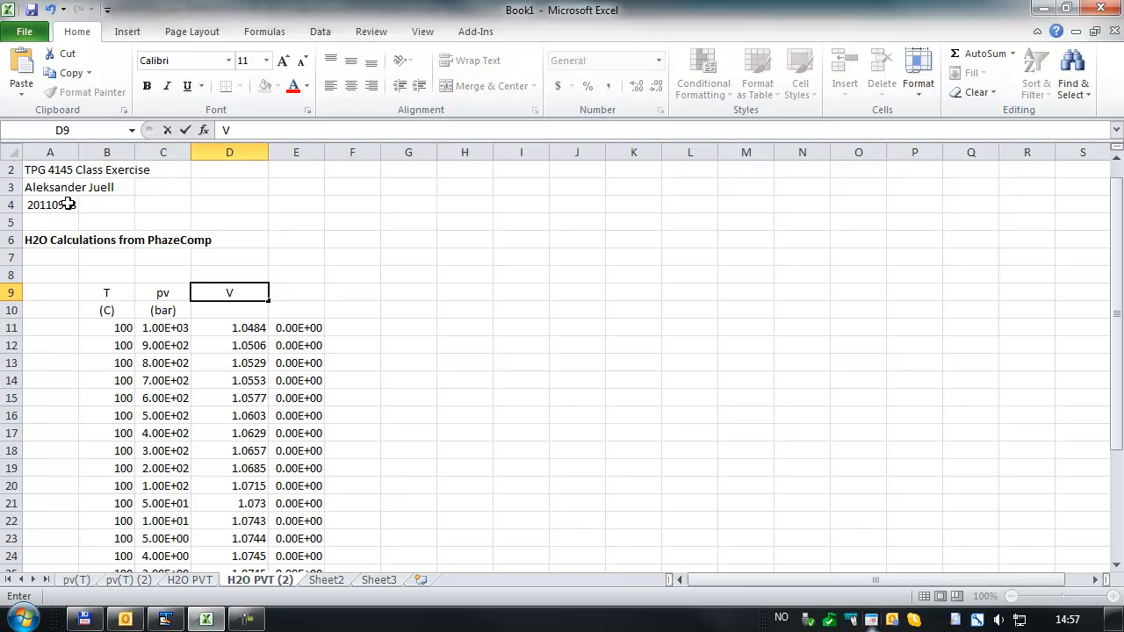
pyautogui.write('L')
pyautogui.press('Return')
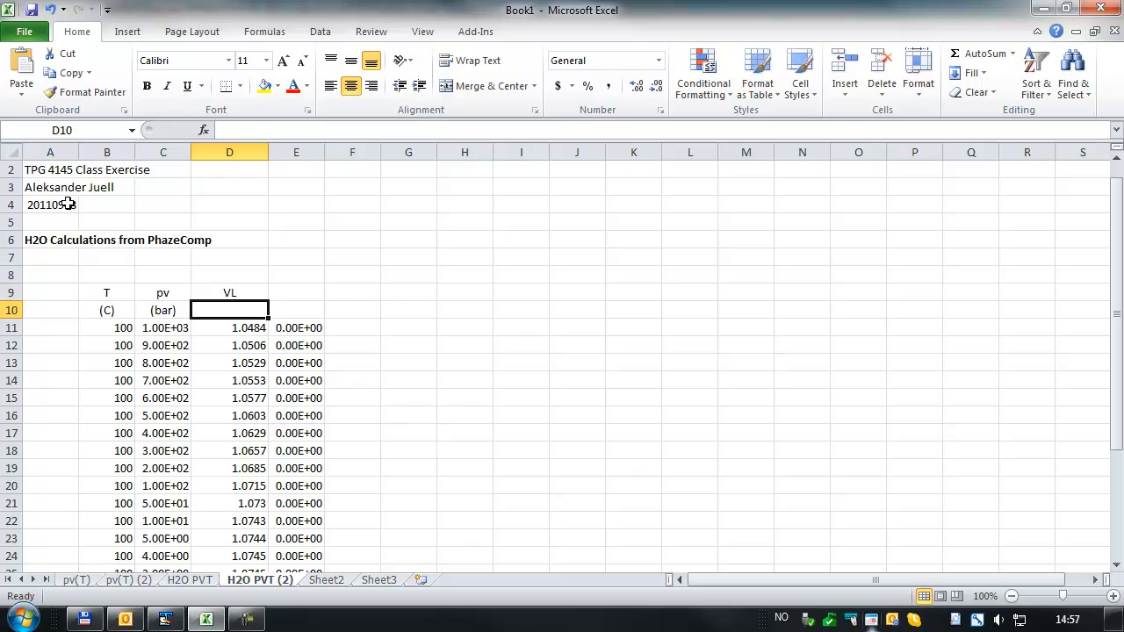
pyautogui.write('L')
pyautogui.press('Right')
# Step: Label the gas volume column with Vv in E9 and the unit L in E10
pyautogui.press('Up')
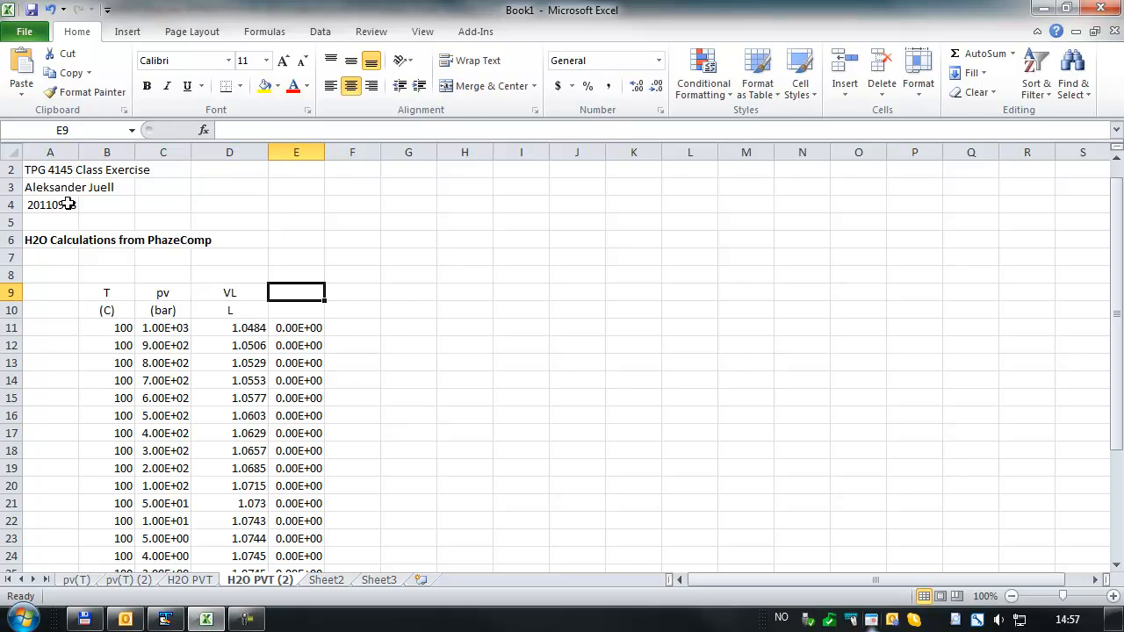
pyautogui.write('L')
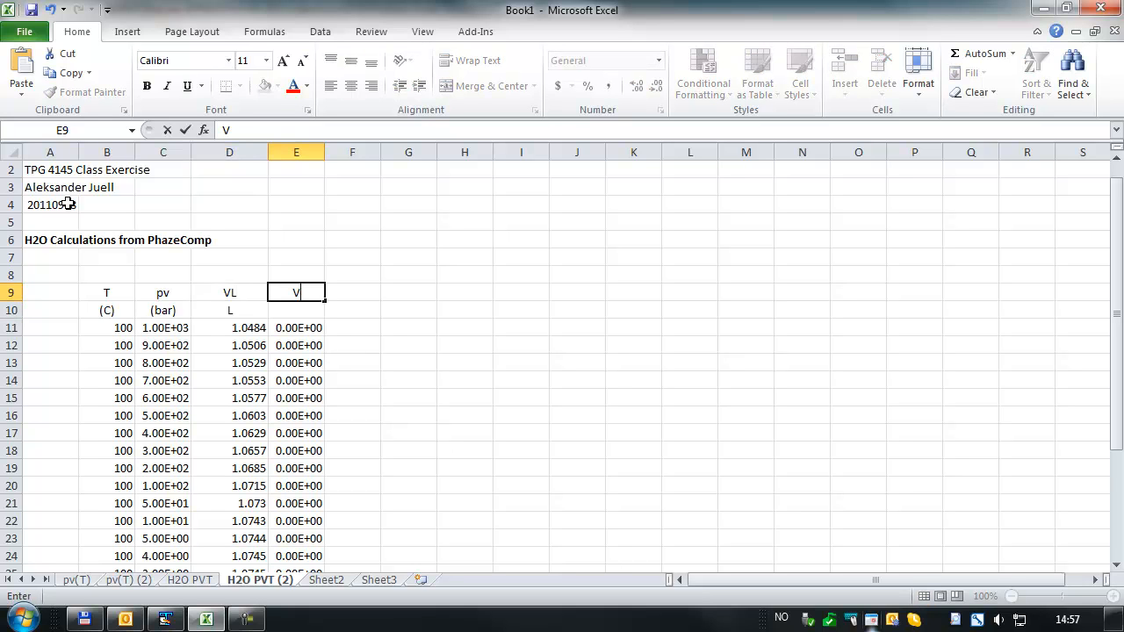
pyautogui.write('v')
pyautogui.press('Return')
pyautogui.write('L')
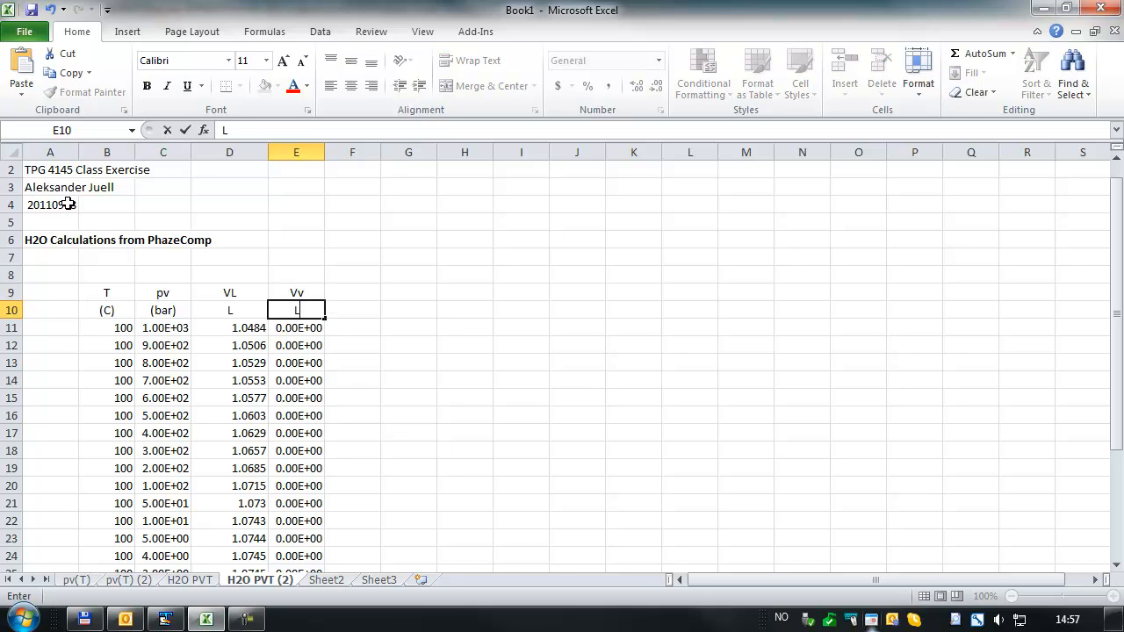
pyautogui.press('Return')
pyautogui.press('Up')
pyautogui.press('Left')
pyautogui.press('Up')
pyautogui.press('Down')
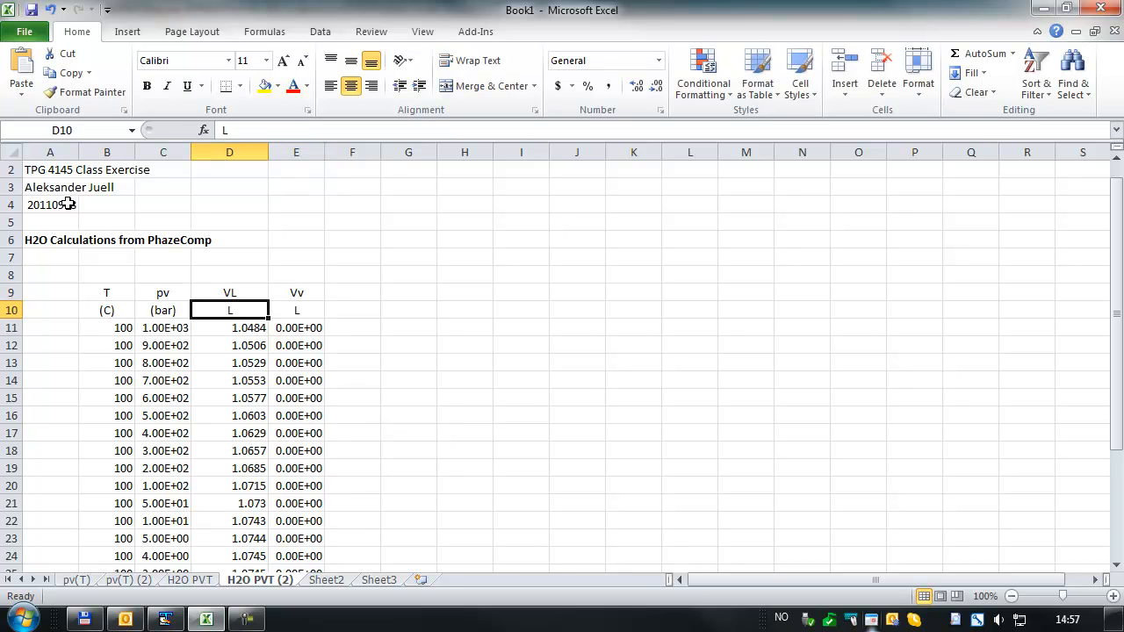
pyautogui.scroll(-4, 149, 351)
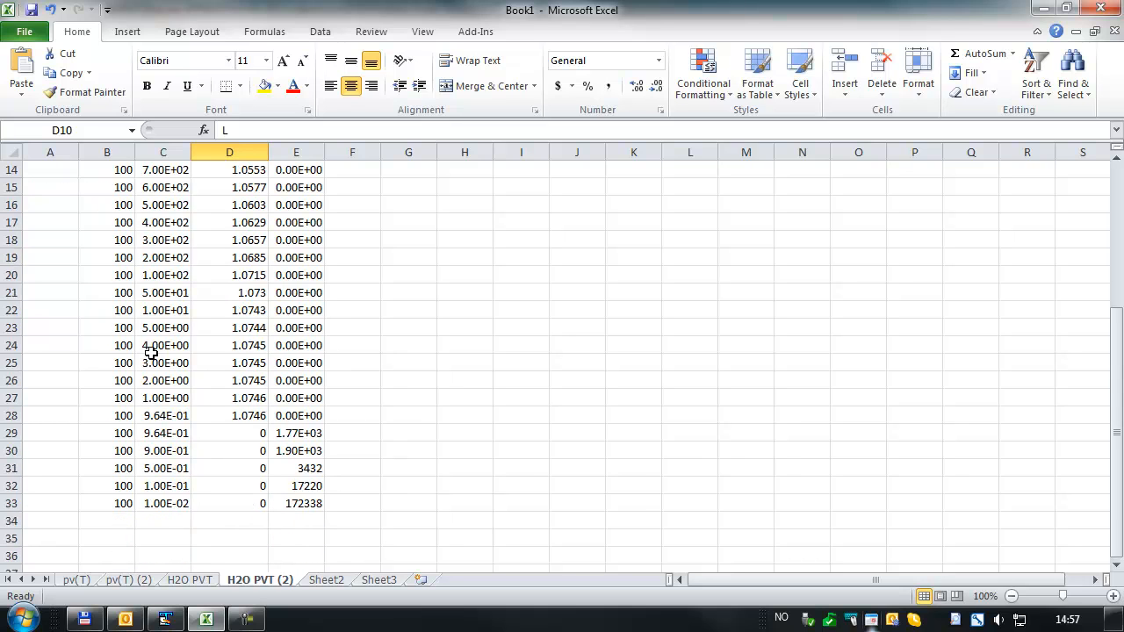
pyautogui.scroll(3, 151, 351)
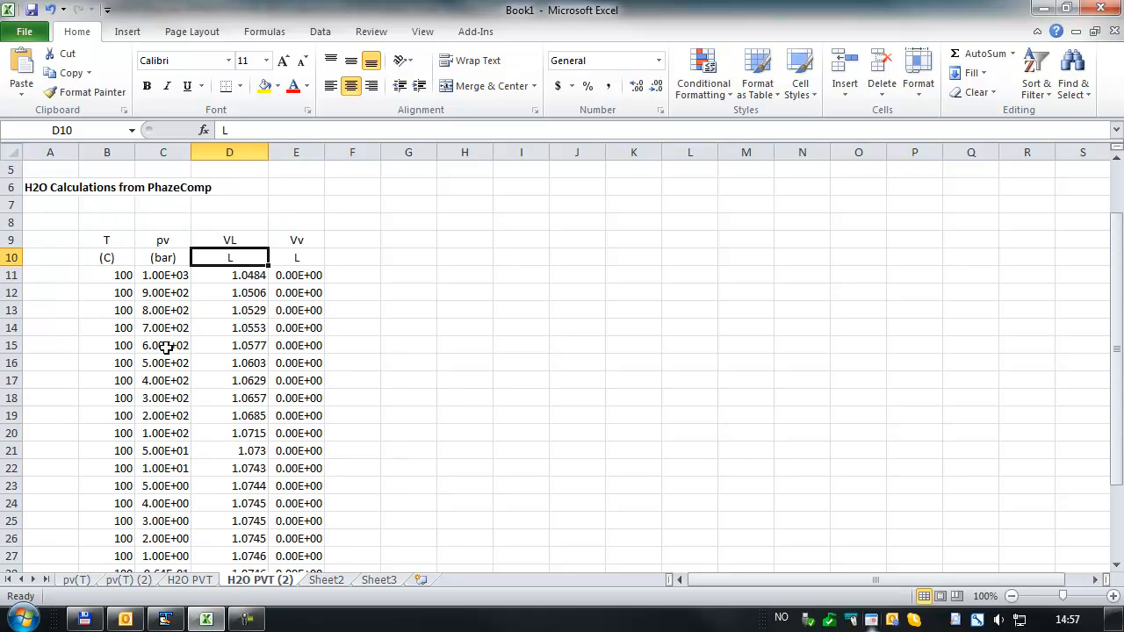
# Step: Format the gas volume values in E11:E33 as Number with 0 decimal places
pyautogui.click(284, 274)
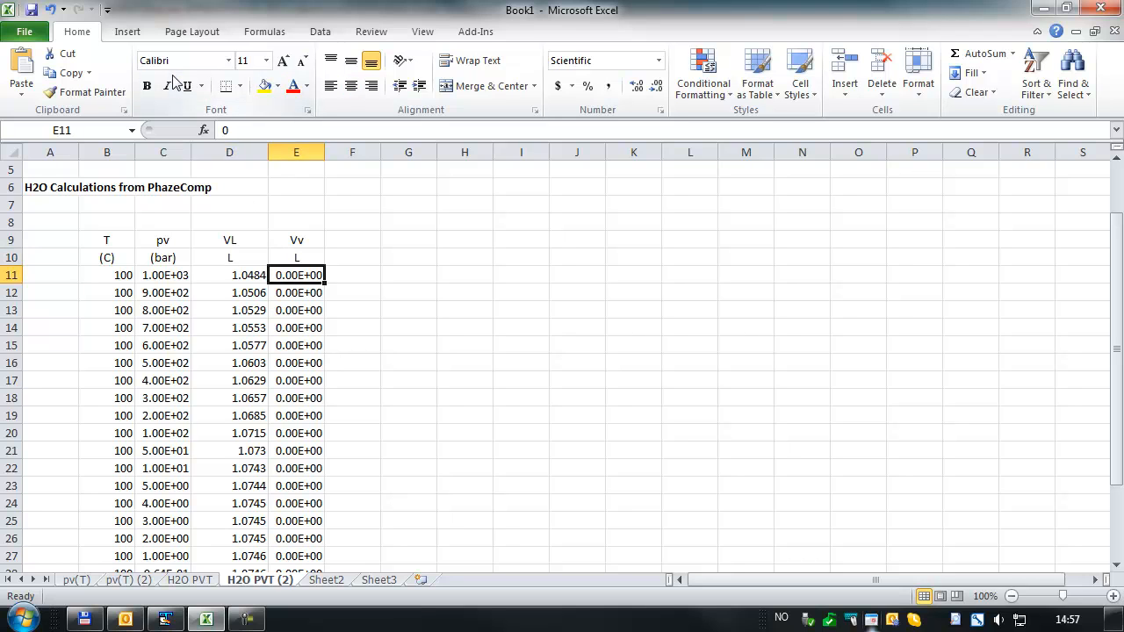
pyautogui.press('Down')
pyautogui.press('Up')
pyautogui.scroll(-3, 390, 291)
pyautogui.scroll(-1, 390, 291)
pyautogui.scroll(3, 390, 290)
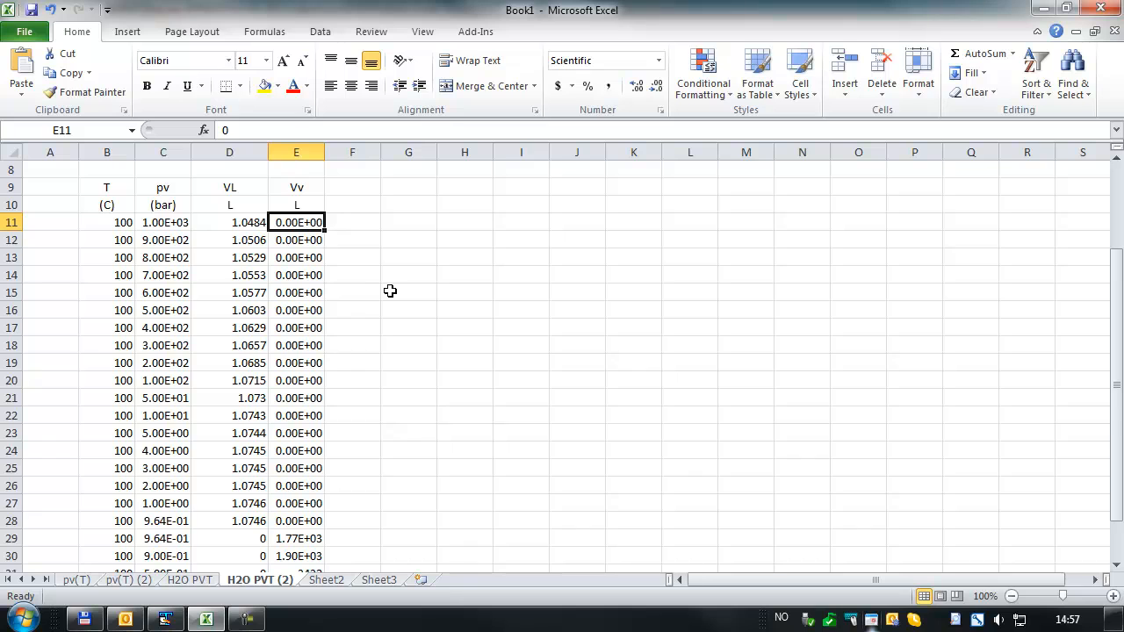
pyautogui.scroll(-1, 390, 290)
pyautogui.scroll(2, 389, 290)
pyautogui.press('Down')
pyautogui.press('Up')
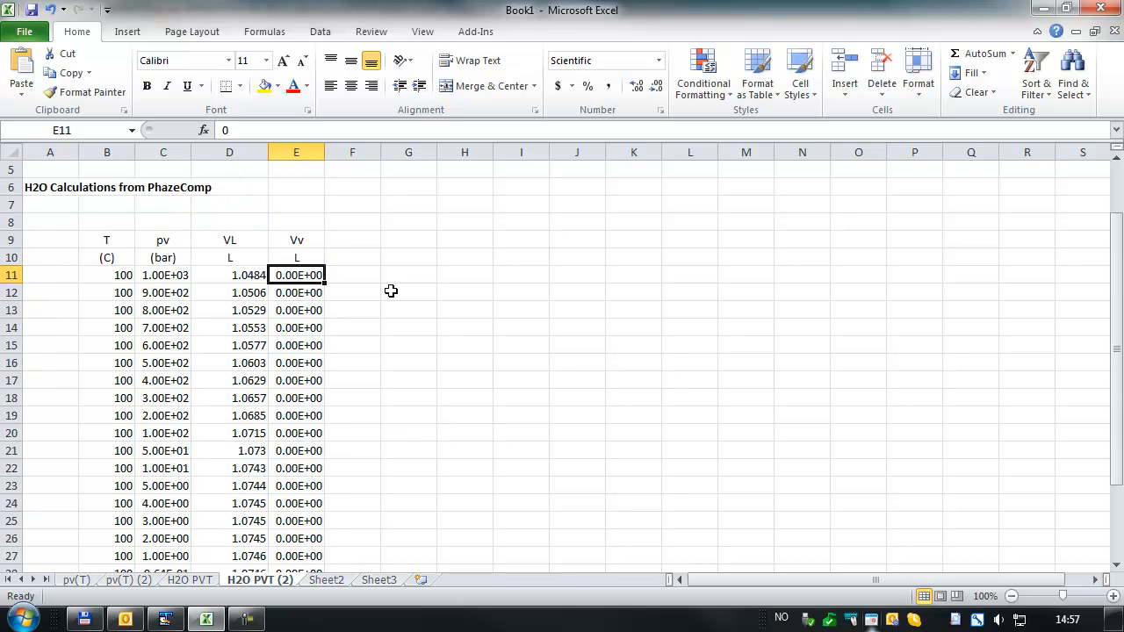
pyautogui.hotkey('ctrl', 'shift', 'Down')
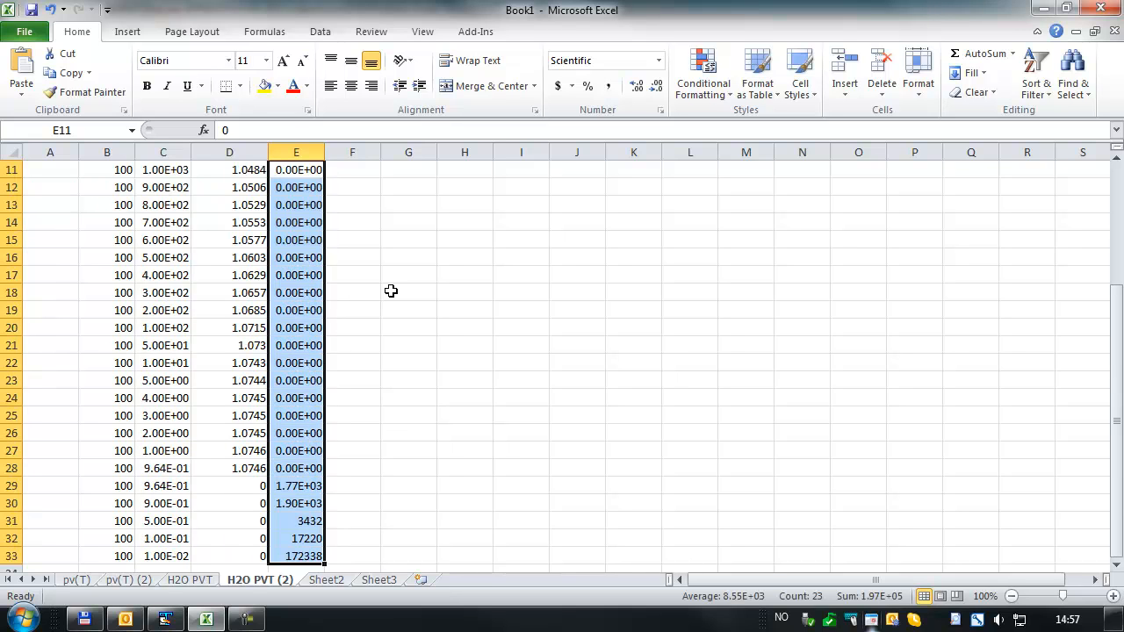
pyautogui.scroll(2, 364, 287)
pyautogui.scroll(-2, 364, 287)
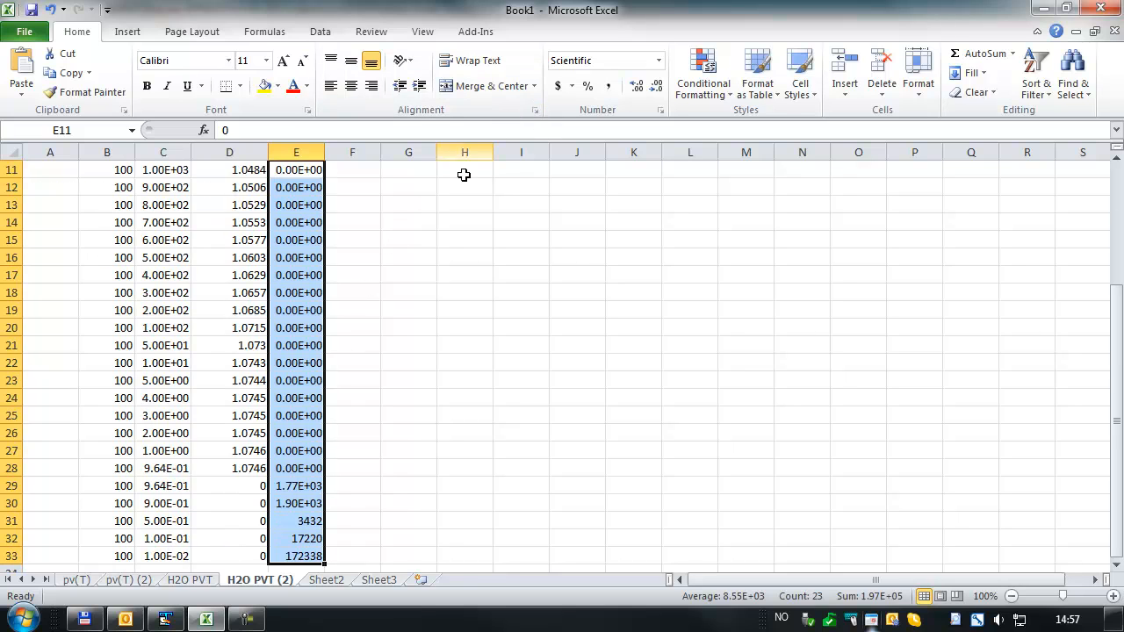
pyautogui.click(660, 113)
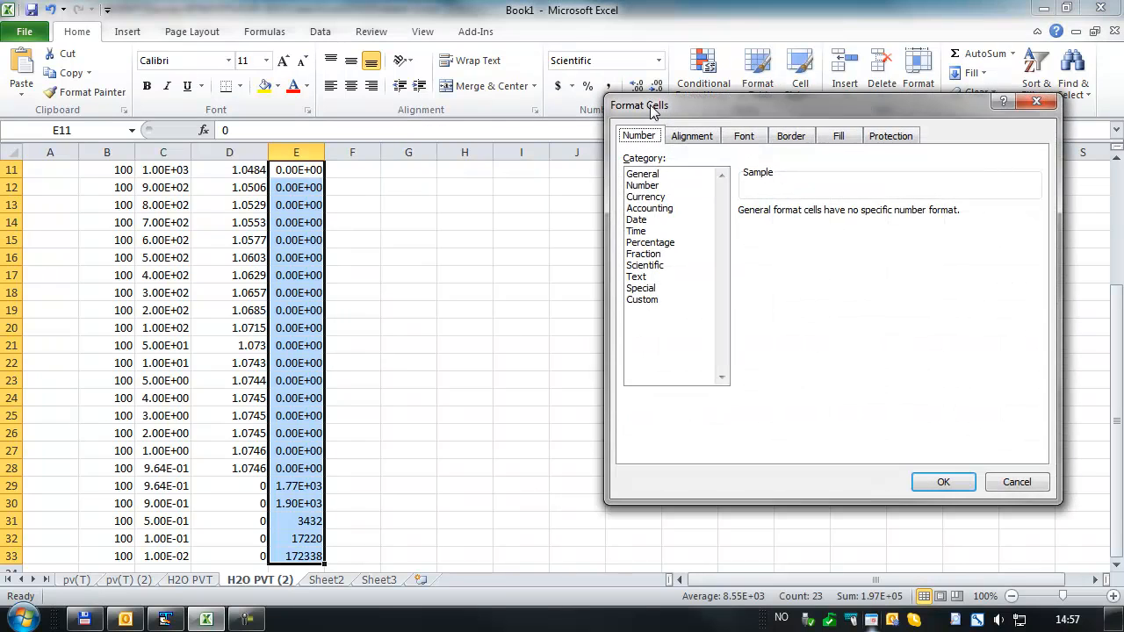
pyautogui.moveTo(659, 111); pyautogui.dragTo(725, 118)
pyautogui.moveTo(795, 114); pyautogui.dragTo(690, 109)
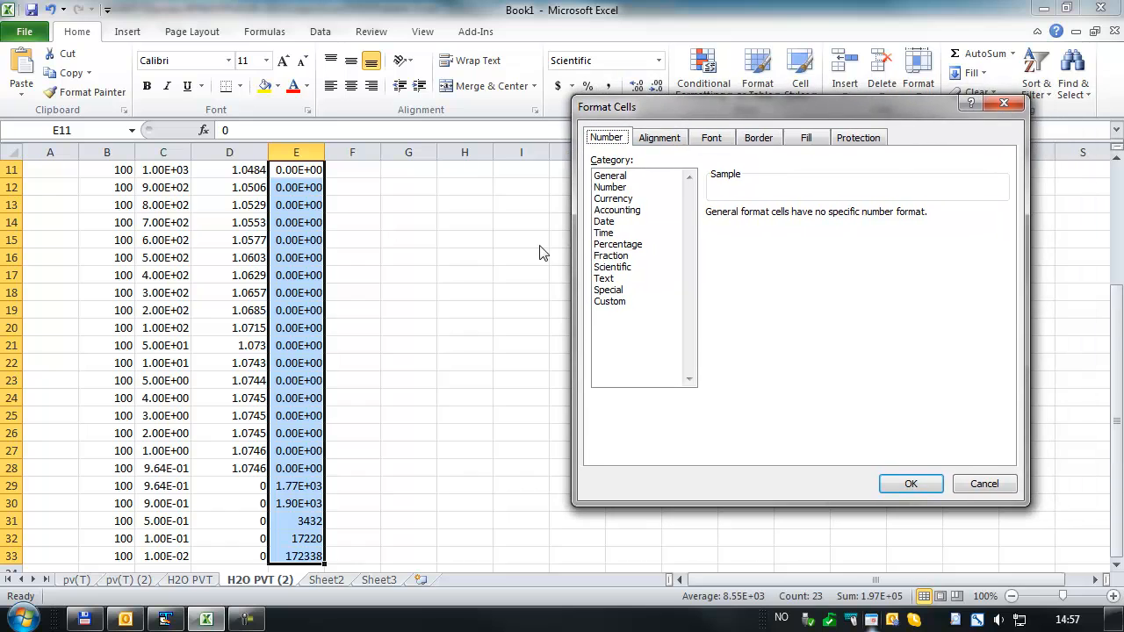
pyautogui.click(612, 186)
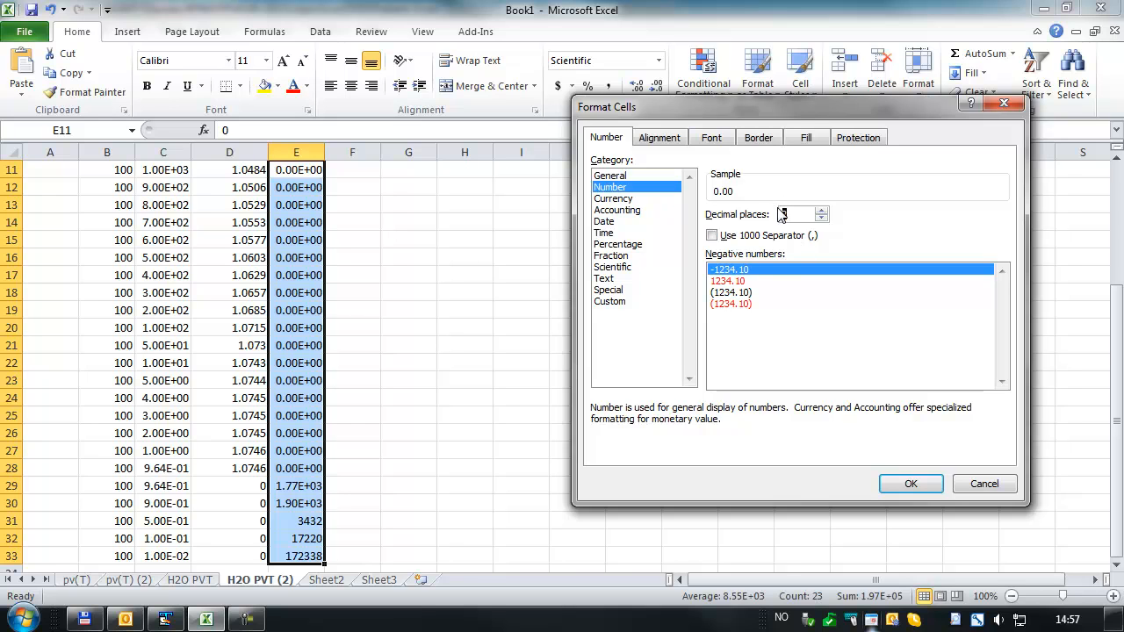
pyautogui.write('0')
pyautogui.click(910, 483)
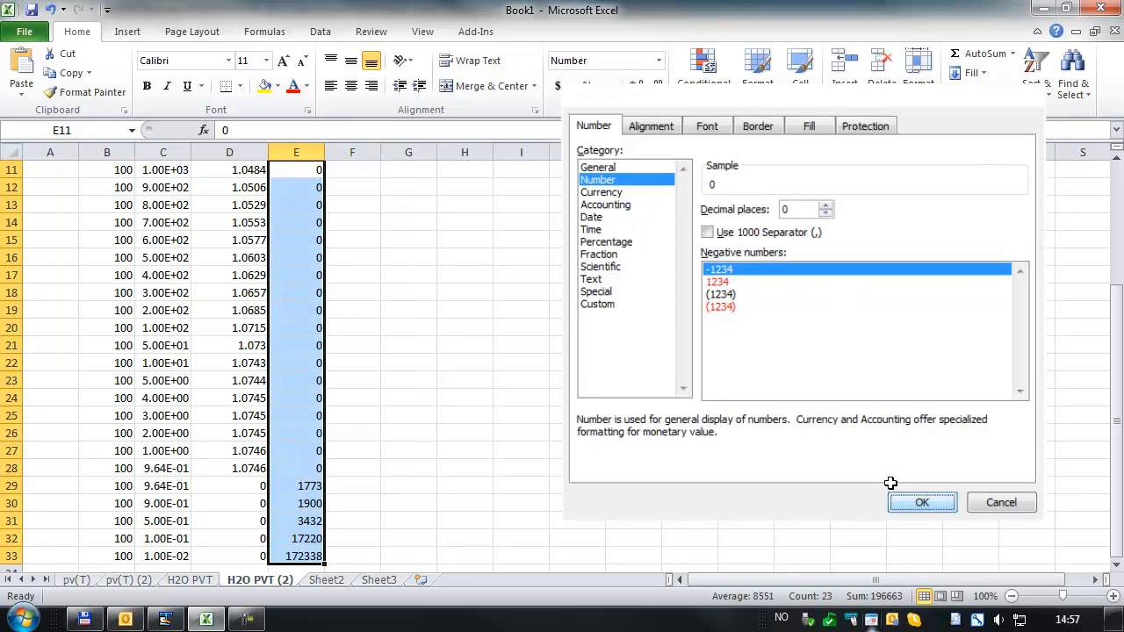
pyautogui.click(585, 261)
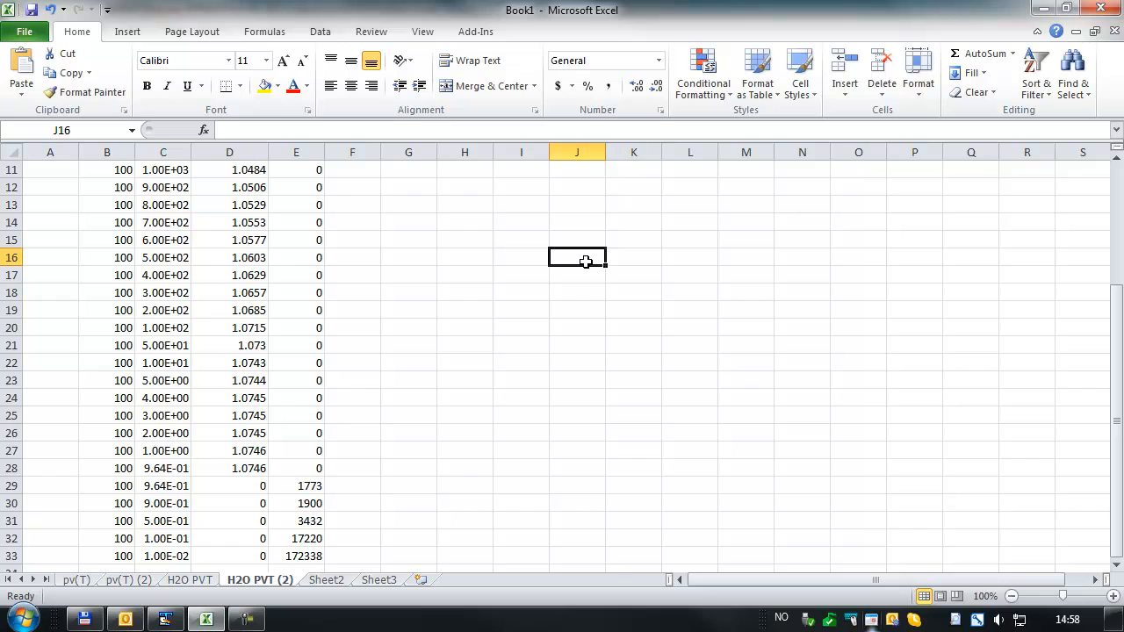
# Step: Create a copy of the pv(T) (2) chart sheet and place it before the H2O PVT (2) sheet
pyautogui.scroll(1, 585, 262)
pyautogui.scroll(2, 585, 262)
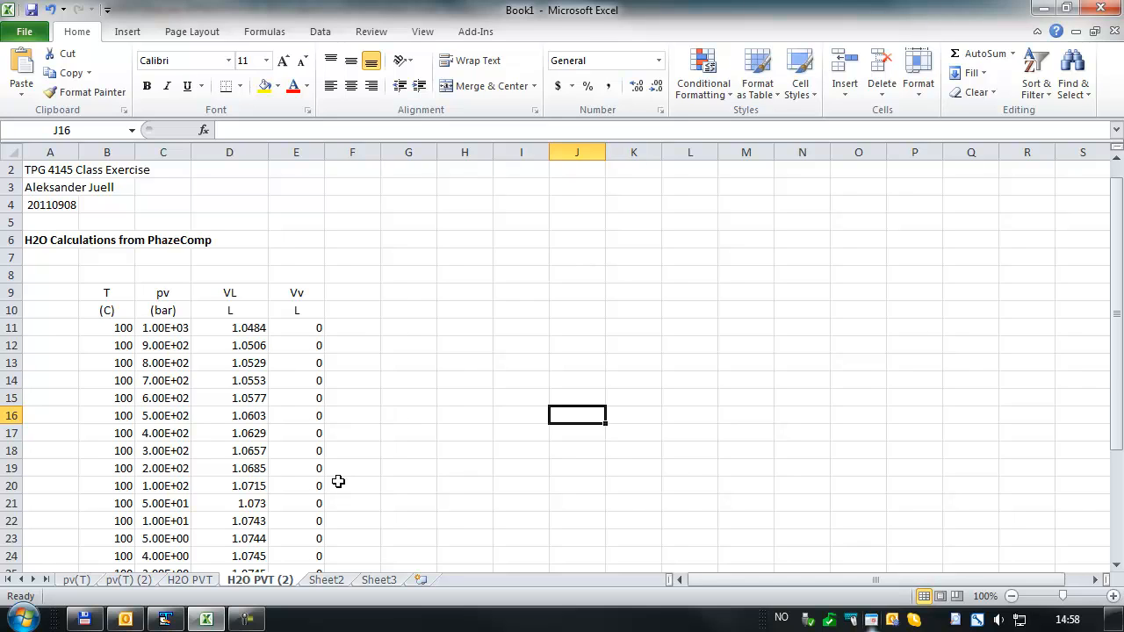
pyautogui.scroll(-3, 311, 437)
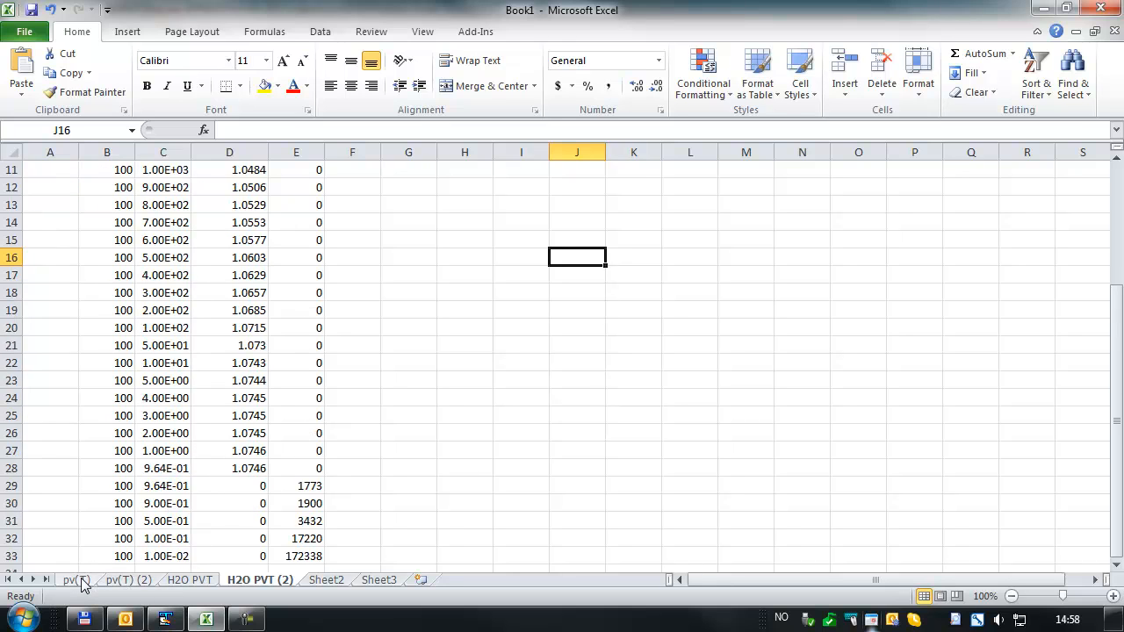
pyautogui.click(116, 581)
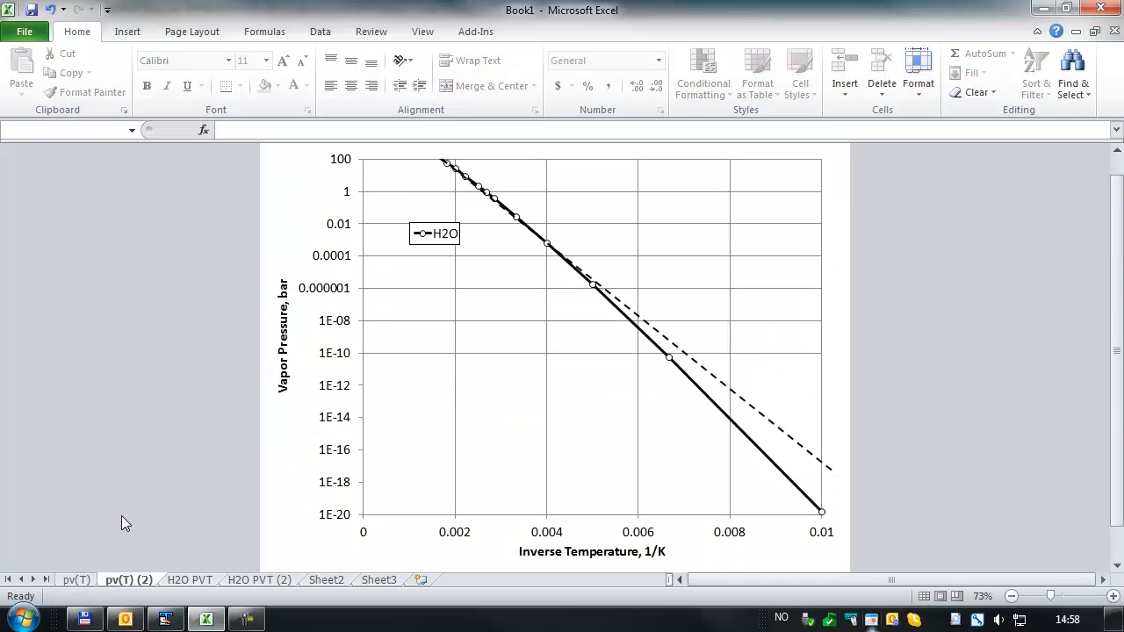
pyautogui.rightClick(136, 583)
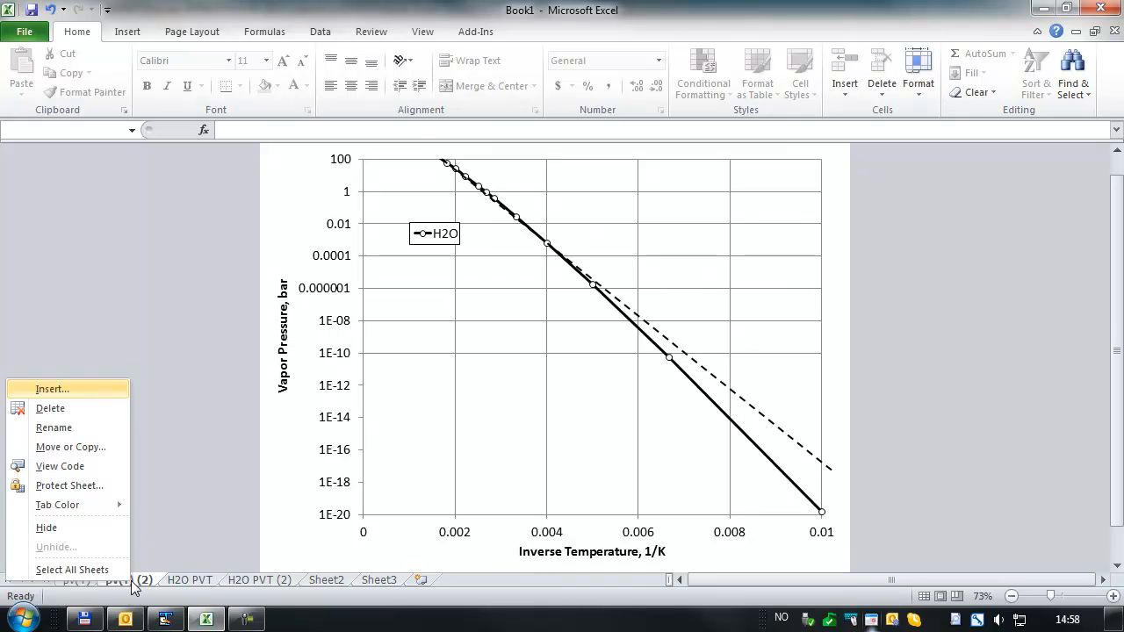
pyautogui.click(81, 446)
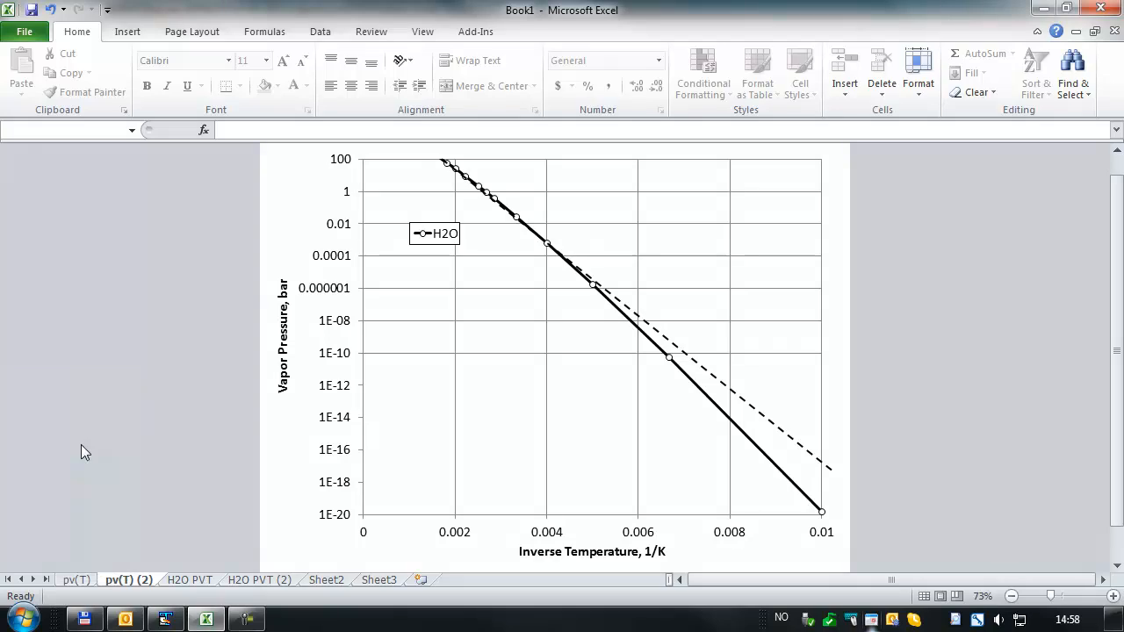
pyautogui.moveTo(109, 321); pyautogui.dragTo(208, 326)
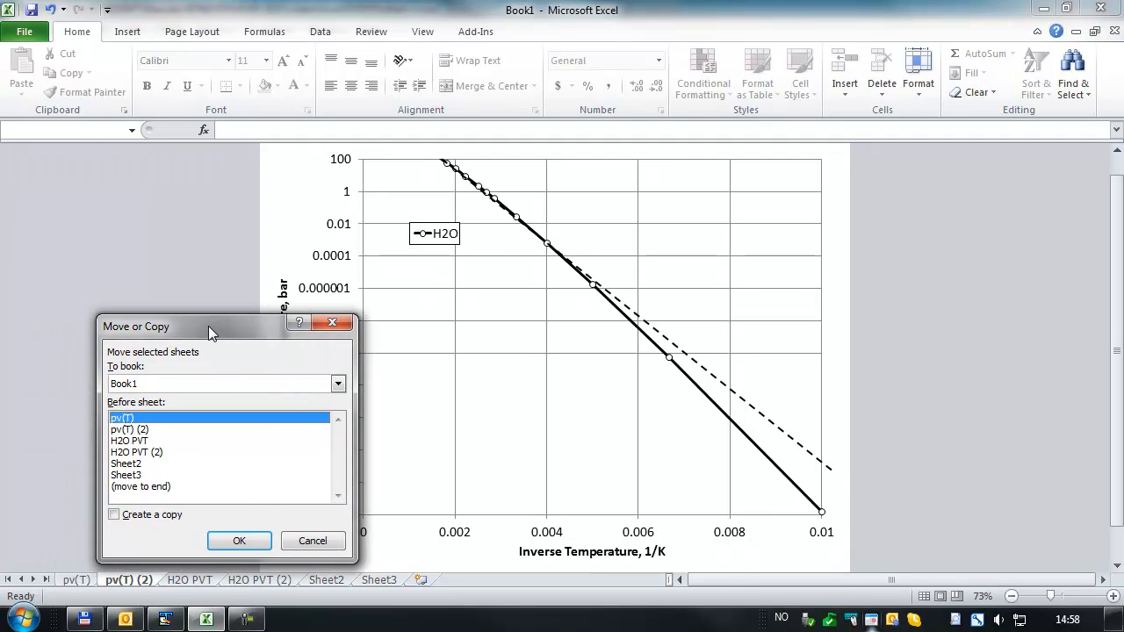
pyautogui.click(197, 452)
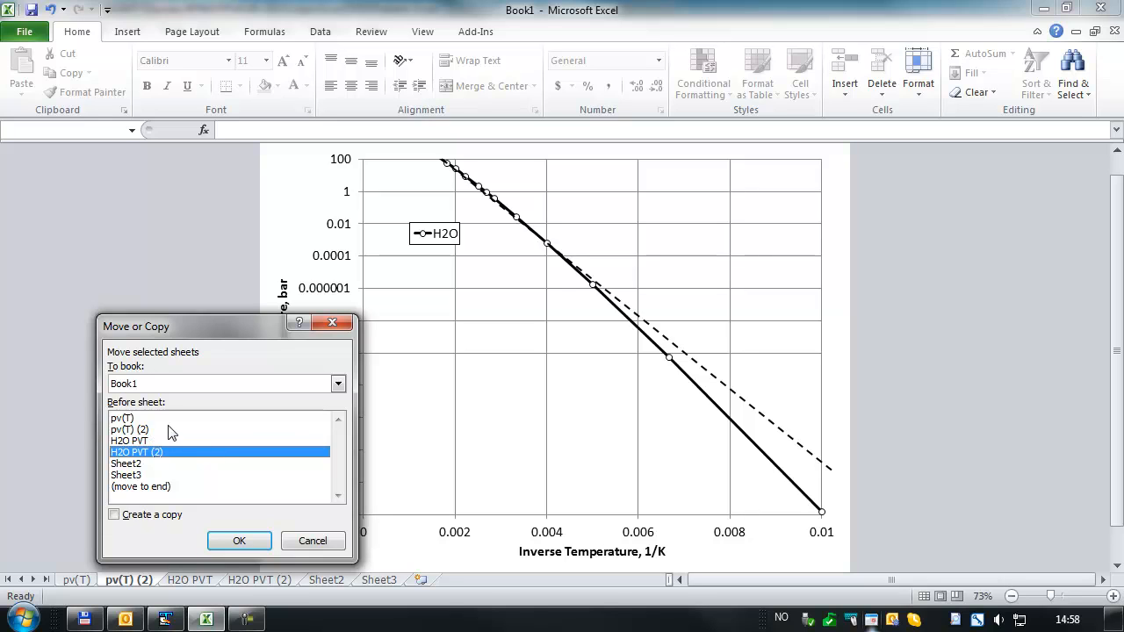
pyautogui.moveTo(193, 327); pyautogui.dragTo(264, 298)
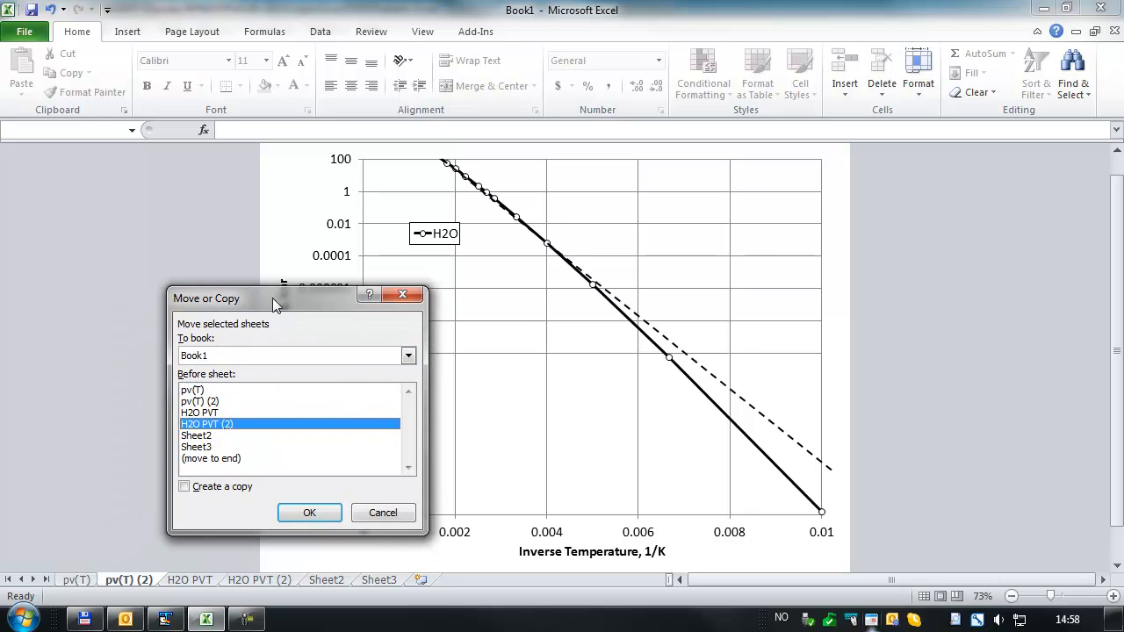
pyautogui.click(185, 488)
pyautogui.click(307, 512)
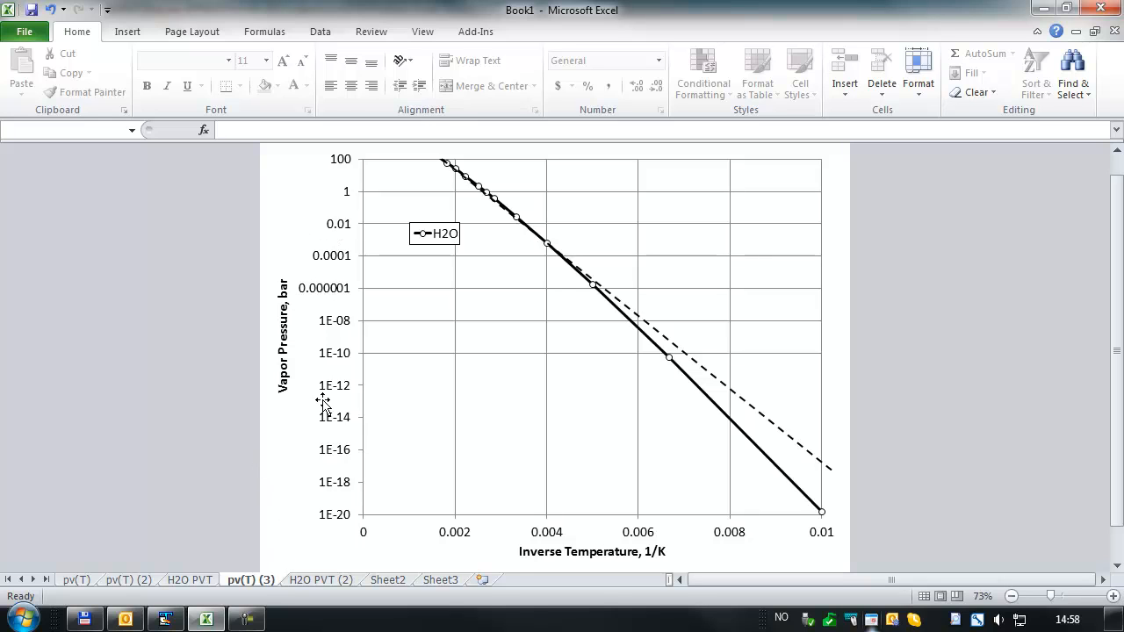
# Step: Shorten the vertical axis title of the copied chart to "Pressure, bar"
pyautogui.click(284, 306)
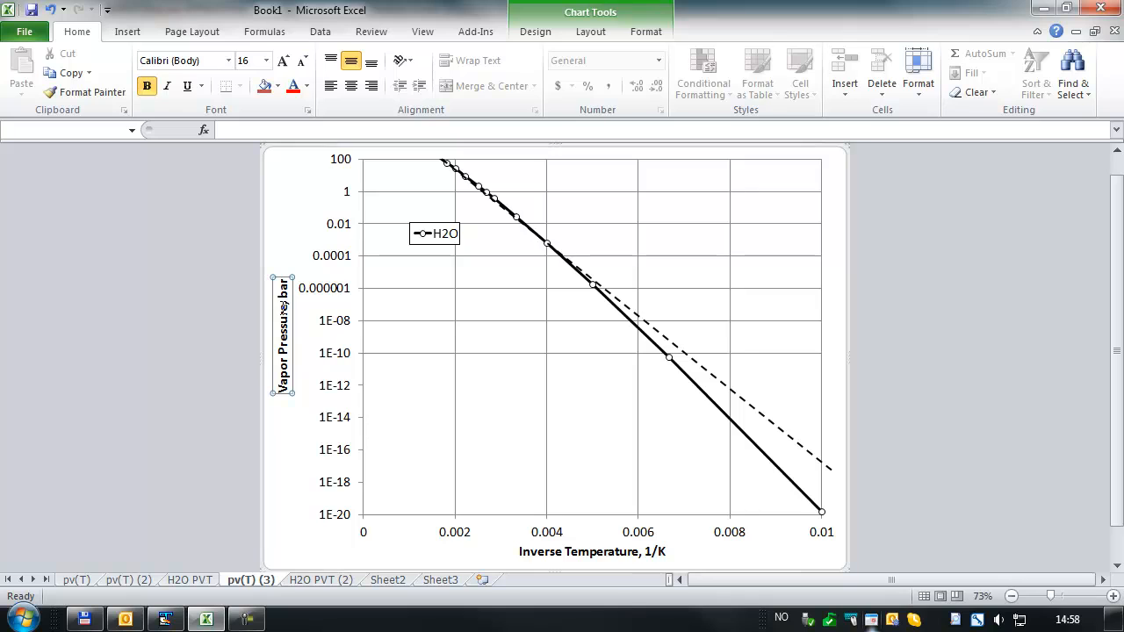
pyautogui.click(282, 373)
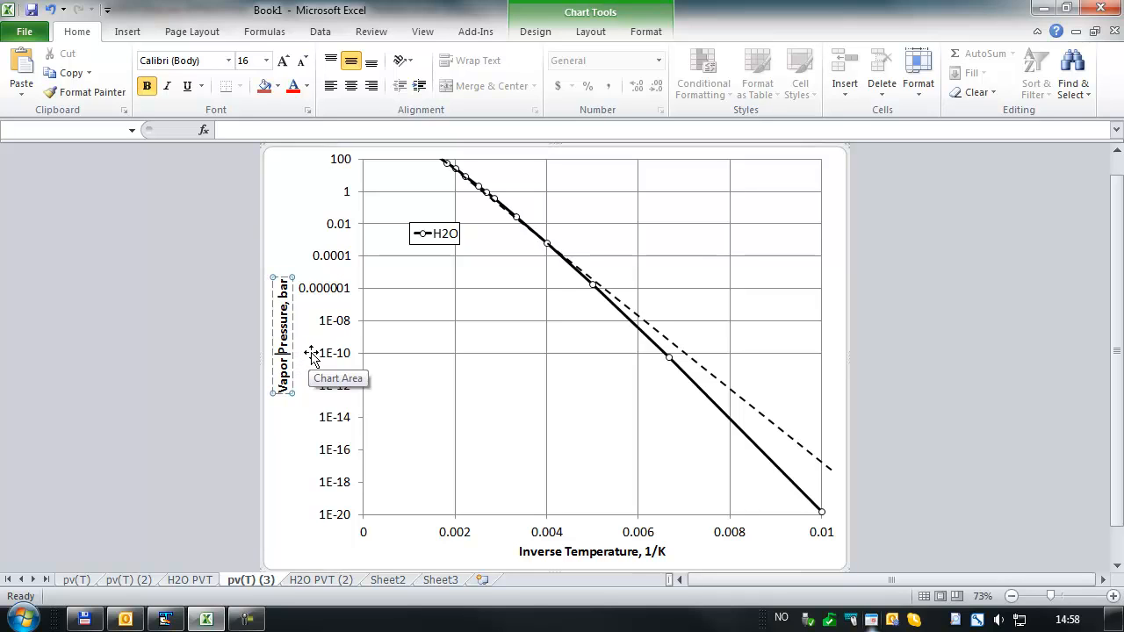
pyautogui.press('BackSpace')
pyautogui.press('BackSpace')
pyautogui.press('BackSpace')
pyautogui.press('BackSpace')
pyautogui.press('BackSpace')
pyautogui.press('BackSpace')
# Step: Change the horizontal axis title of the copied chart to "Volume, L"
pyautogui.click(566, 552)
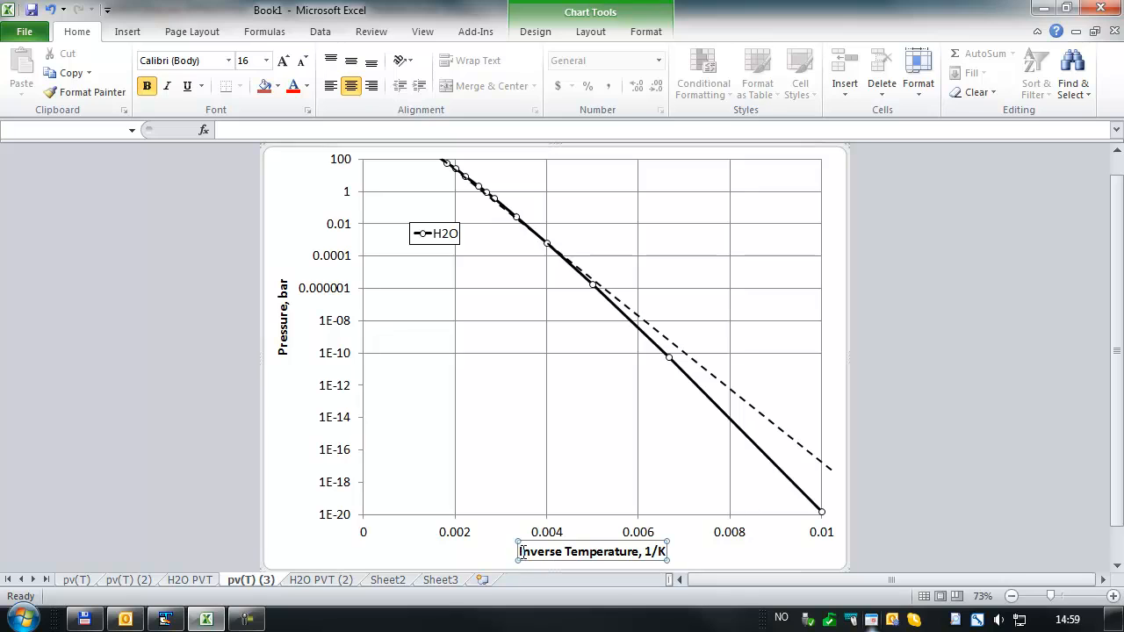
pyautogui.click(527, 552)
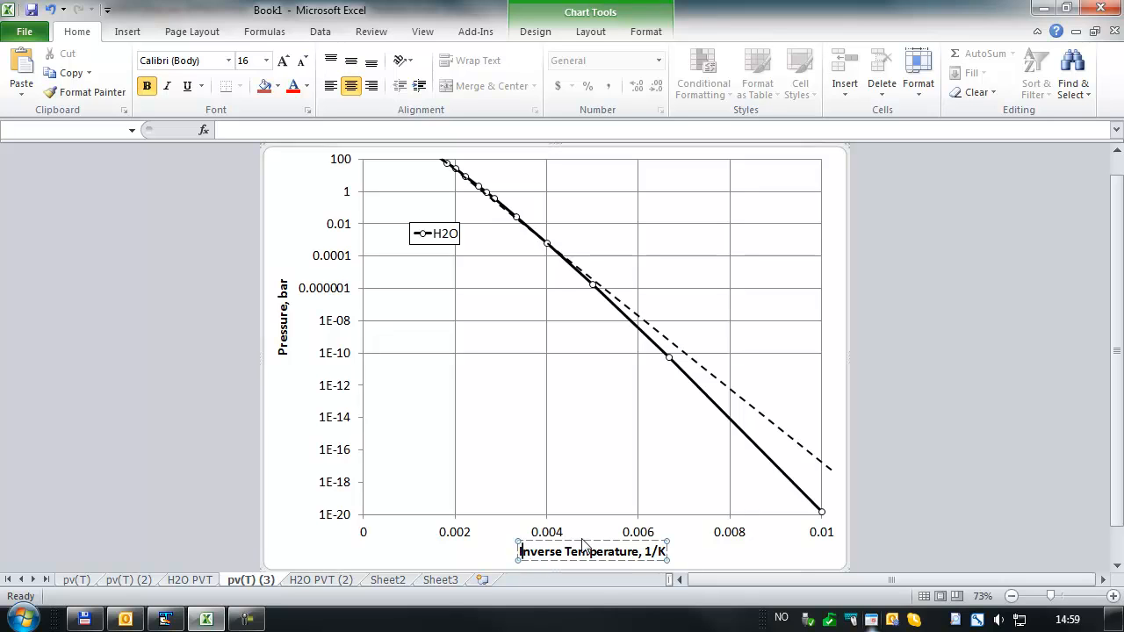
pyautogui.hotkey('shift', 'End')
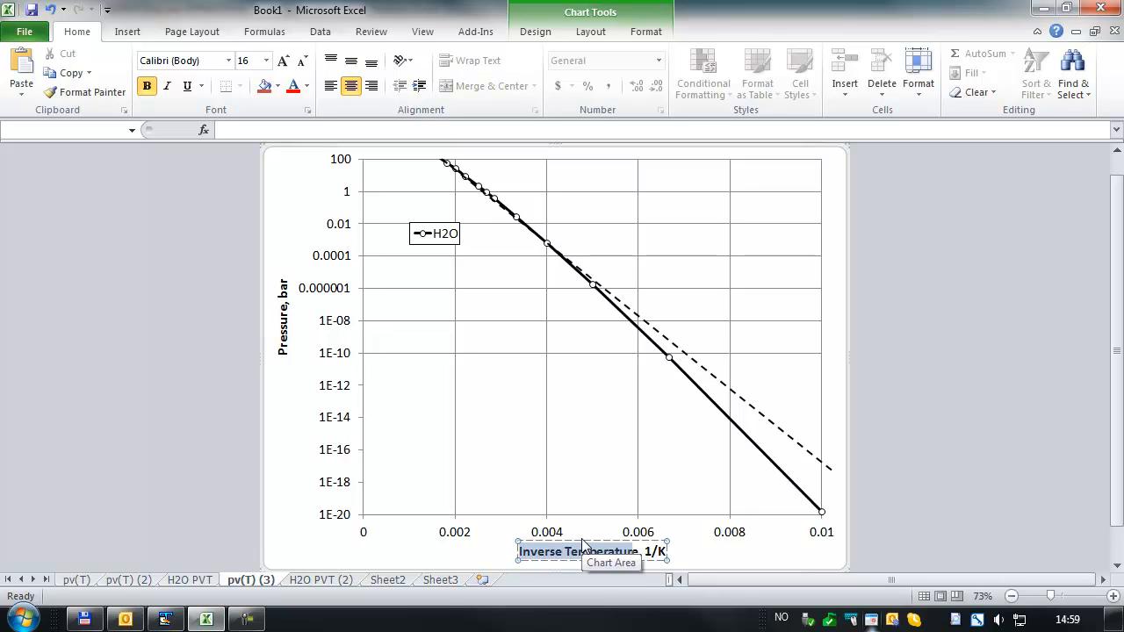
pyautogui.press('Delete')
pyautogui.write('Volume')
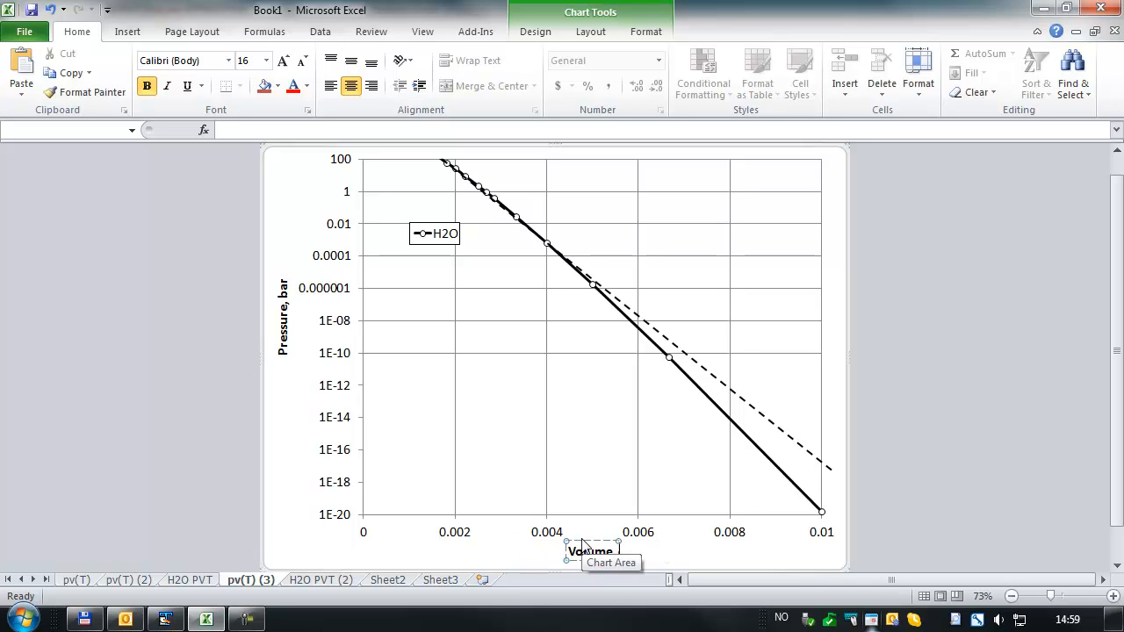
pyautogui.write('  L')
pyautogui.click(874, 454)
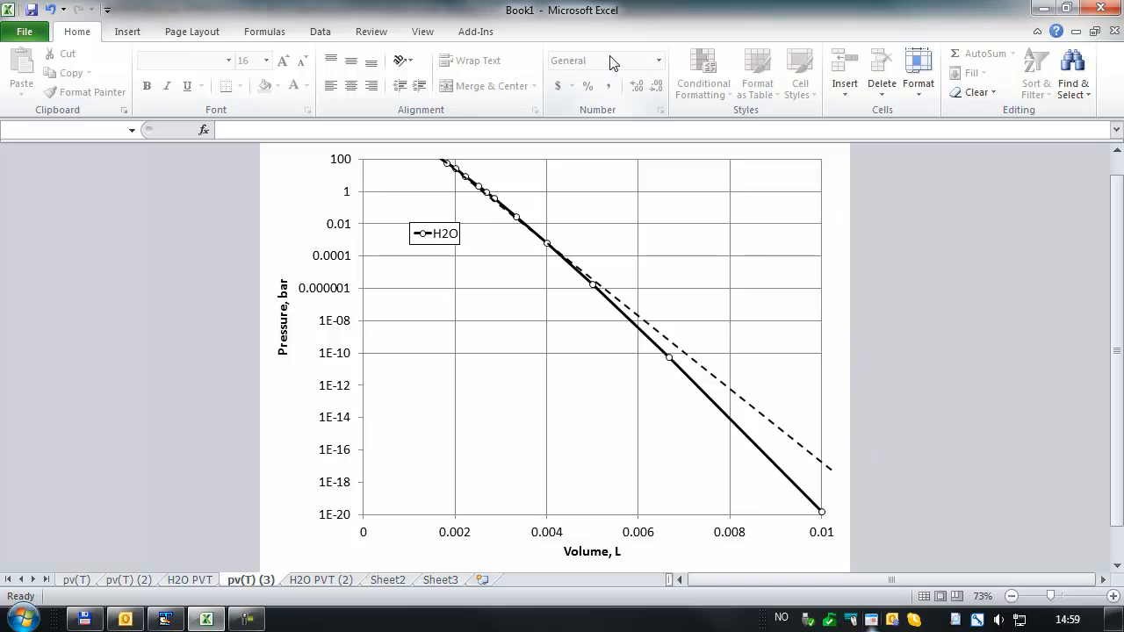
# Step: Delete the dashed straight line and remove the H2O data series from the copied chart
pyautogui.click(682, 349)
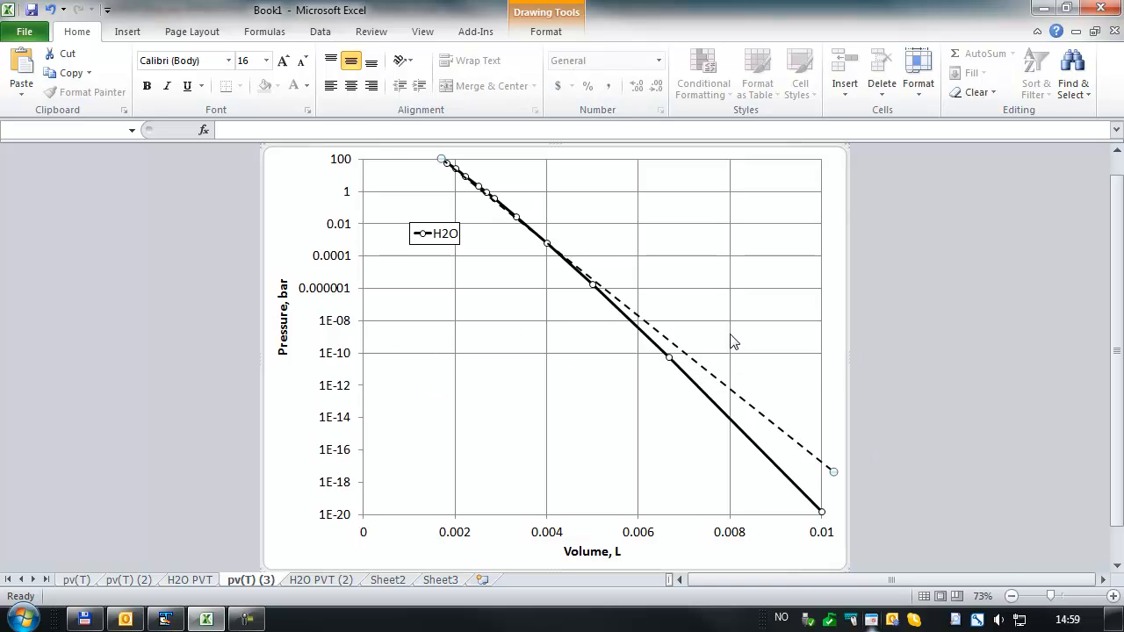
pyautogui.press('Delete')
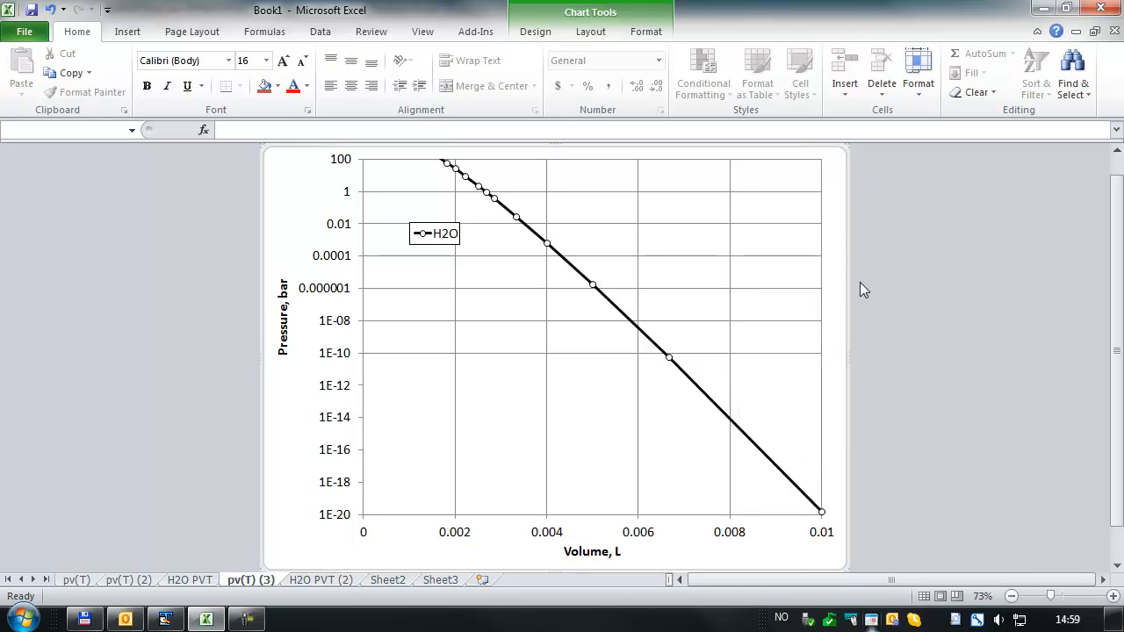
pyautogui.rightClick(580, 399)
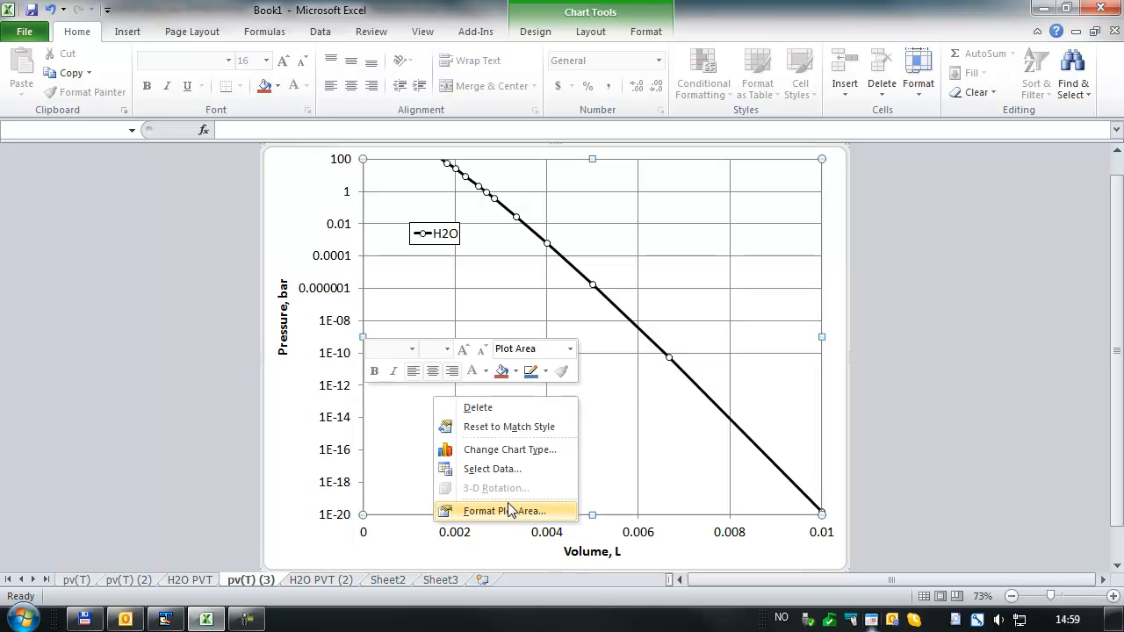
pyautogui.click(487, 473)
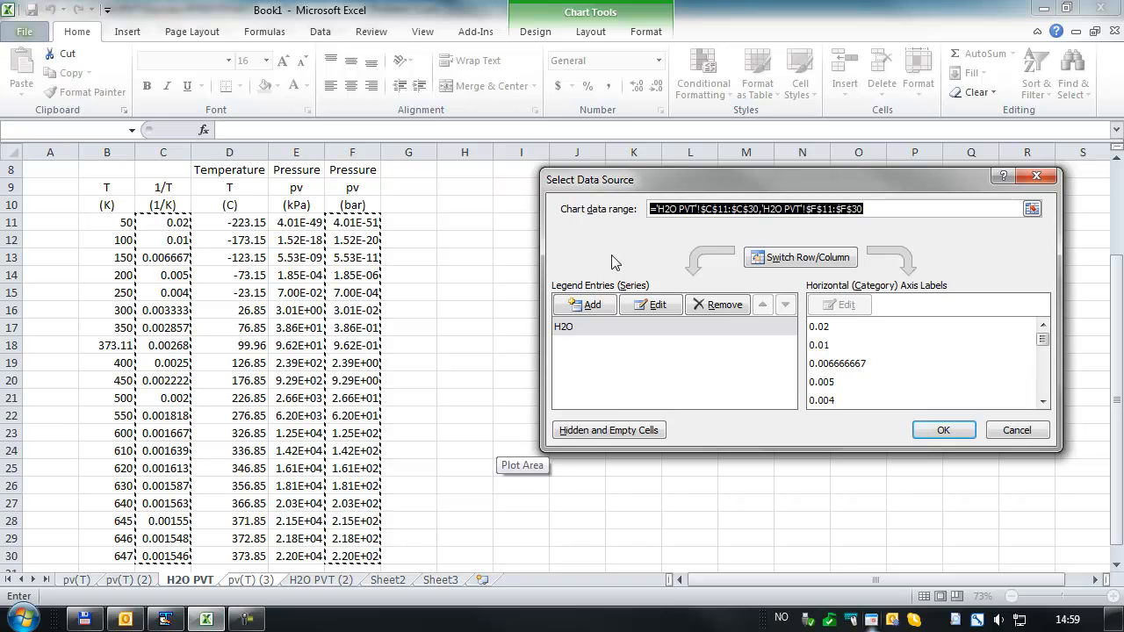
pyautogui.click(650, 326)
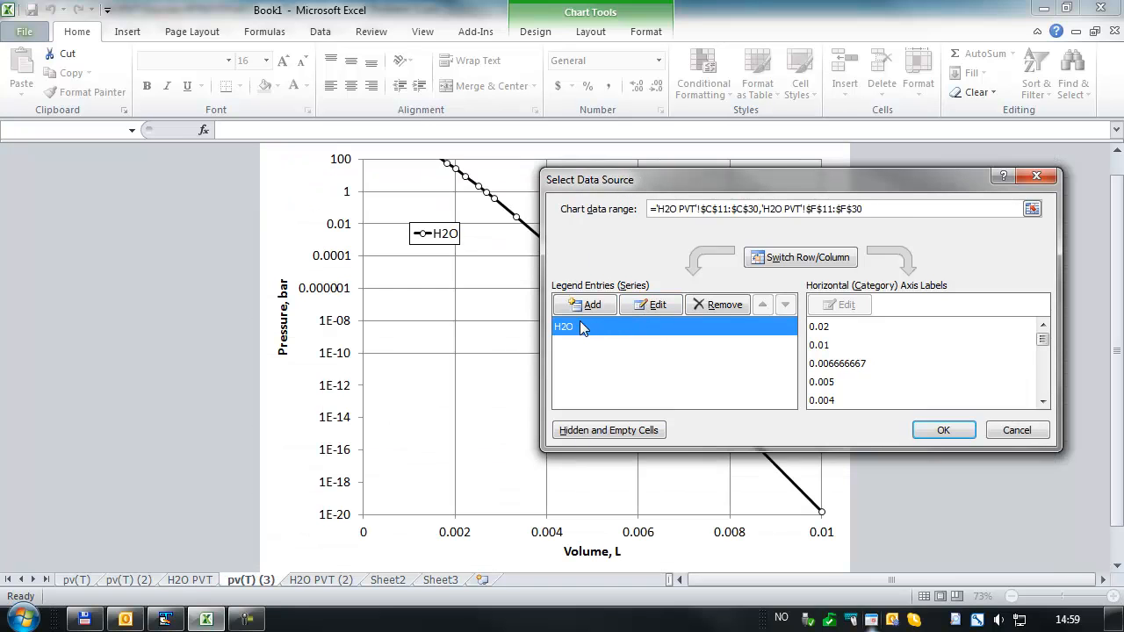
pyautogui.click(707, 308)
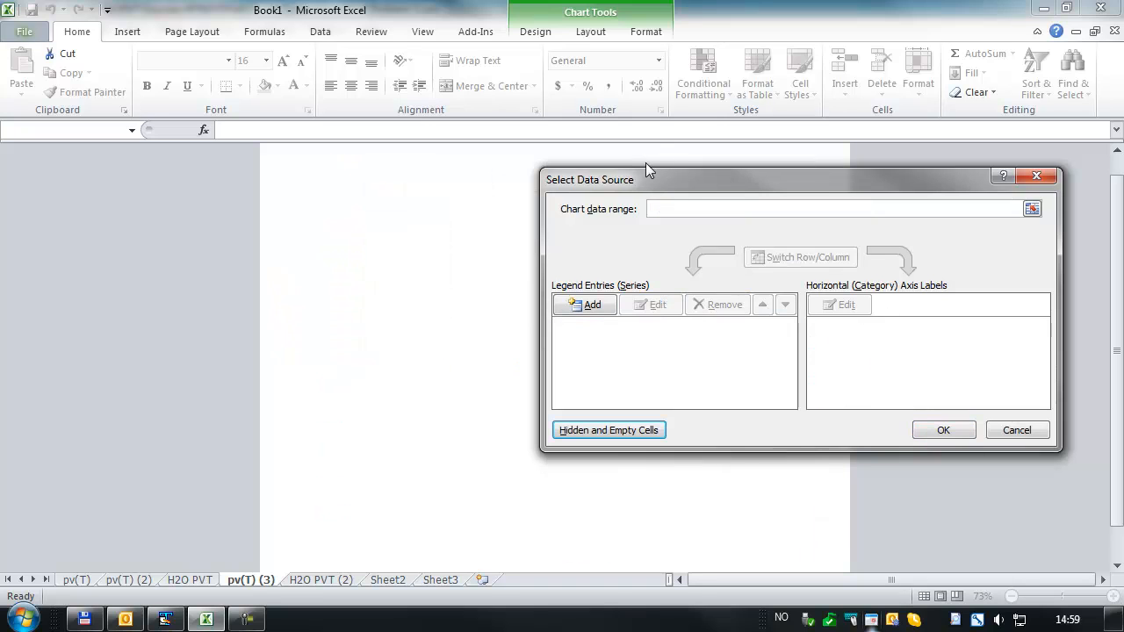
# Step: Add a chart series named "Undersaturated Liquid" with the liquid volumes in D11:D28 of H2O PVT (2) as X values
pyautogui.moveTo(637, 176); pyautogui.dragTo(627, 140)
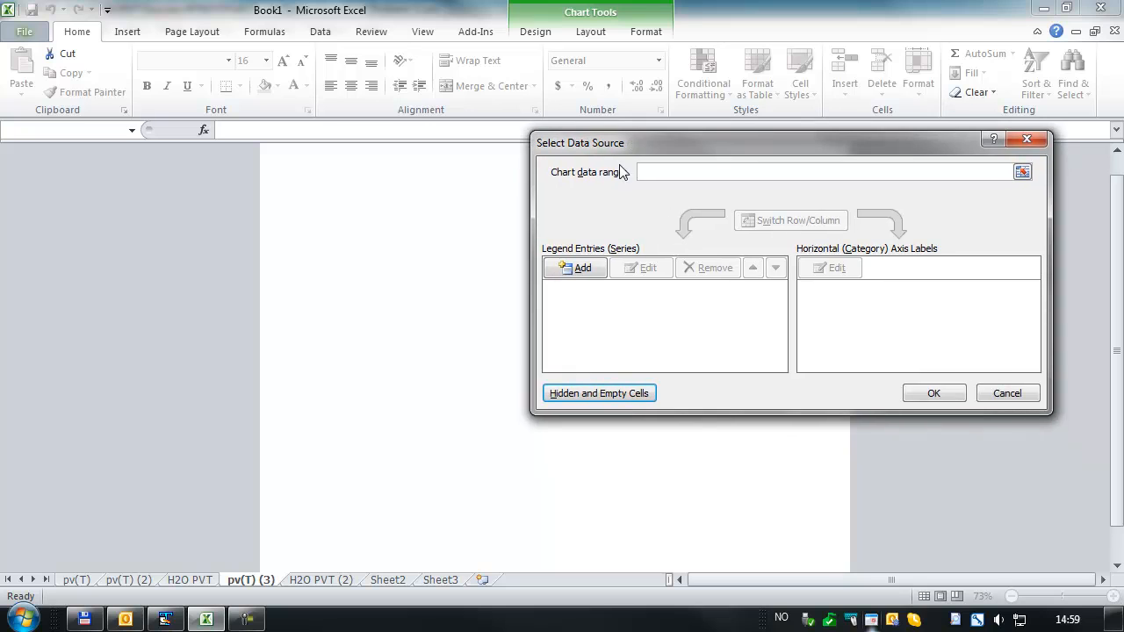
pyautogui.click(565, 275)
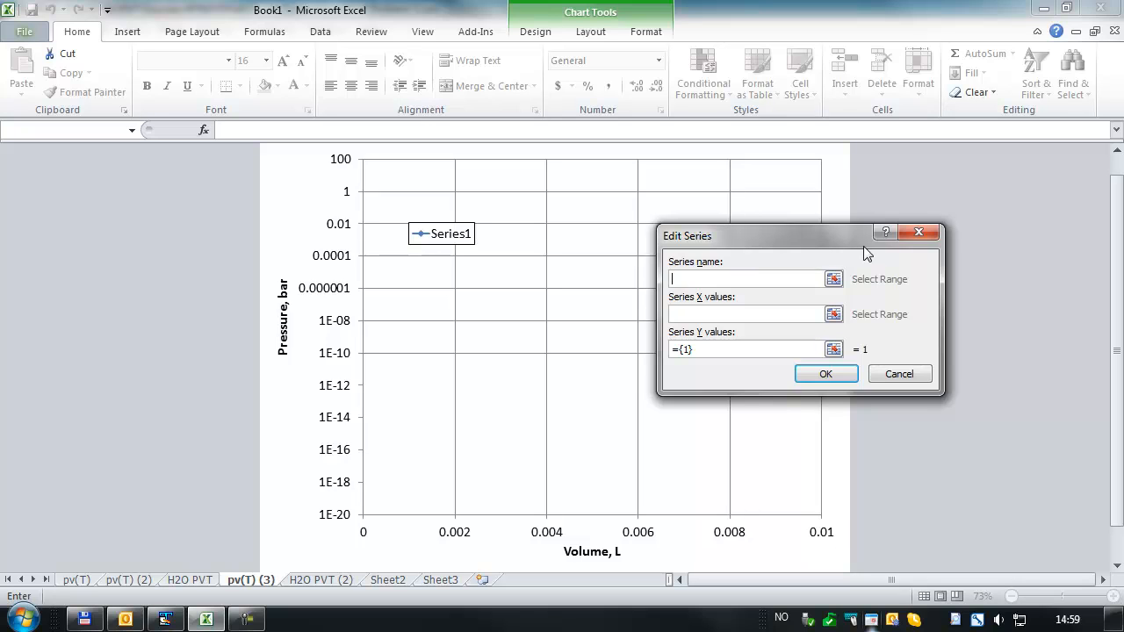
pyautogui.write('Undersaturated Liquid')
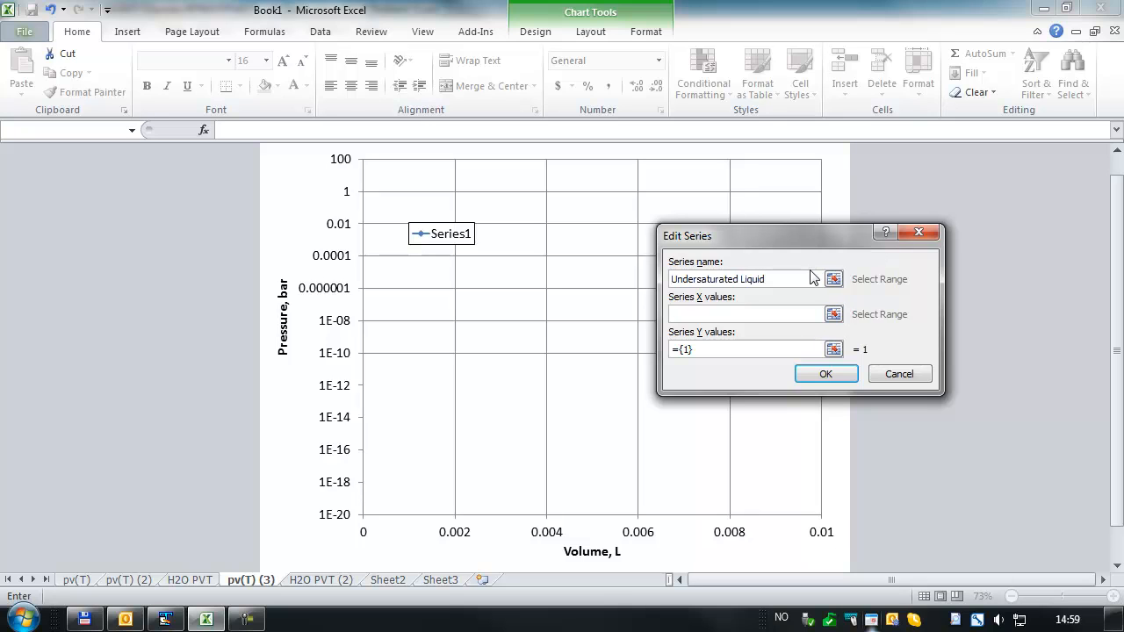
pyautogui.click(834, 315)
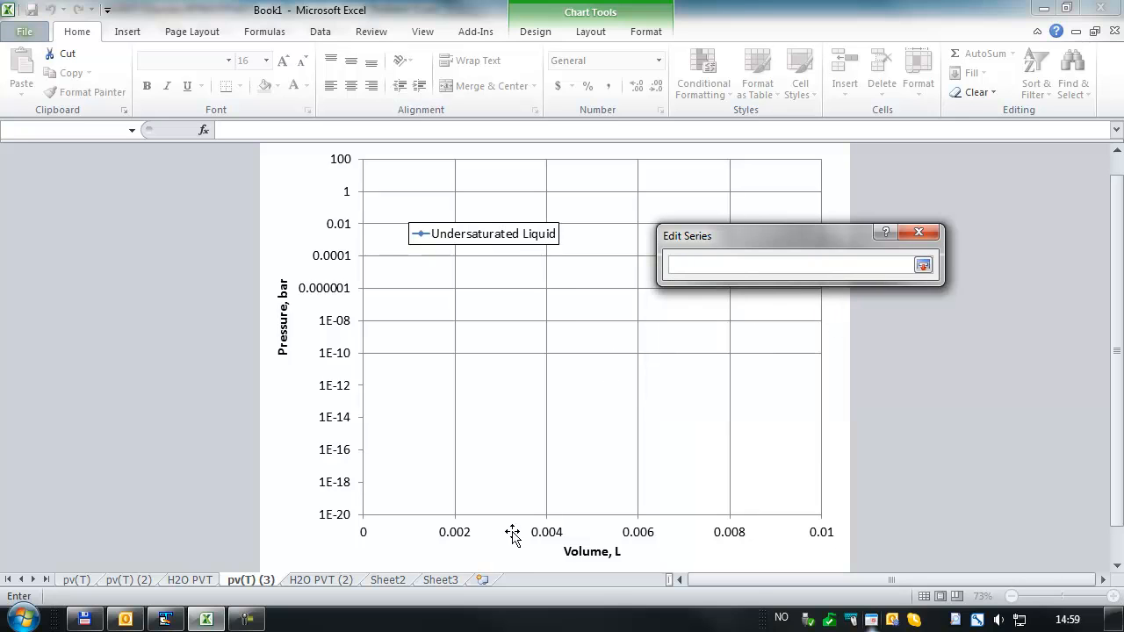
pyautogui.click(343, 582)
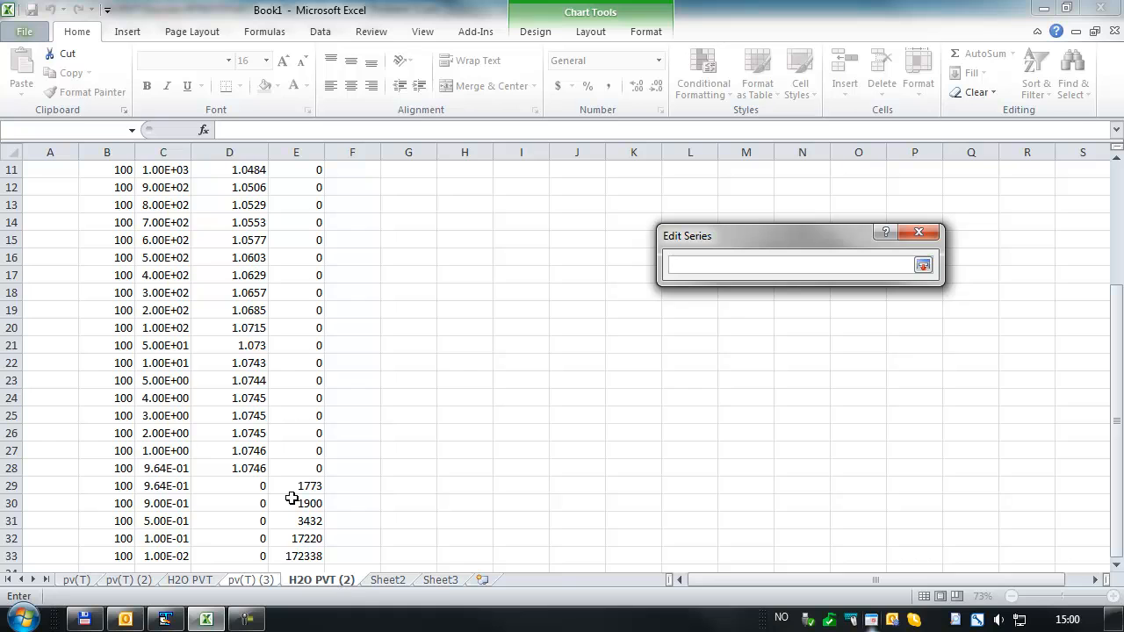
pyautogui.scroll(3, 291, 499)
pyautogui.scroll(-3, 291, 486)
pyautogui.scroll(1, 285, 453)
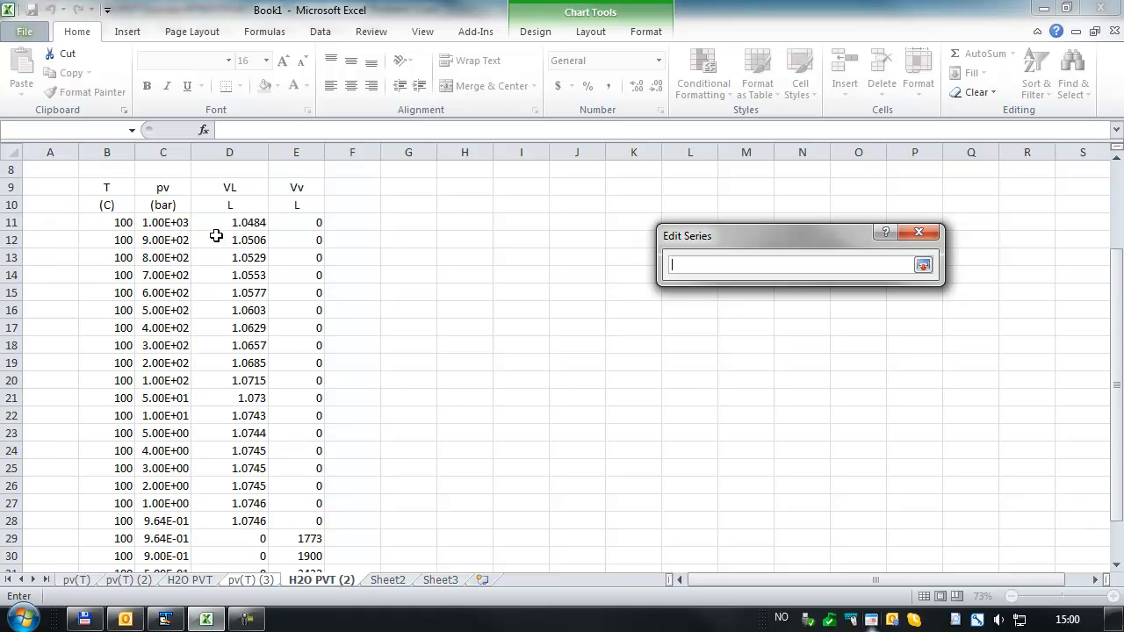
pyautogui.moveTo(216, 228); pyautogui.dragTo(214, 520)
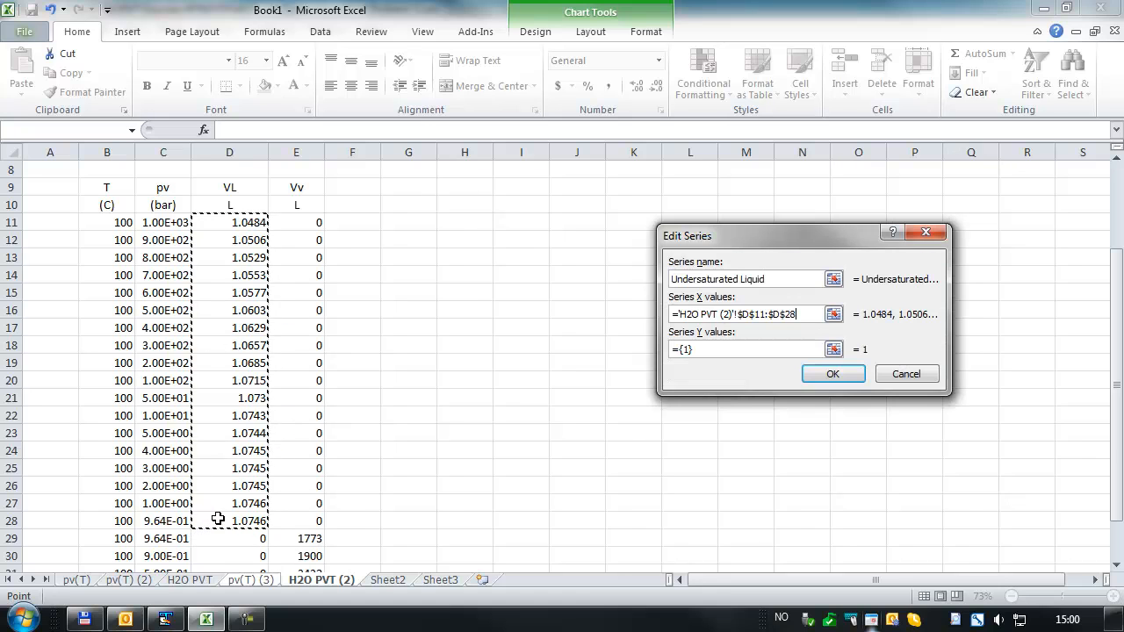
# Step: Use the pressures in C11:C28 as the Undersaturated Liquid series' Y values and accept the series
pyautogui.click(834, 350)
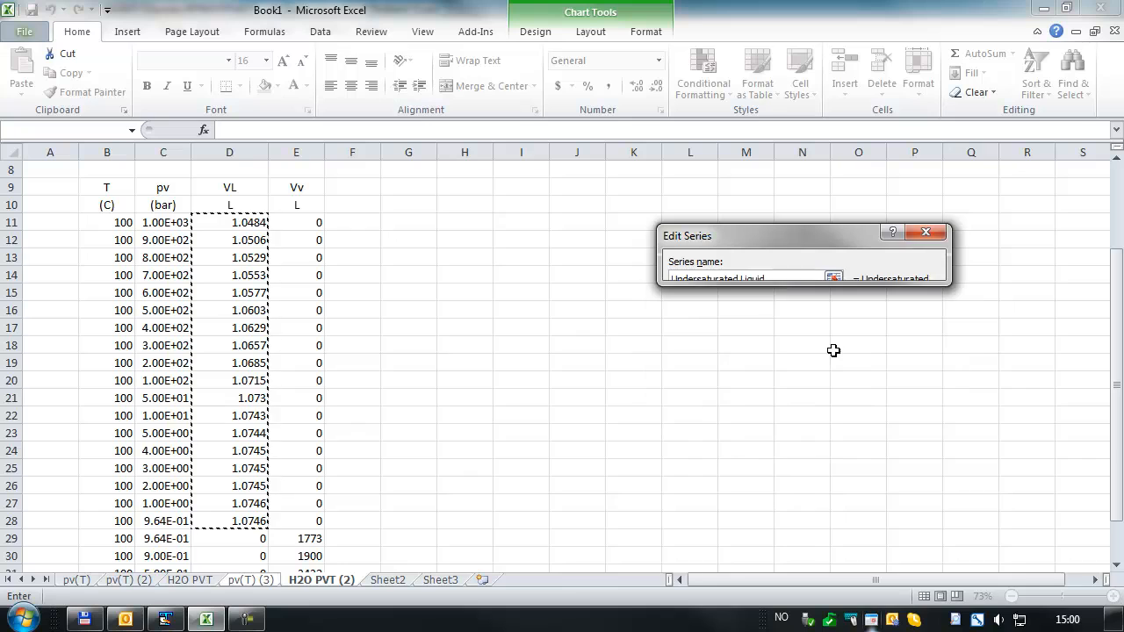
pyautogui.moveTo(162, 219); pyautogui.dragTo(156, 524)
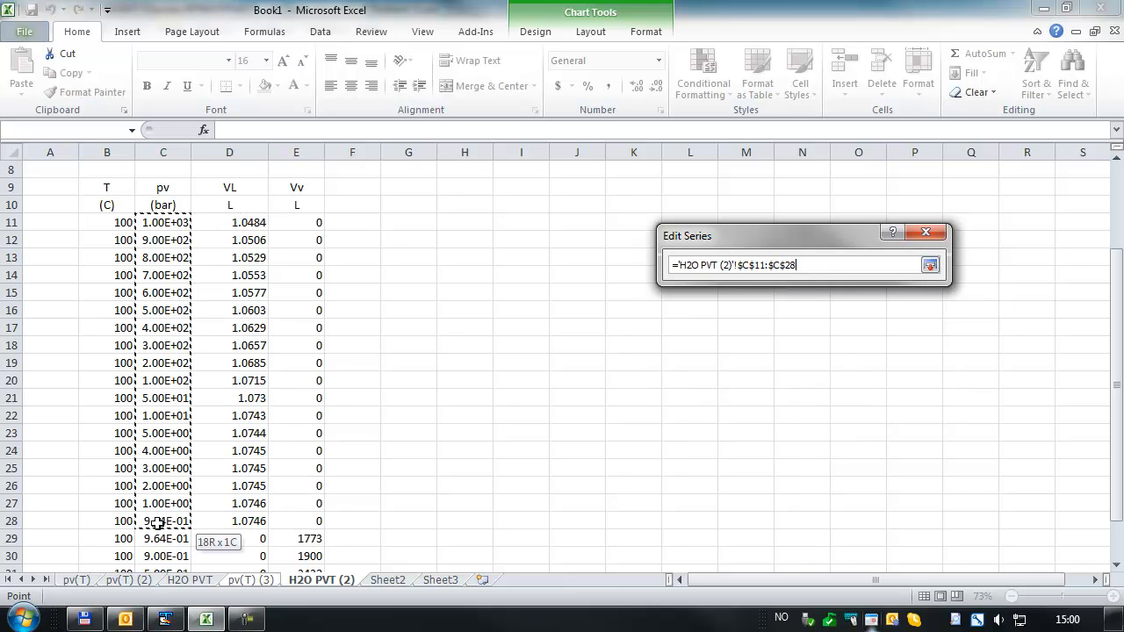
pyautogui.press('Return')
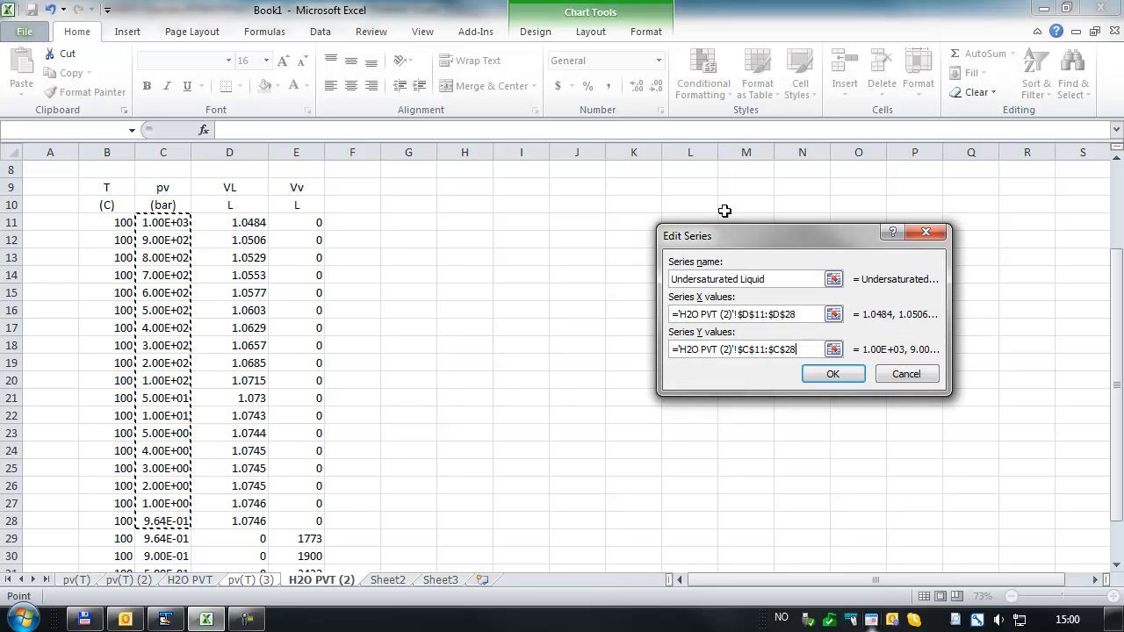
pyautogui.click(826, 376)
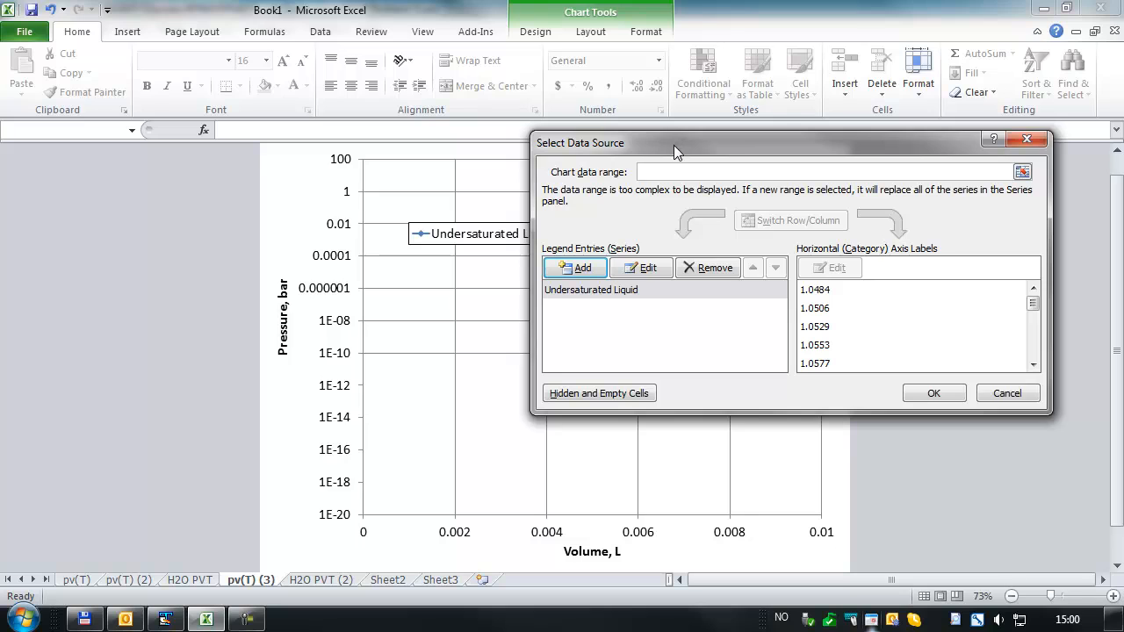
# Step: Add a second series named "Undersaturated Vapor" with the vapor volumes in E29:E33 of H2O PVT (2) as X values
pyautogui.moveTo(666, 146); pyautogui.dragTo(615, 147)
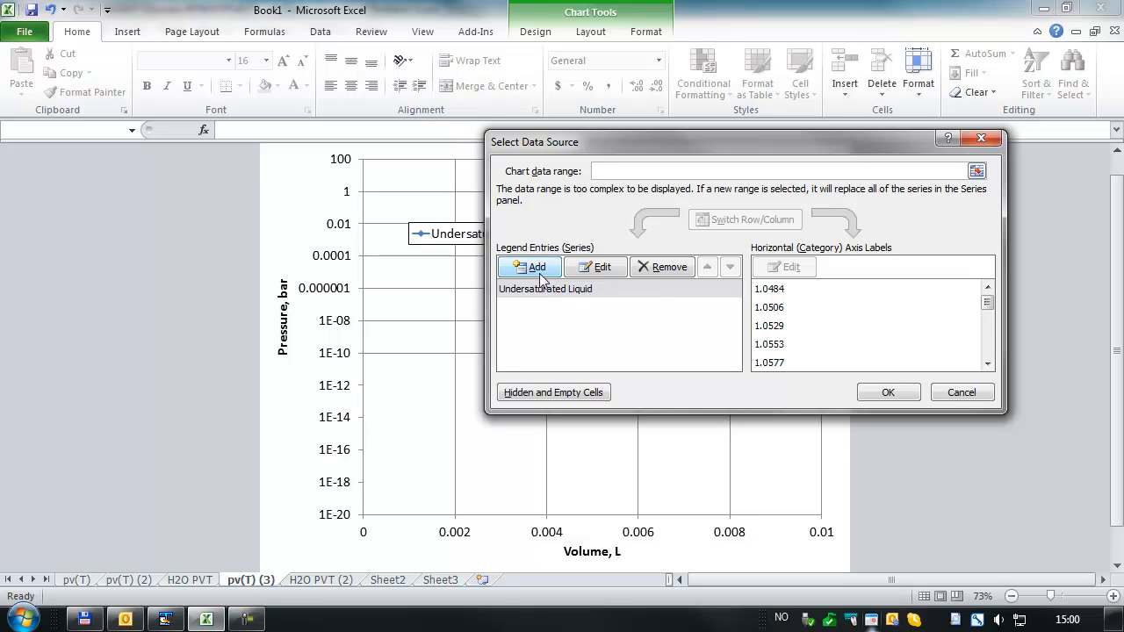
pyautogui.click(537, 268)
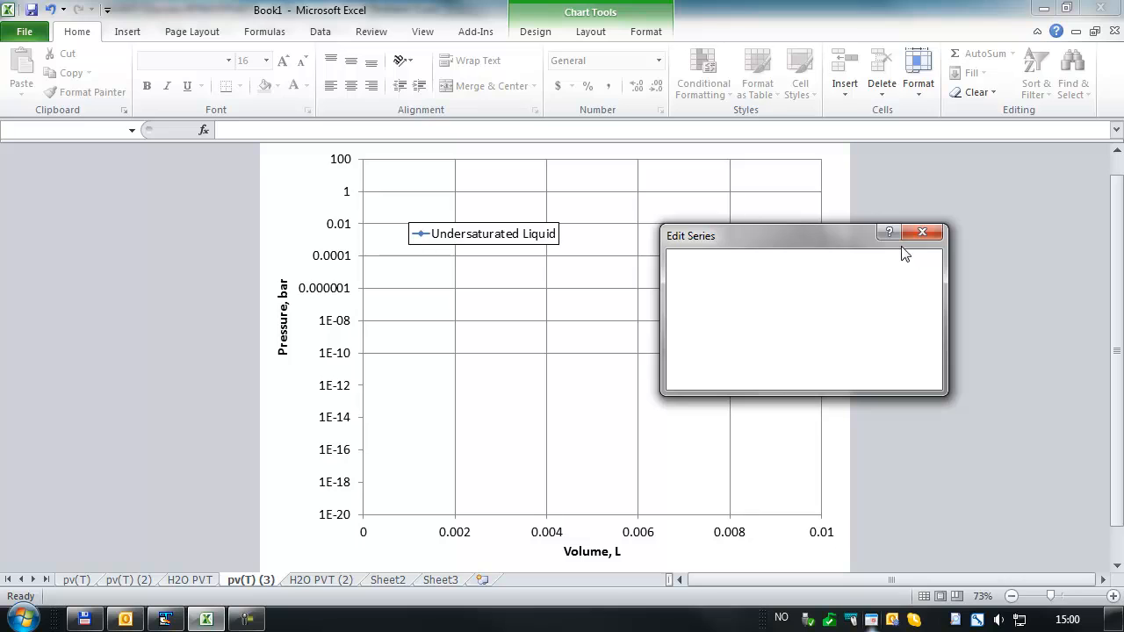
pyautogui.write('Under')
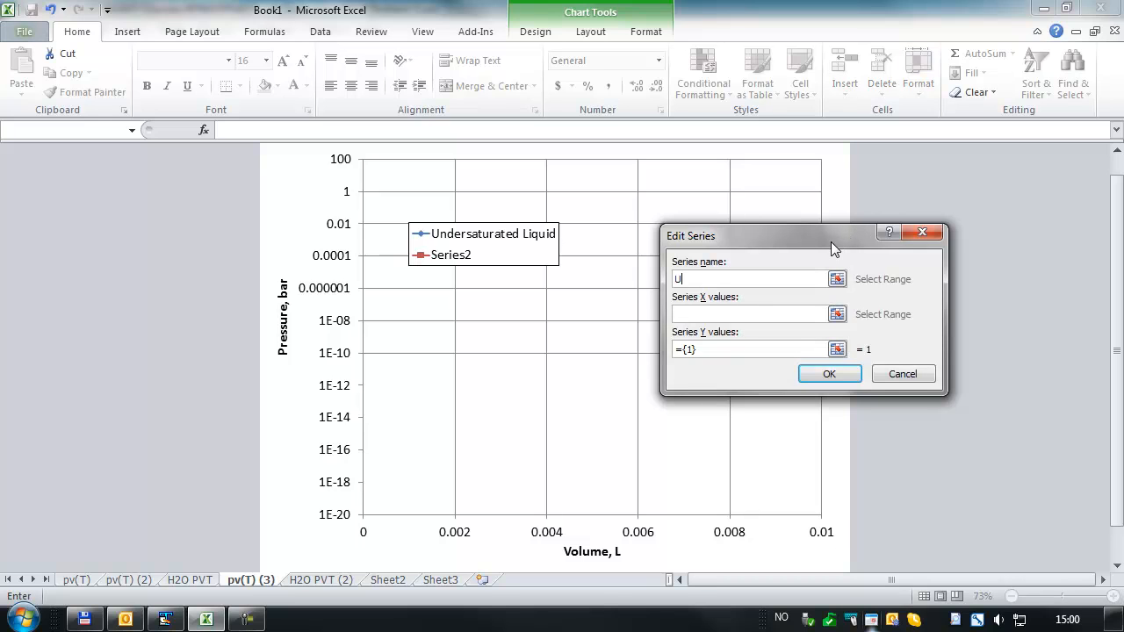
pyautogui.write('saturated Vapor')
pyautogui.click(836, 314)
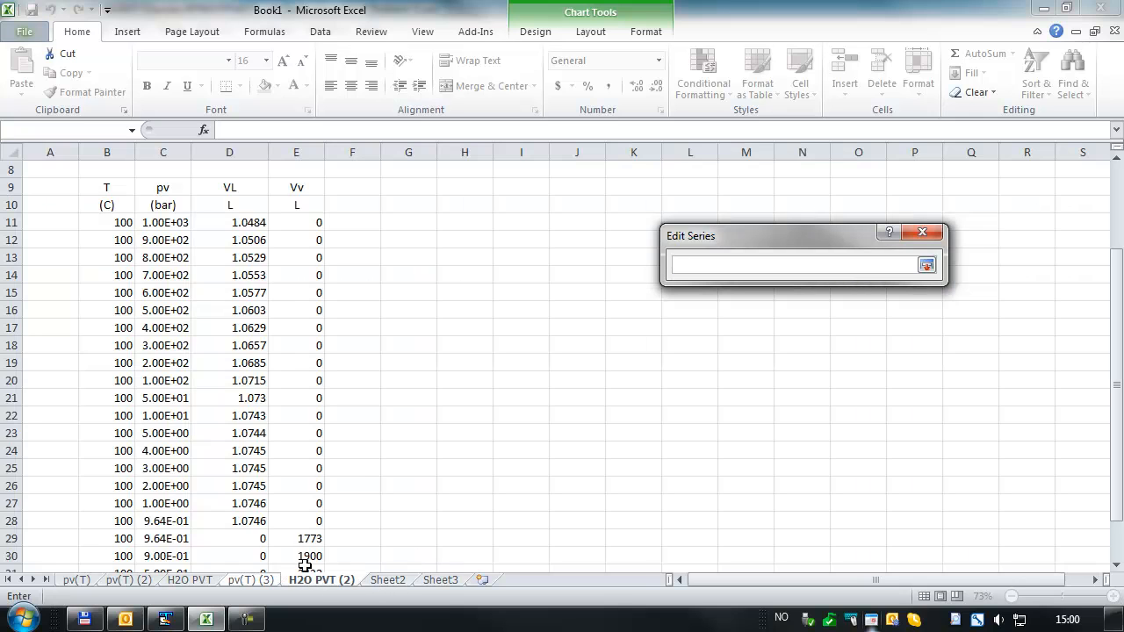
pyautogui.click(315, 581)
pyautogui.scroll(-2, 307, 303)
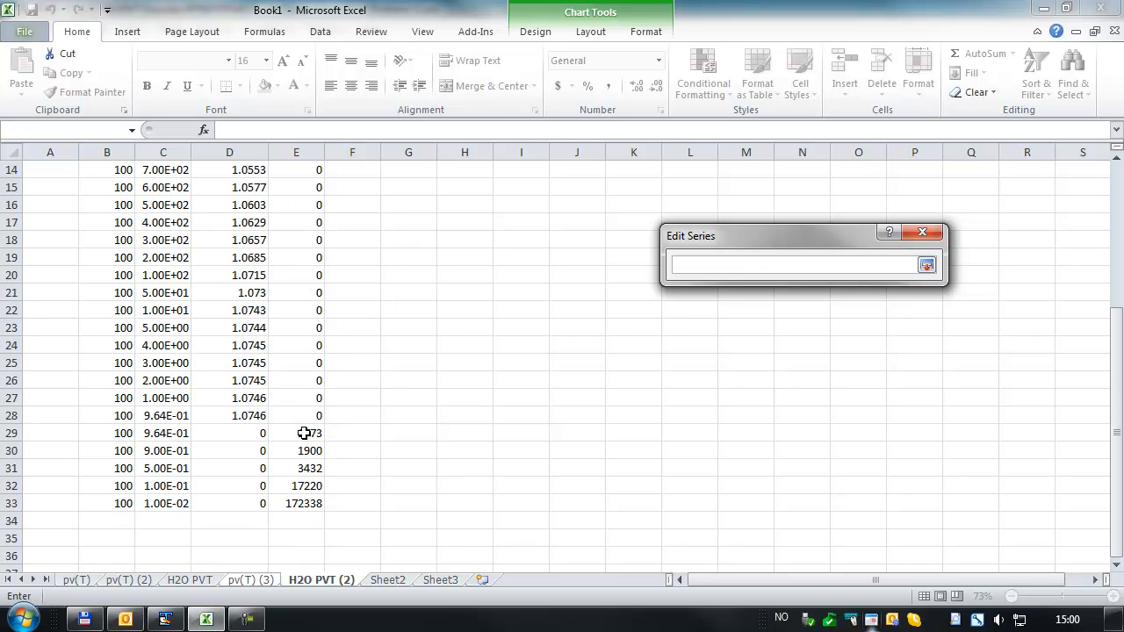
pyautogui.moveTo(306, 434); pyautogui.dragTo(300, 514)
pyautogui.press('Return')
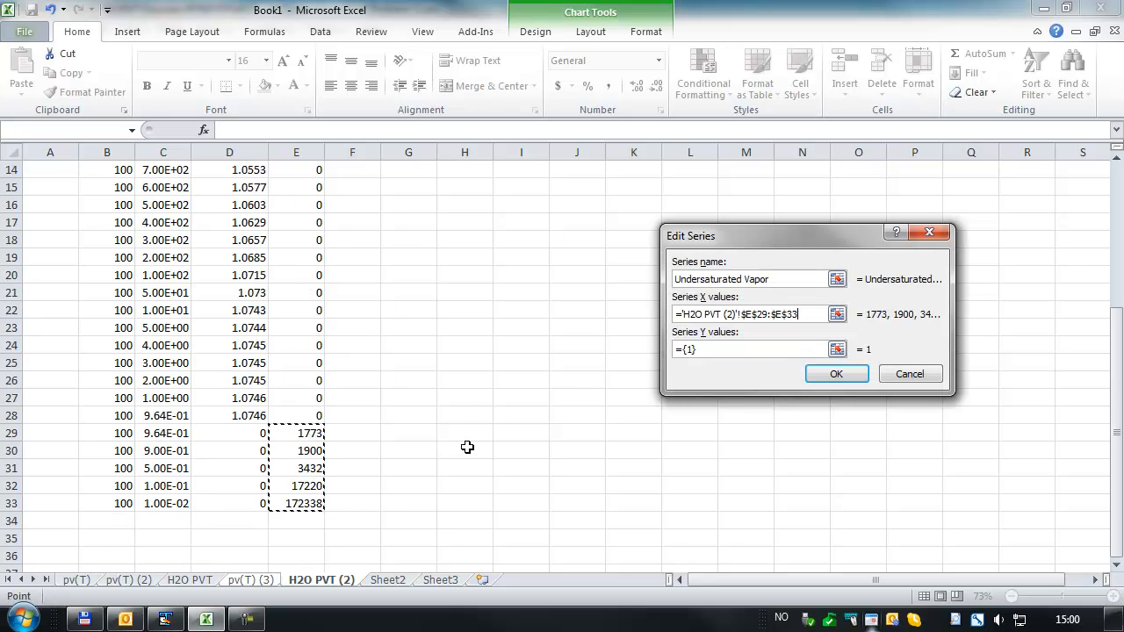
# Step: Use the pressures in C29:C33 as the Undersaturated Vapor series' Y values and accept the series
pyautogui.click(837, 349)
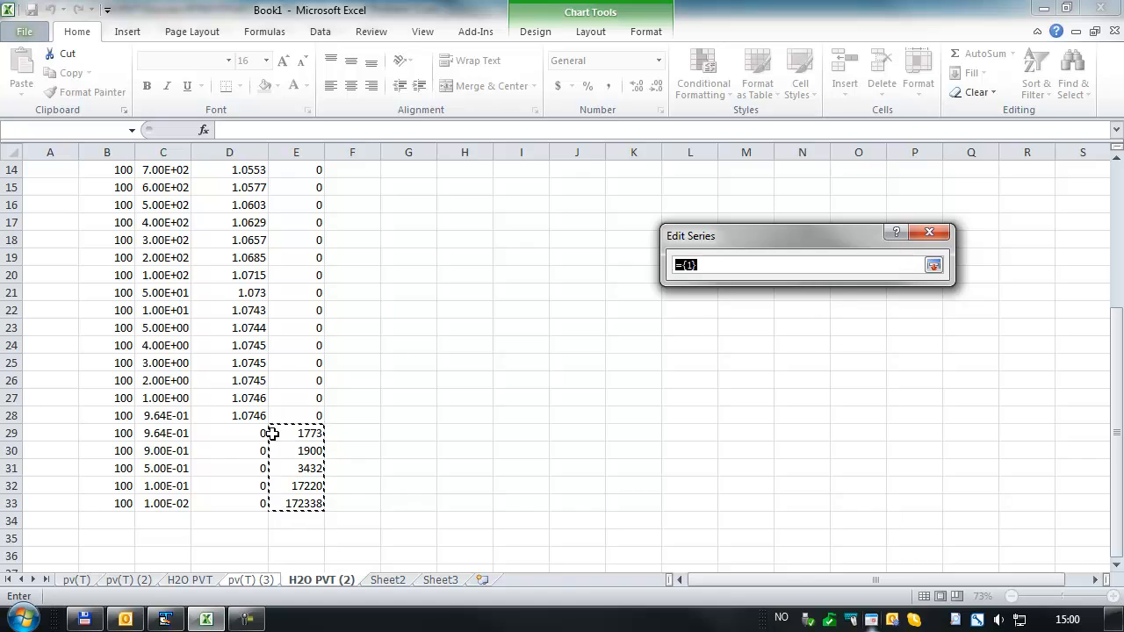
pyautogui.moveTo(163, 430); pyautogui.dragTo(147, 498)
pyautogui.press('Return')
pyautogui.click(830, 374)
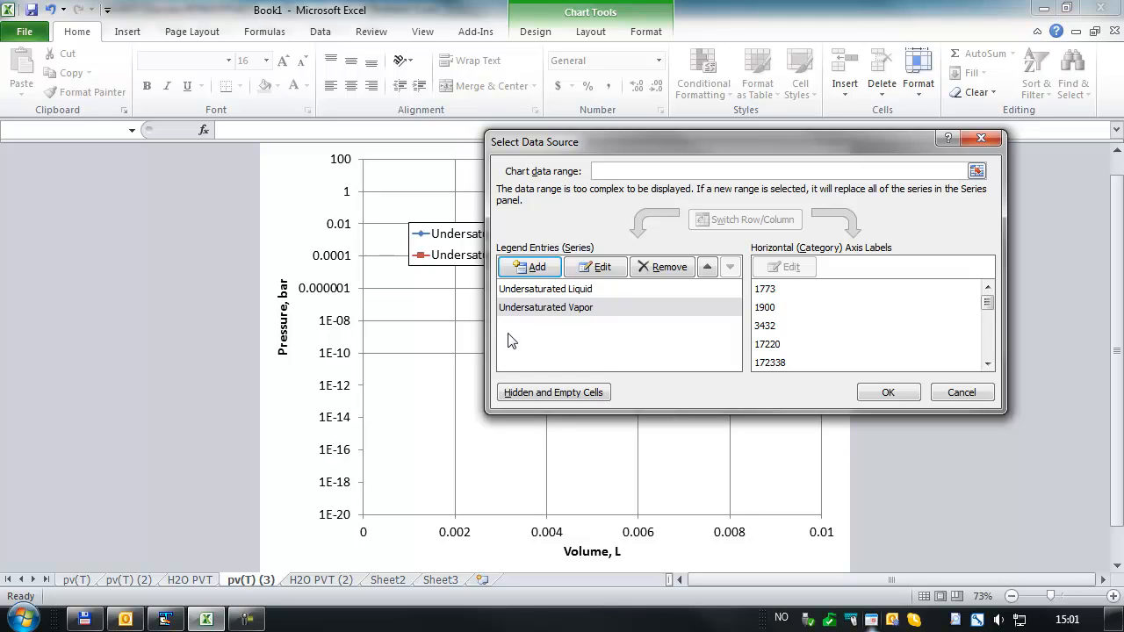
# Step: Start a third chart series and name it "Saturated Liquid and Vapor"
pyautogui.click(527, 273)
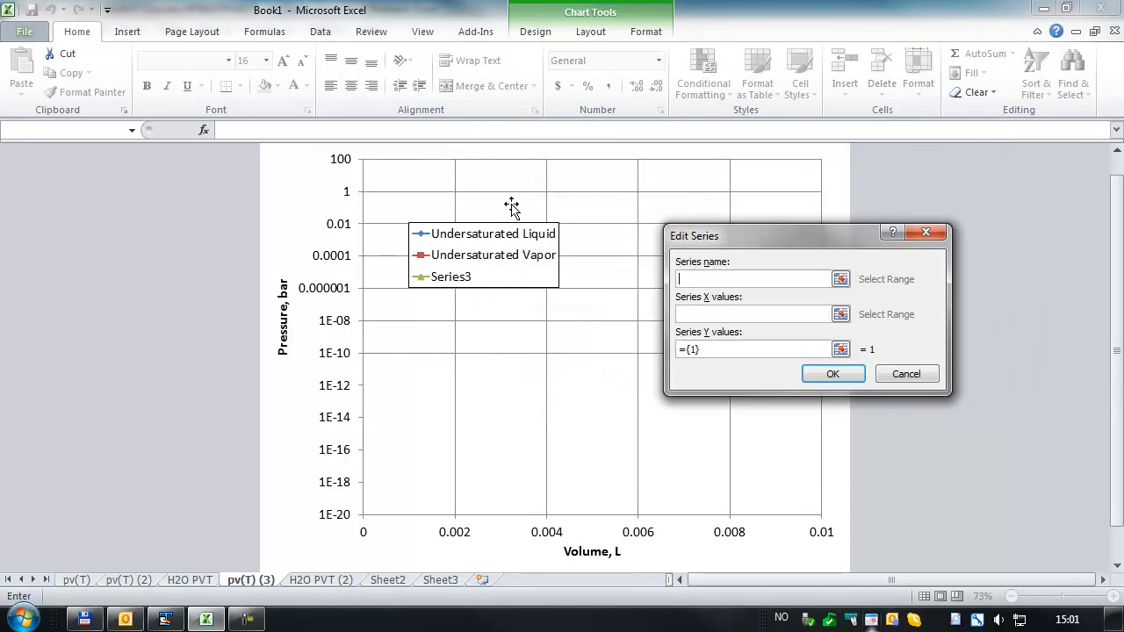
pyautogui.write('Saturated Liqui')
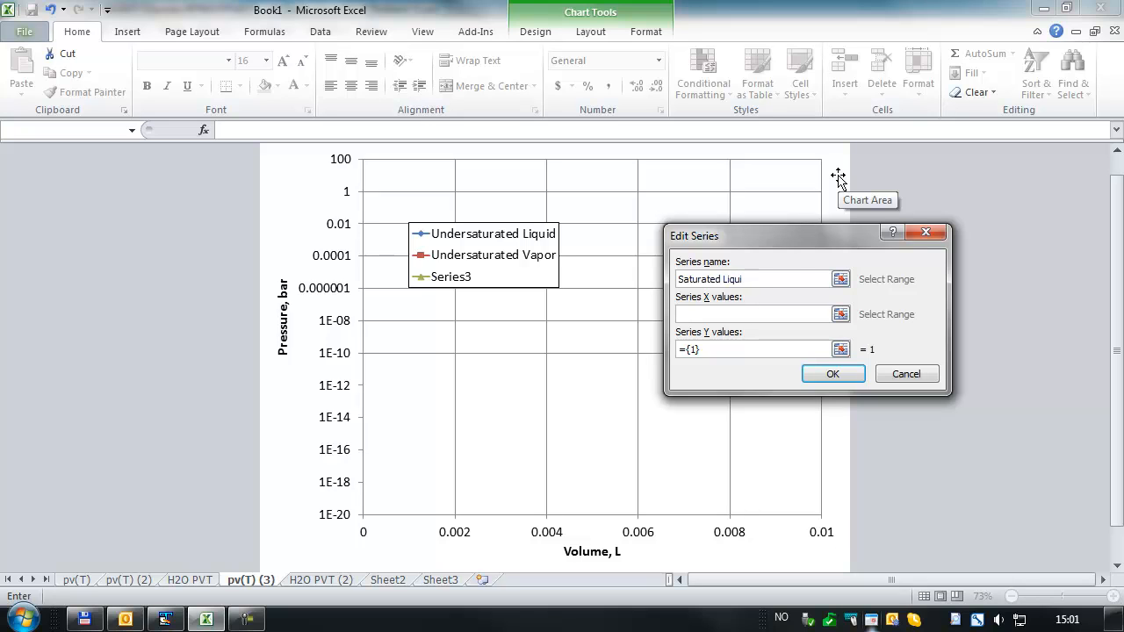
pyautogui.write('d and Vapor')
pyautogui.moveTo(746, 240); pyautogui.dragTo(758, 211)
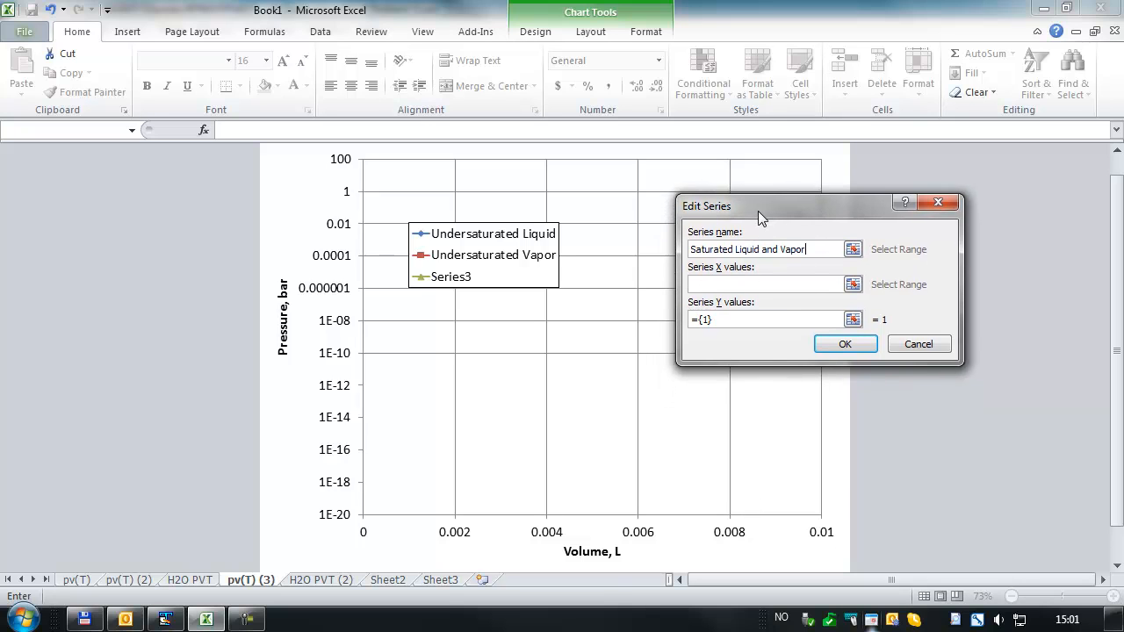
# Step: Set the saturated series' X values to the two separate cells D28 and E29 of H2O PVT (2)
pyautogui.click(853, 285)
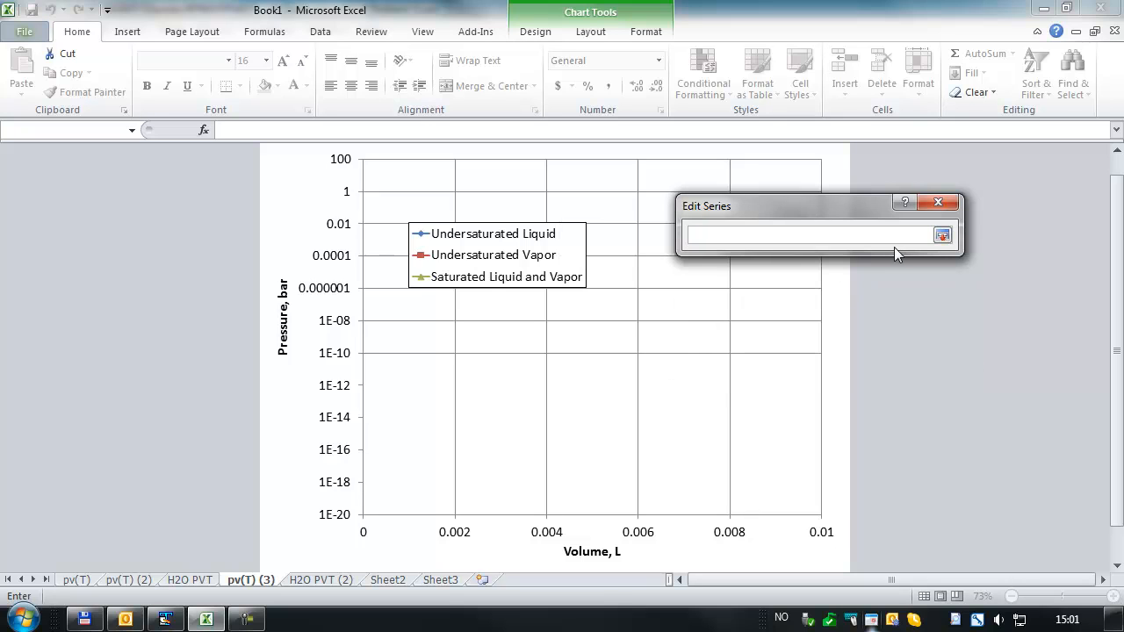
pyautogui.click(942, 237)
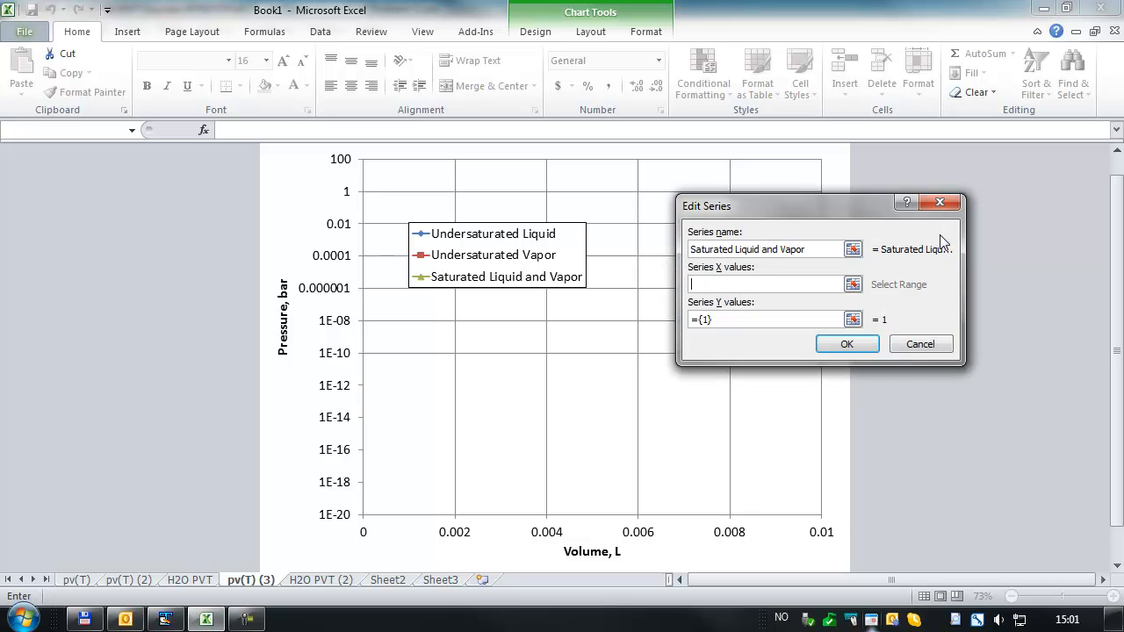
pyautogui.click(853, 283)
pyautogui.click(321, 580)
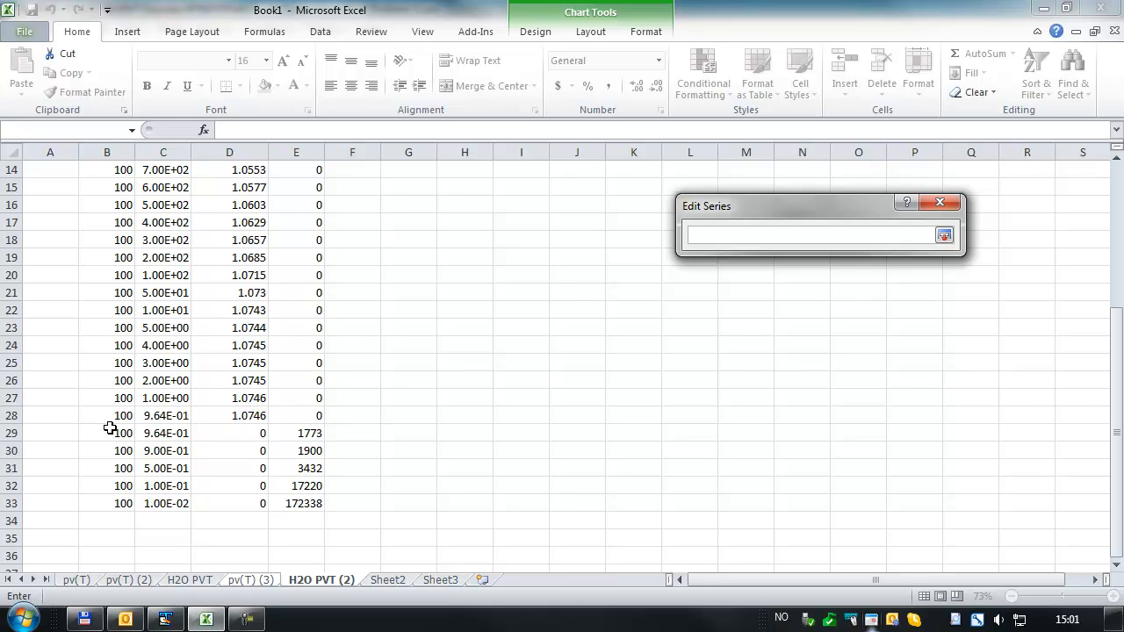
pyautogui.click(237, 416)
pyautogui.keyDown('ctrl'); pyautogui.click(306, 439); pyautogui.keyUp('ctrl')
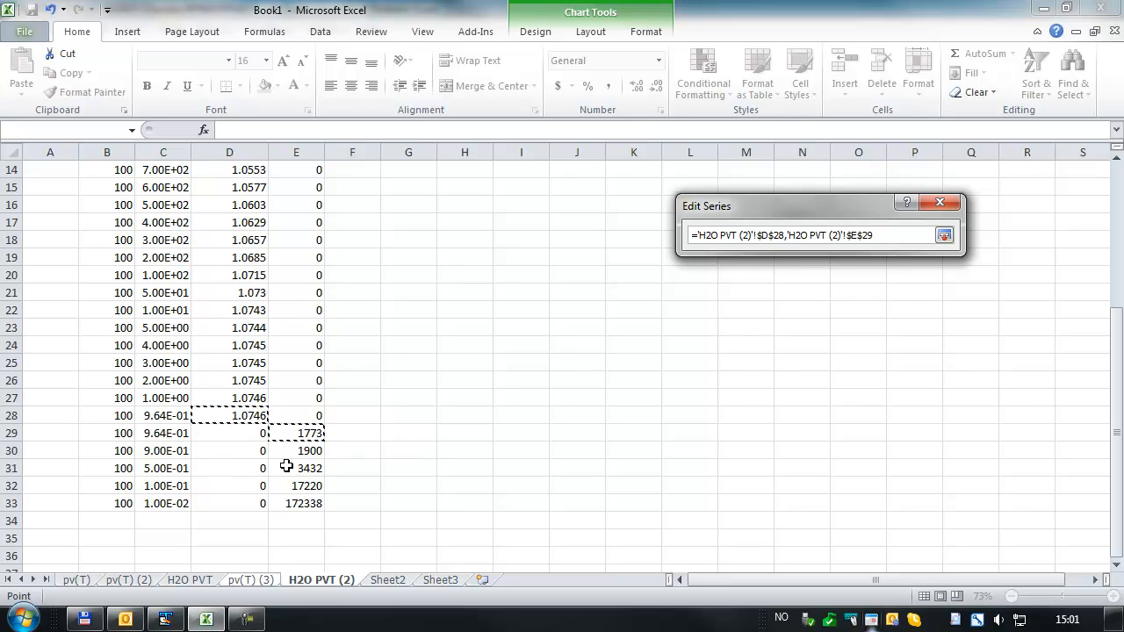
pyautogui.press('Return')
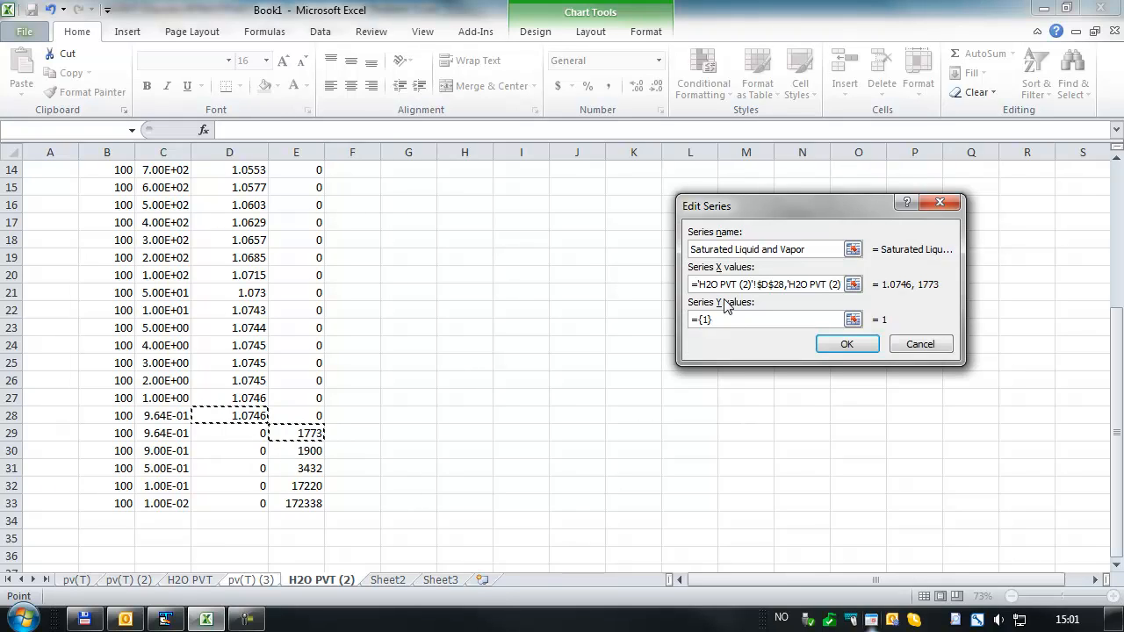
# Step: Use C28:C29 as the saturated series' Y values, then accept the series and the chart's data source
pyautogui.click(851, 320)
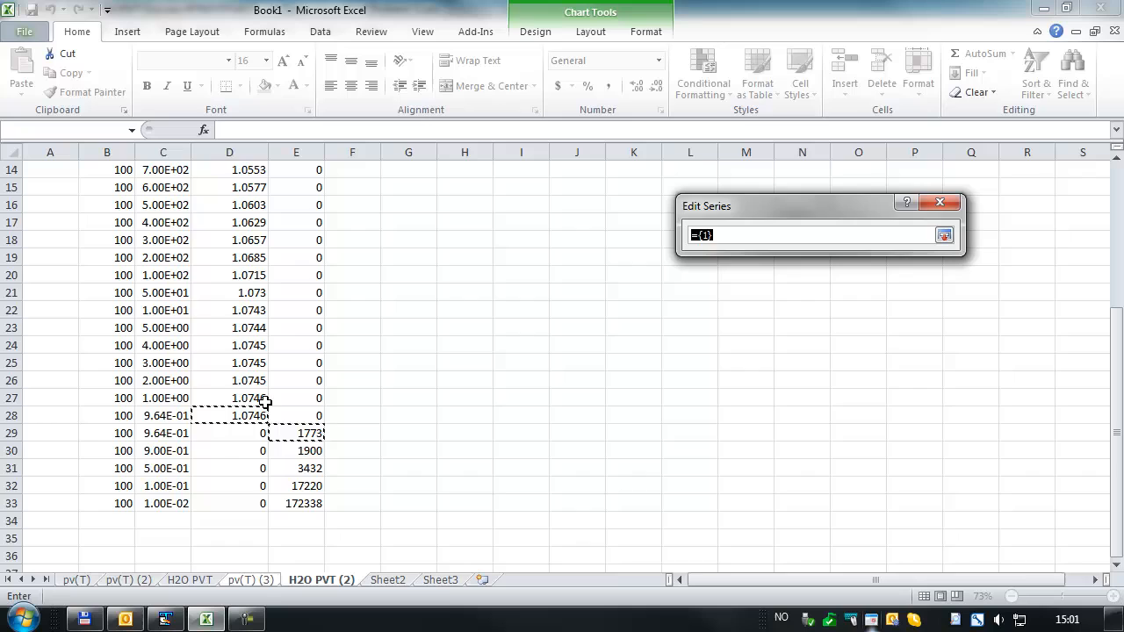
pyautogui.click(168, 416)
pyautogui.moveTo(167, 416); pyautogui.dragTo(168, 433)
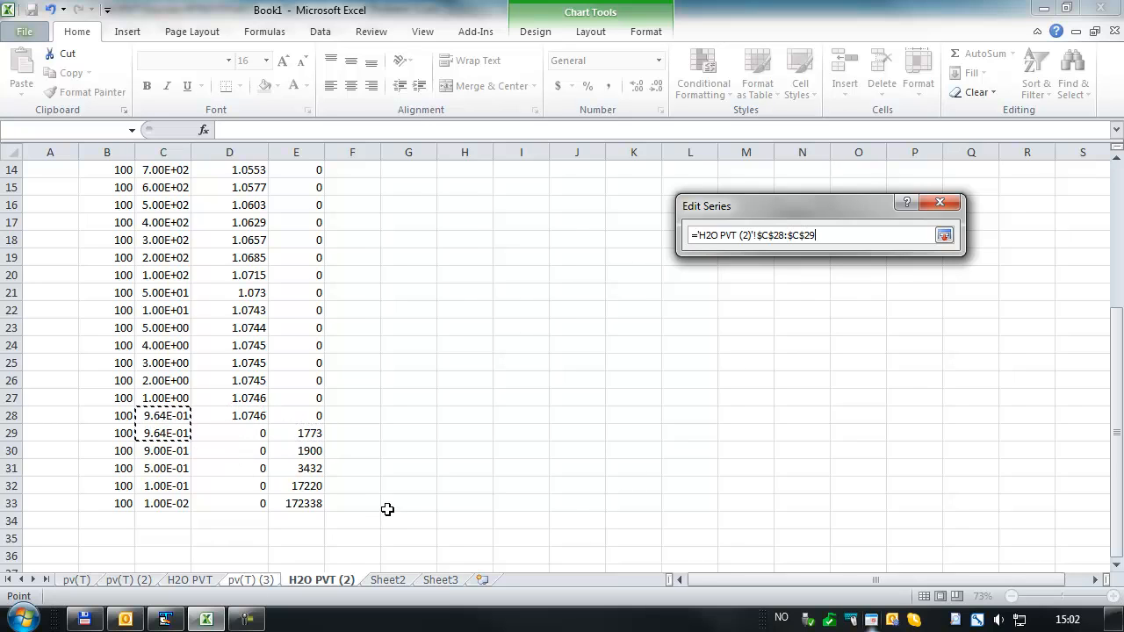
pyautogui.press('Return')
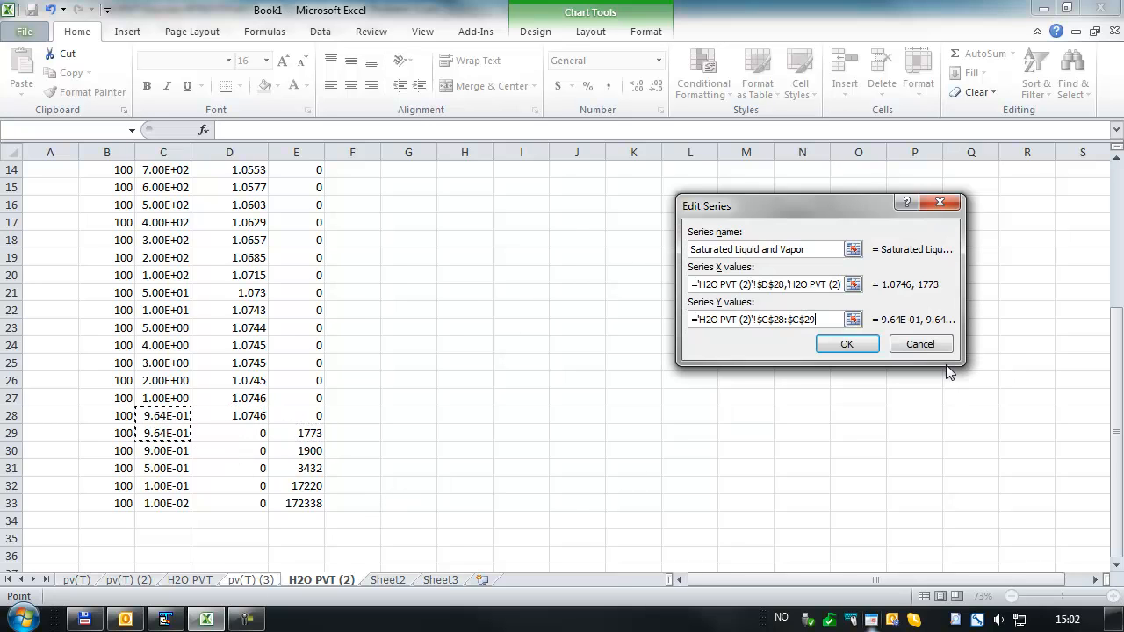
pyautogui.click(848, 343)
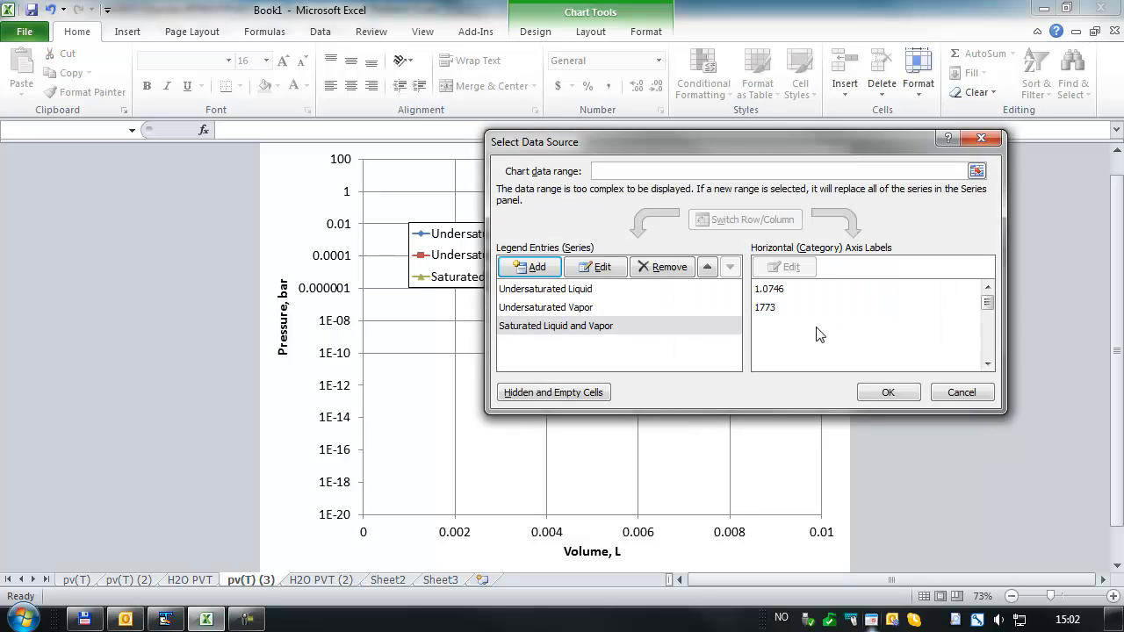
pyautogui.click(885, 395)
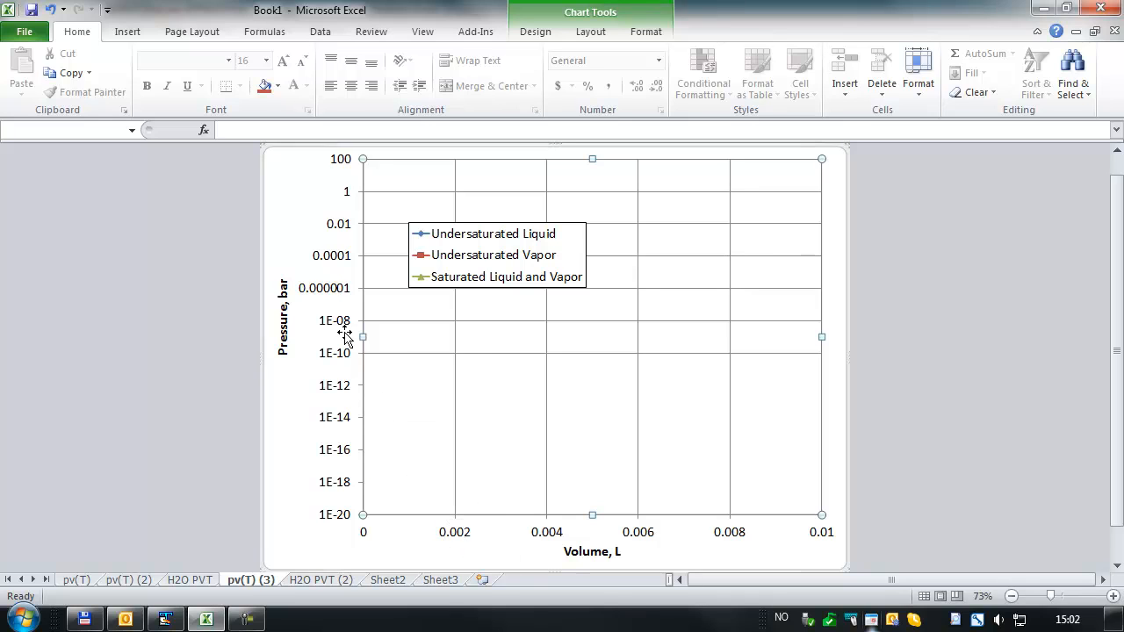
# Step: Set the pressure axis to a fixed minimum of 0.1 and a fixed maximum of 1000
pyautogui.click(341, 293)
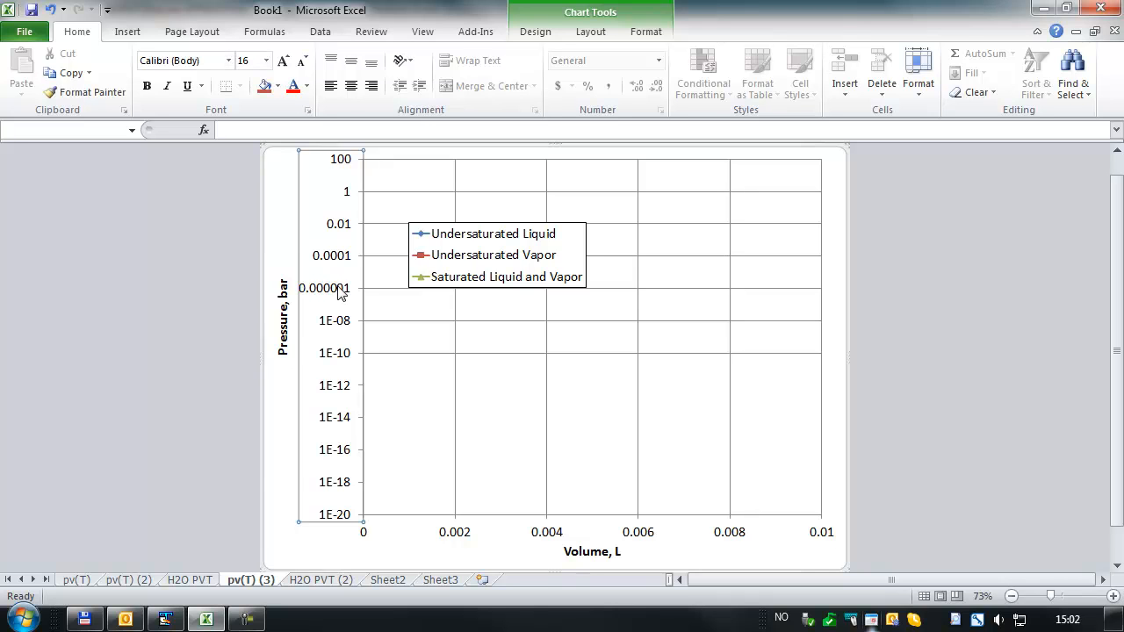
pyautogui.rightClick(341, 294)
pyautogui.click(247, 462)
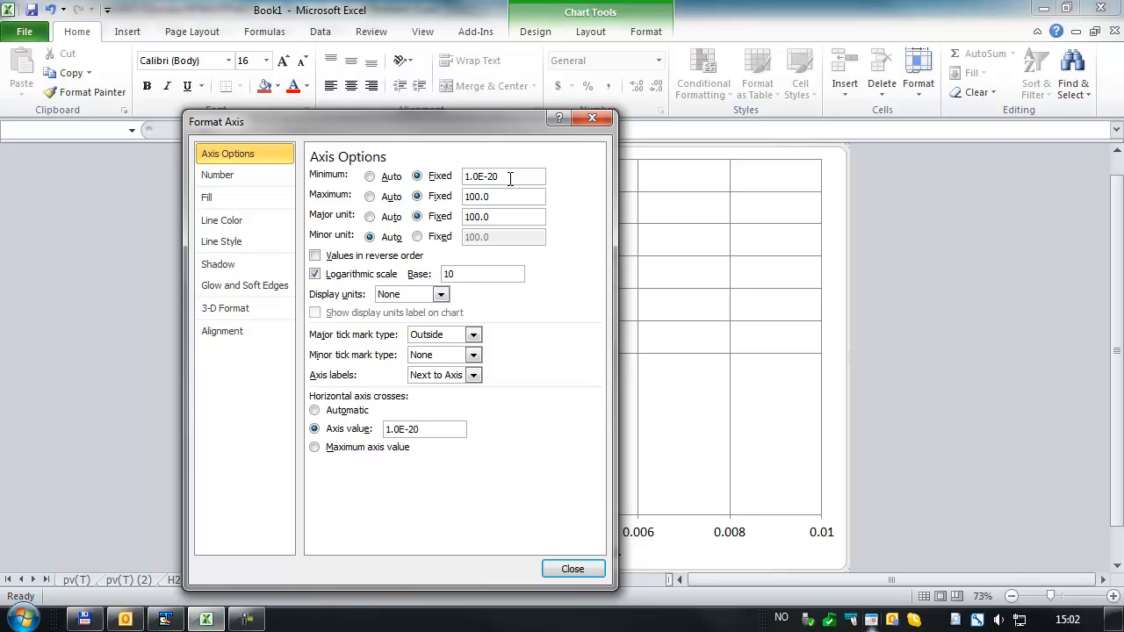
pyautogui.moveTo(510, 177); pyautogui.dragTo(439, 176)
pyautogui.write('0.12')
pyautogui.press('BackSpace')
pyautogui.click(485, 196)
pyautogui.write('0')
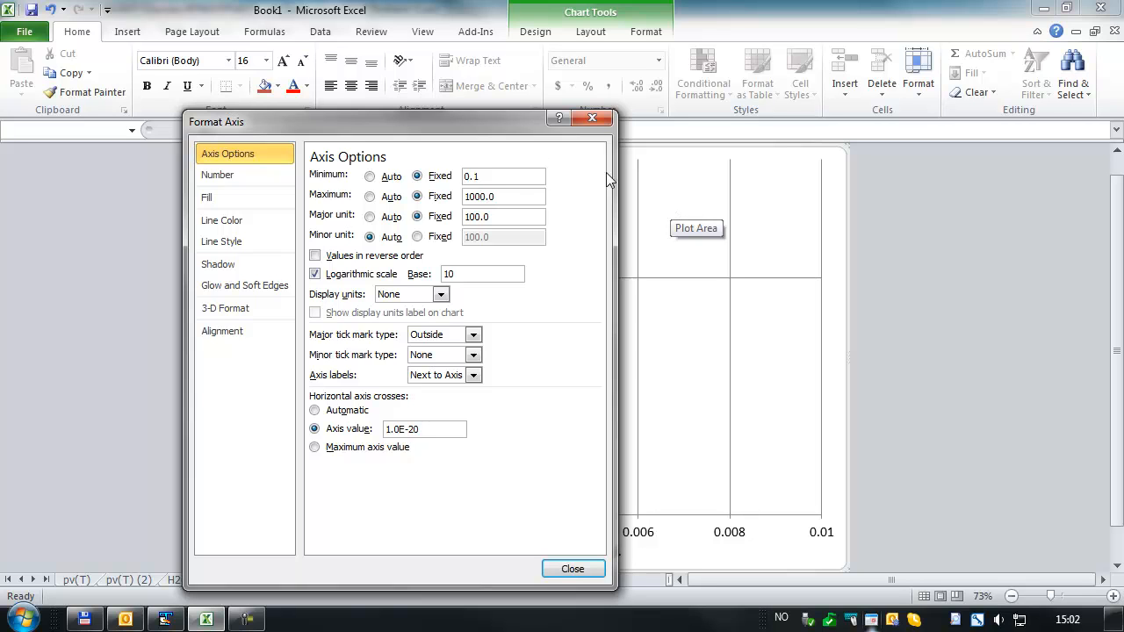
# Step: Set the pressure axis' major unit to automatic while keeping its maximum fixed at 1000
pyautogui.moveTo(448, 122); pyautogui.dragTo(893, 113)
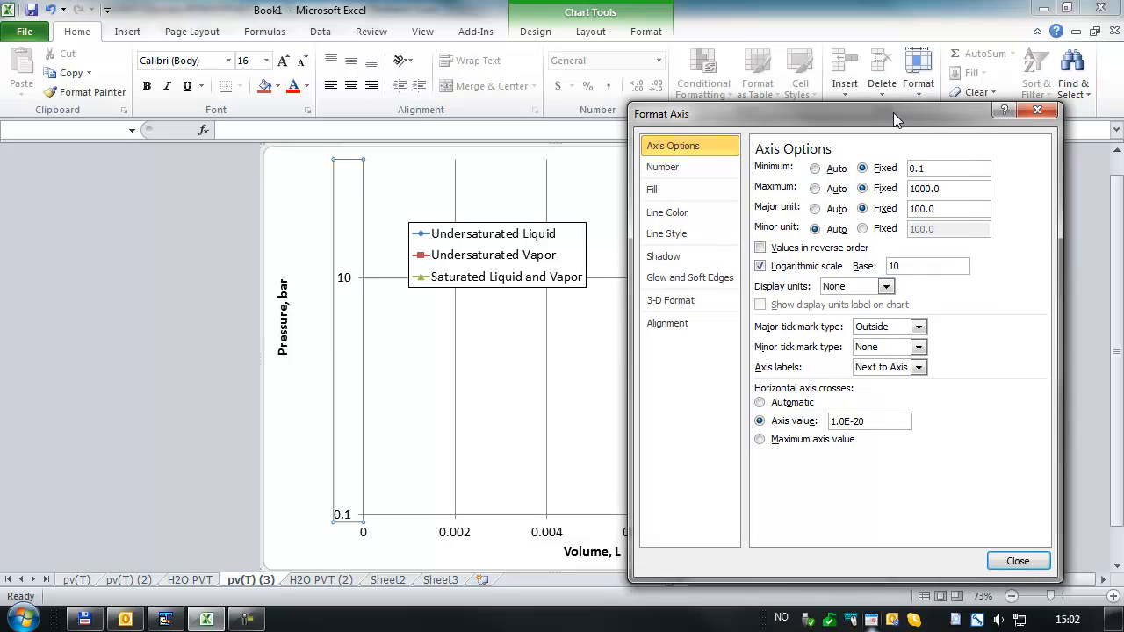
pyautogui.click(817, 191)
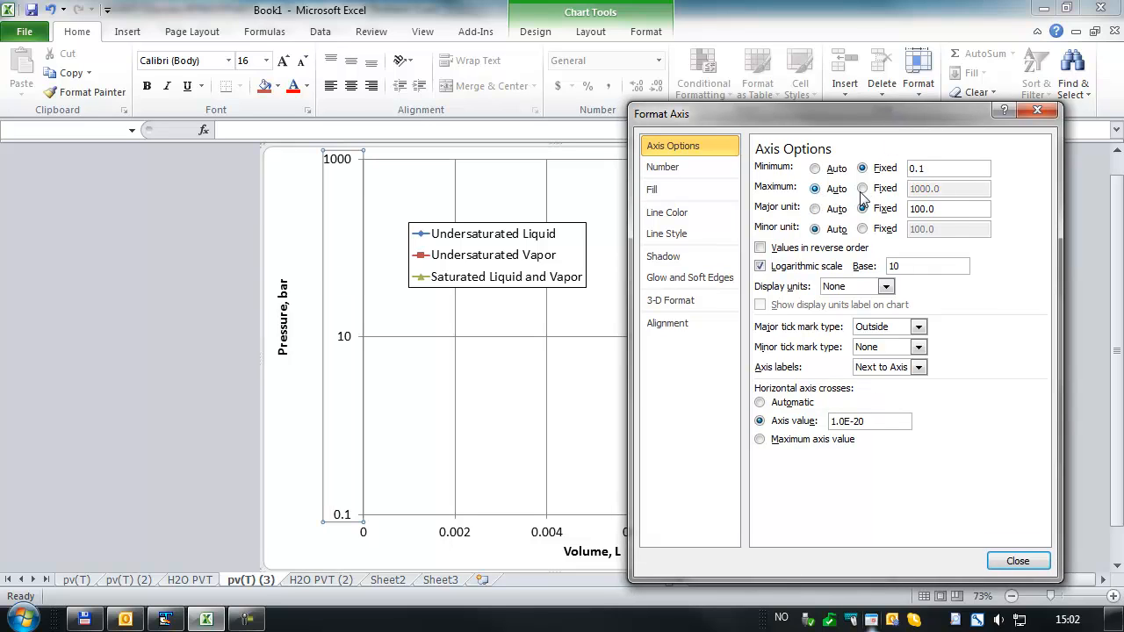
pyautogui.click(862, 189)
pyautogui.click(818, 210)
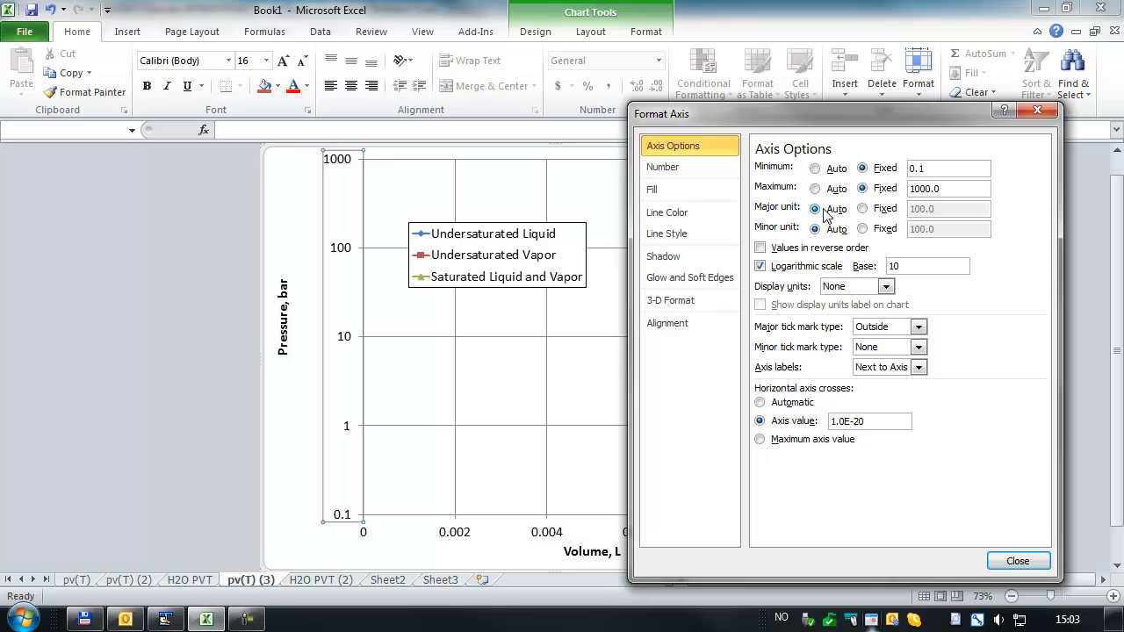
pyautogui.click(1018, 562)
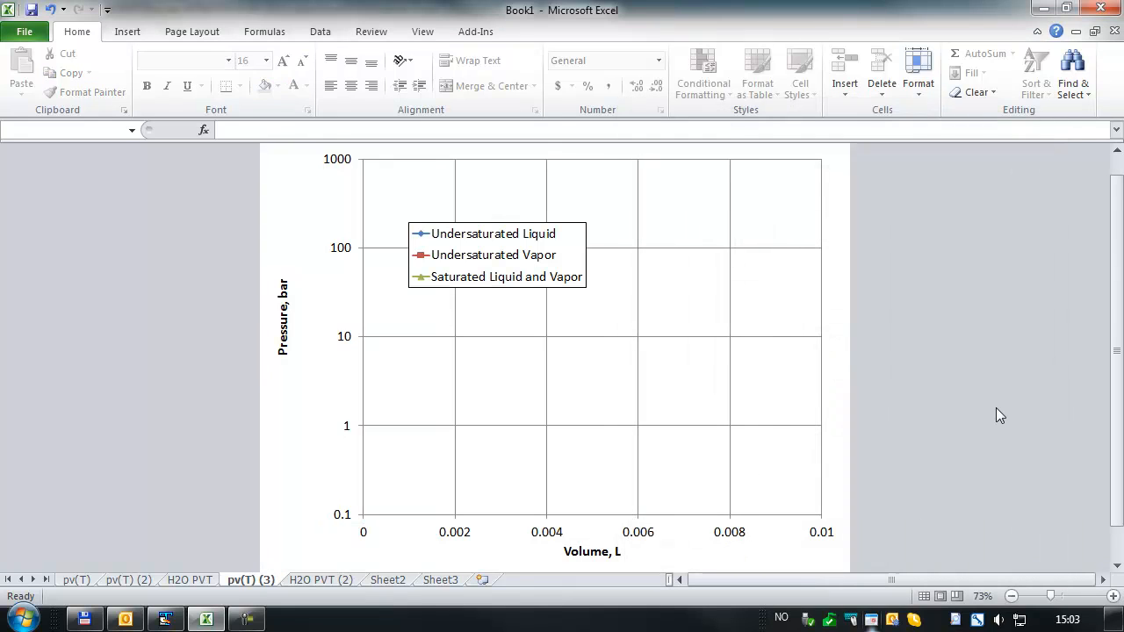
# Step: Give the volume axis a base-10 logarithmic scale with a fixed minimum of 1 and an automatic maximum
pyautogui.click(545, 524)
pyautogui.rightClick(545, 524)
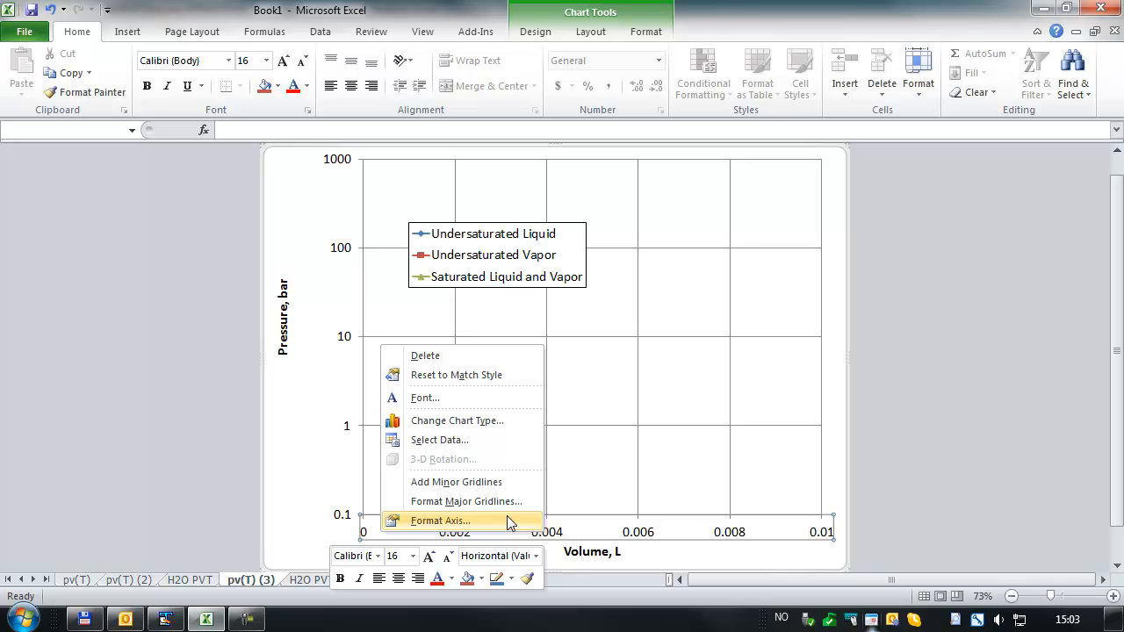
pyautogui.click(508, 518)
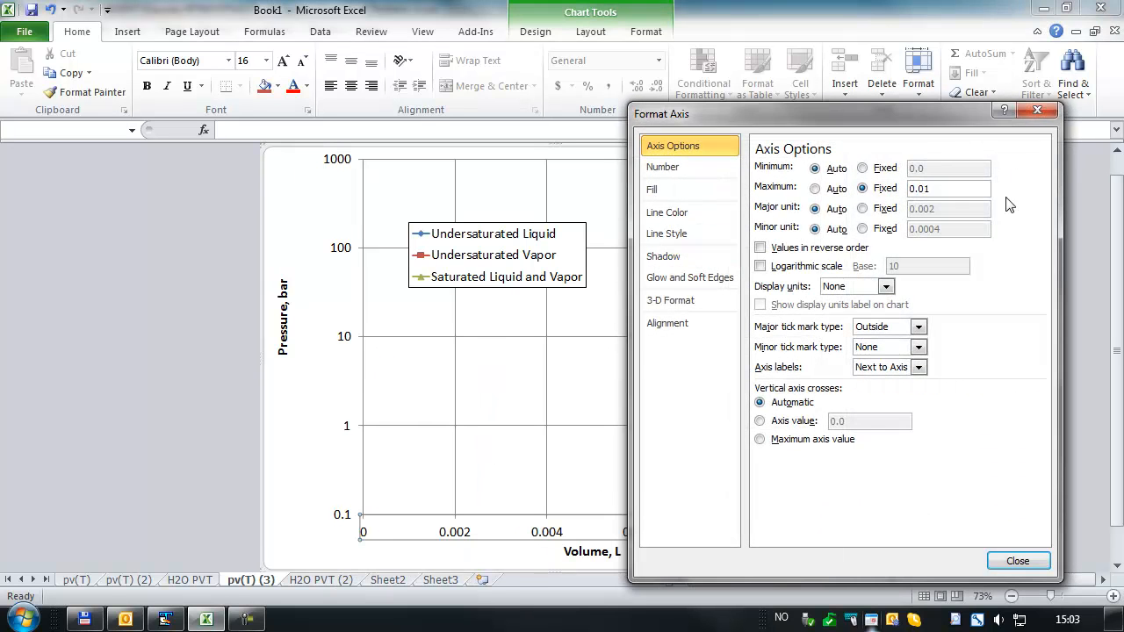
pyautogui.click(760, 266)
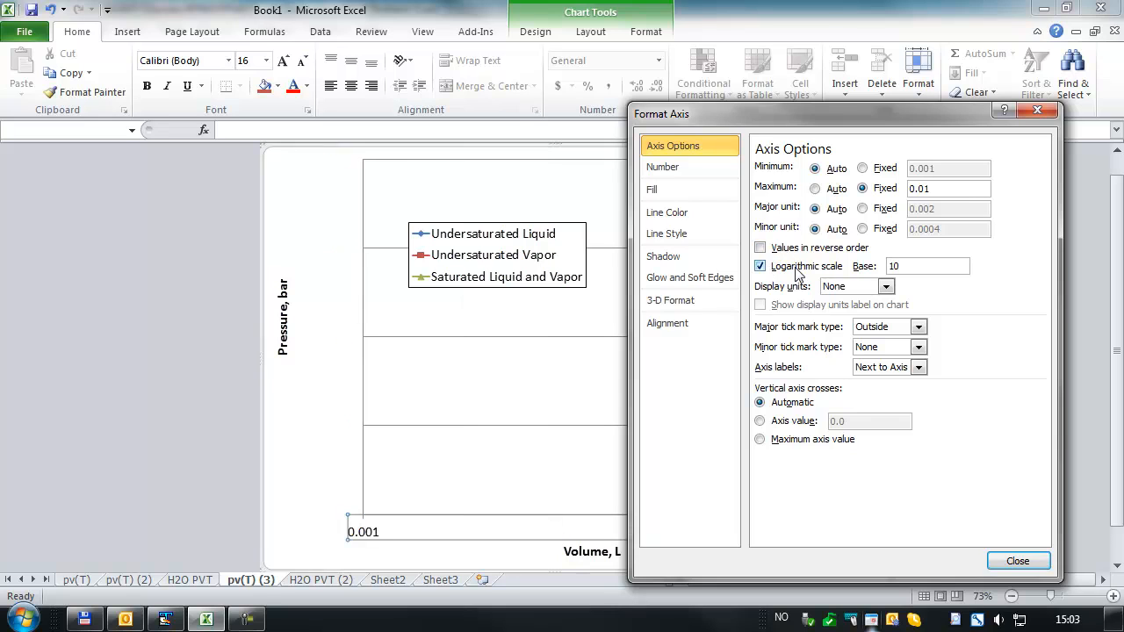
pyautogui.click(862, 168)
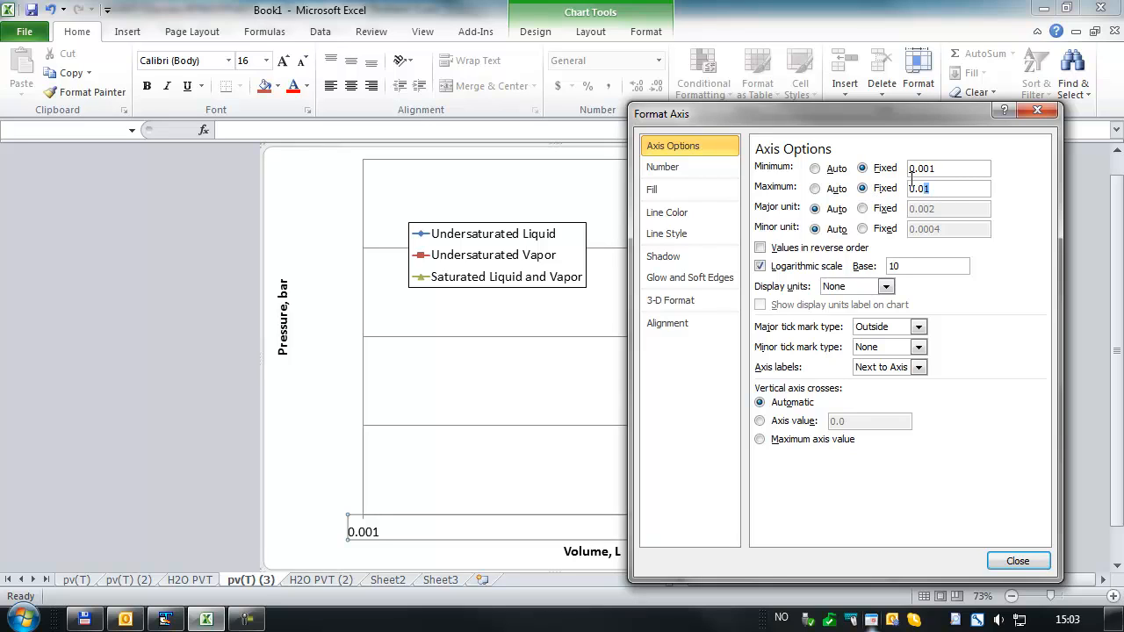
pyautogui.click(889, 189)
pyautogui.click(815, 189)
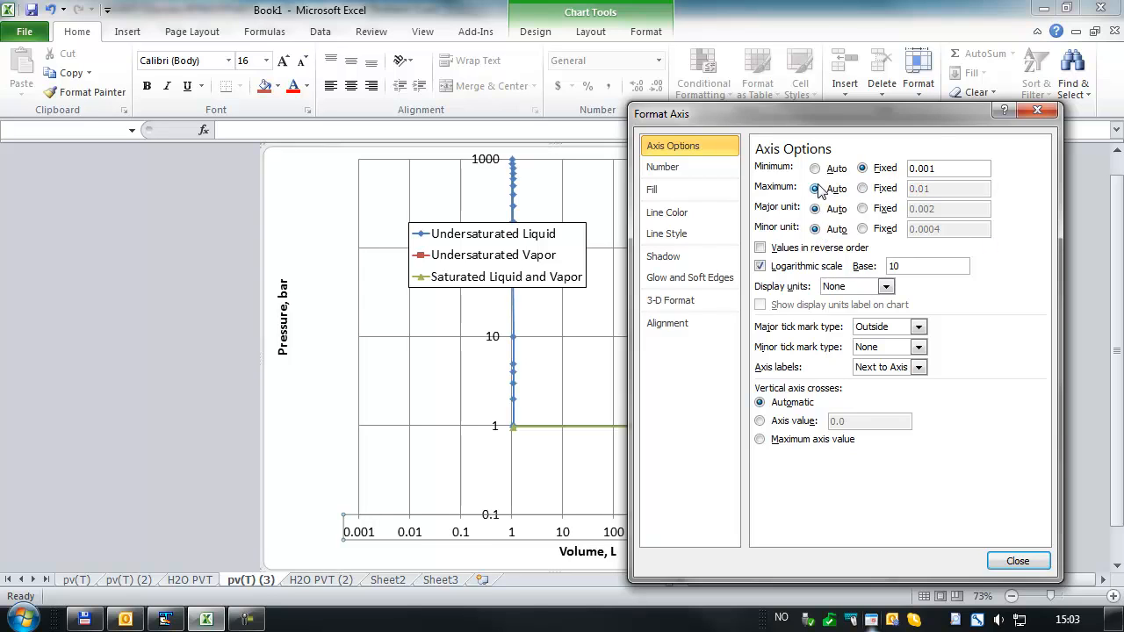
pyautogui.doubleClick(921, 164)
pyautogui.write('1')
pyautogui.click(1016, 562)
pyautogui.click(1051, 350)
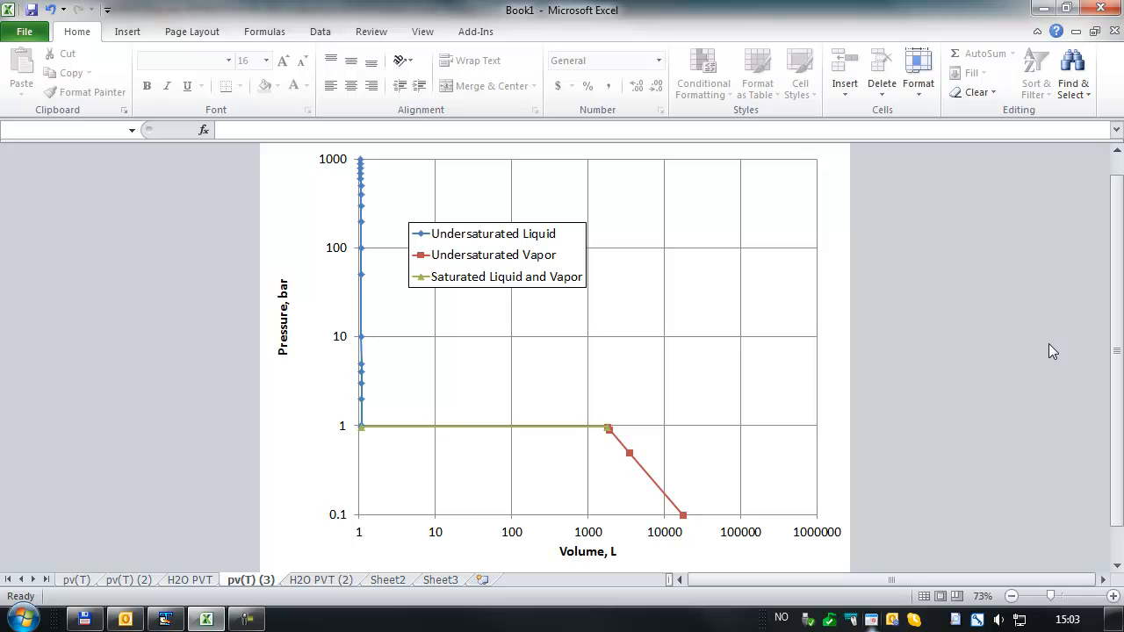
# Step: Set the volume axis to a fixed maximum of 1.0E5
pyautogui.rightClick(742, 537)
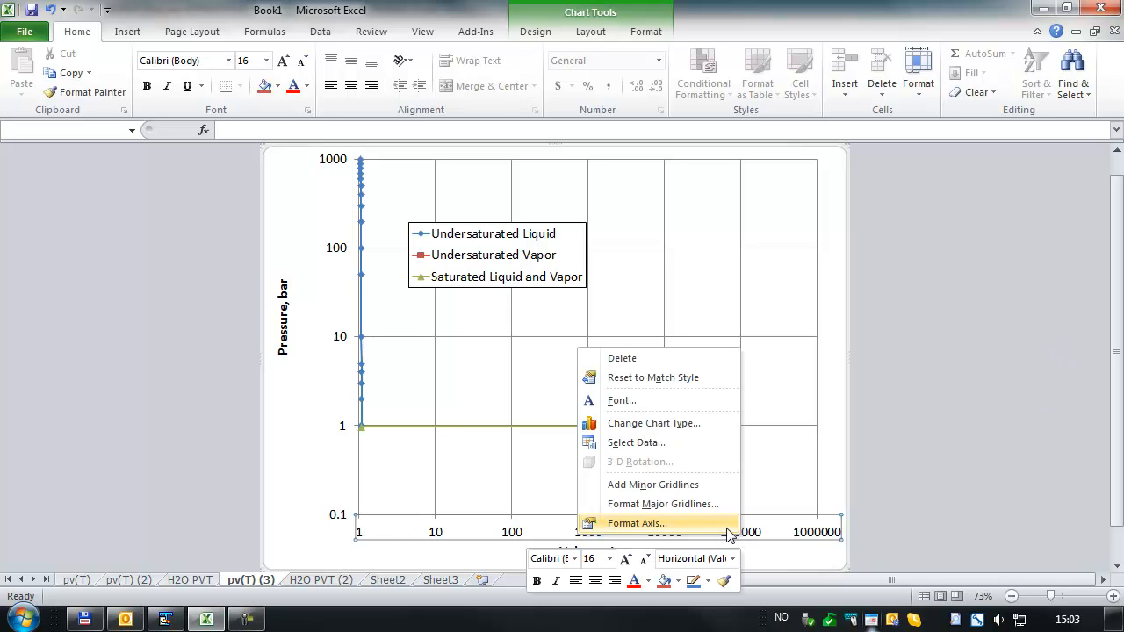
pyautogui.click(681, 521)
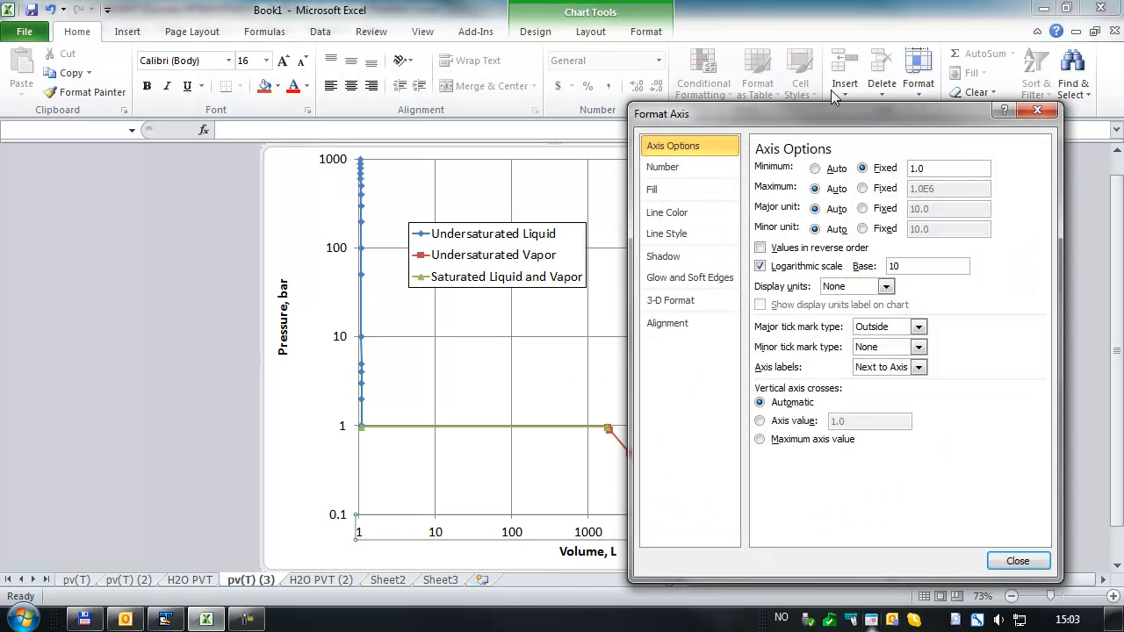
pyautogui.moveTo(871, 114); pyautogui.dragTo(892, 121)
pyautogui.click(883, 195)
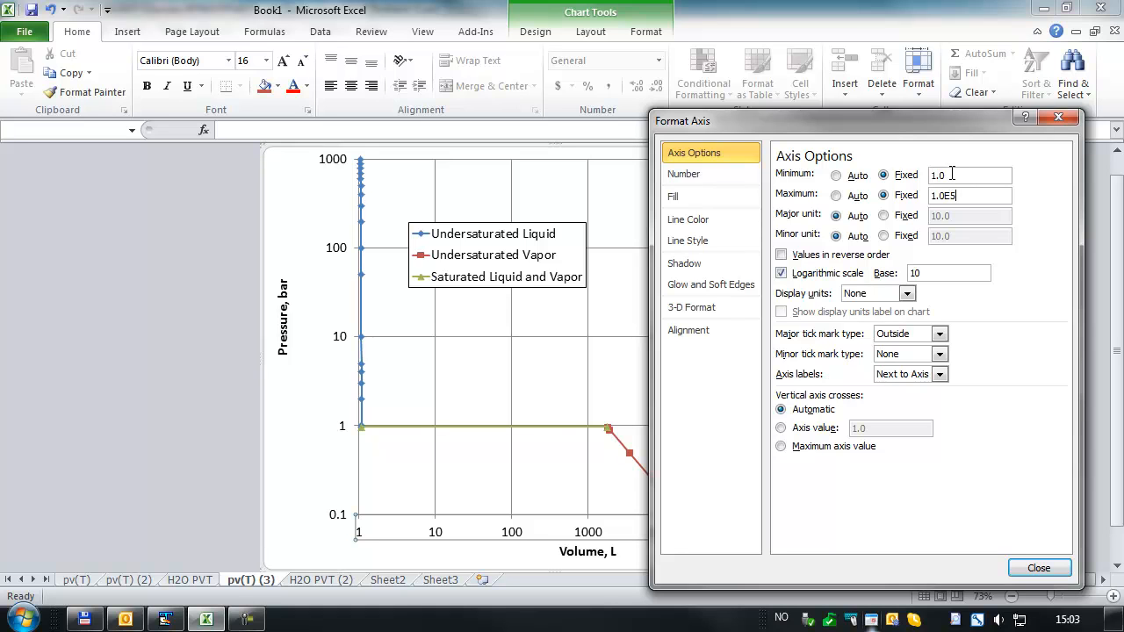
pyautogui.moveTo(977, 114); pyautogui.dragTo(968, 72)
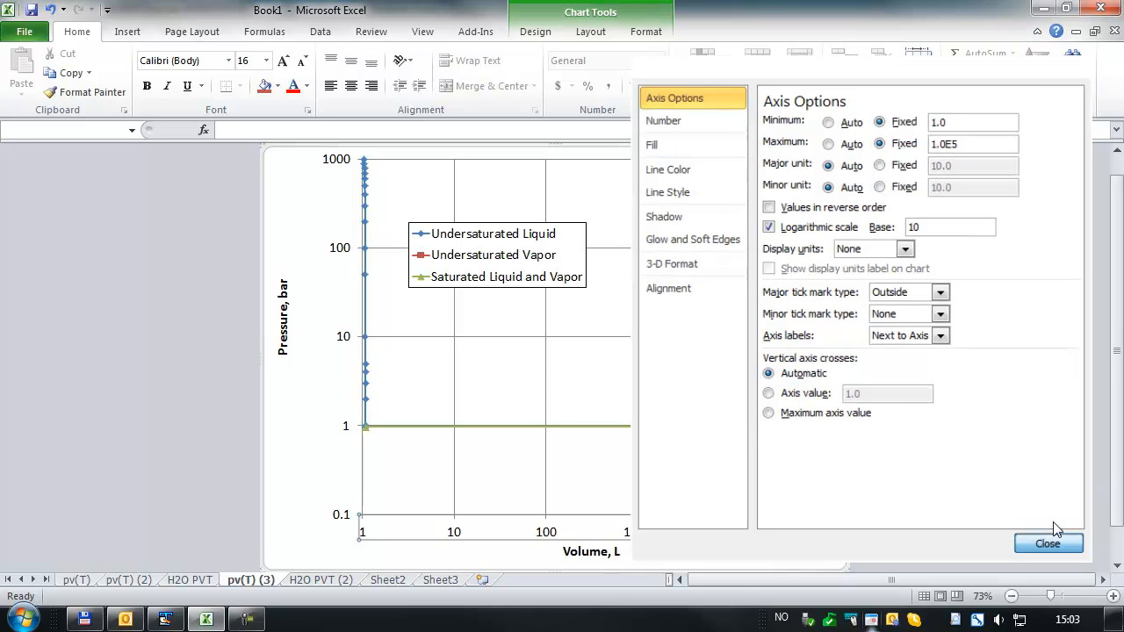
pyautogui.click(1031, 525)
pyautogui.click(1017, 348)
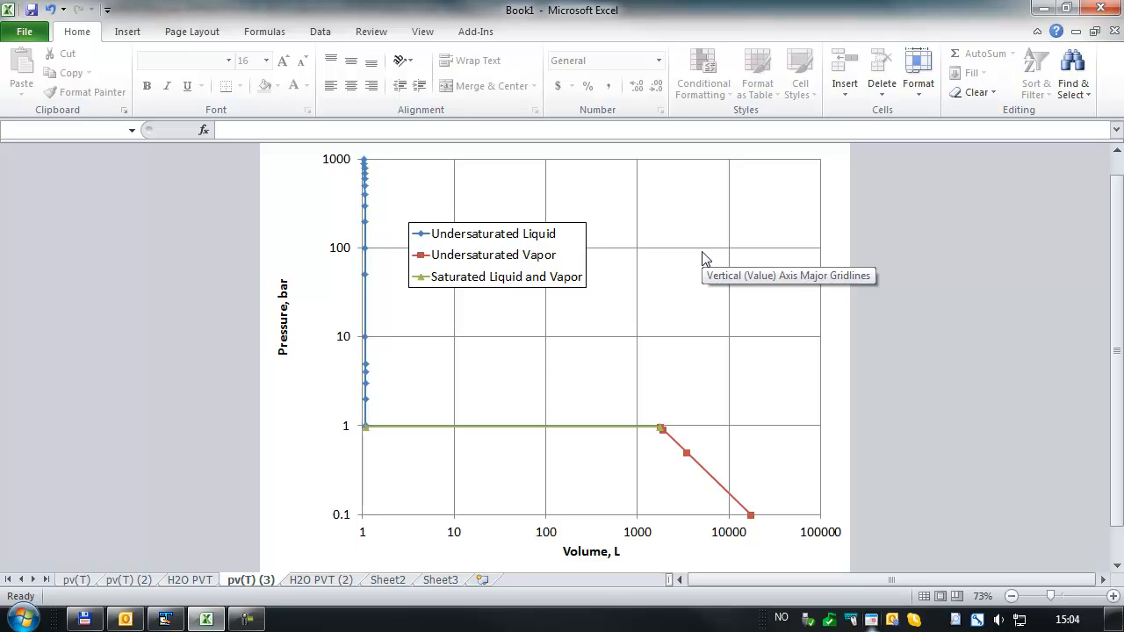
# Step: Change the Undersaturated Liquid series' markers to the built-in circle type
pyautogui.click(367, 223)
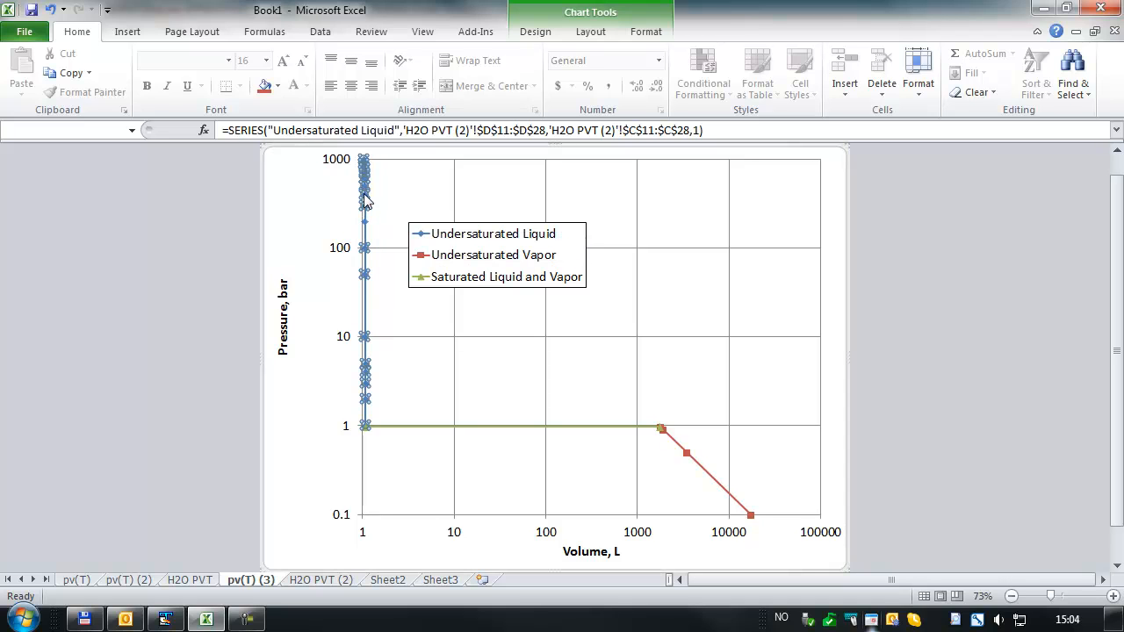
pyautogui.click(402, 207)
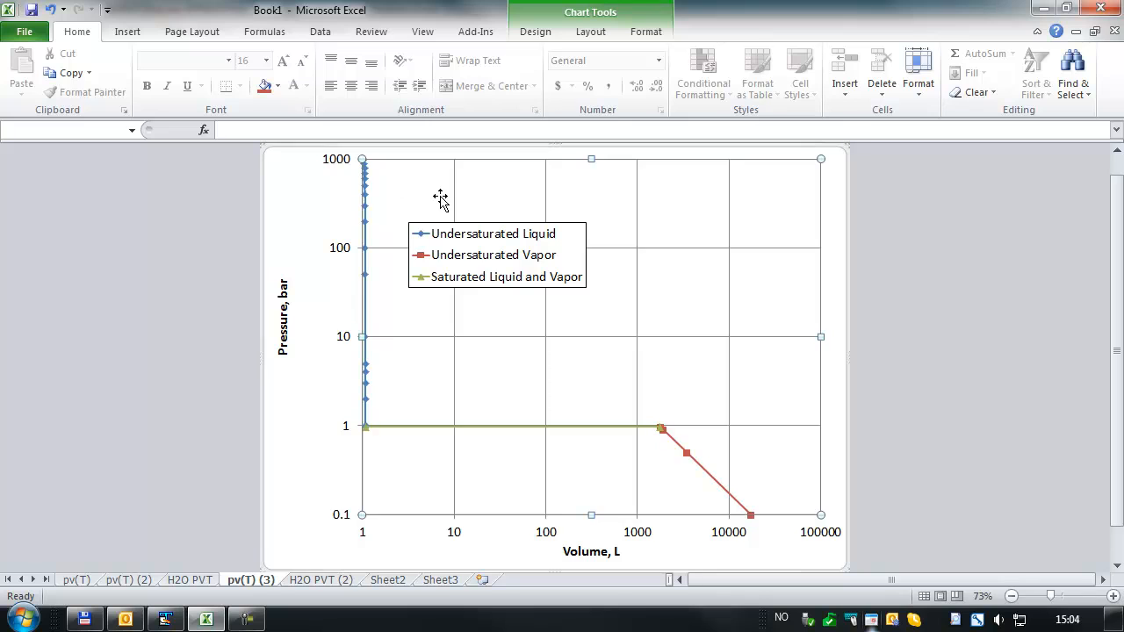
pyautogui.click(369, 195)
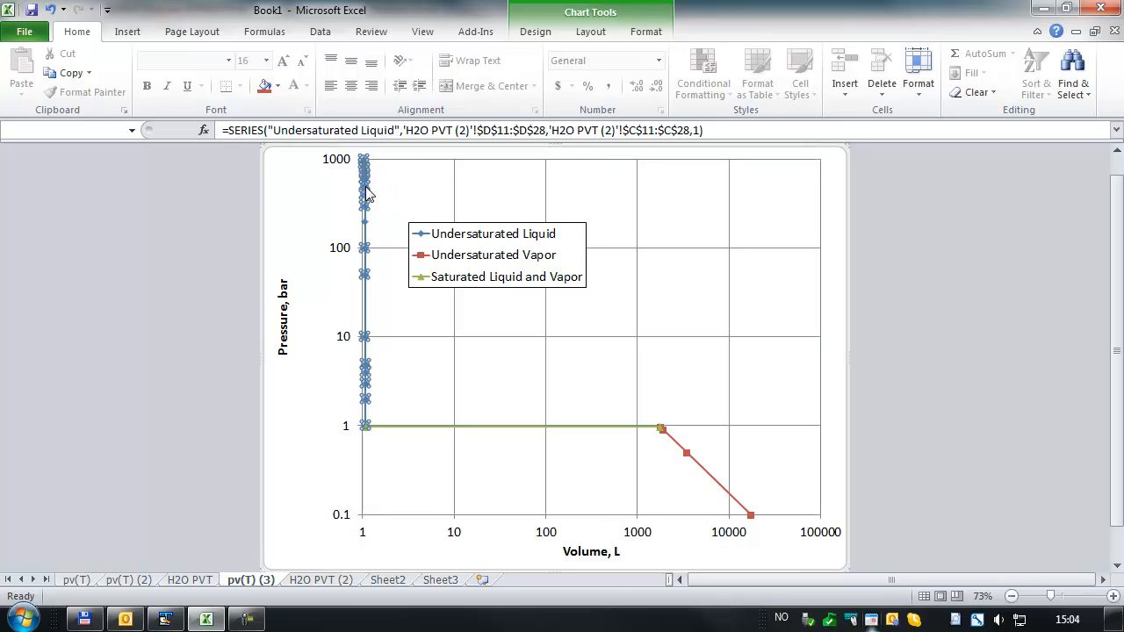
pyautogui.rightClick(368, 194)
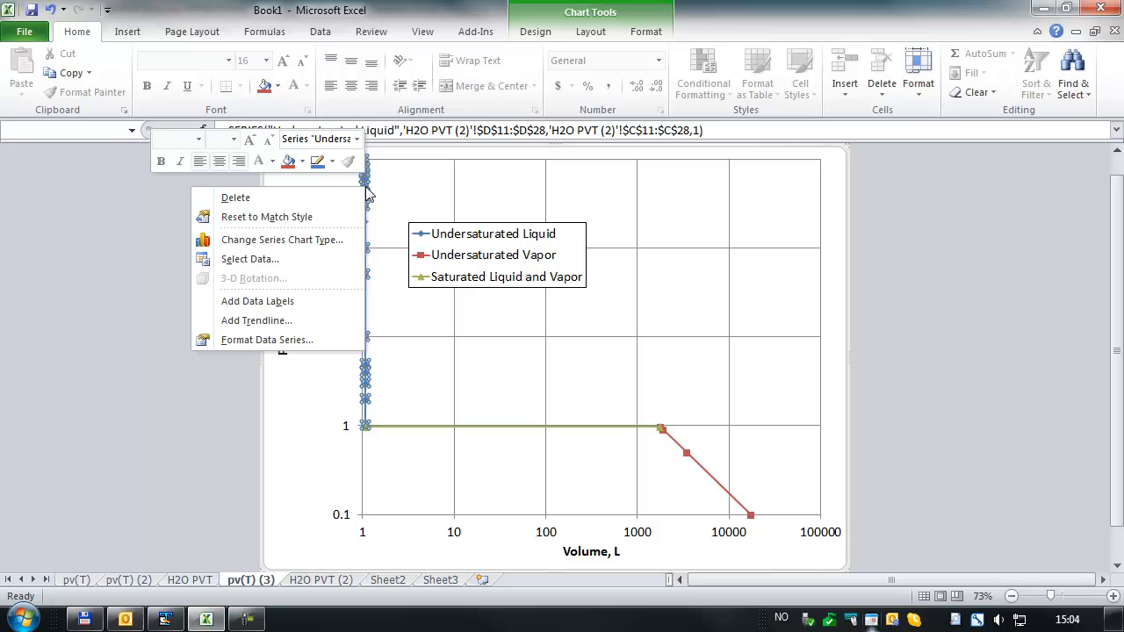
pyautogui.click(289, 339)
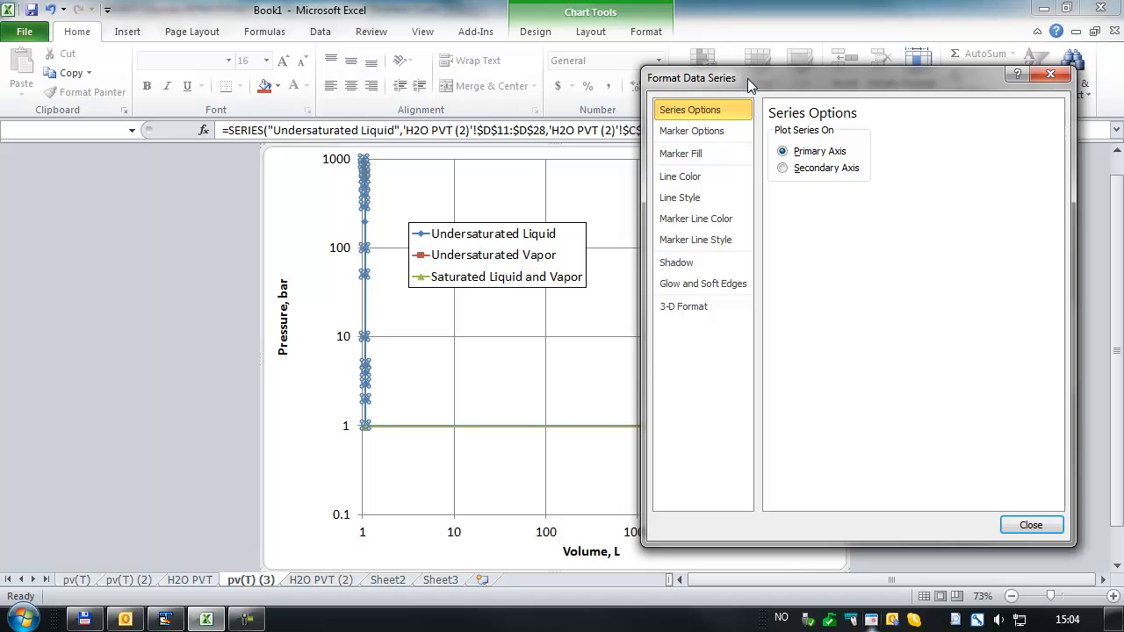
pyautogui.moveTo(747, 78); pyautogui.dragTo(766, 84)
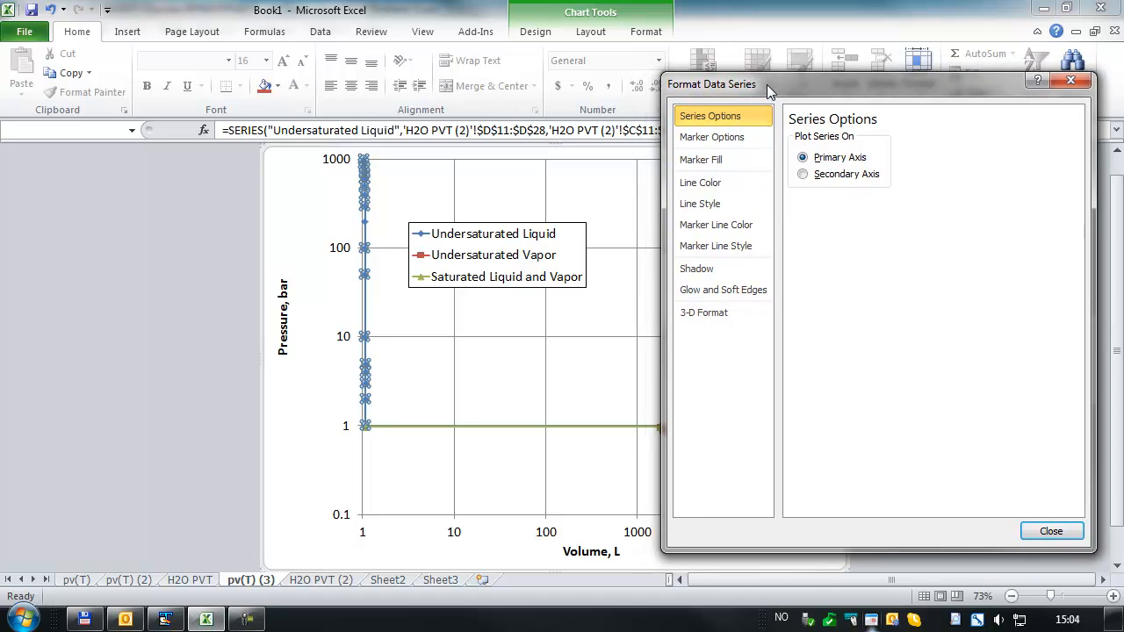
pyautogui.click(727, 140)
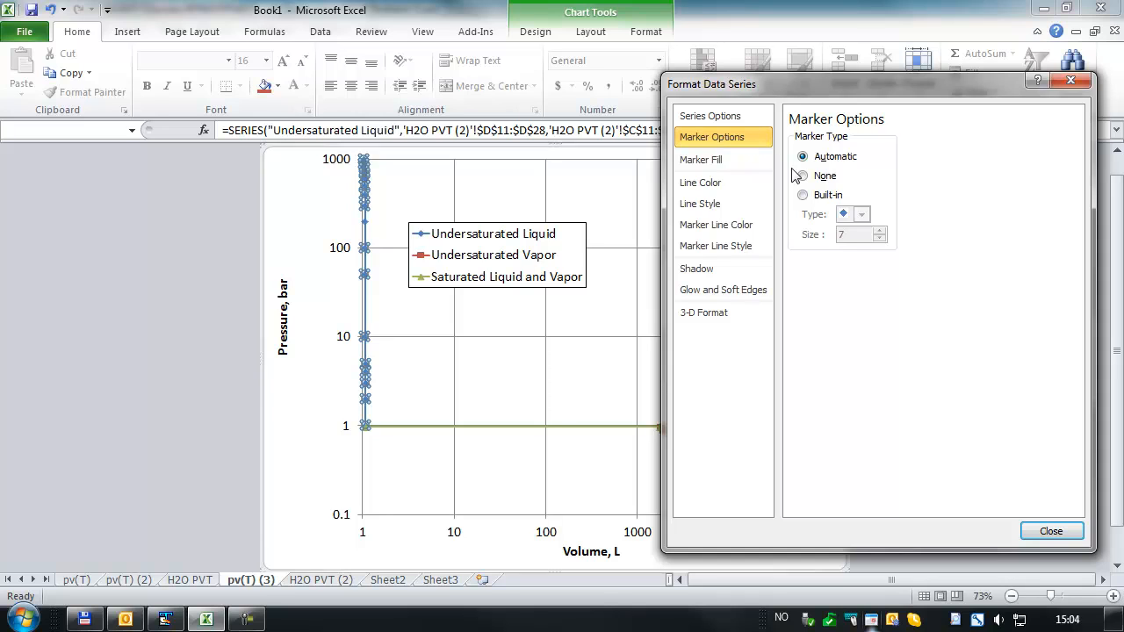
pyautogui.click(802, 195)
pyautogui.click(861, 215)
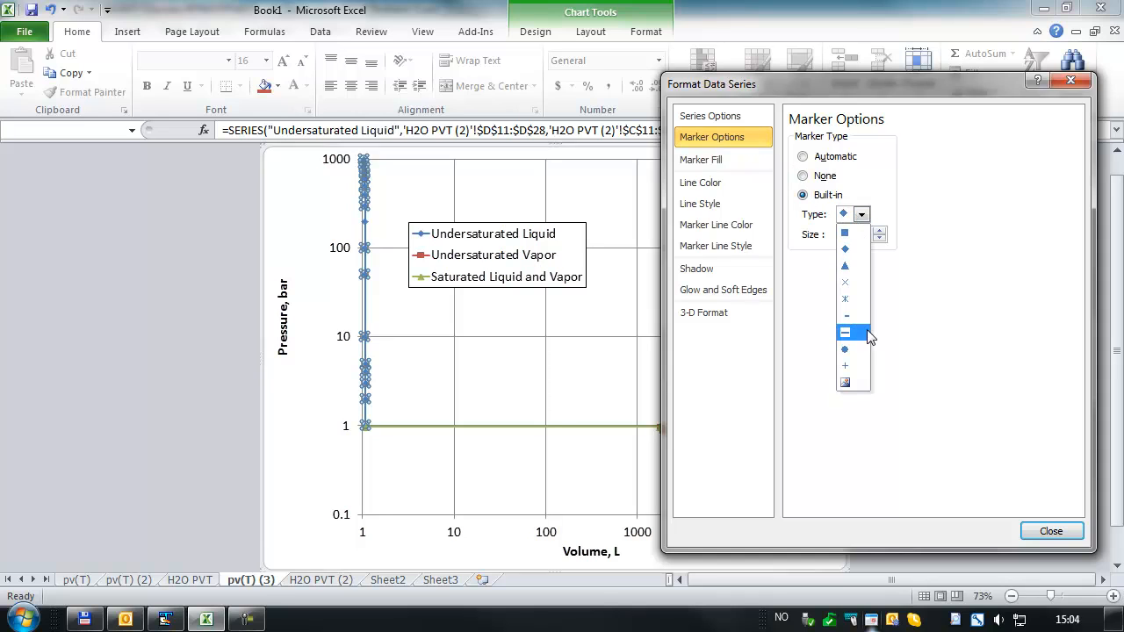
pyautogui.click(845, 349)
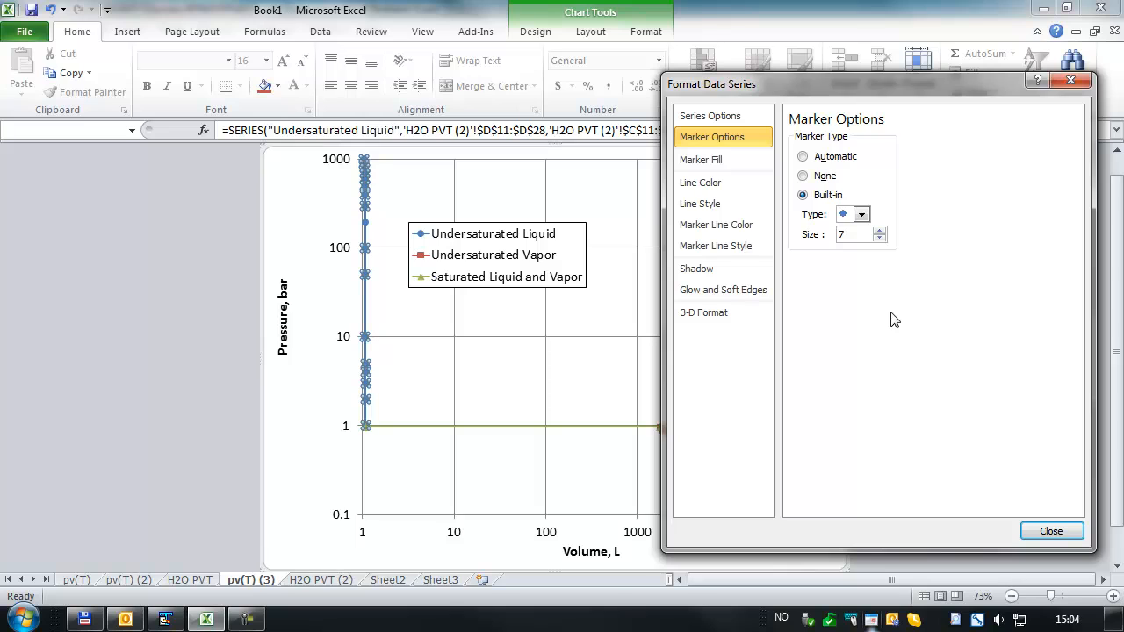
# Step: Give the Undersaturated Liquid markers a solid white fill and make the series' line solid red
pyautogui.click(690, 164)
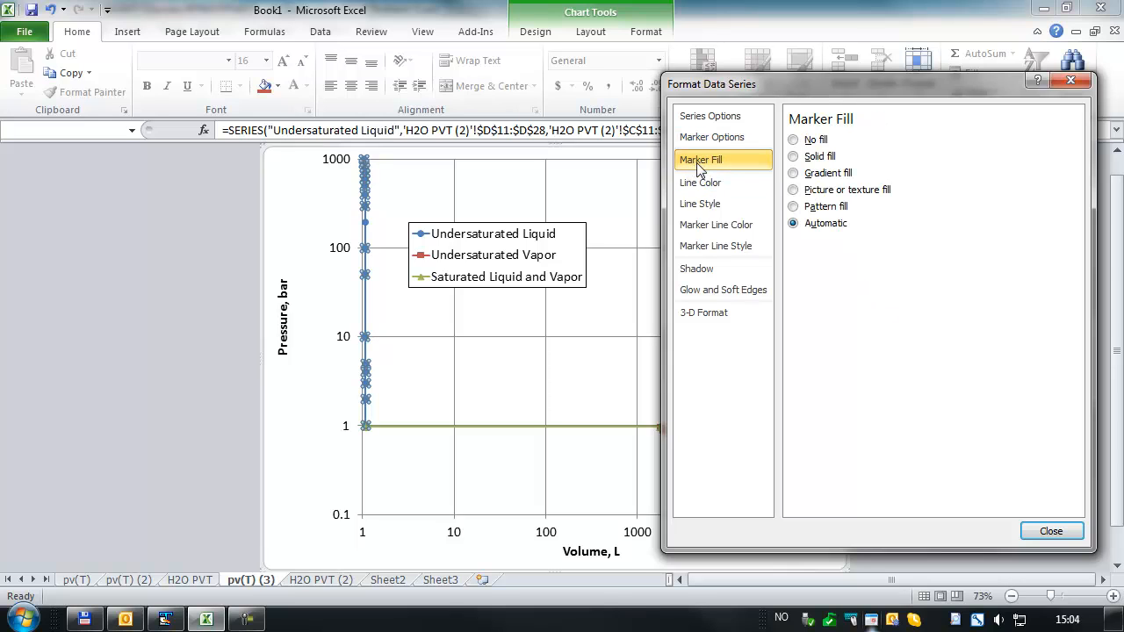
pyautogui.click(795, 156)
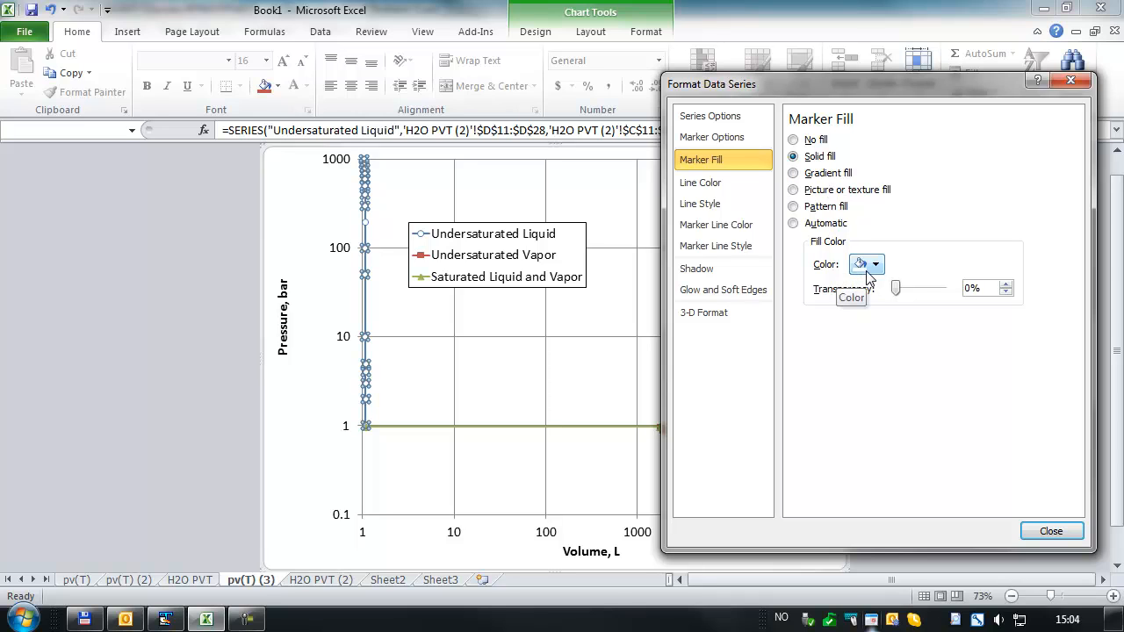
pyautogui.click(713, 190)
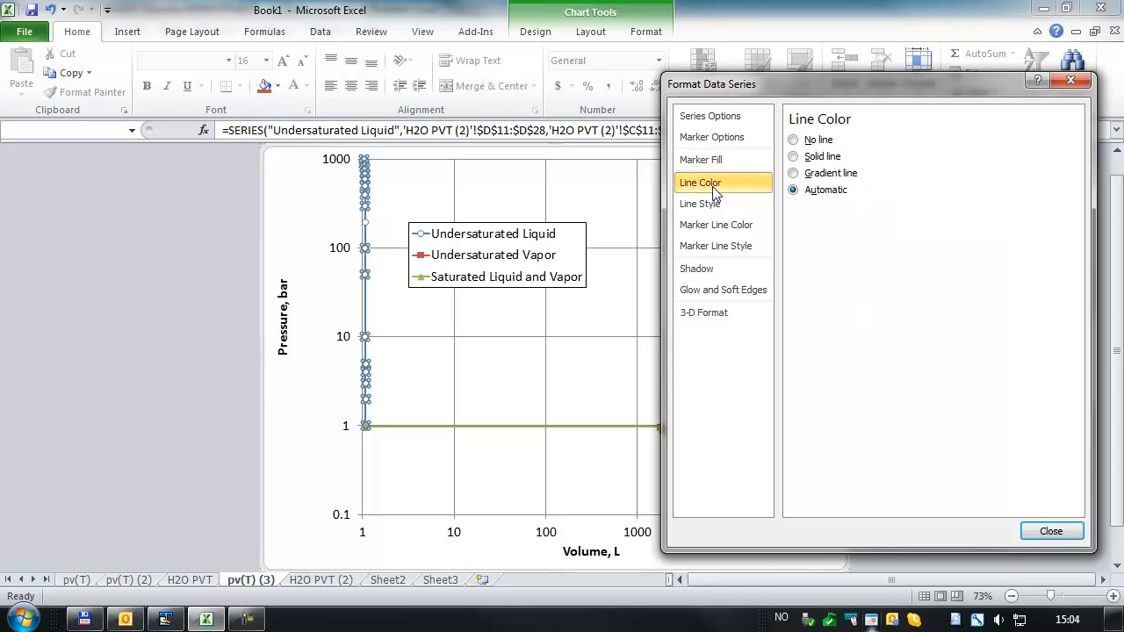
pyautogui.click(799, 159)
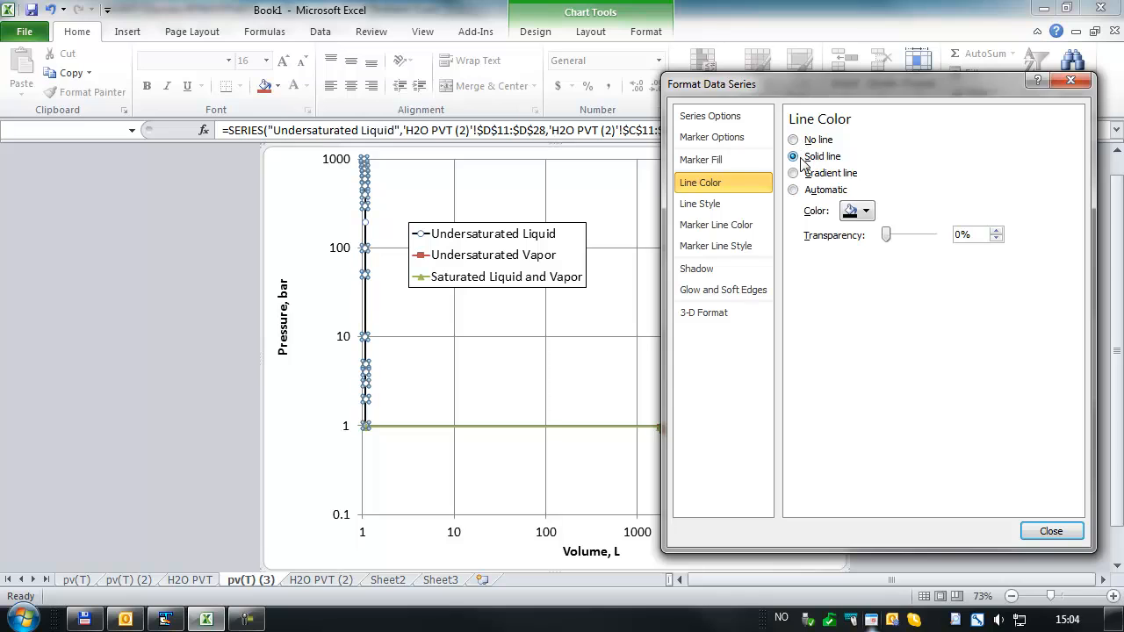
pyautogui.click(865, 213)
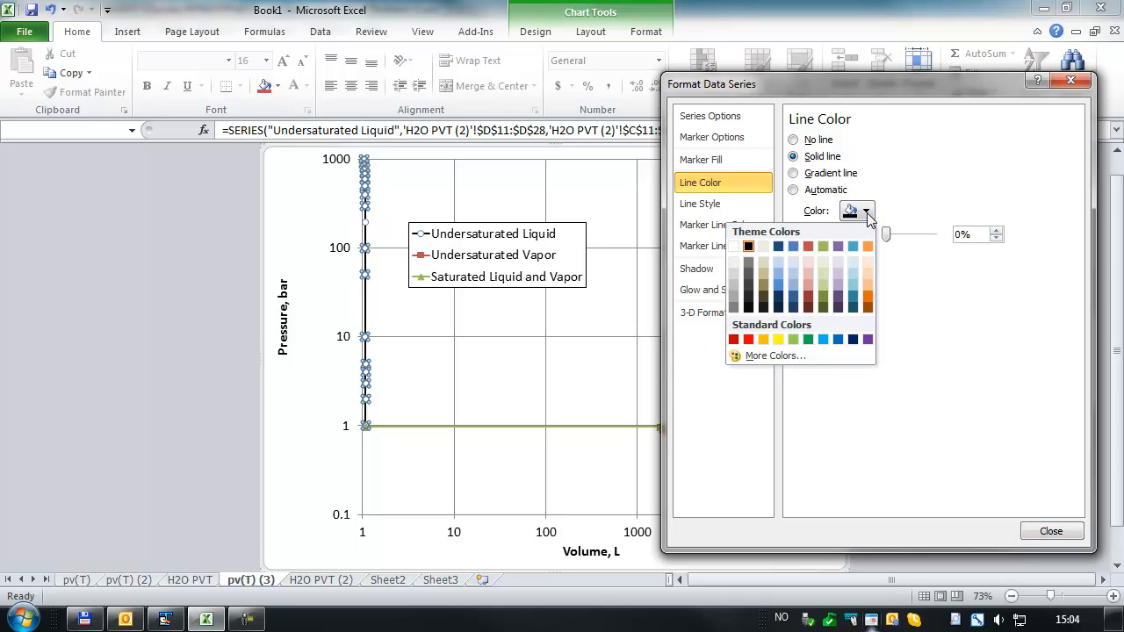
pyautogui.click(748, 340)
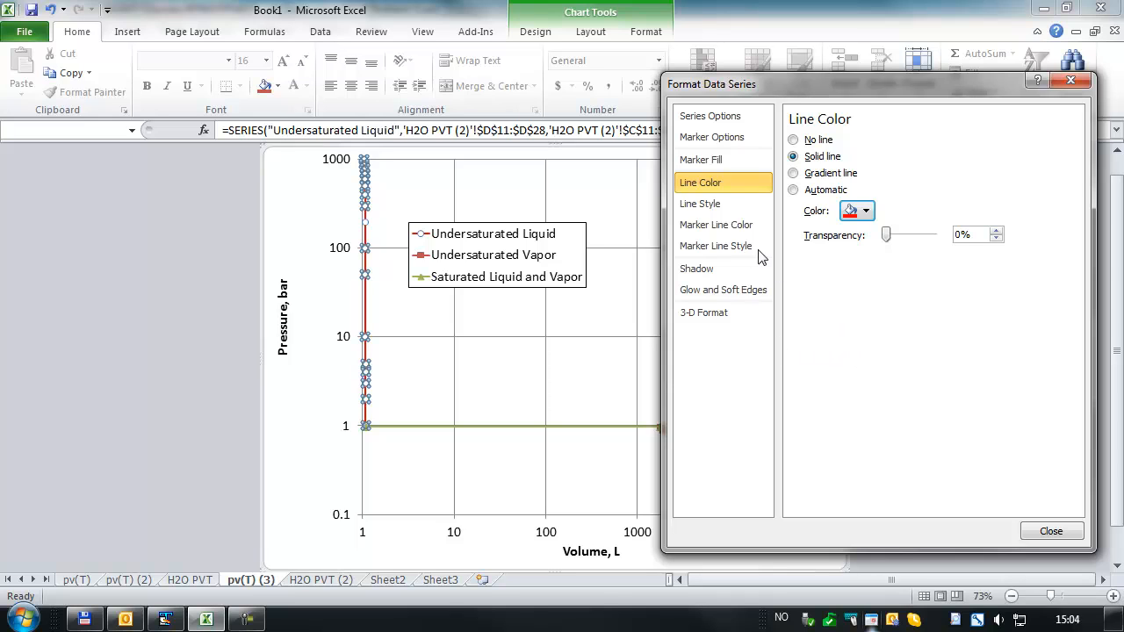
# Step: Increase the Undersaturated Liquid series' line width and set its marker outlines to solid red
pyautogui.click(703, 206)
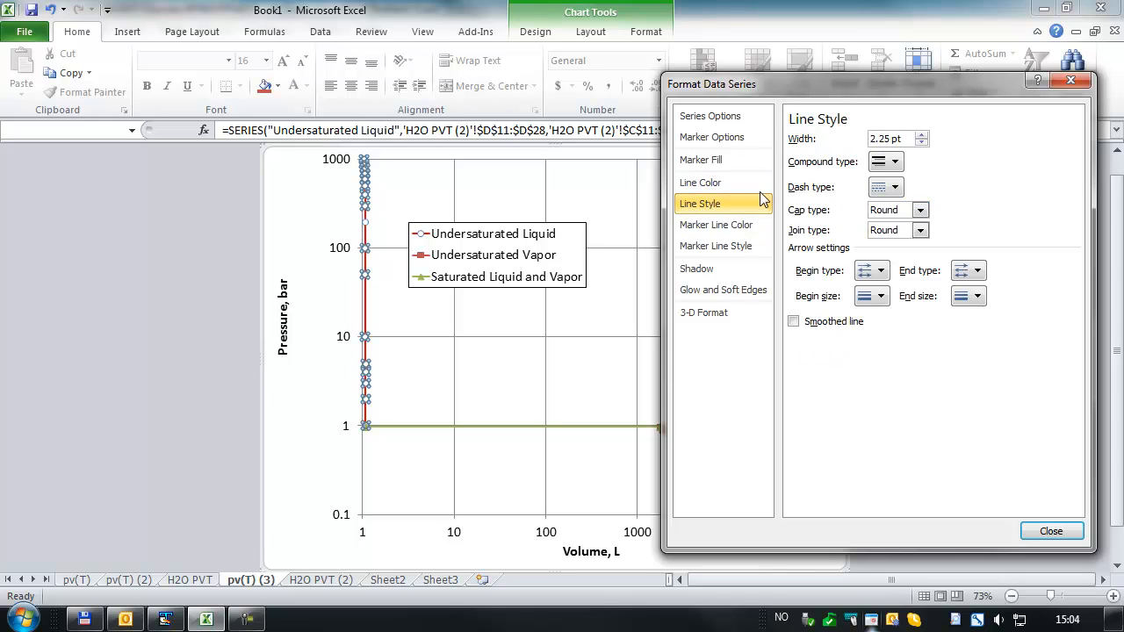
pyautogui.click(922, 135)
pyautogui.click(922, 135)
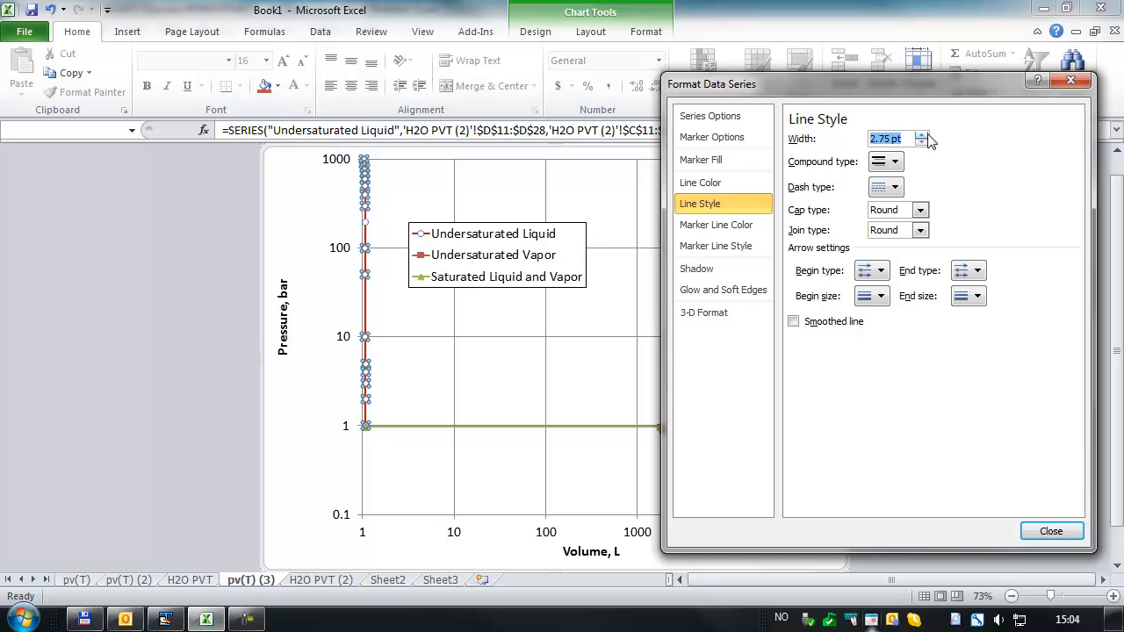
pyautogui.click(922, 135)
pyautogui.click(922, 136)
pyautogui.click(708, 230)
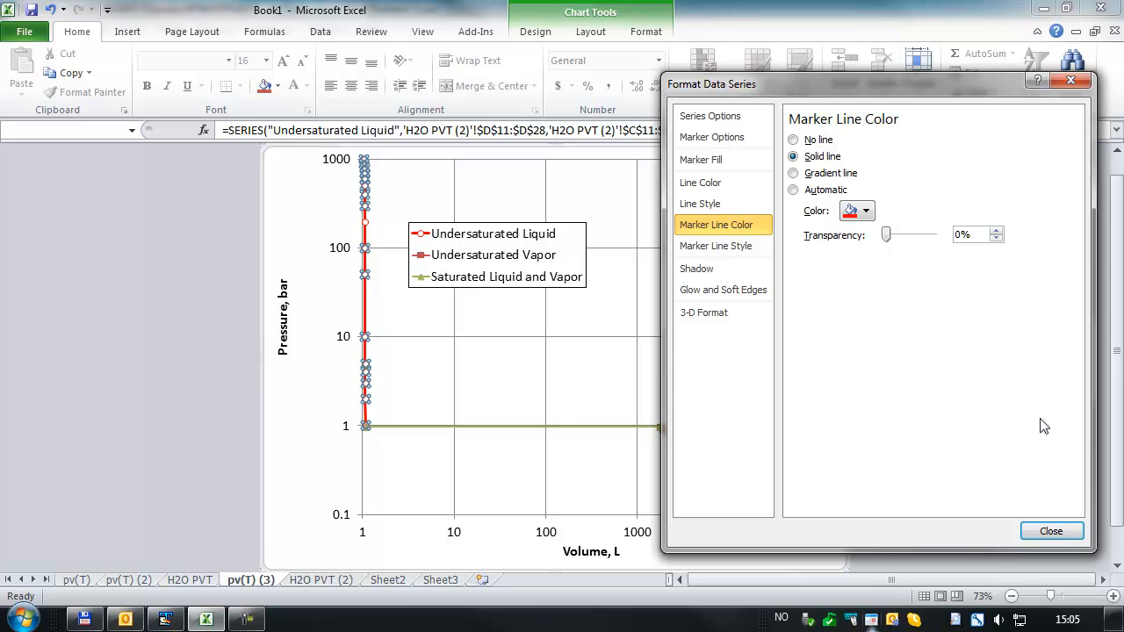
pyautogui.click(1051, 532)
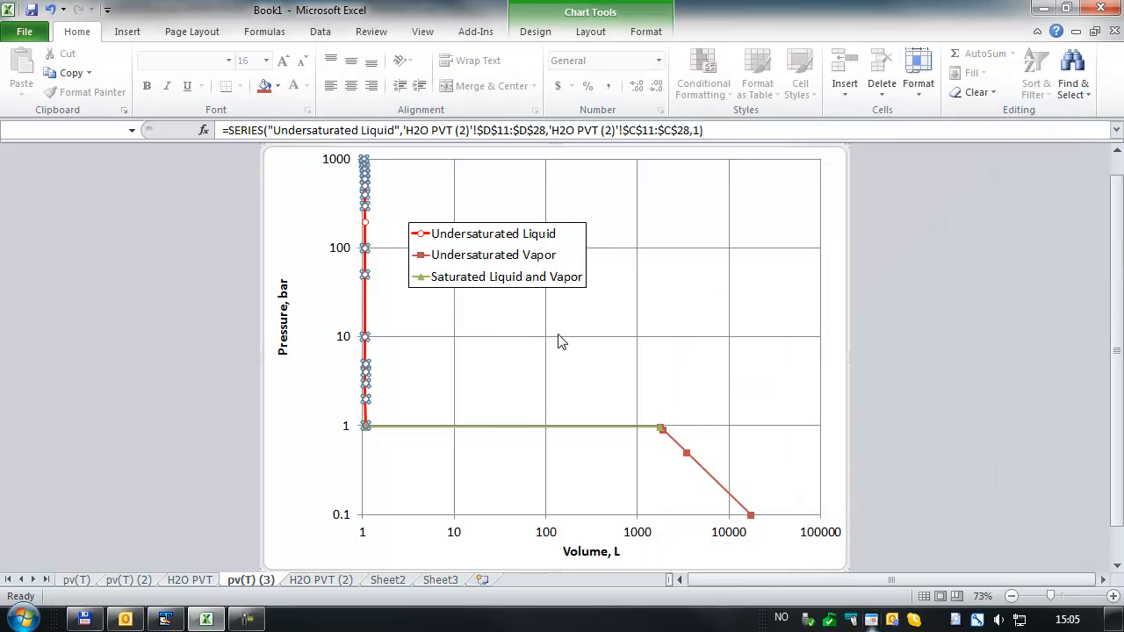
pyautogui.click(619, 390)
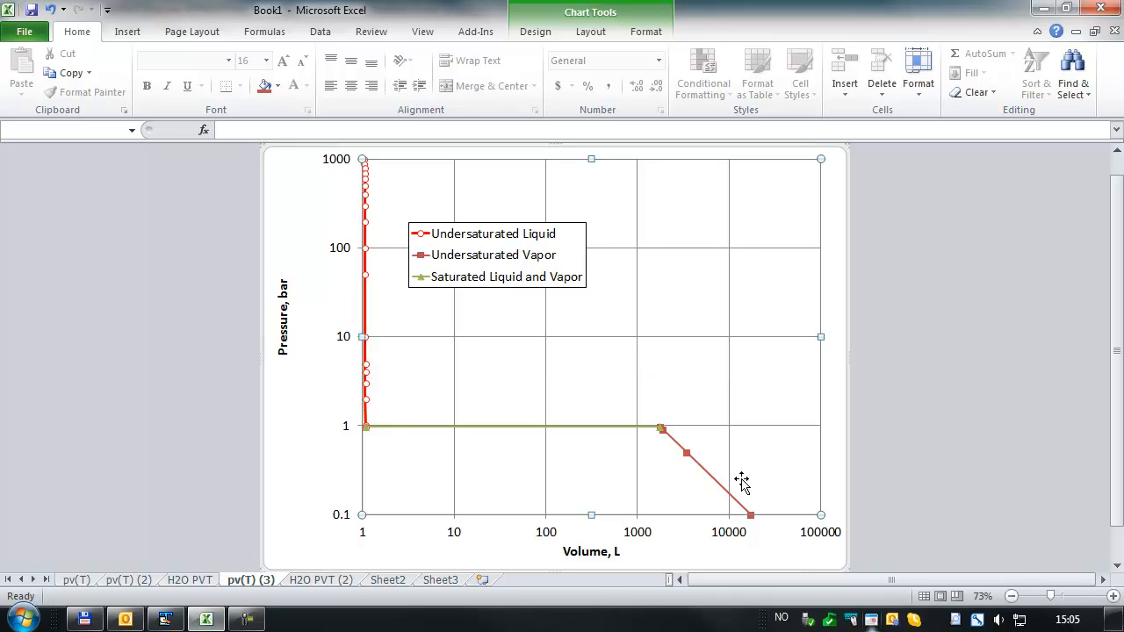
# Step: Change the Undersaturated Vapor series' markers to the built-in circle type
pyautogui.click(686, 454)
pyautogui.rightClick(686, 455)
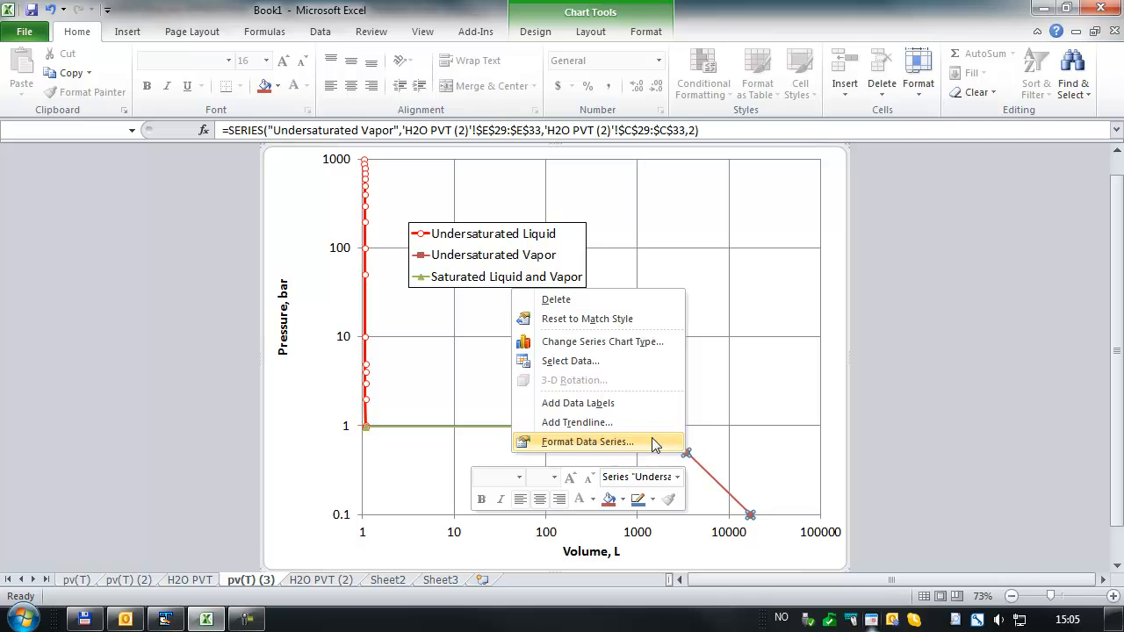
pyautogui.click(577, 446)
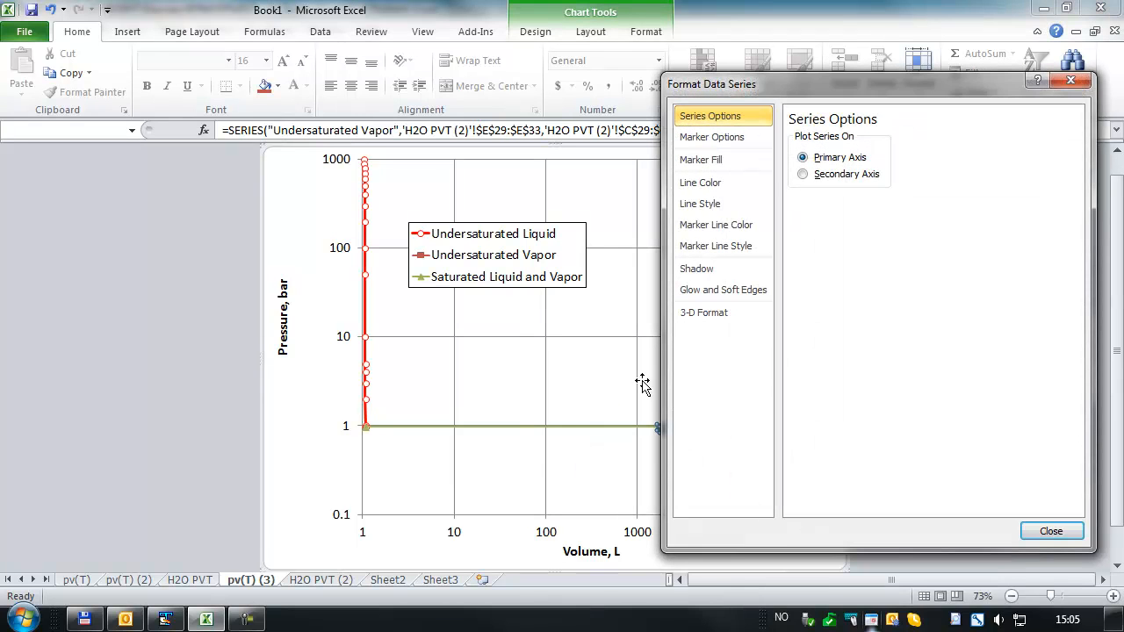
pyautogui.click(713, 139)
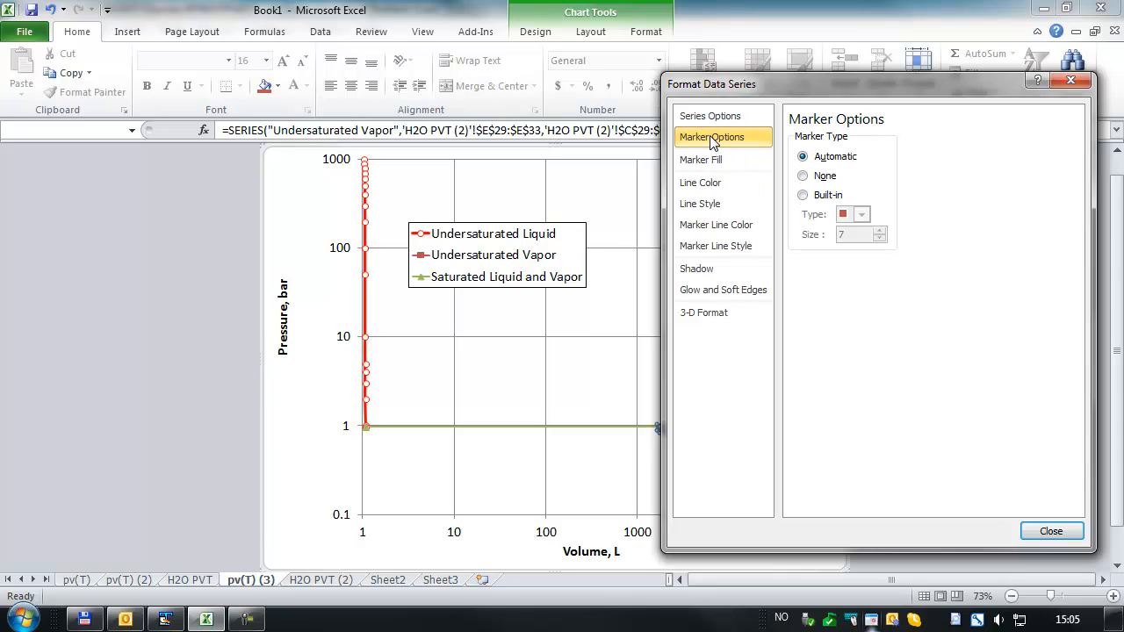
pyautogui.click(804, 197)
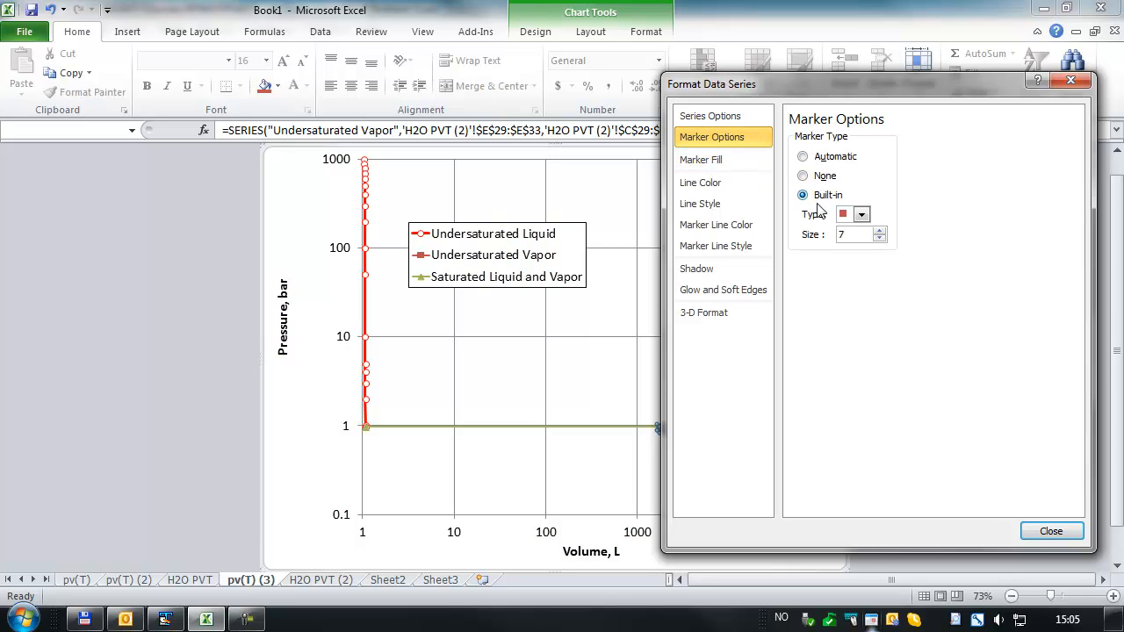
pyautogui.click(862, 214)
pyautogui.click(846, 350)
# Step: Give the Undersaturated Vapor markers a solid white fill and make the series' line solid blue
pyautogui.click(728, 161)
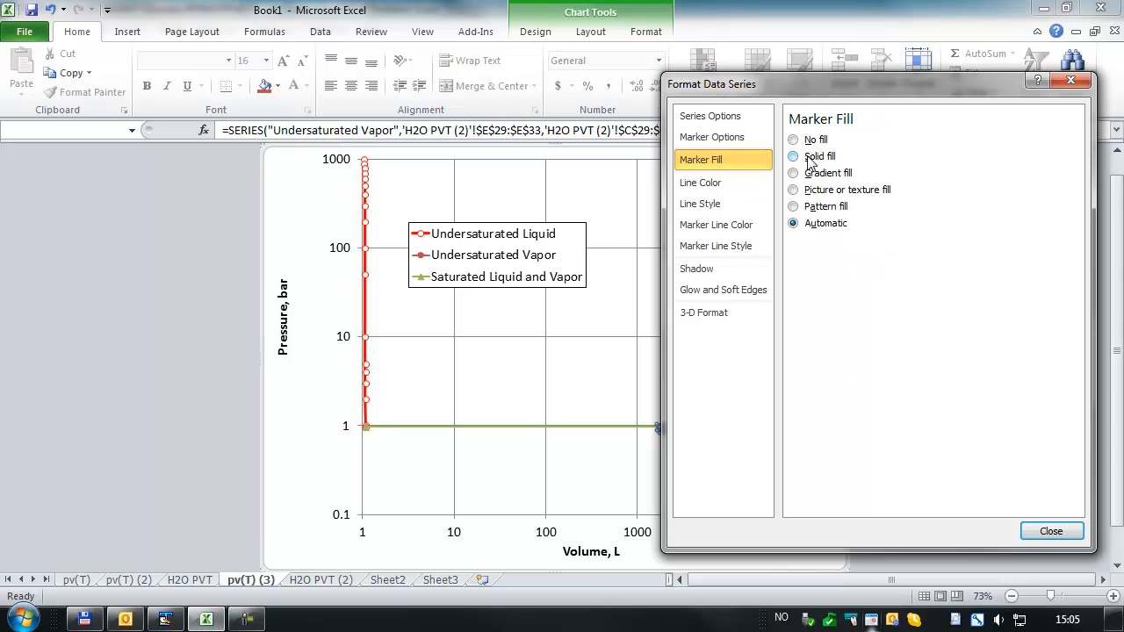
pyautogui.click(808, 156)
pyautogui.click(716, 181)
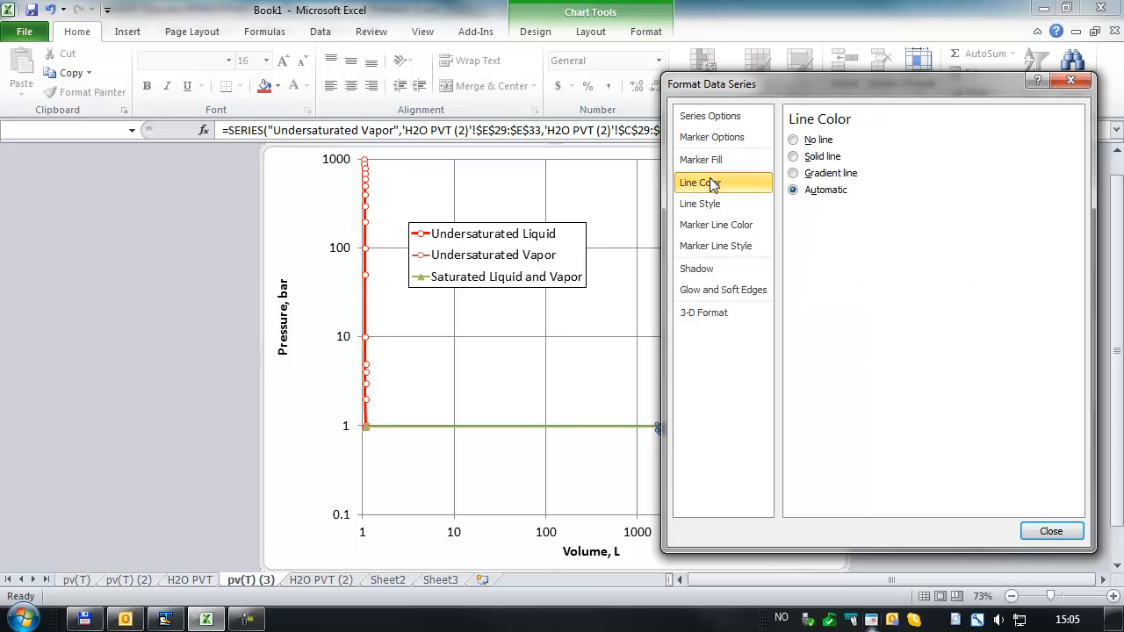
pyautogui.click(814, 159)
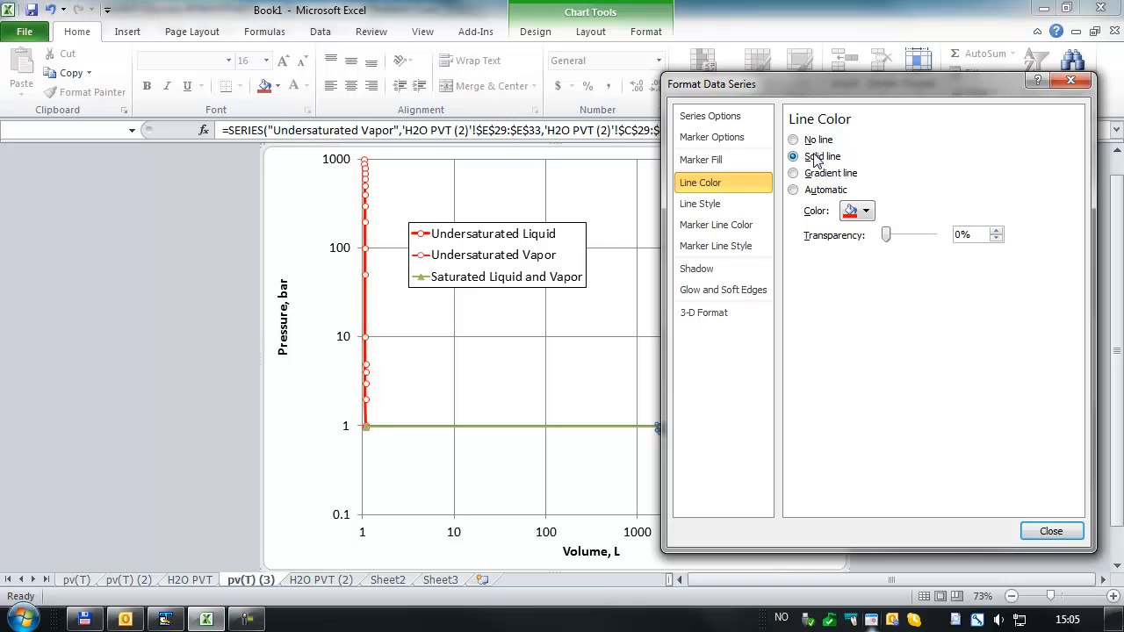
pyautogui.click(863, 214)
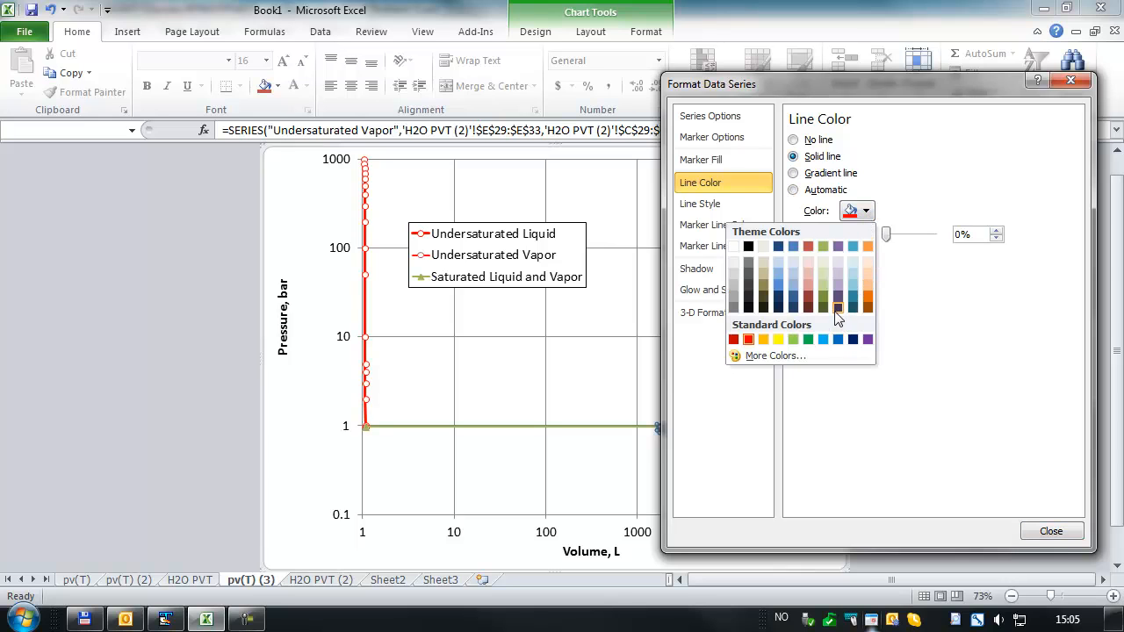
pyautogui.click(838, 340)
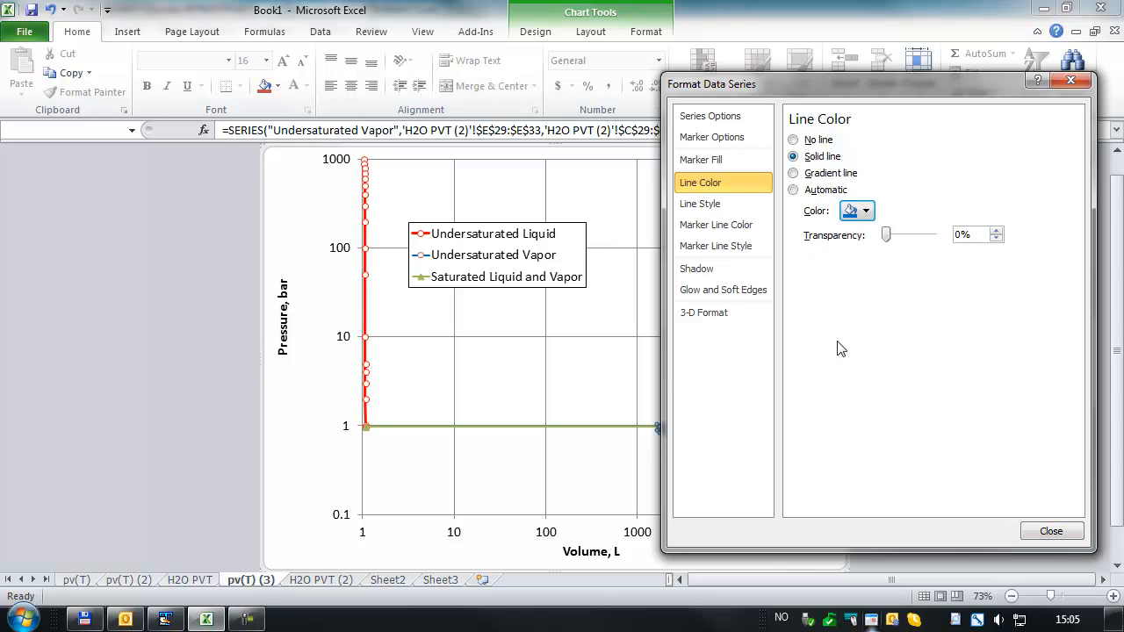
# Step: Set the Undersaturated Vapor series' line width to 3.25 pt
pyautogui.click(699, 204)
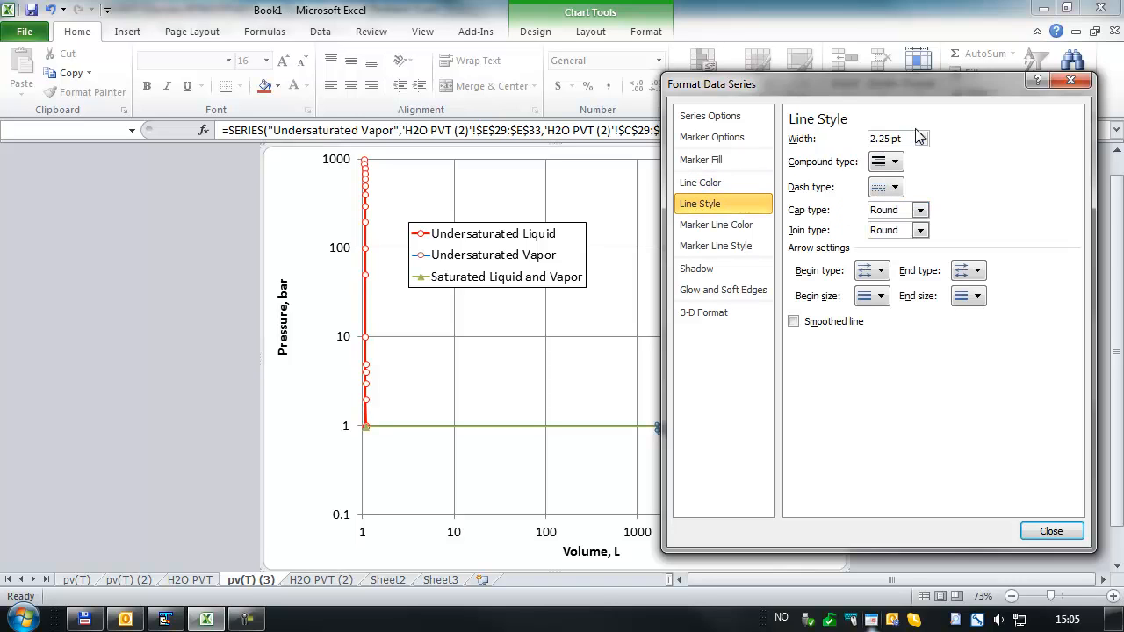
pyautogui.moveTo(871, 81); pyautogui.dragTo(316, 100)
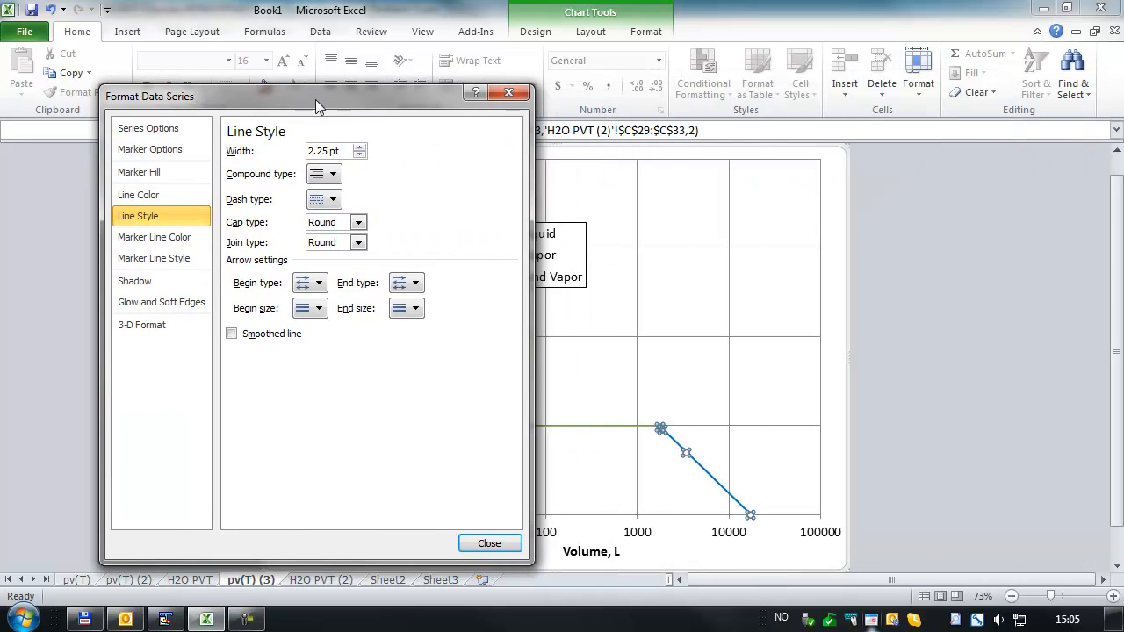
pyautogui.click(360, 148)
pyautogui.click(360, 147)
pyautogui.click(360, 148)
pyautogui.click(360, 148)
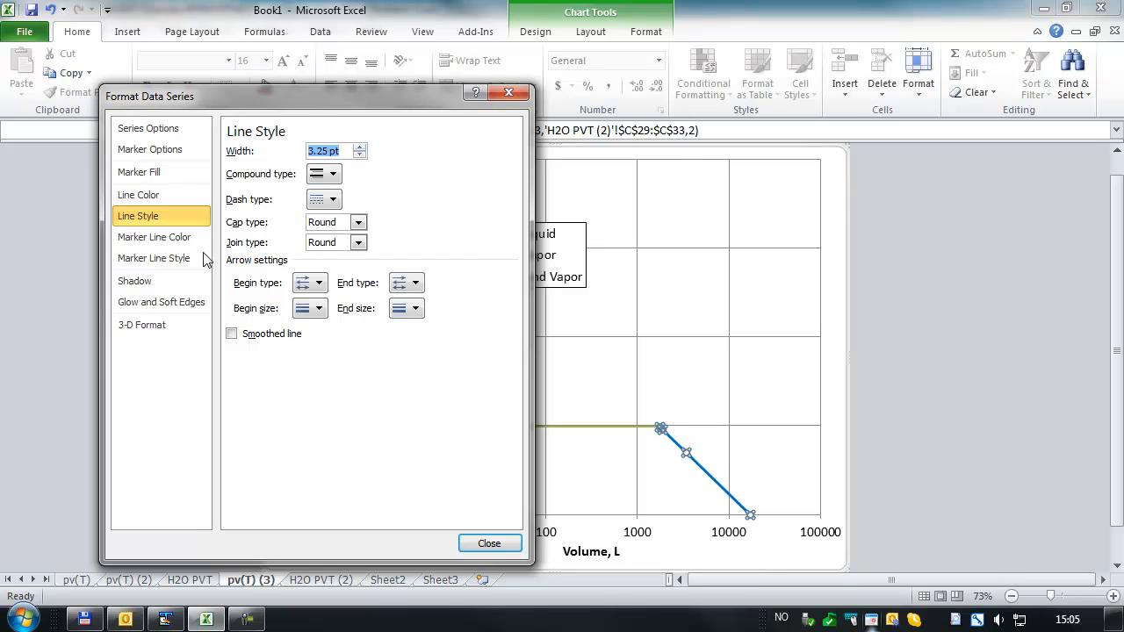
# Step: Set the Undersaturated Vapor series' marker outlines to solid blue and finish formatting the series
pyautogui.click(165, 245)
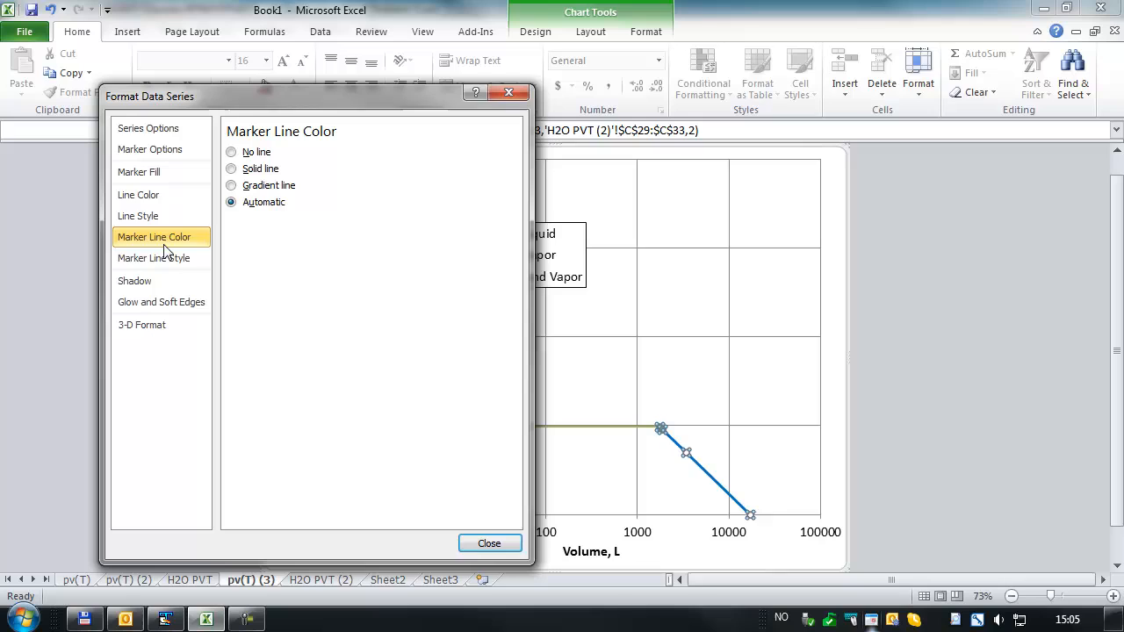
pyautogui.click(232, 169)
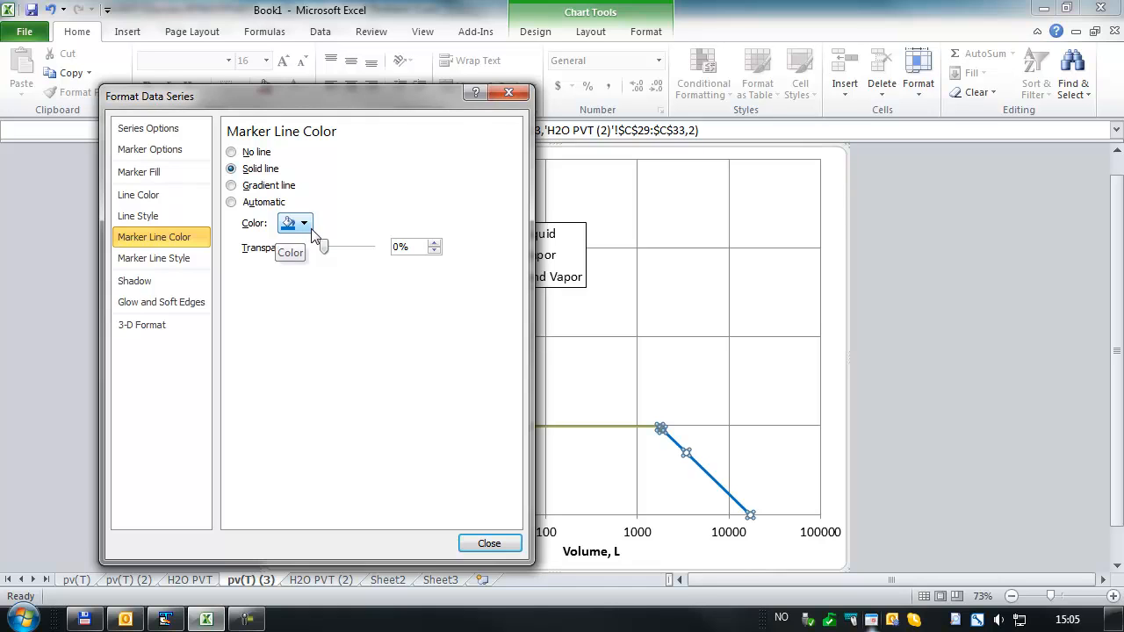
pyautogui.click(485, 545)
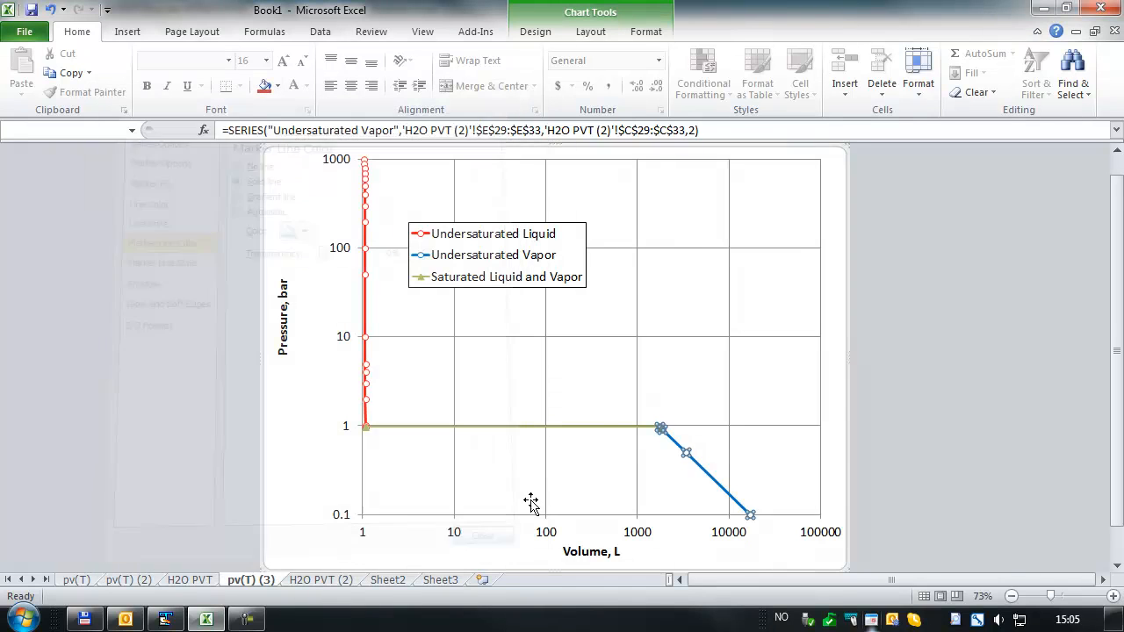
pyautogui.click(593, 375)
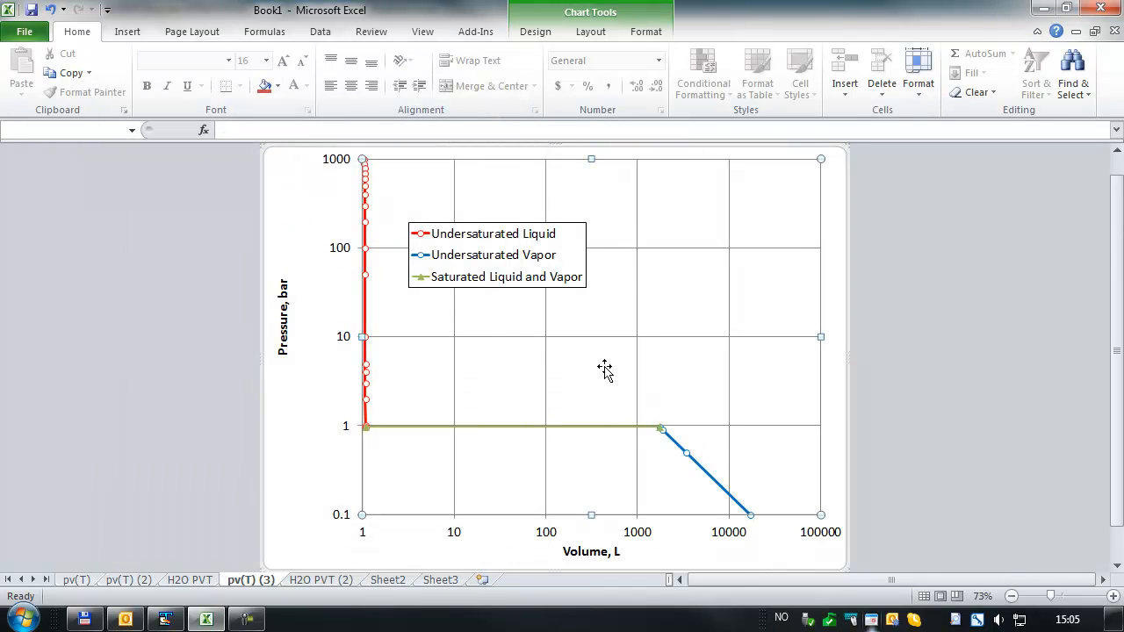
pyautogui.click(494, 431)
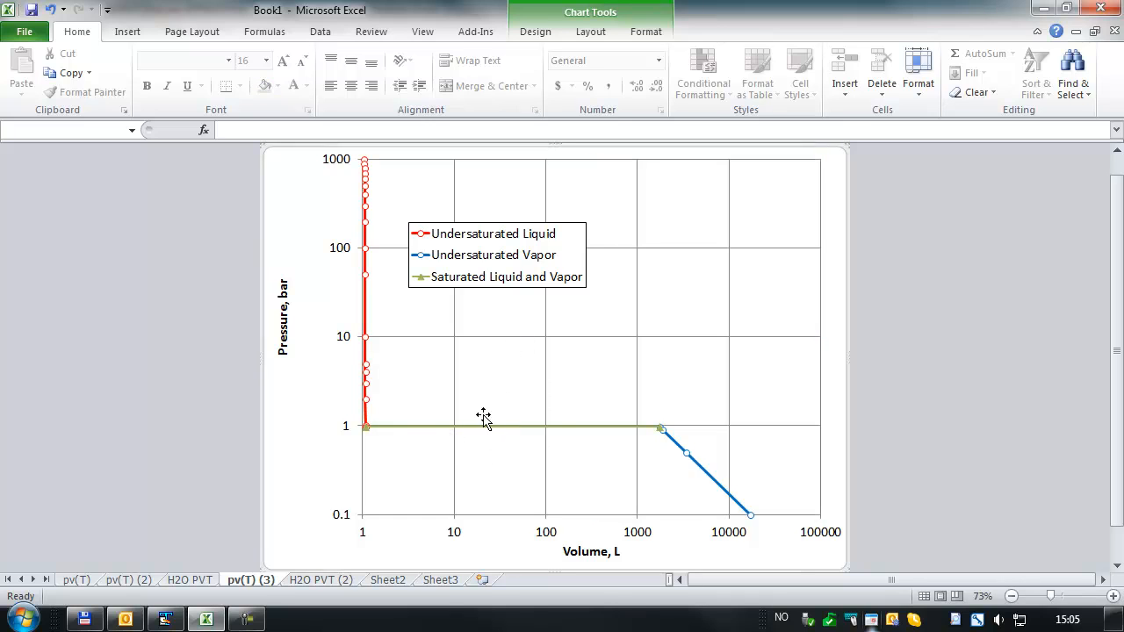
pyautogui.click(415, 432)
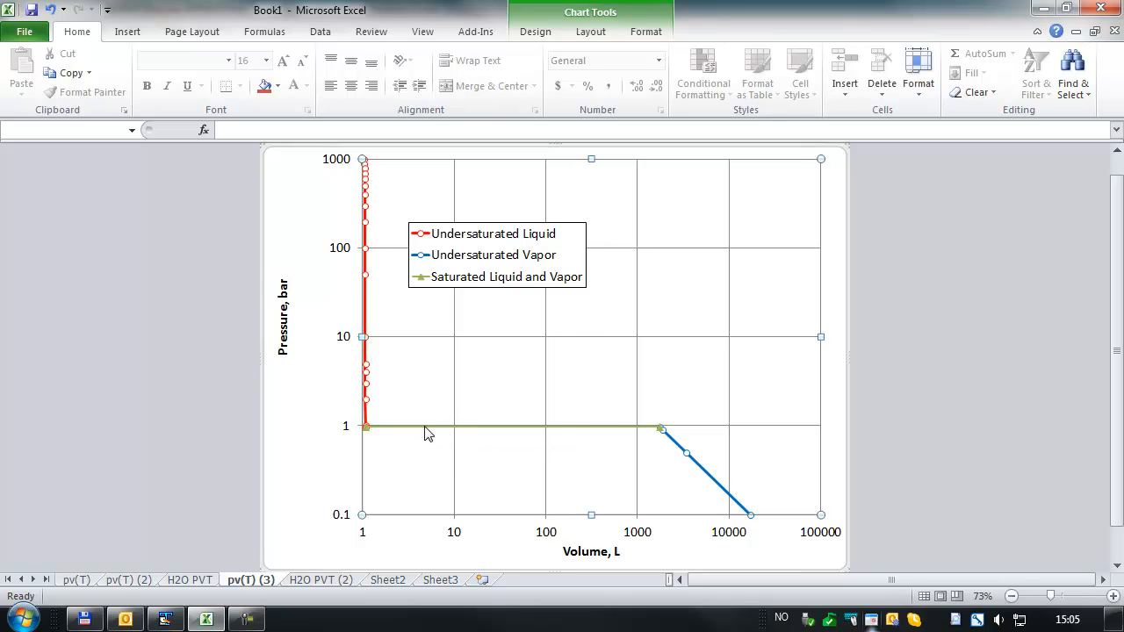
pyautogui.click(430, 430)
pyautogui.click(459, 411)
pyautogui.click(448, 432)
pyautogui.click(453, 418)
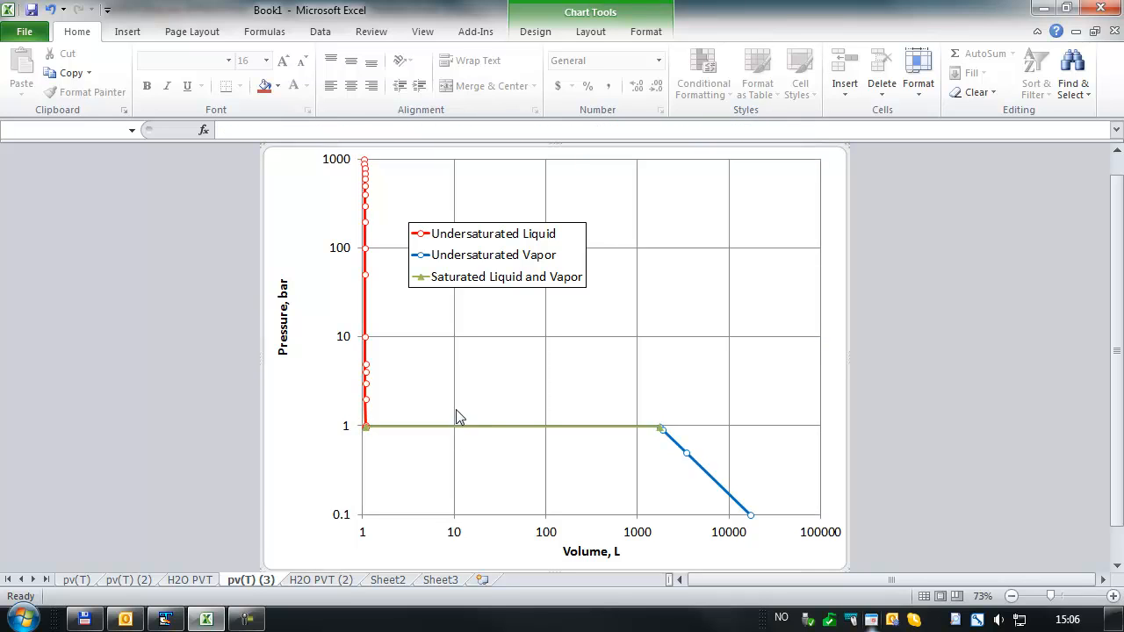
# Step: Change the Saturated Liquid and Vapor series' markers to the built-in circle type
pyautogui.click(591, 33)
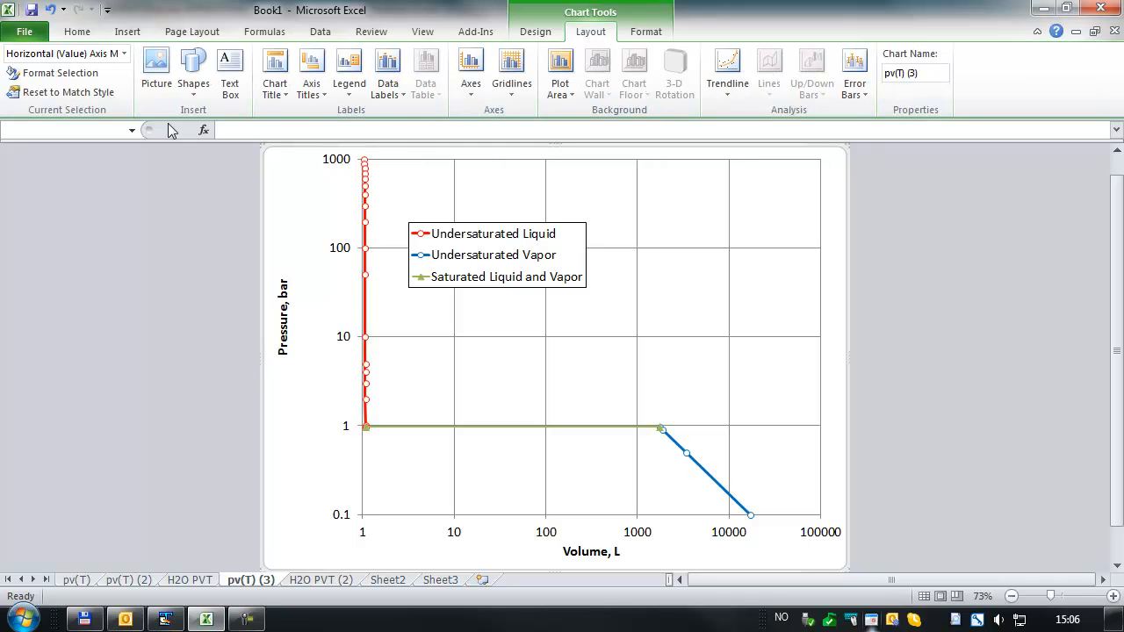
pyautogui.click(124, 55)
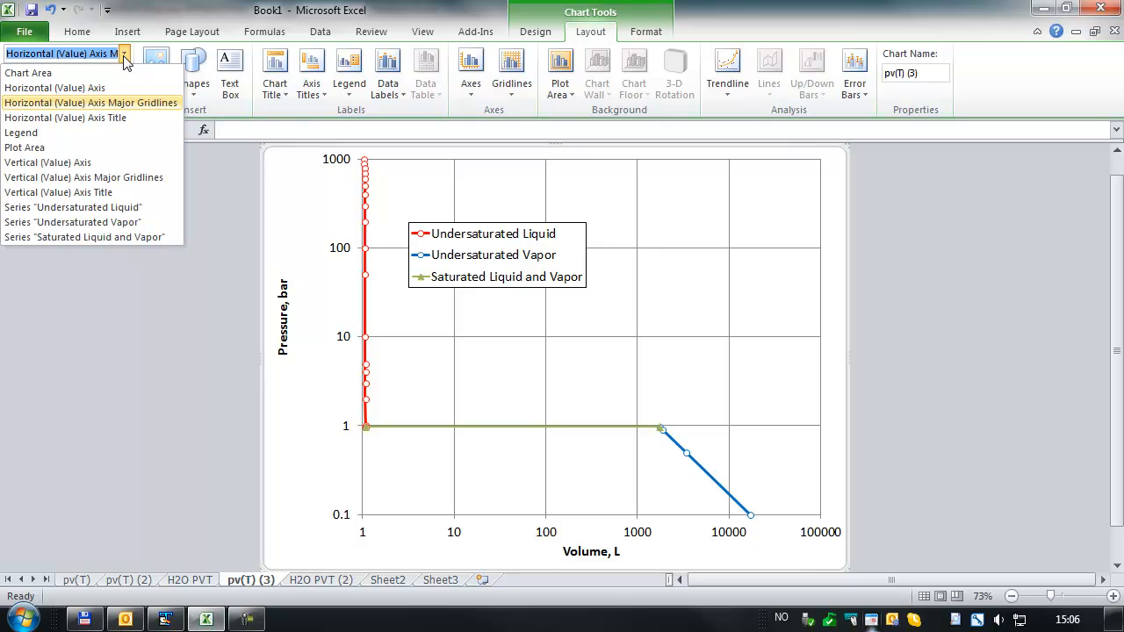
pyautogui.click(118, 238)
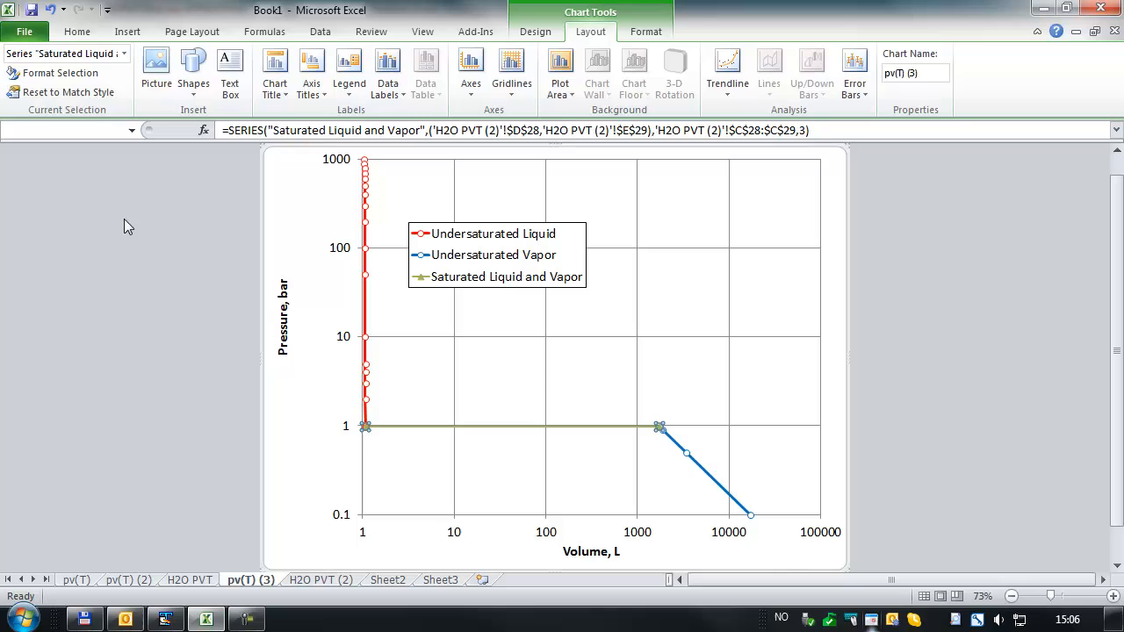
pyautogui.click(88, 78)
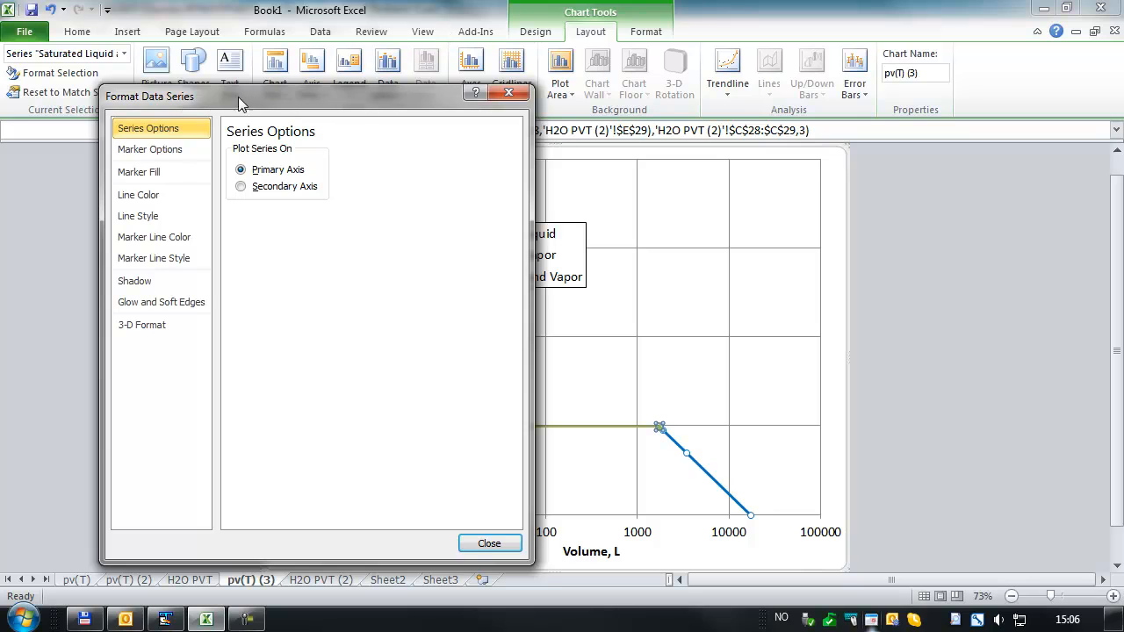
pyautogui.moveTo(238, 97); pyautogui.dragTo(725, 73)
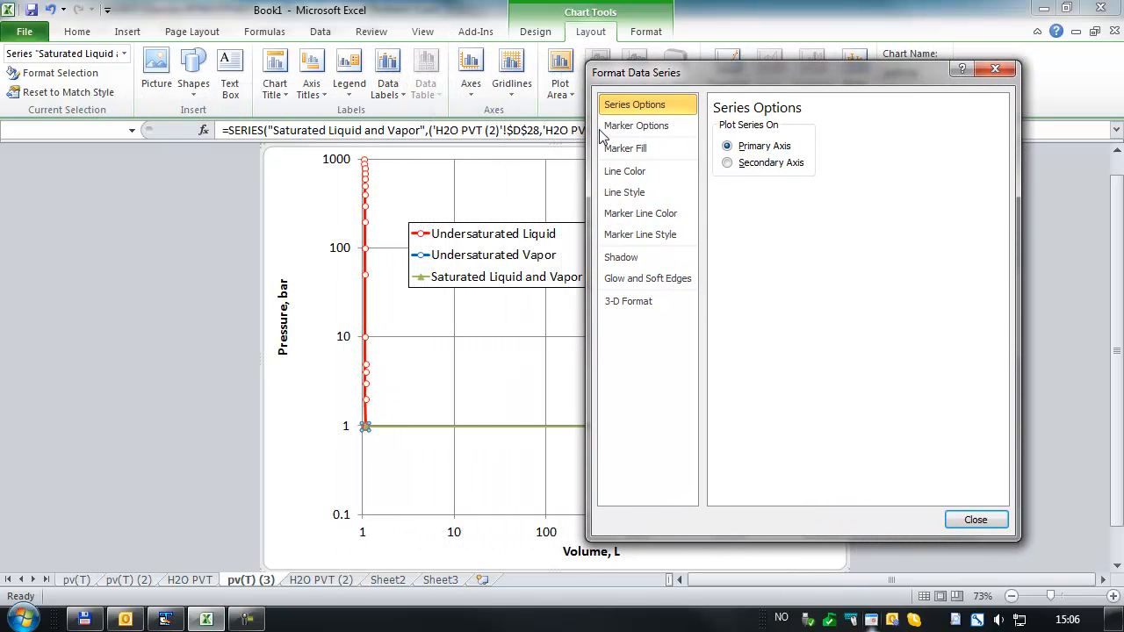
pyautogui.click(620, 128)
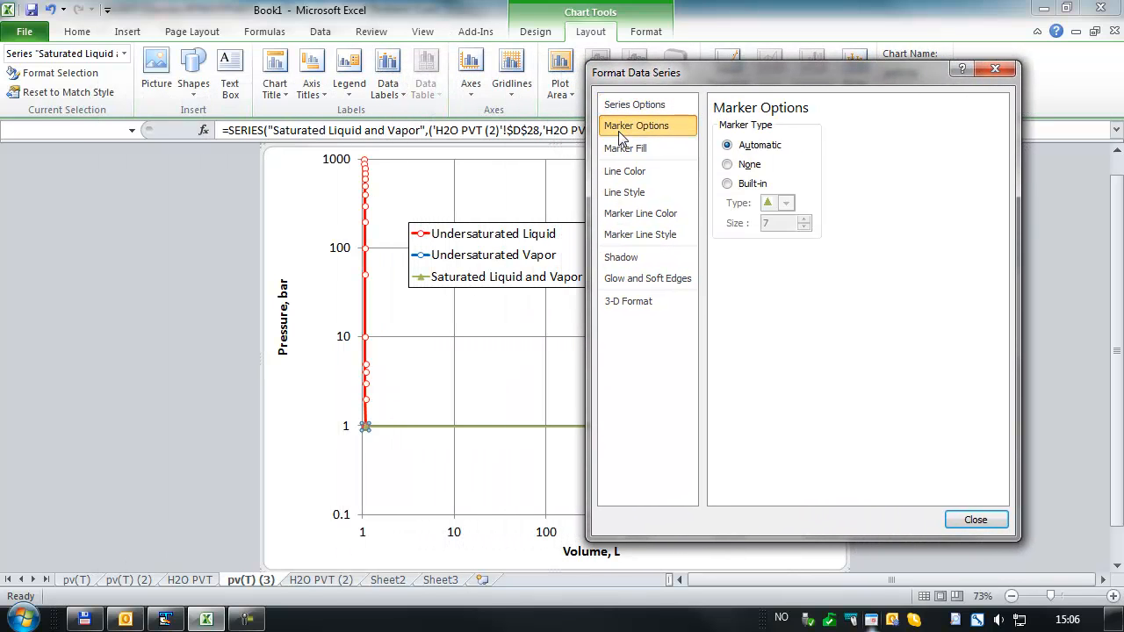
pyautogui.click(727, 184)
pyautogui.click(787, 204)
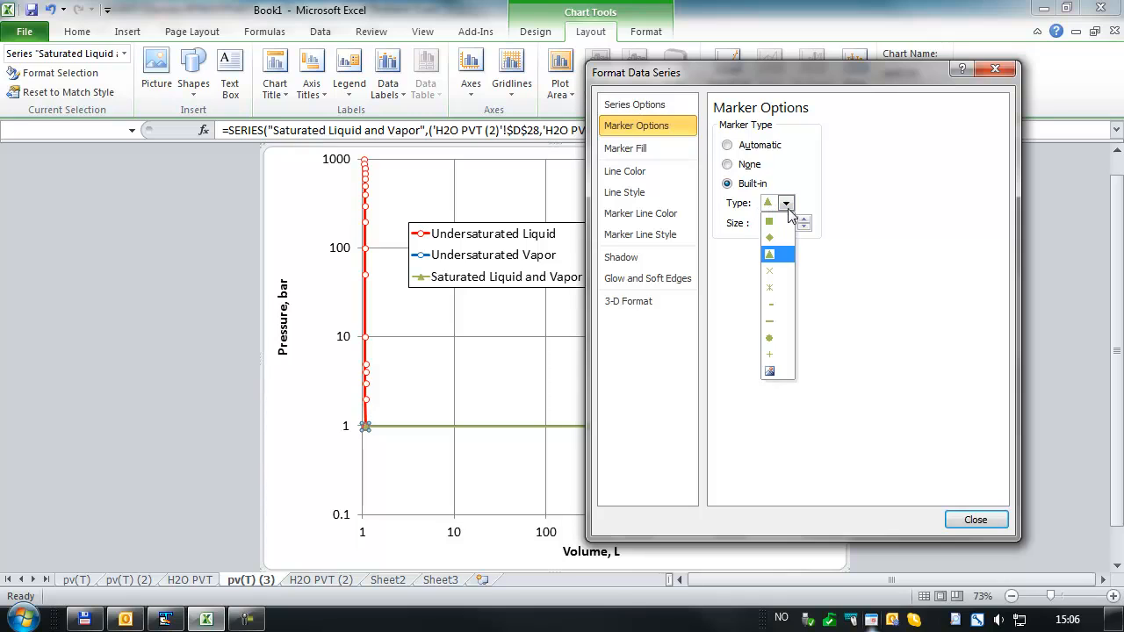
pyautogui.click(781, 338)
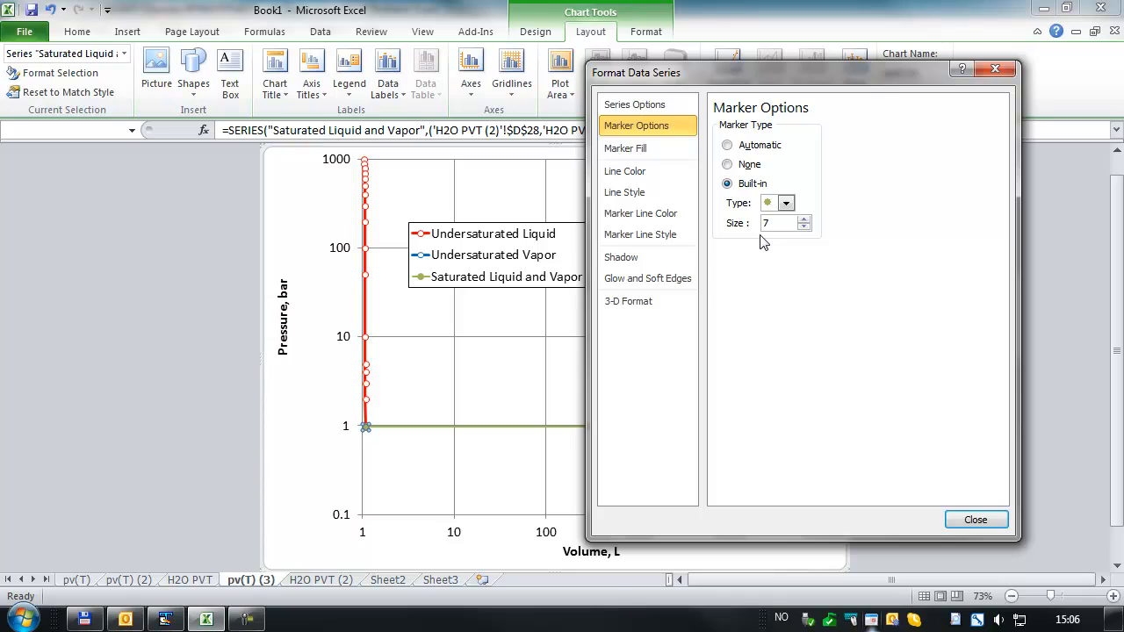
# Step: Give the Saturated Liquid and Vapor markers a solid dark gray fill
pyautogui.click(641, 152)
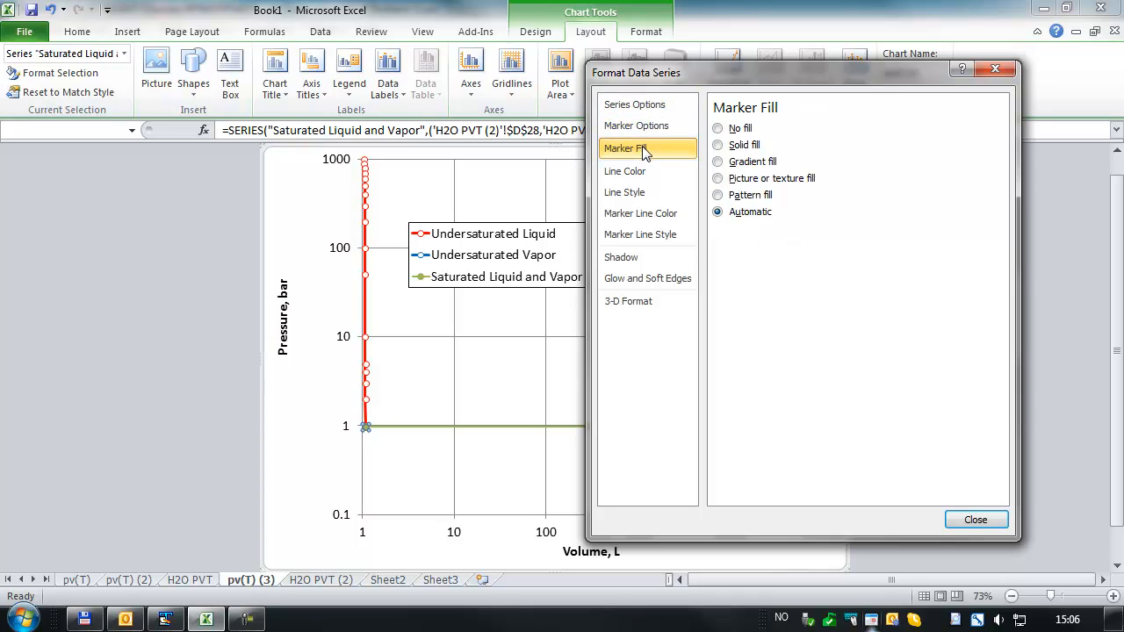
pyautogui.click(718, 145)
pyautogui.click(801, 253)
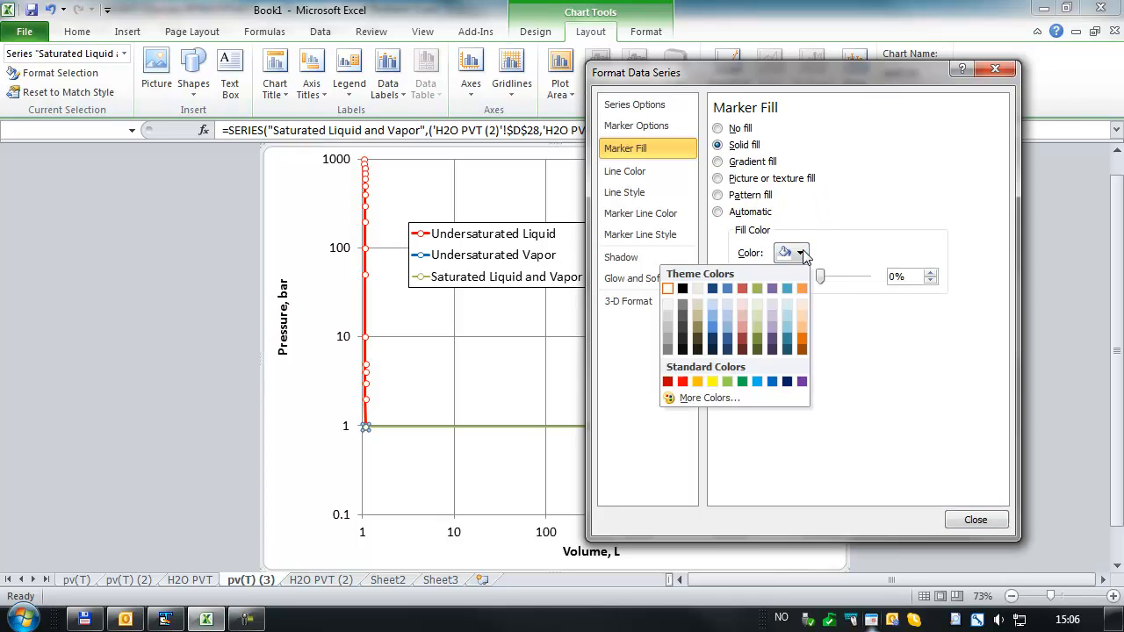
pyautogui.click(668, 349)
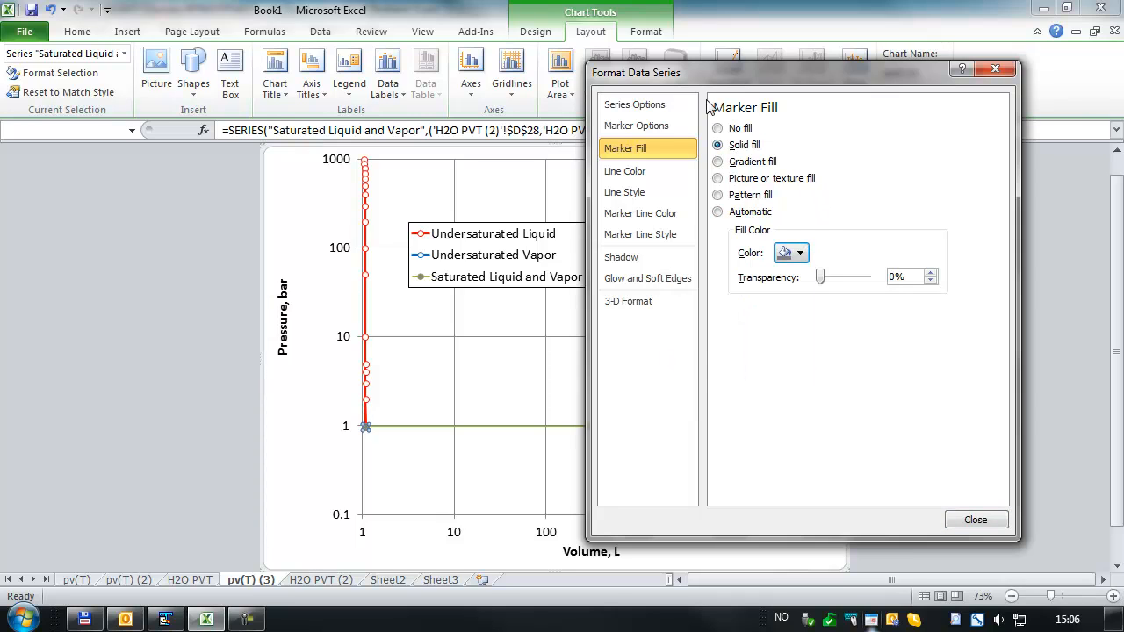
pyautogui.click(621, 128)
# Step: Make the Saturated Liquid and Vapor series' line solid dark gray with a width of 3.25 pt
pyautogui.click(621, 173)
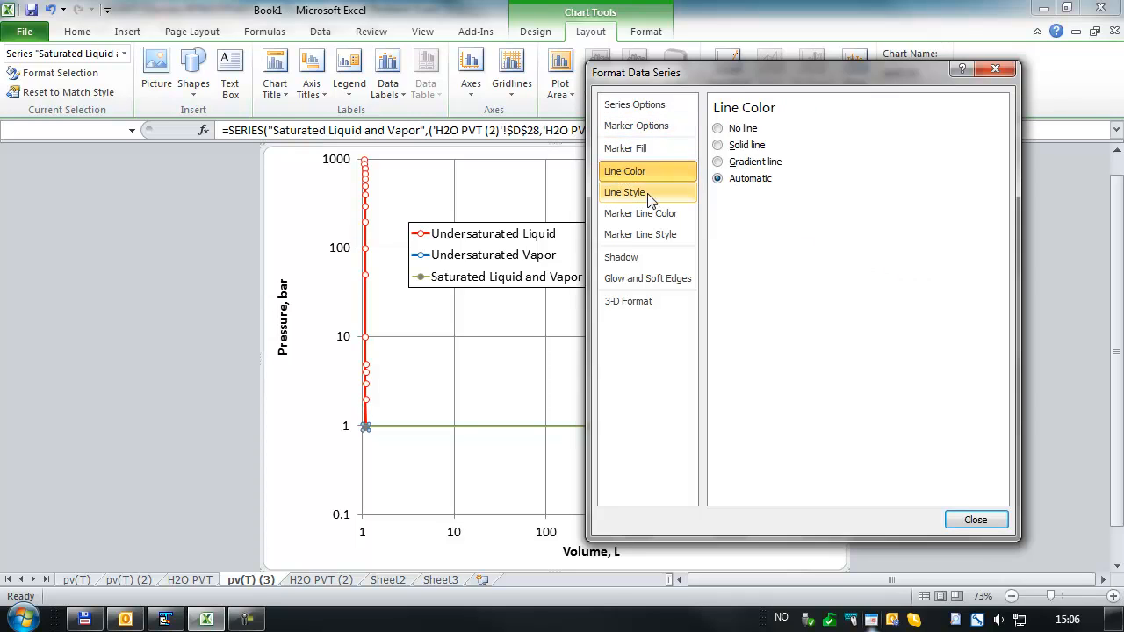
pyautogui.click(735, 147)
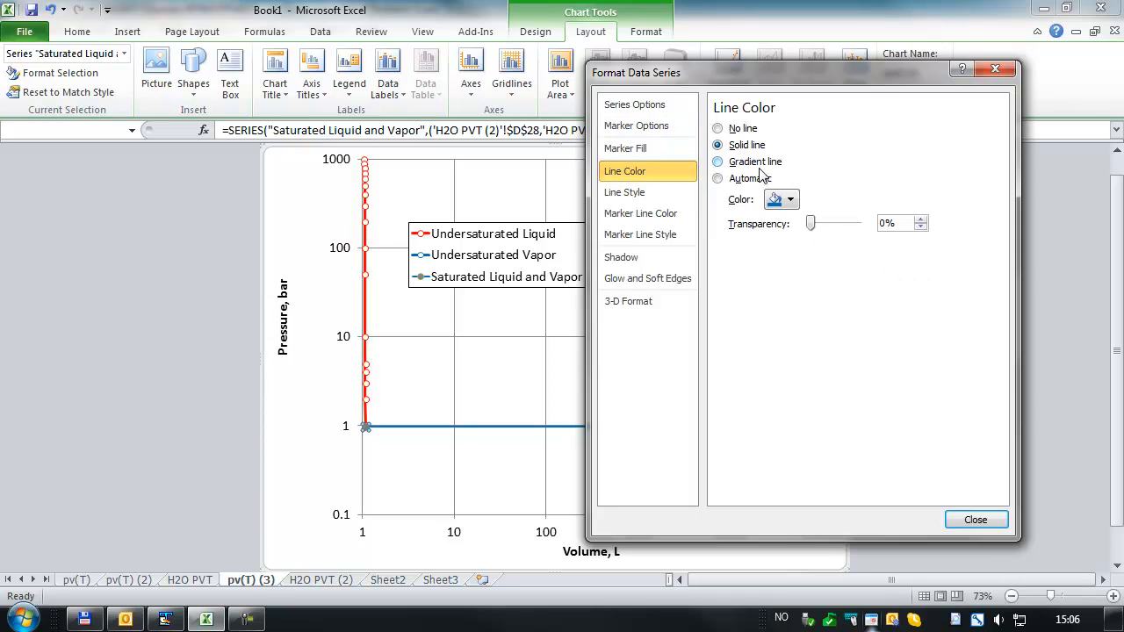
pyautogui.click(784, 200)
pyautogui.click(658, 297)
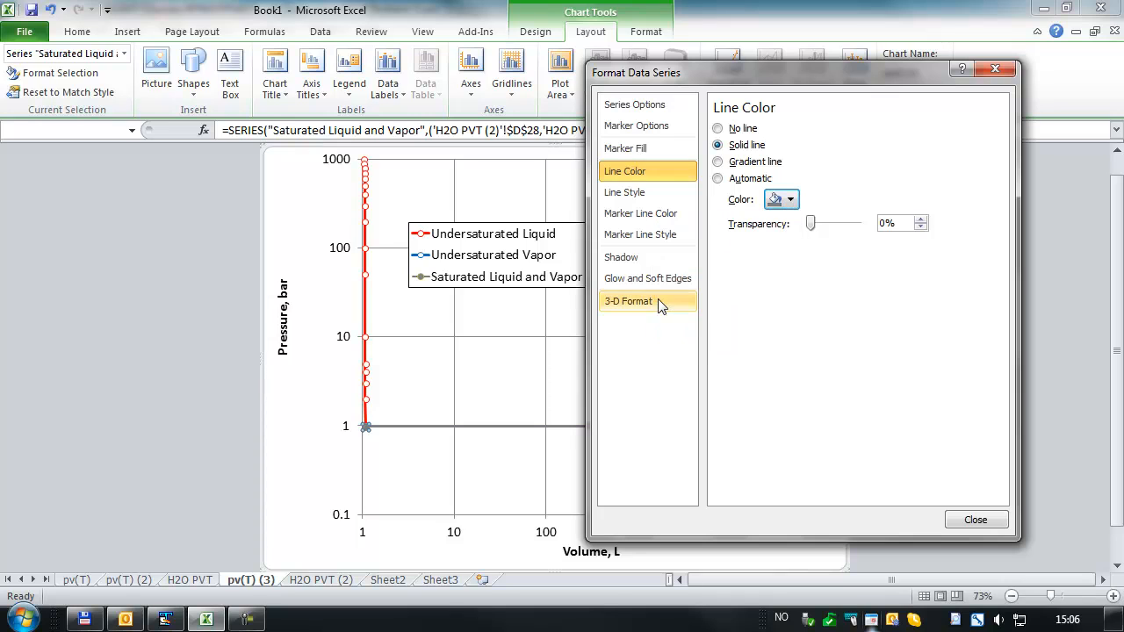
pyautogui.click(630, 193)
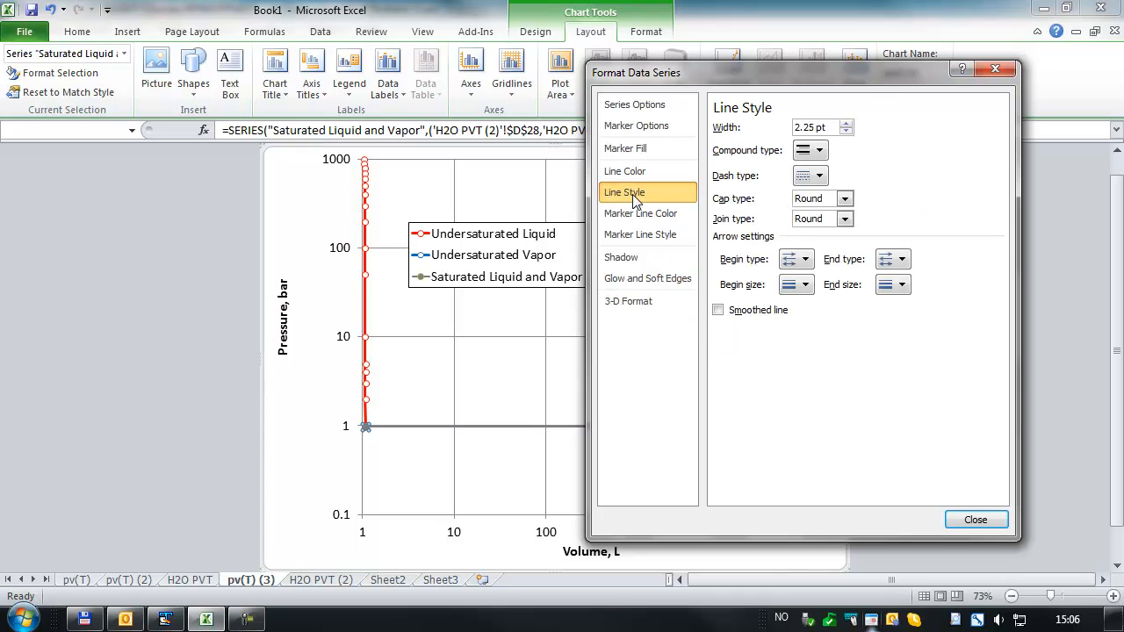
pyautogui.click(846, 124)
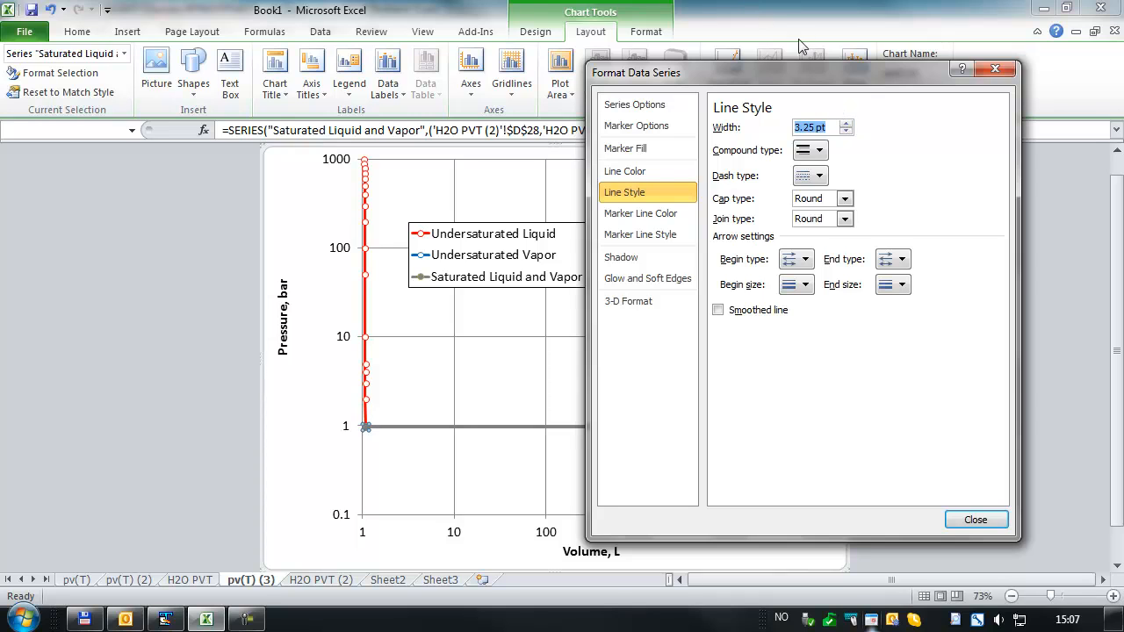
# Step: Set the Saturated Liquid and Vapor series' line to the Dash type, give its markers a solid outline, and finish formatting the series
pyautogui.click(816, 178)
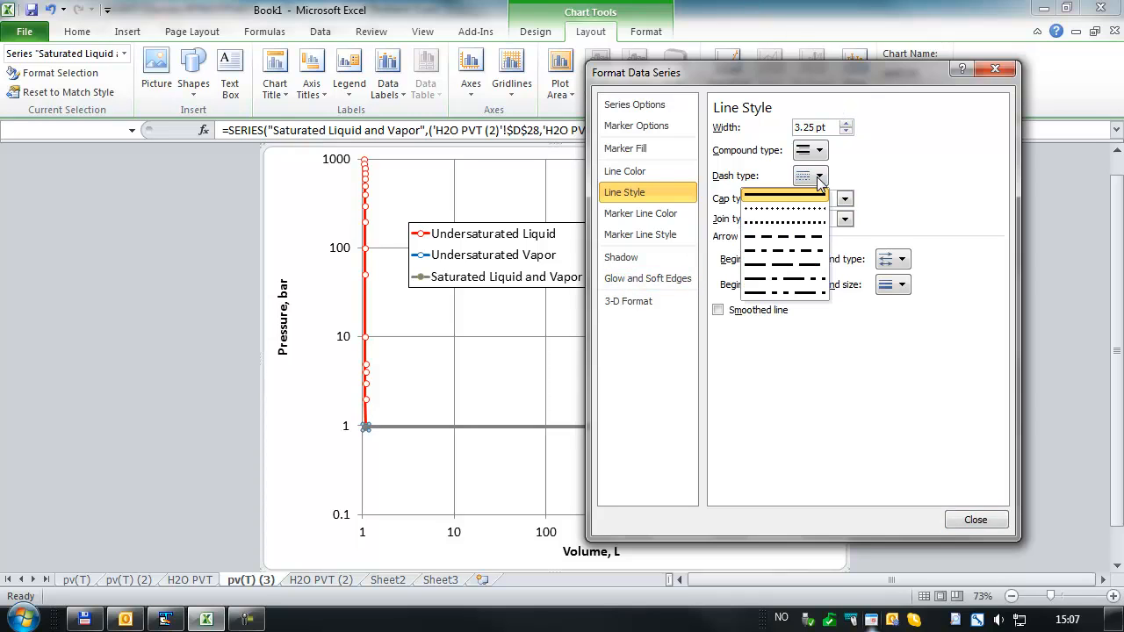
pyautogui.click(795, 237)
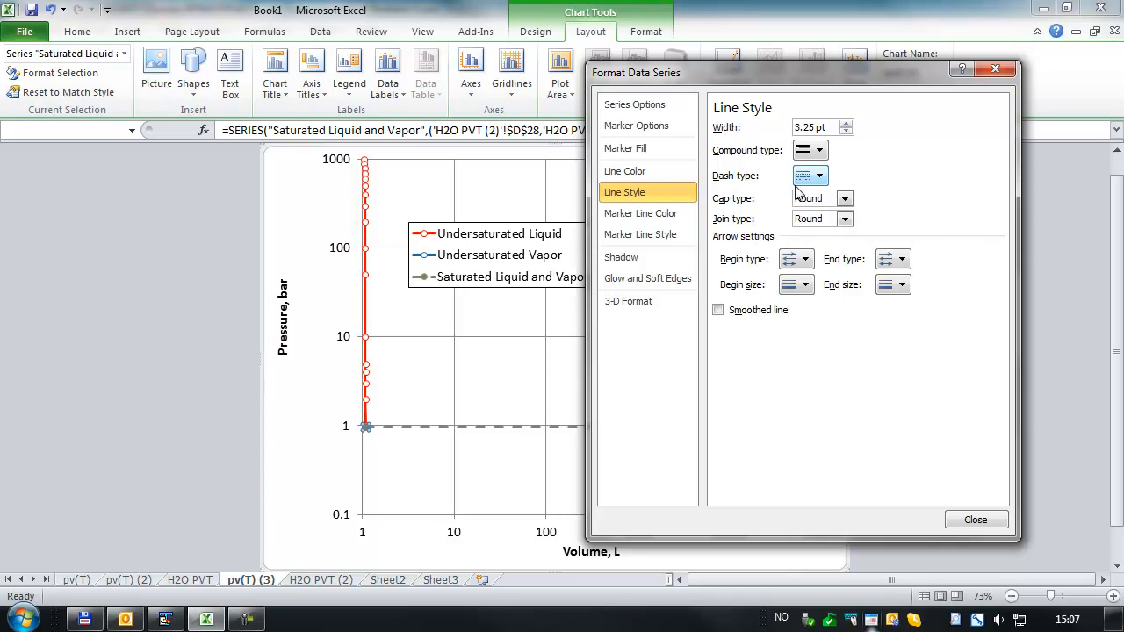
pyautogui.click(638, 218)
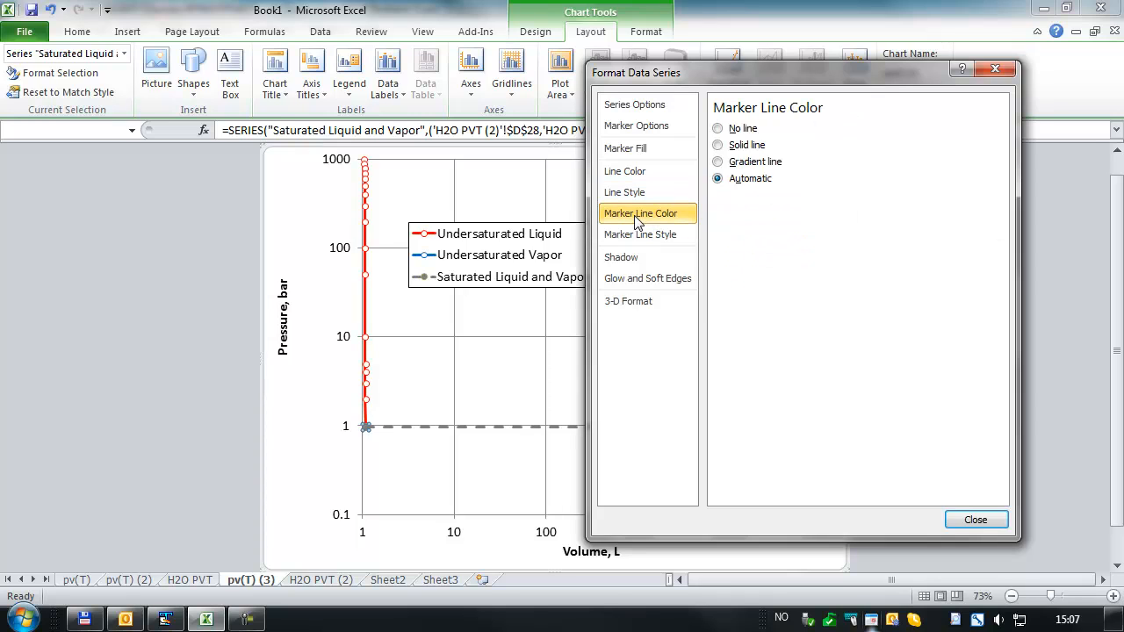
pyautogui.click(743, 147)
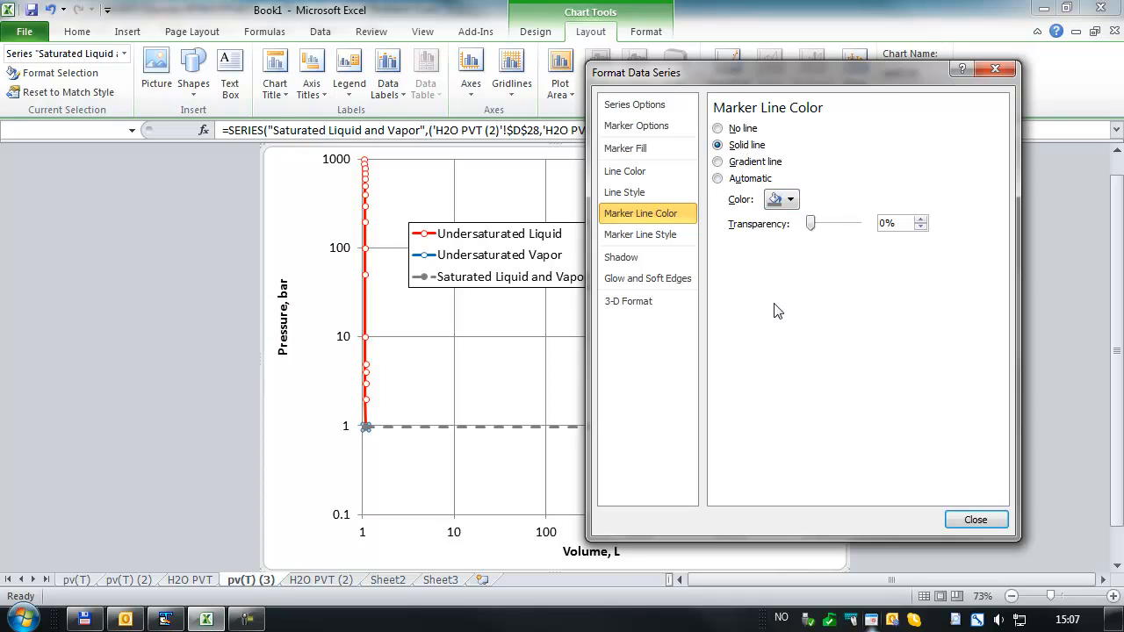
pyautogui.click(976, 520)
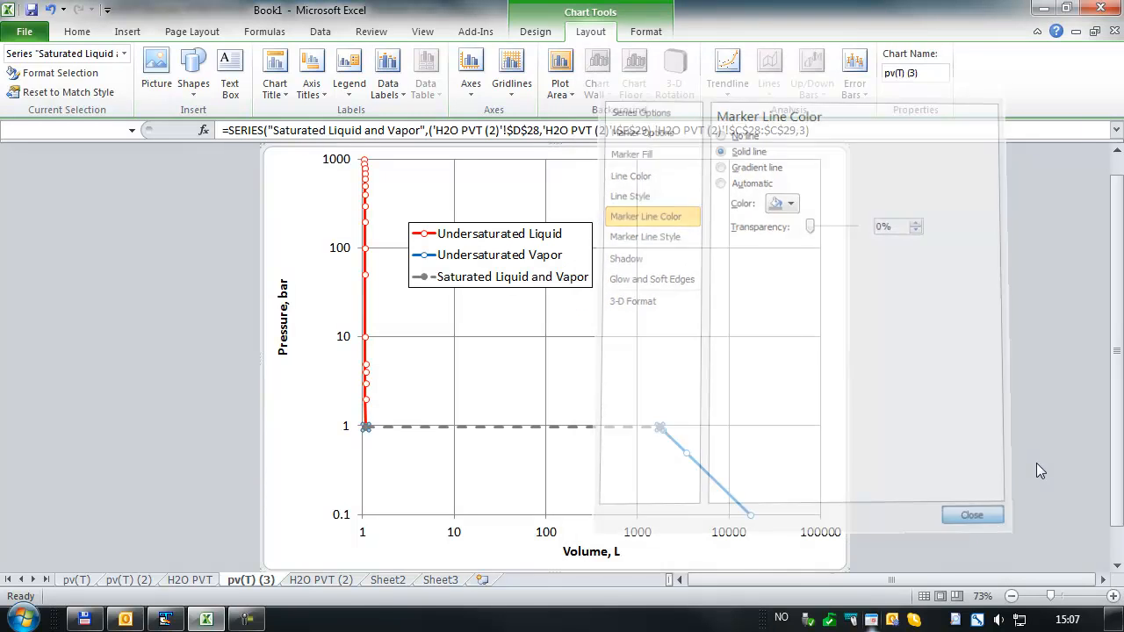
pyautogui.click(1053, 403)
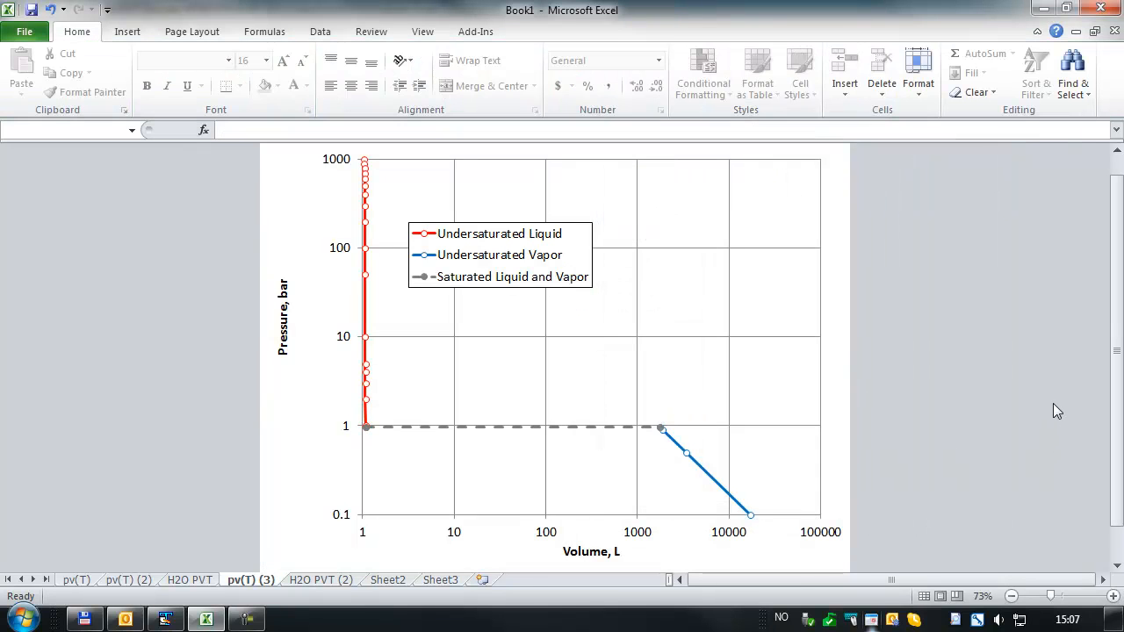